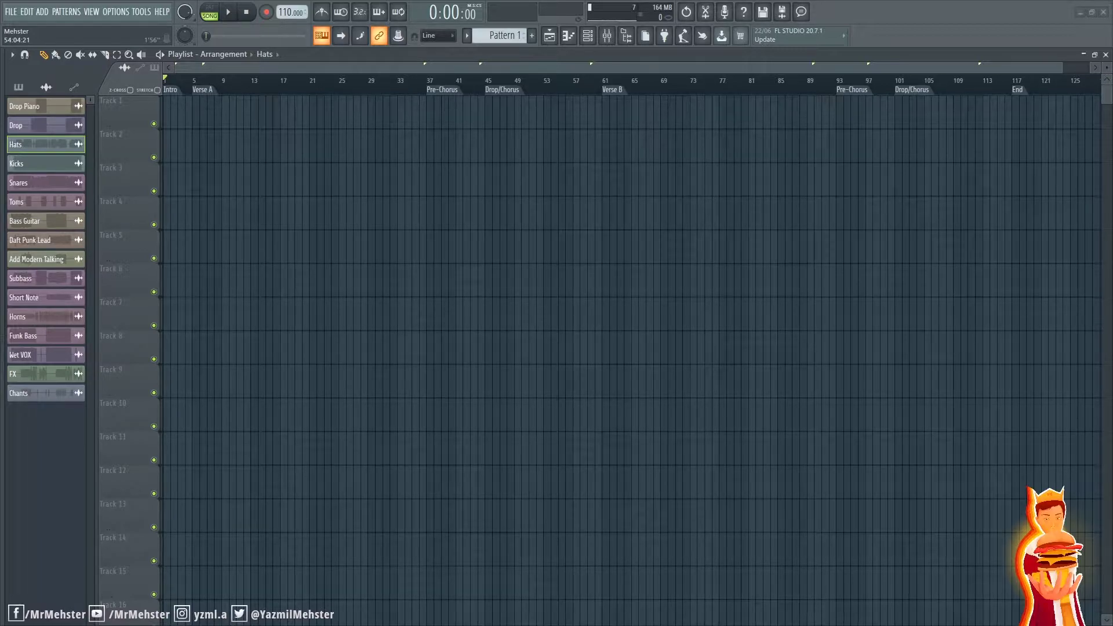
Step: Place all the stems from Drop Piano to Chants together at the start of the playlist, on tracks 1 to 16
click(61, 394)
drag(38, 124, 166, 118)
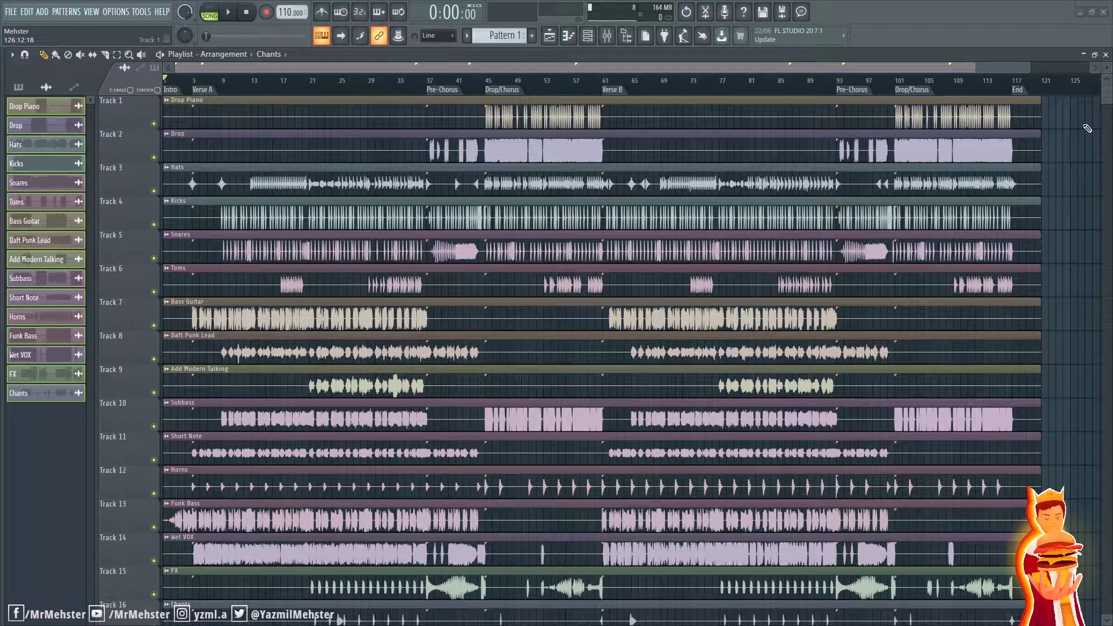
scroll(1067, 192, down, 7)
scroll(1074, 195, up, 7)
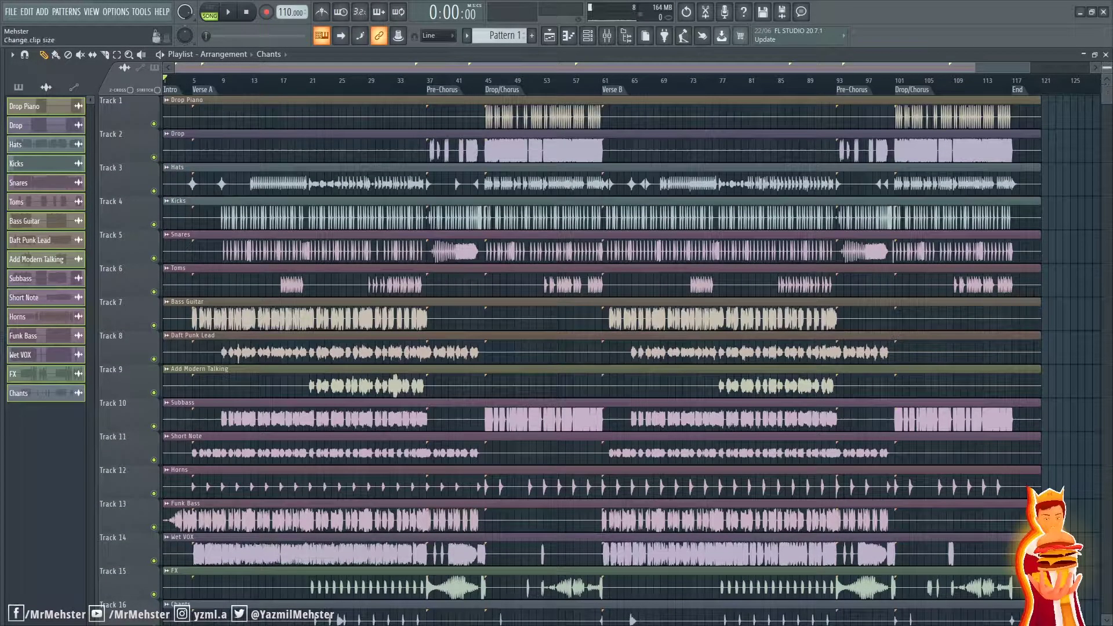
drag(1106, 68, 1107, 75)
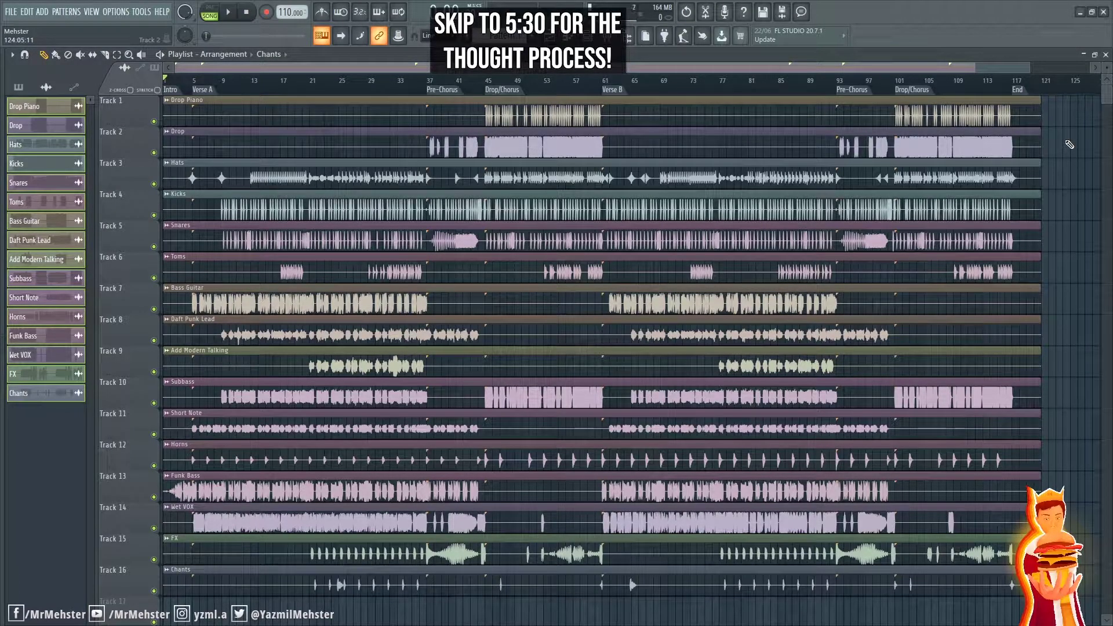
Step: Play the full arrangement from the start and look over the stems from the Intro into Verse A
key(space)
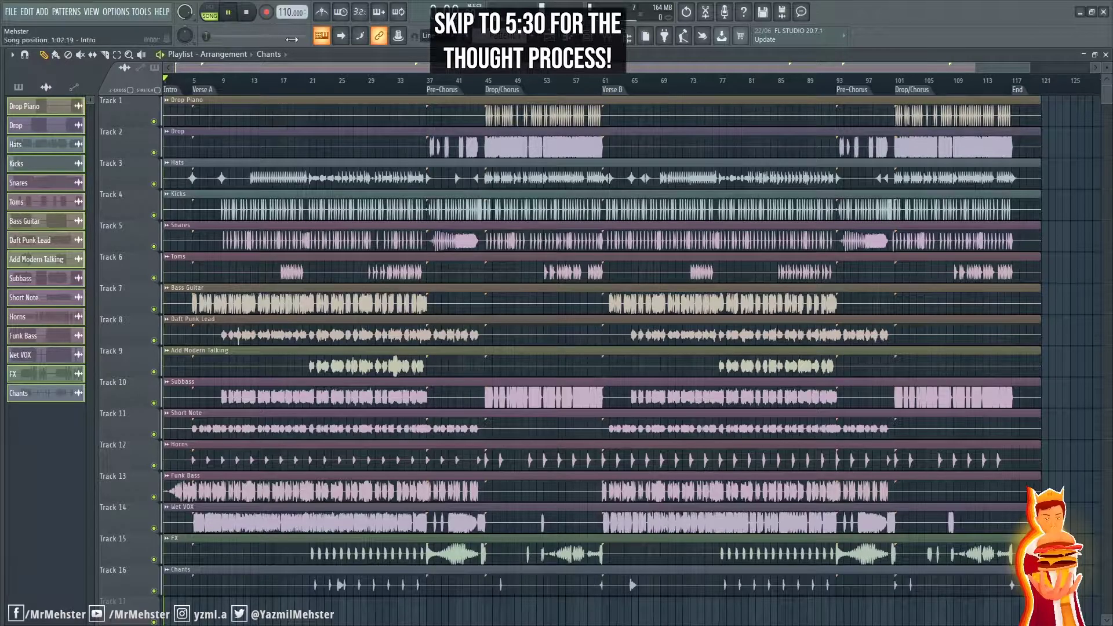
drag(1010, 68, 325, 68)
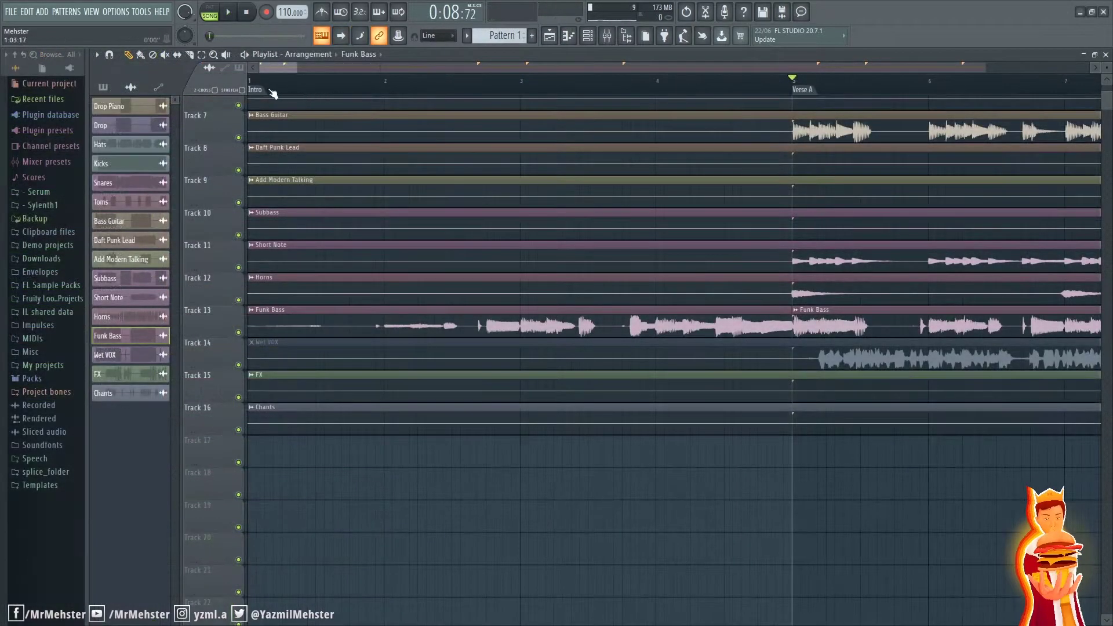
key(space)
scroll(483, 350, up, 6)
scroll(483, 350, down, 2)
scroll(483, 350, down, 4)
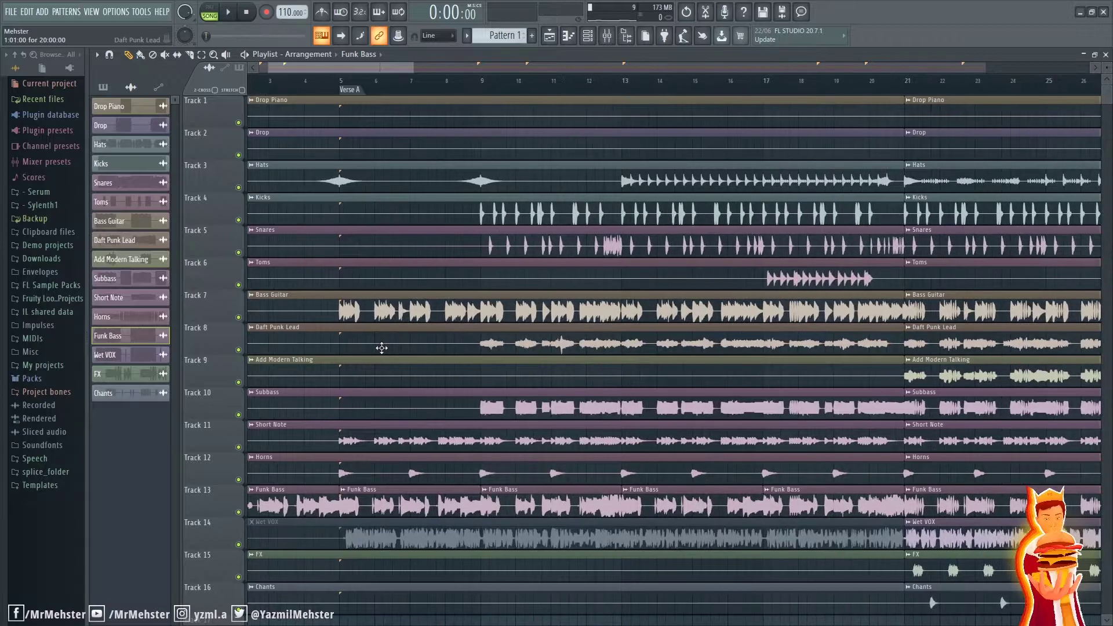
Step: Try a Bar-snapped time selection over Verse A, bars 5 to 21, and clear it with snapping back on Line
scroll(400, 313, up, 1)
drag(347, 87, 820, 98)
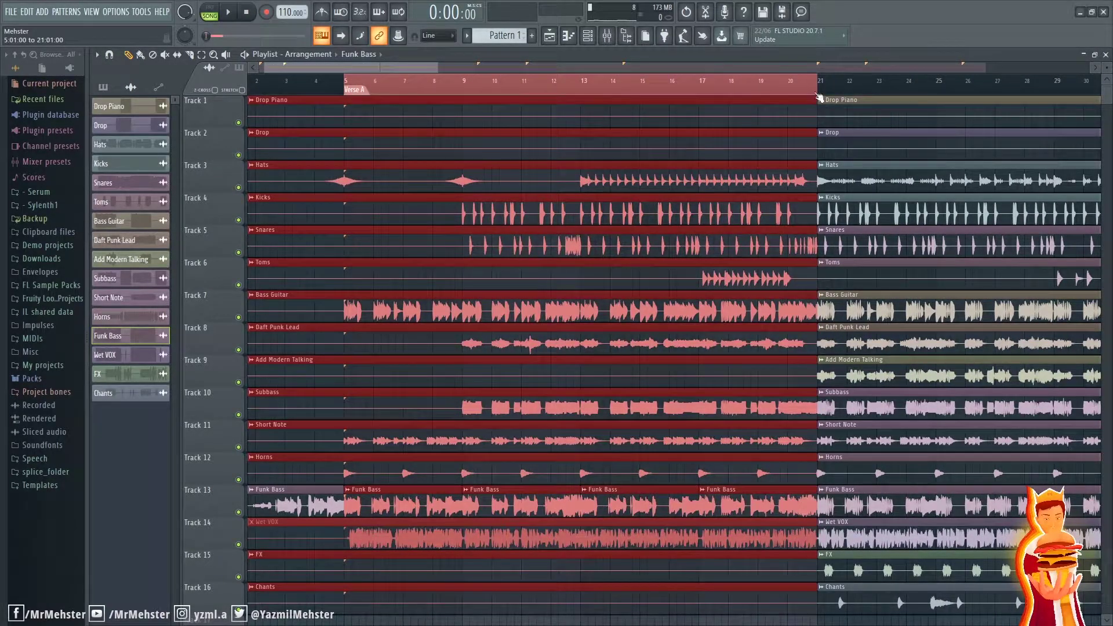
click(438, 35)
click(438, 197)
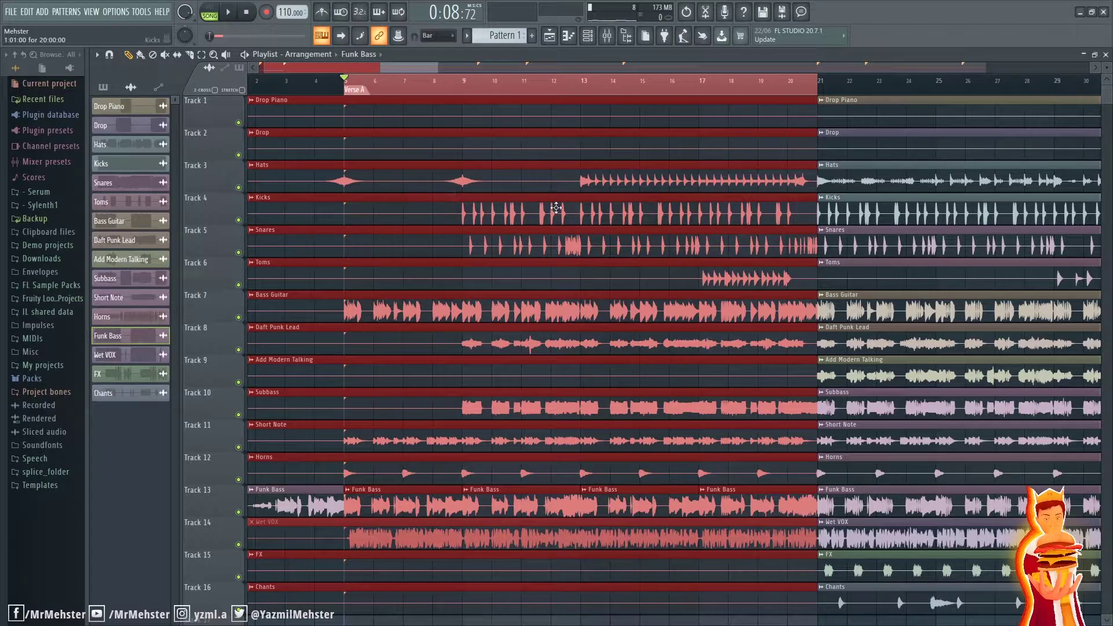
click(438, 35)
click(436, 50)
key(ctrl+d)
Step: Solo the Funk Bass on track 13 and play it through Verse A from bar 5
scroll(518, 294, down, 3)
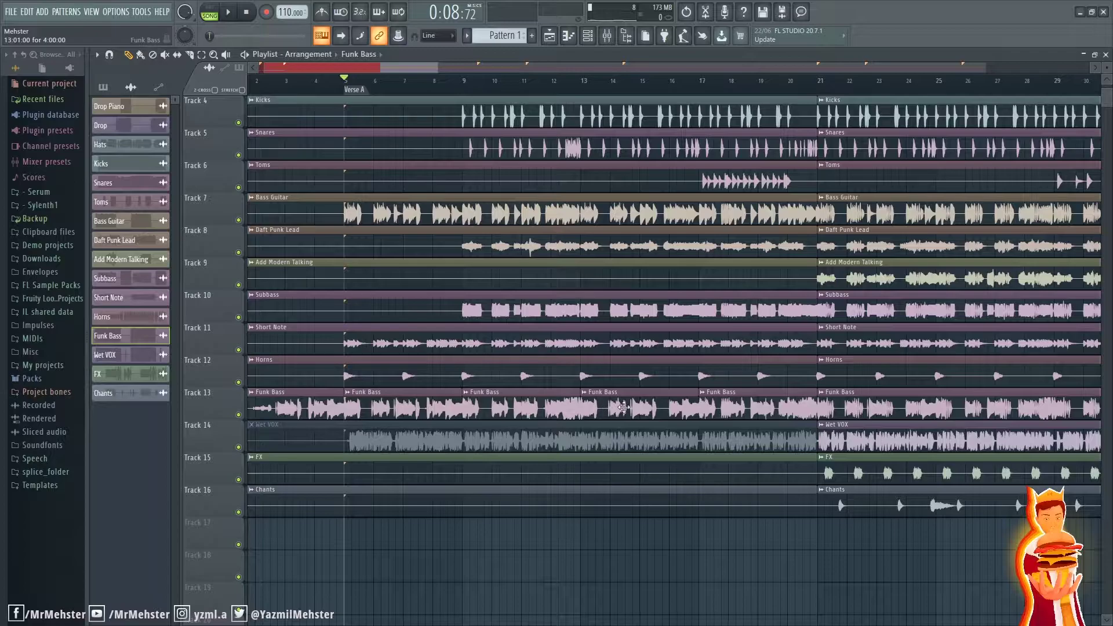
ctrl+scroll(566, 377, down, 2)
scroll(459, 414, down, 5)
ctrl+scroll(459, 414, up, 3)
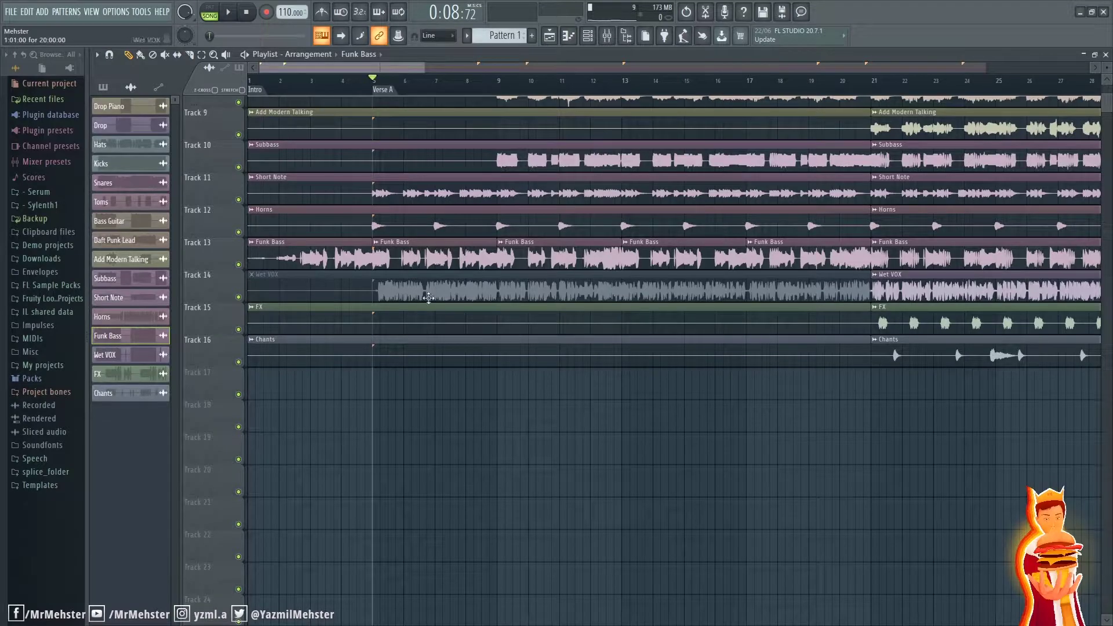
right_click(237, 265)
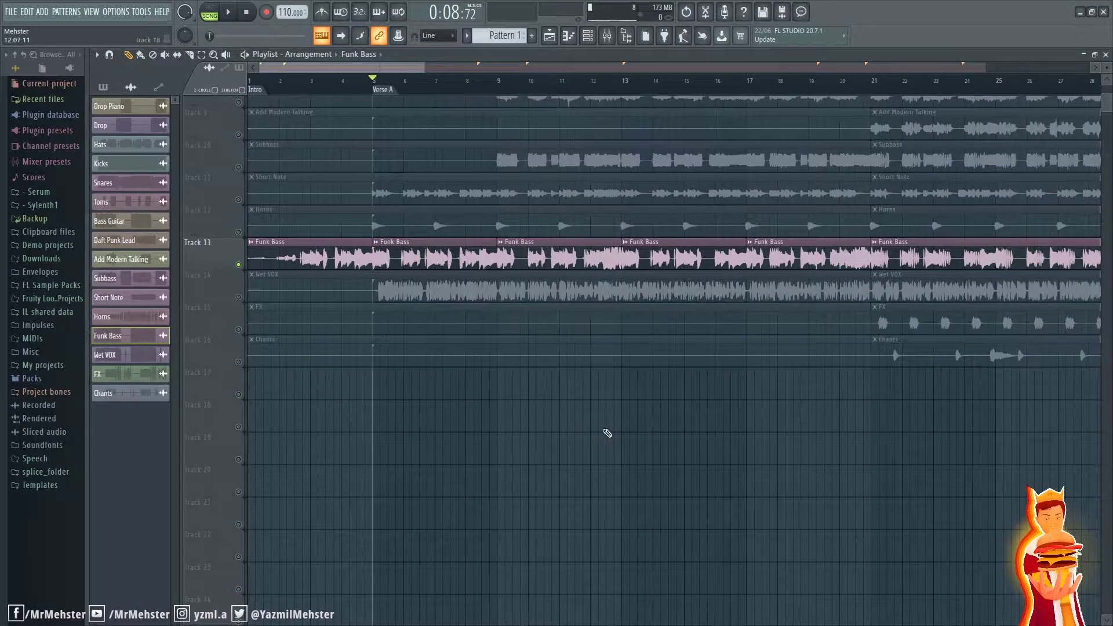
ctrl+scroll(551, 442, up, 2)
key(space)
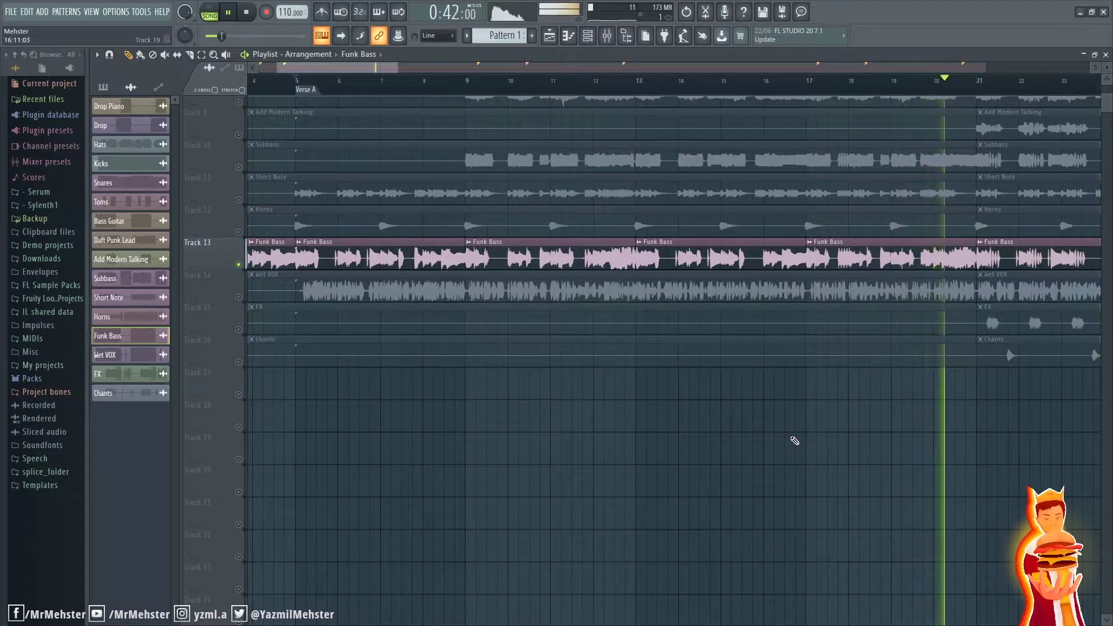
scroll(795, 441, up, 2)
key(space)
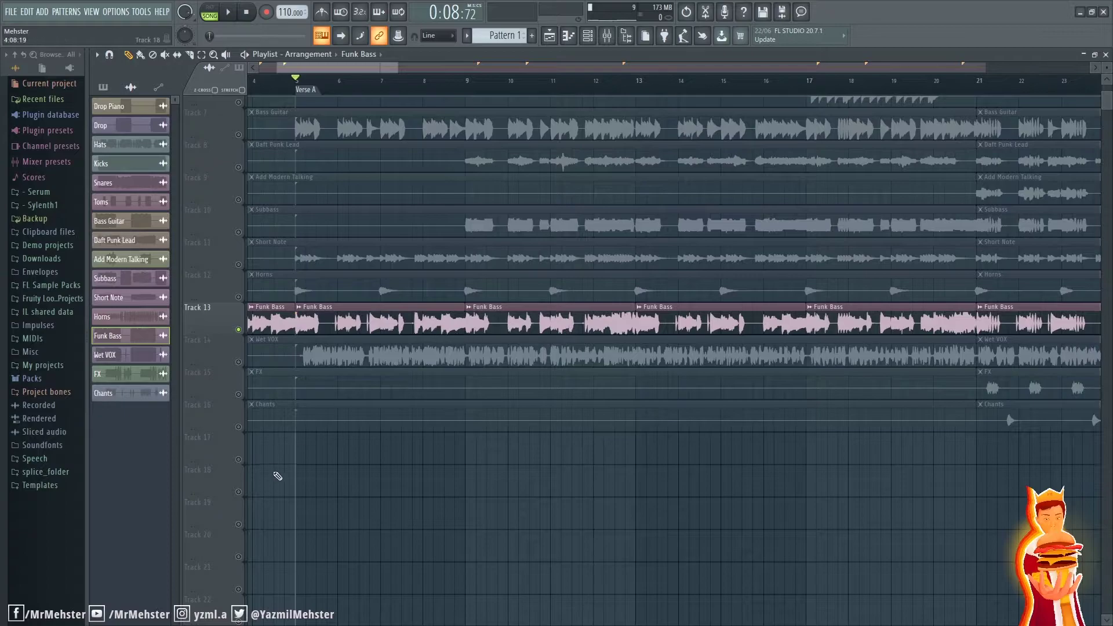
Step: Enable track 17, move the Funk Bass clip from bar 13 onto it at bar 5, and play both Funk Bass clips together
click(238, 459)
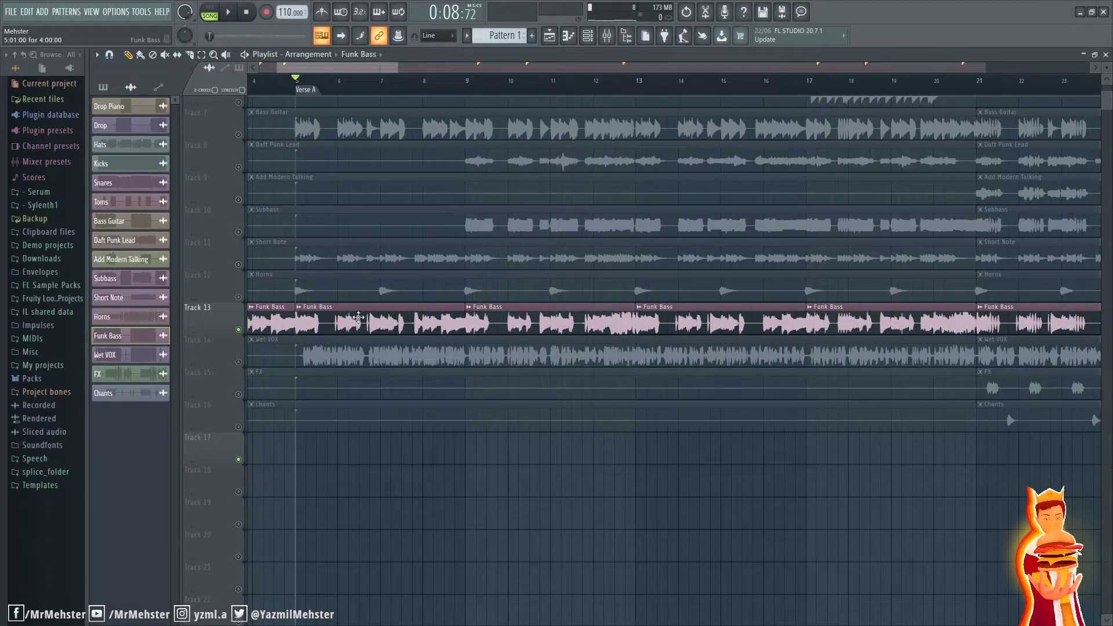
drag(692, 311, 358, 430)
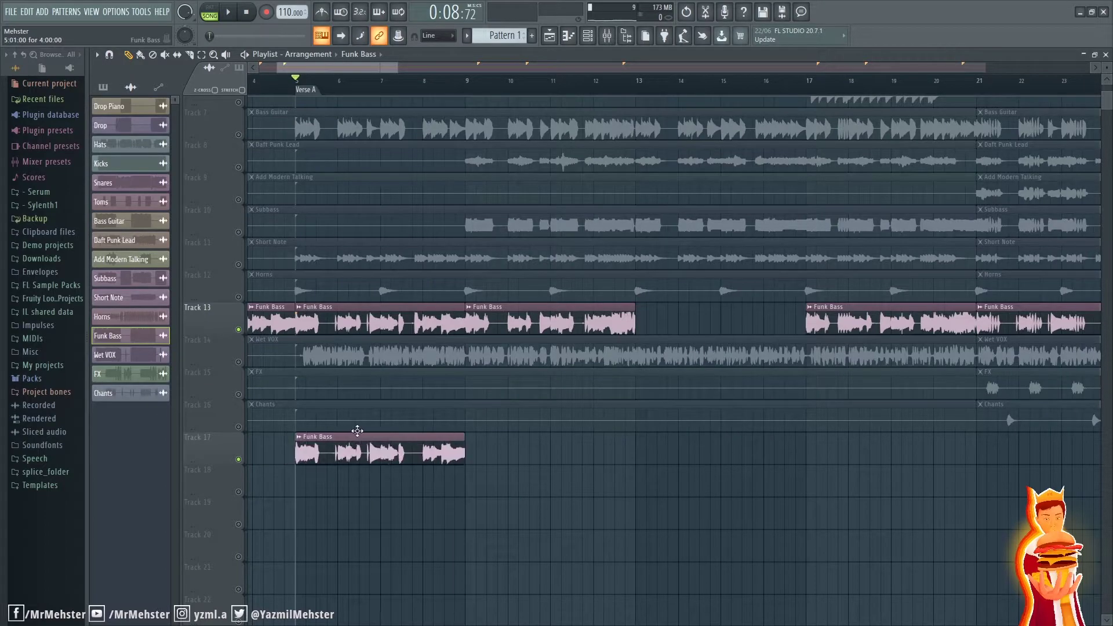
scroll(355, 520, up, 2)
key(space)
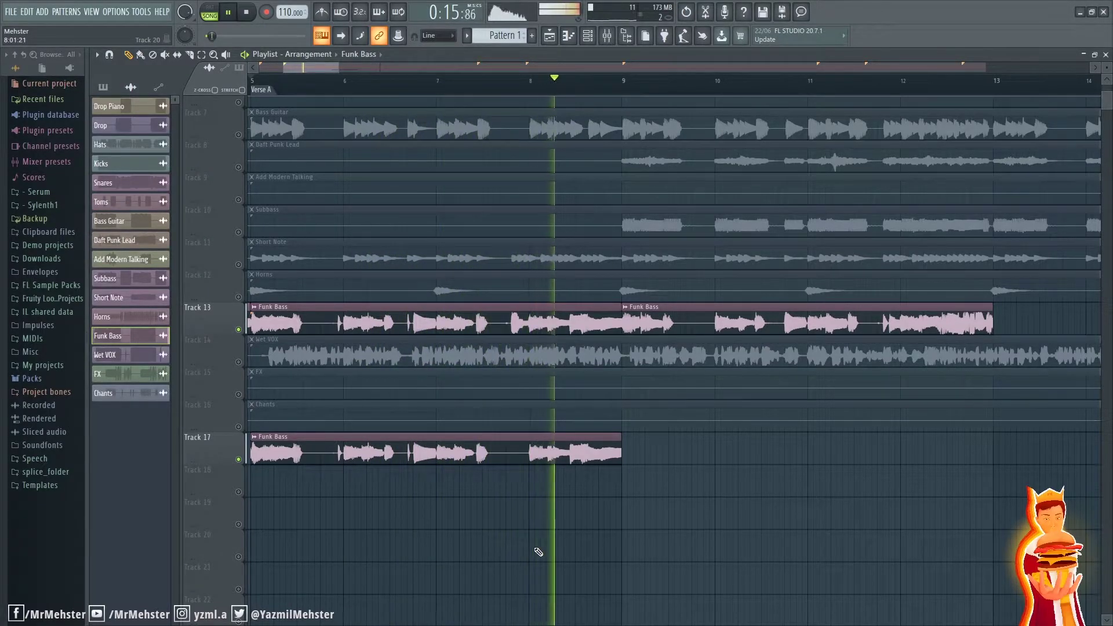
scroll(574, 527, down, 3)
key(space)
Step: Return the Funk Bass clip from track 17 to its place at bar 13 on track 13
drag(498, 452, 898, 323)
scroll(864, 499, down, 1)
drag(864, 495, 643, 488)
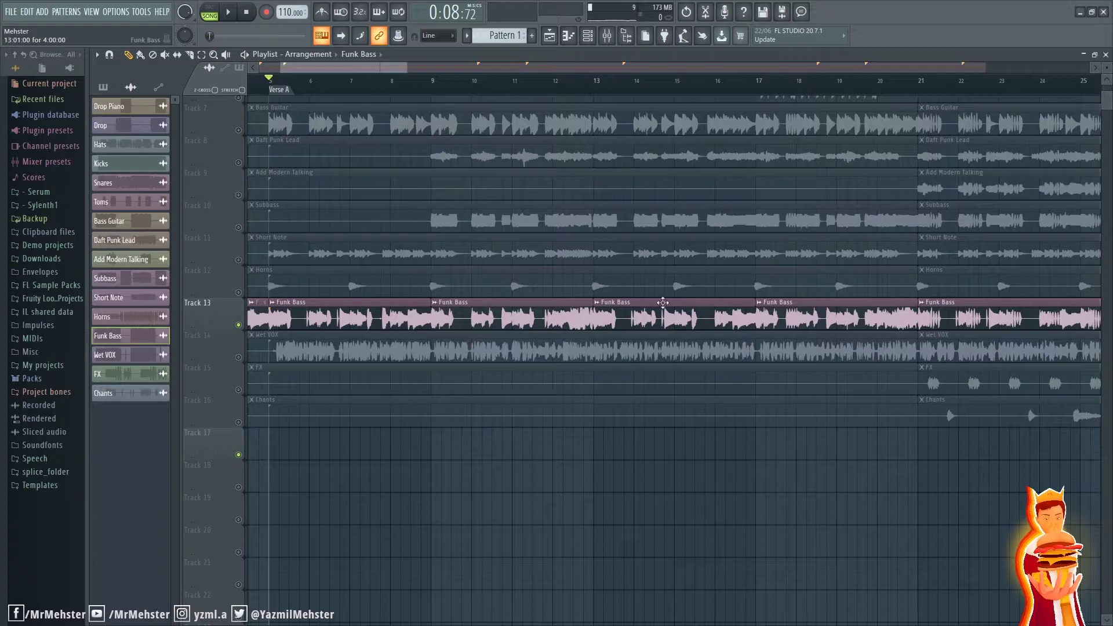
scroll(873, 327, down, 8)
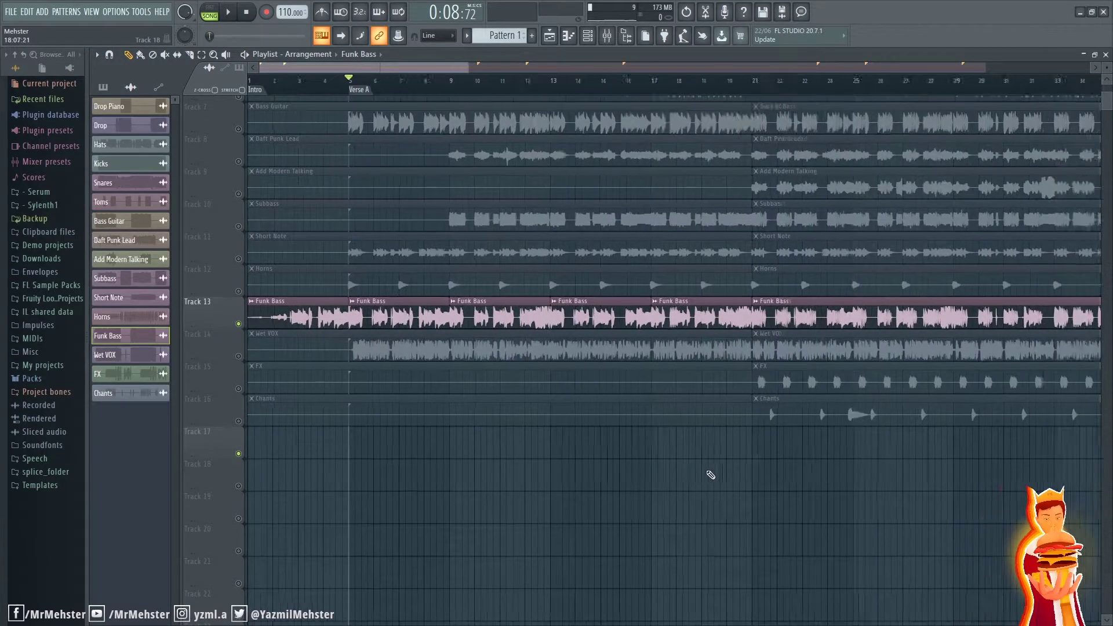
Step: Look over the empty Newtone pitch editor and close it
scroll(637, 403, up, 6)
scroll(447, 492, up, 3)
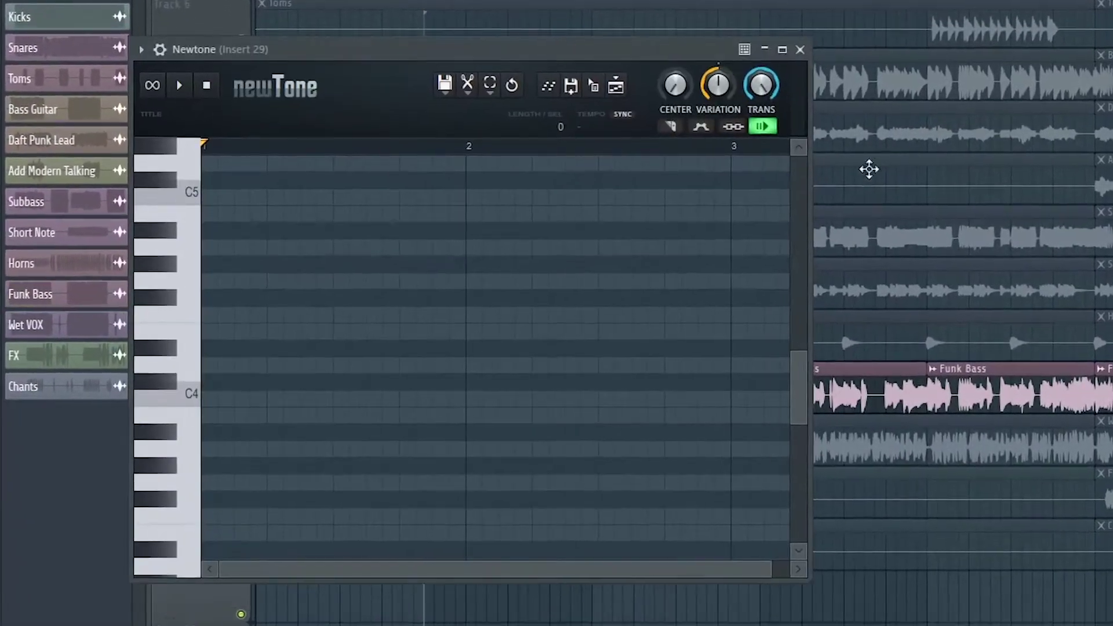
drag(538, 50, 1112, 83)
scroll(864, 282, down, 3)
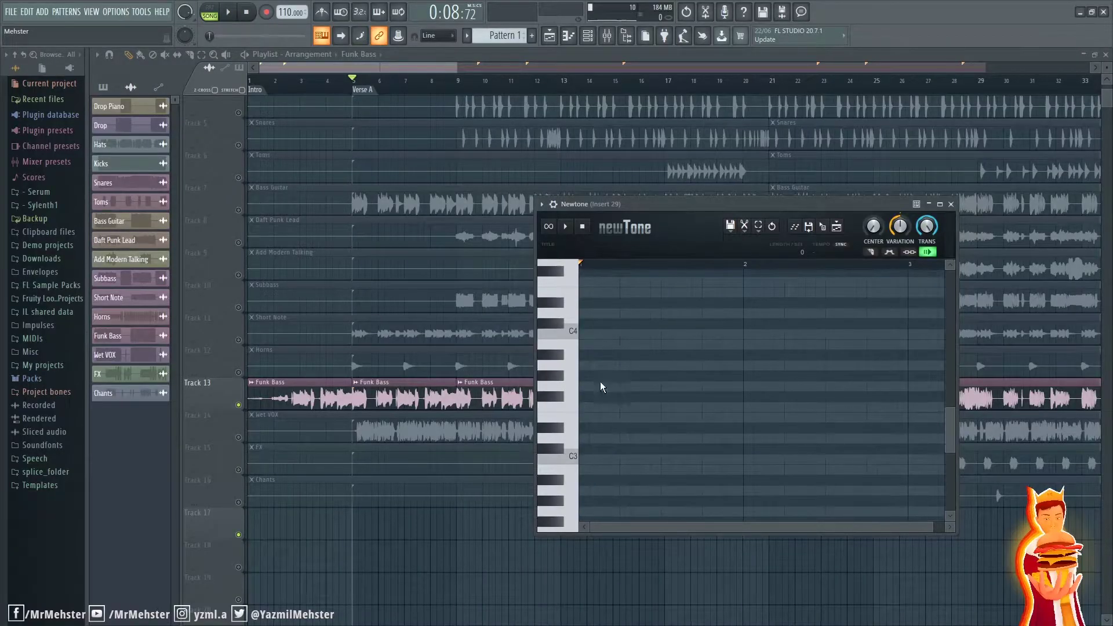
click(951, 204)
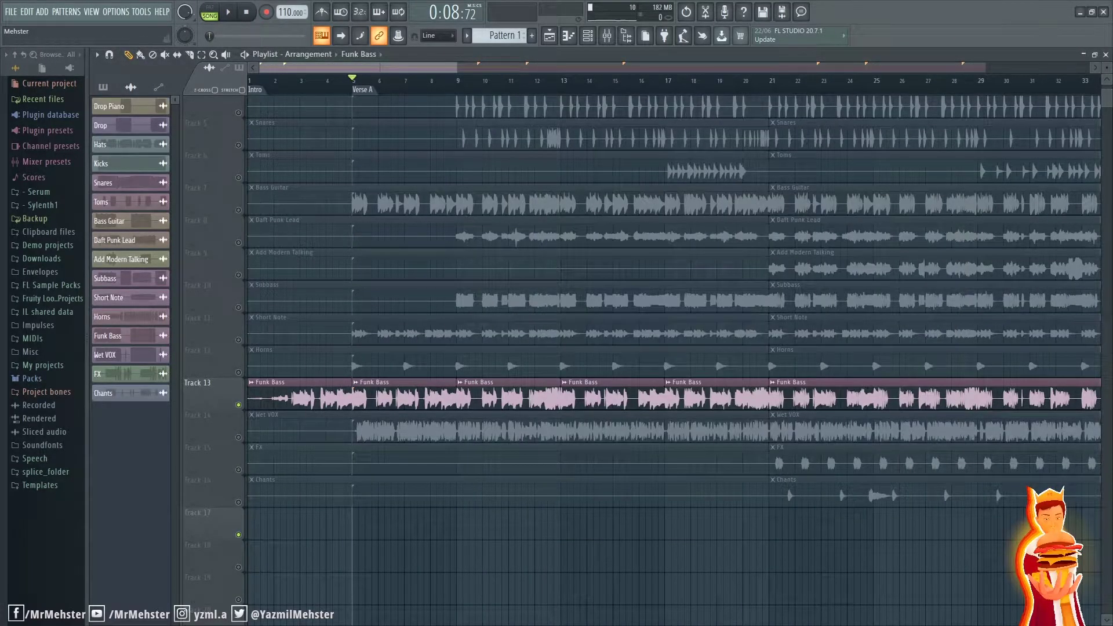
key(Return)
Step: Unmute the Bass Guitar on track 7 and play it together with the Funk Bass from bar 5
scroll(478, 411, up, 3)
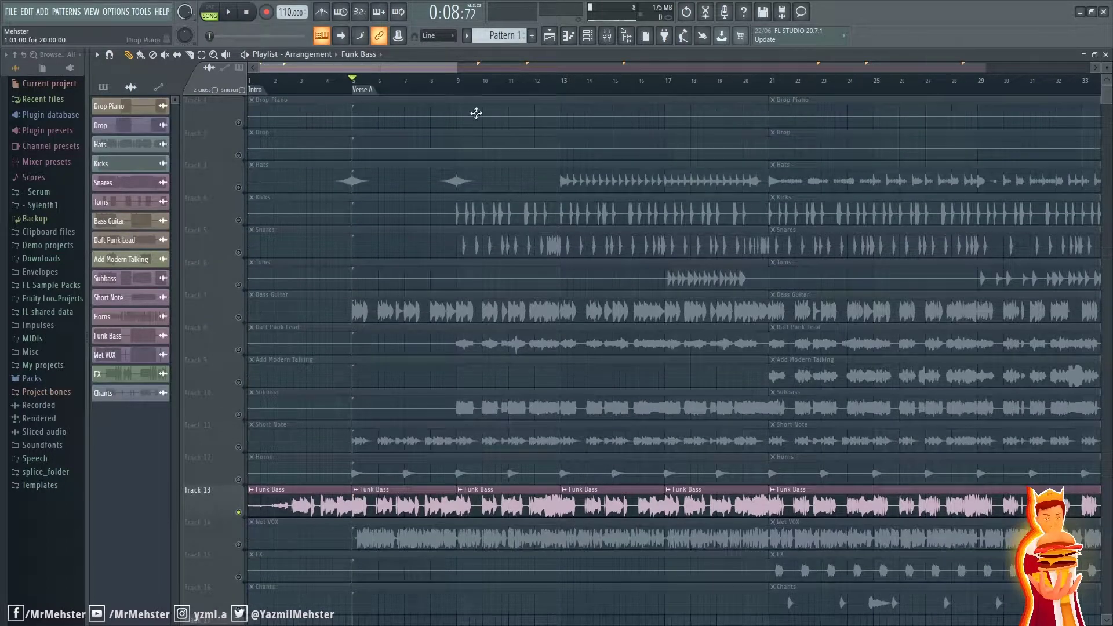
scroll(360, 419, down, 1)
scroll(373, 432, up, 1)
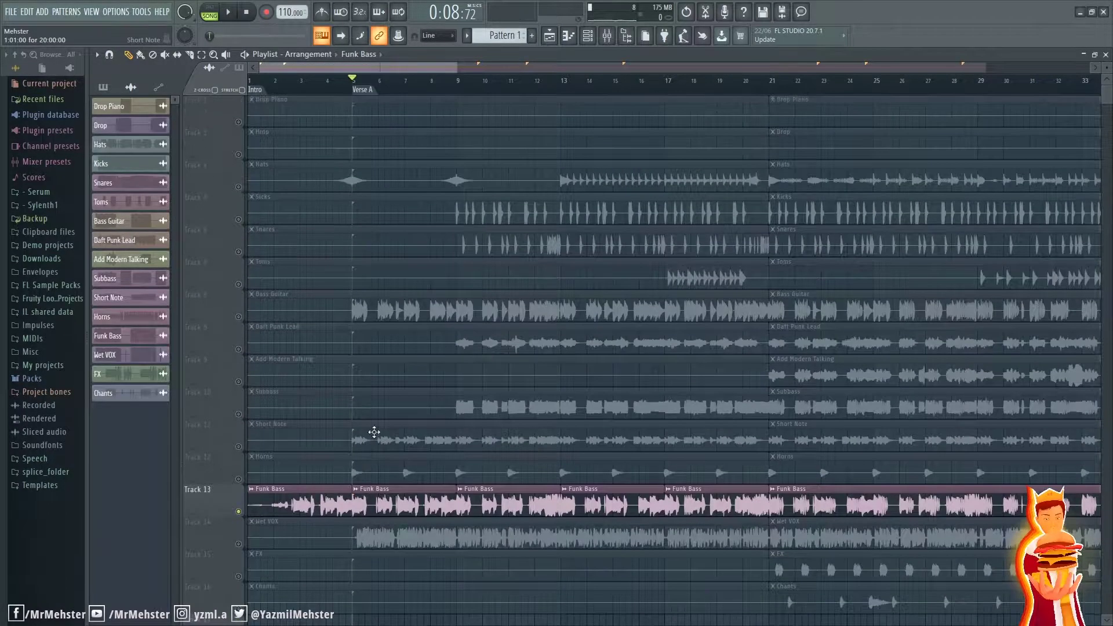
click(238, 318)
scroll(370, 367, up, 3)
drag(369, 367, 465, 290)
key(space)
key(space)
Step: Unmute the Short Note stem on track 11 and play it with both basses from the start of Verse A
scroll(924, 442, down, 2)
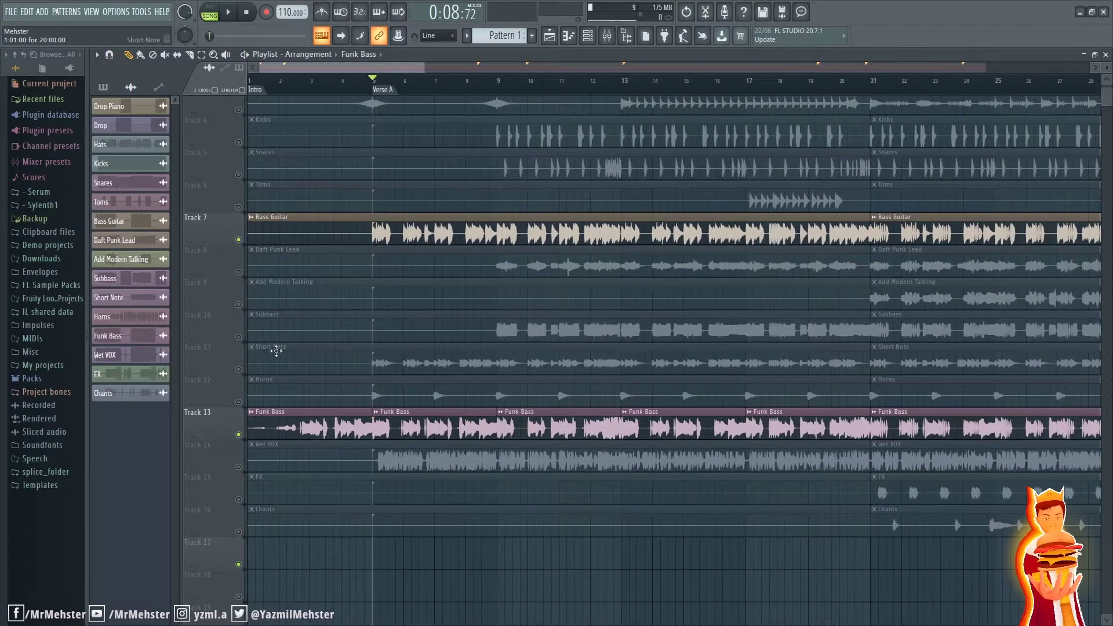
click(238, 370)
scroll(425, 400, up, 3)
key(space)
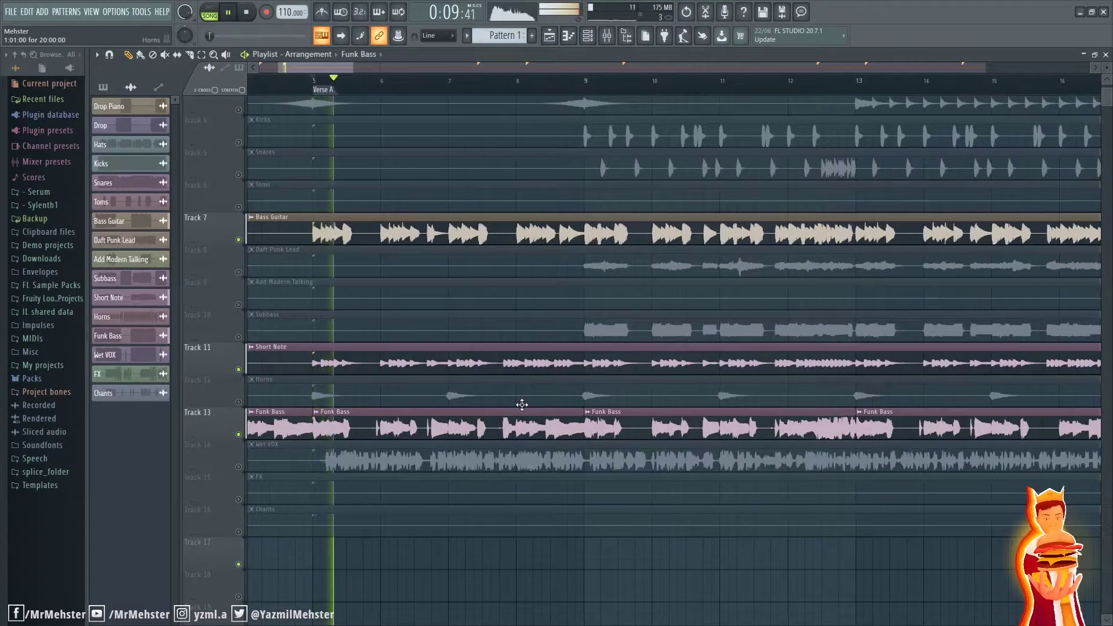
key(space)
scroll(611, 431, down, 4)
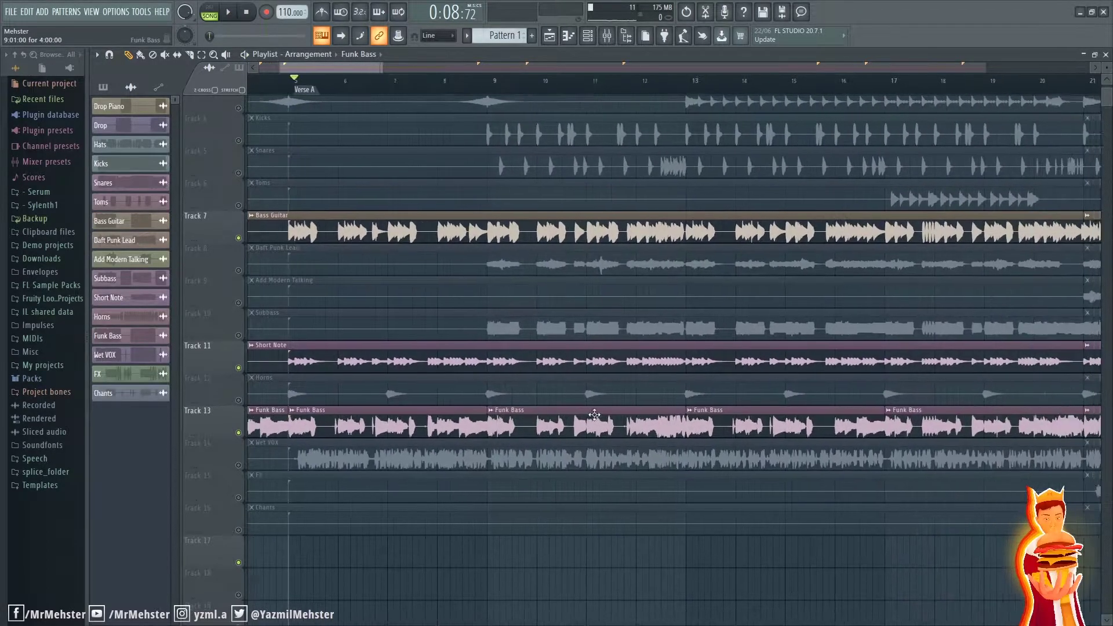
Step: Unmute the Subbass on track 10 and play the active stems from bar 9
click(239, 337)
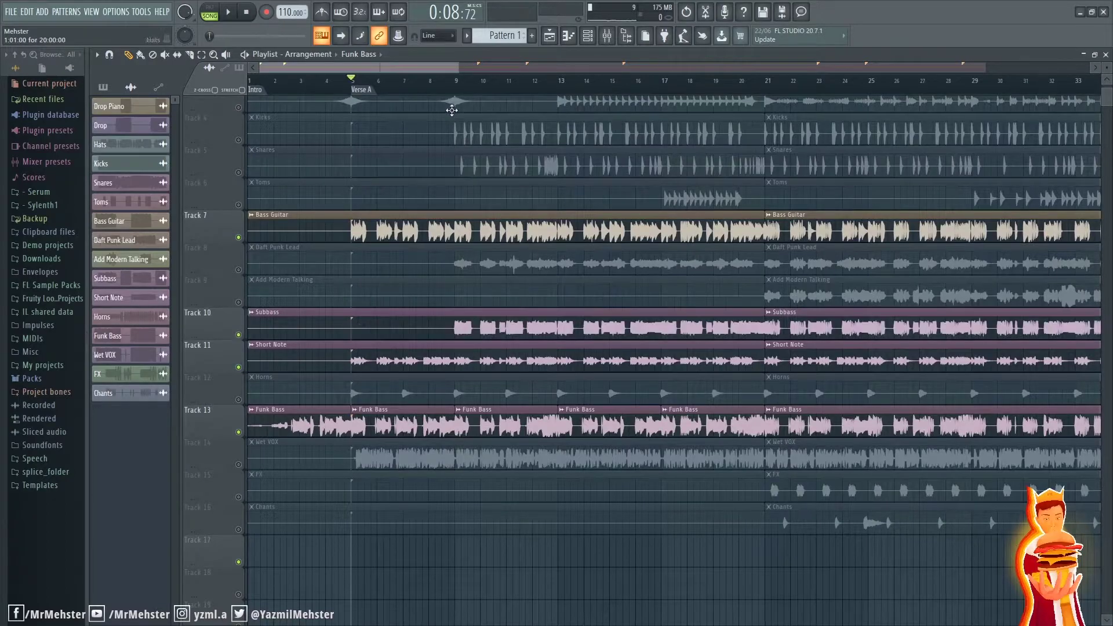
click(454, 80)
key(space)
scroll(517, 418, up, 3)
key(space)
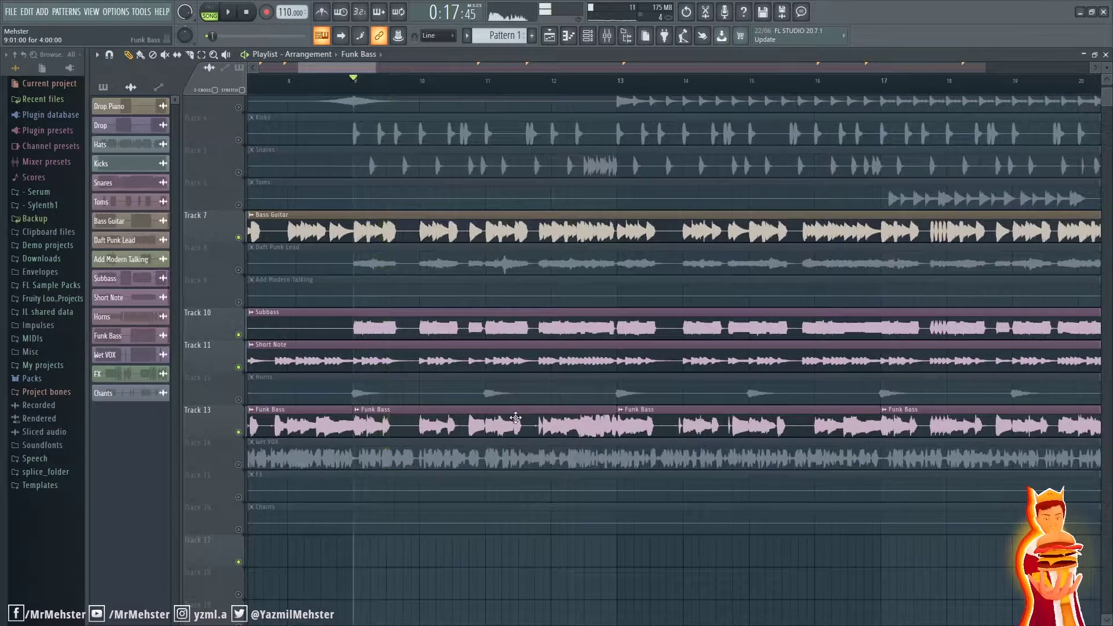
Step: Unmute the Daft Punk Lead on track 8 and play it with the other active stems from bar 9
scroll(567, 400, down, 3)
click(238, 270)
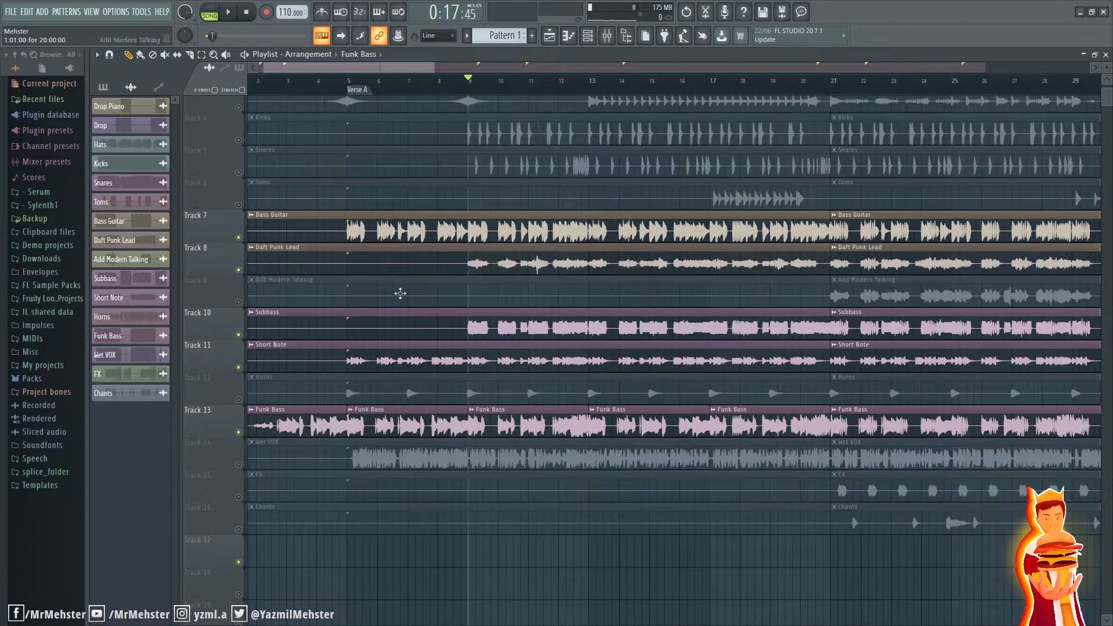
scroll(546, 328, up, 3)
key(space)
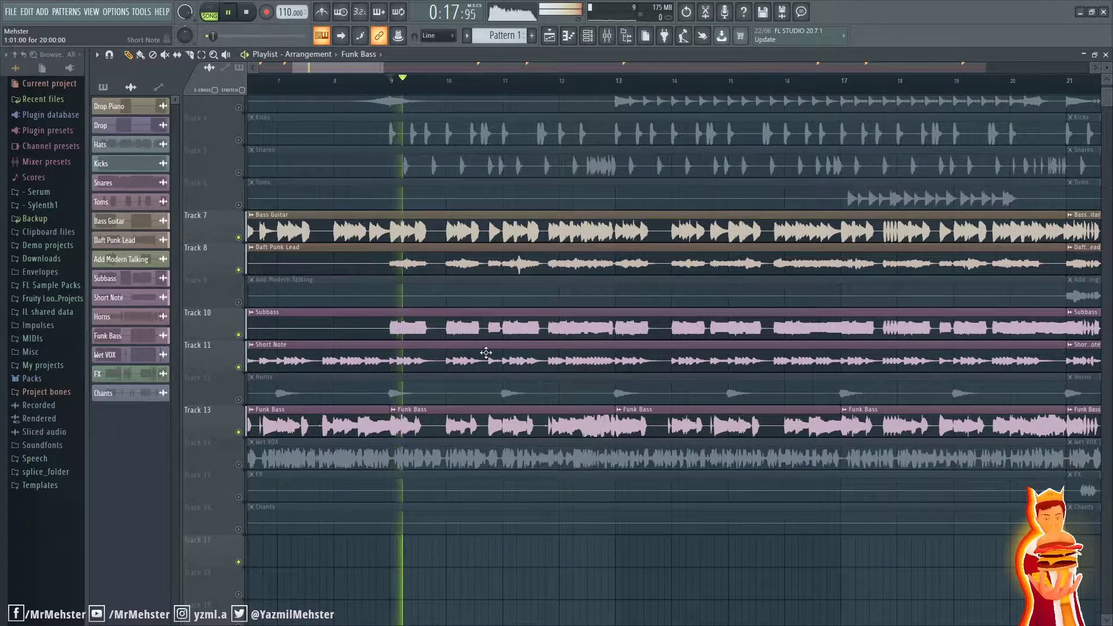
scroll(483, 342, down, 5)
key(space)
Step: Unmute Add Modern Talking on track 9 and the Horns on track 12
scroll(483, 327, up, 2)
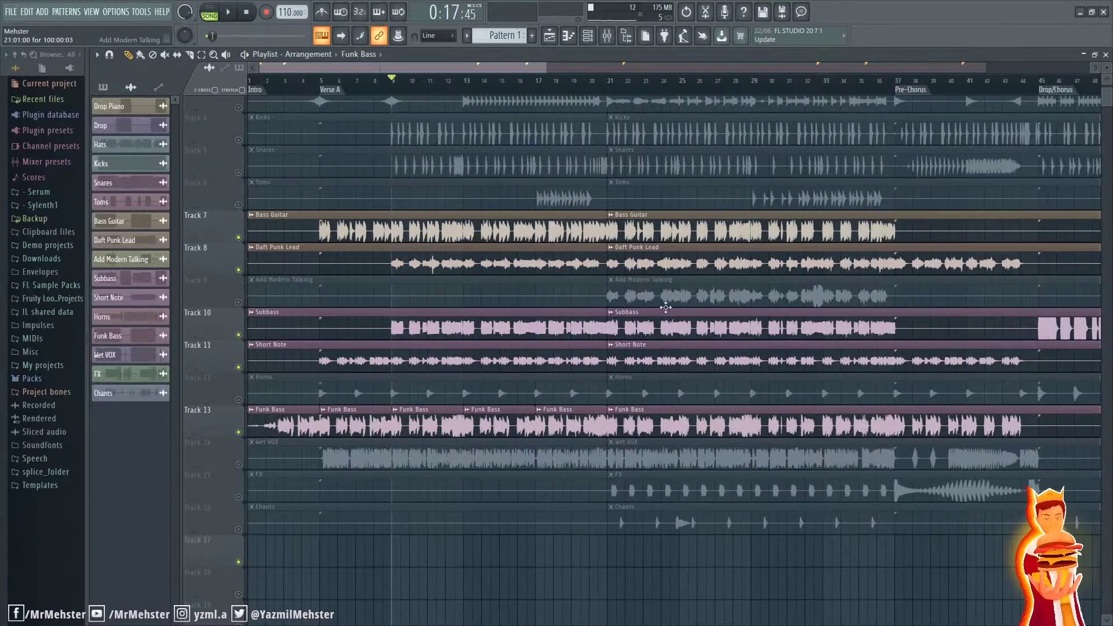
click(239, 303)
drag(406, 312, 656, 327)
click(238, 414)
scroll(458, 220, up, 2)
scroll(472, 274, down, 5)
scroll(442, 319, up, 2)
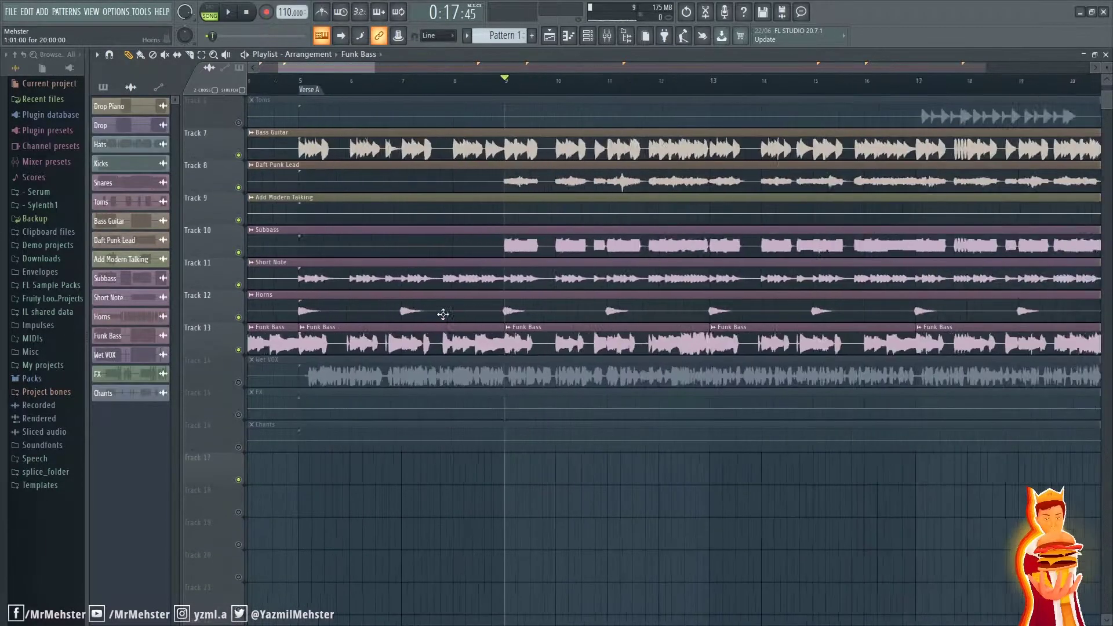
scroll(506, 348, up, 5)
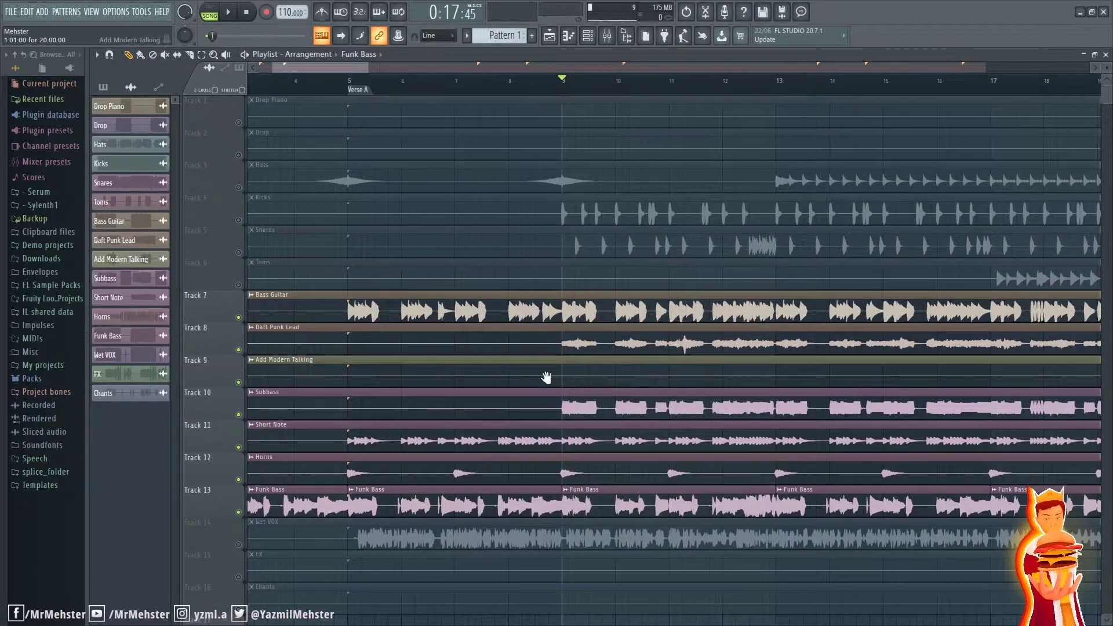
Step: Unmute the Hats, Kicks and Snares on tracks 3 to 5 and cue the playhead at bar 9
scroll(546, 377, right, 1)
click(238, 185)
click(239, 218)
click(238, 251)
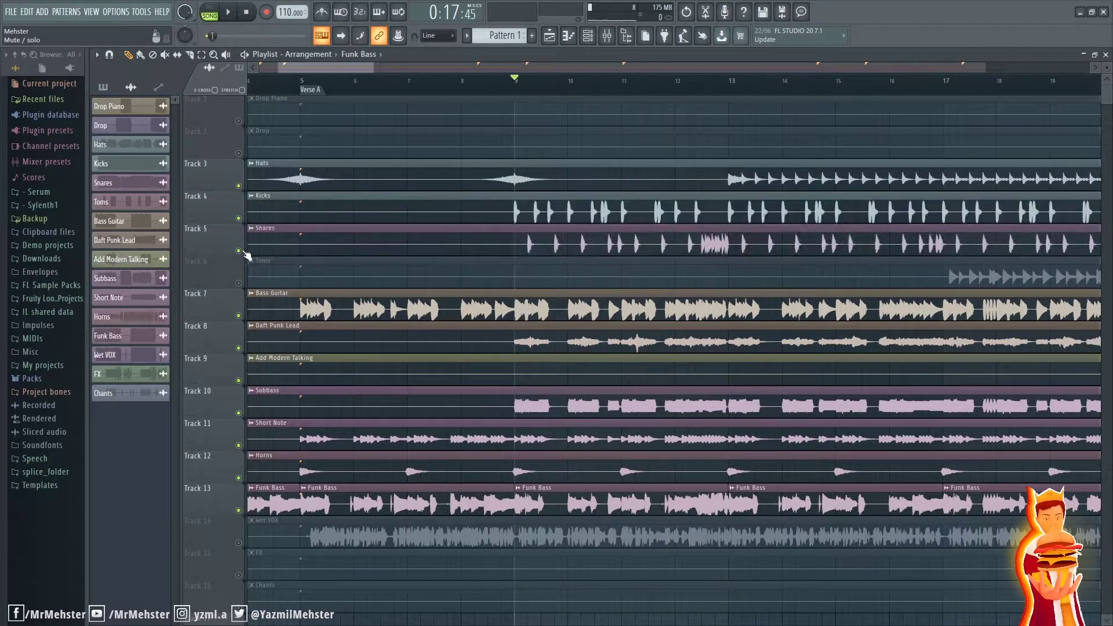
drag(510, 83, 502, 92)
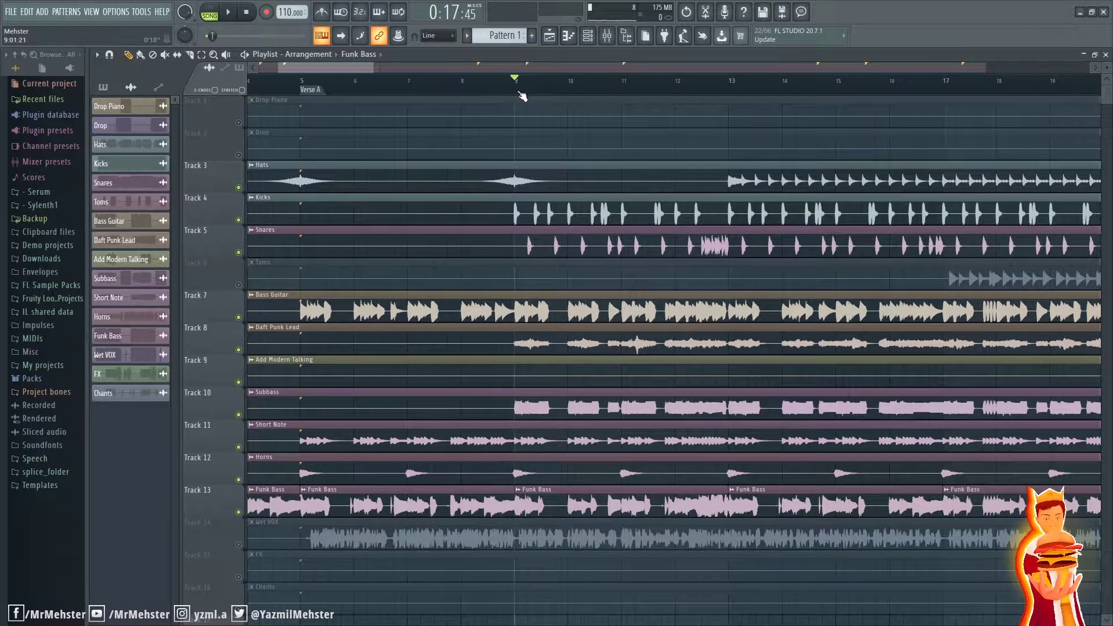
Step: Solo the Daft Punk Lead on track 8 and play it from bar 9
ctrl+scroll(556, 334, up, 1)
scroll(565, 267, down, 2)
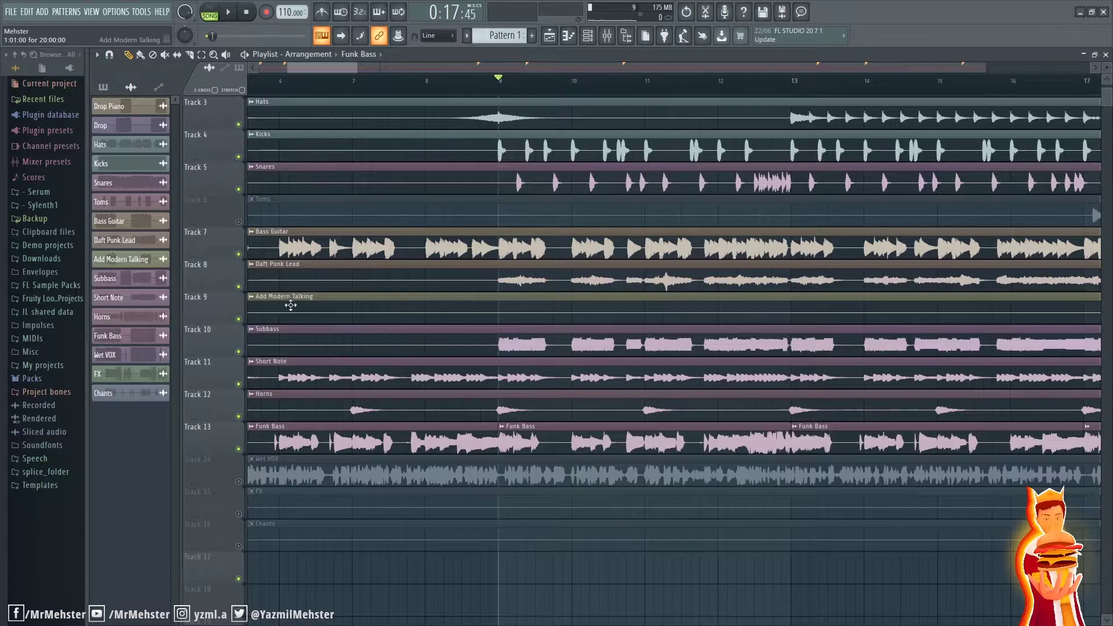
right_click(239, 286)
ctrl+scroll(650, 365, up, 2)
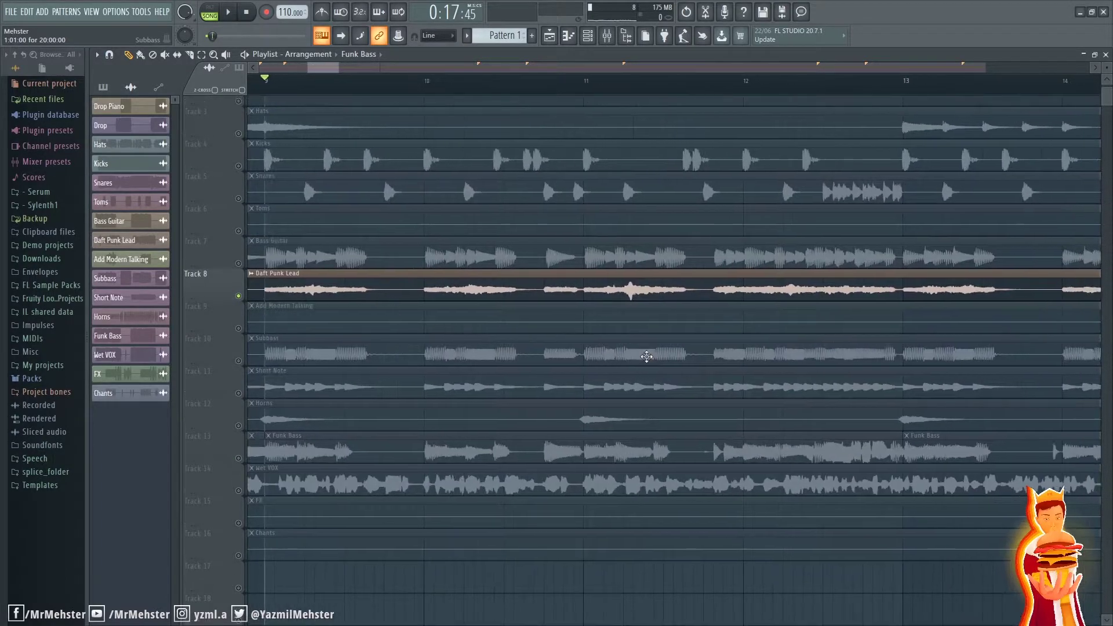
key(space)
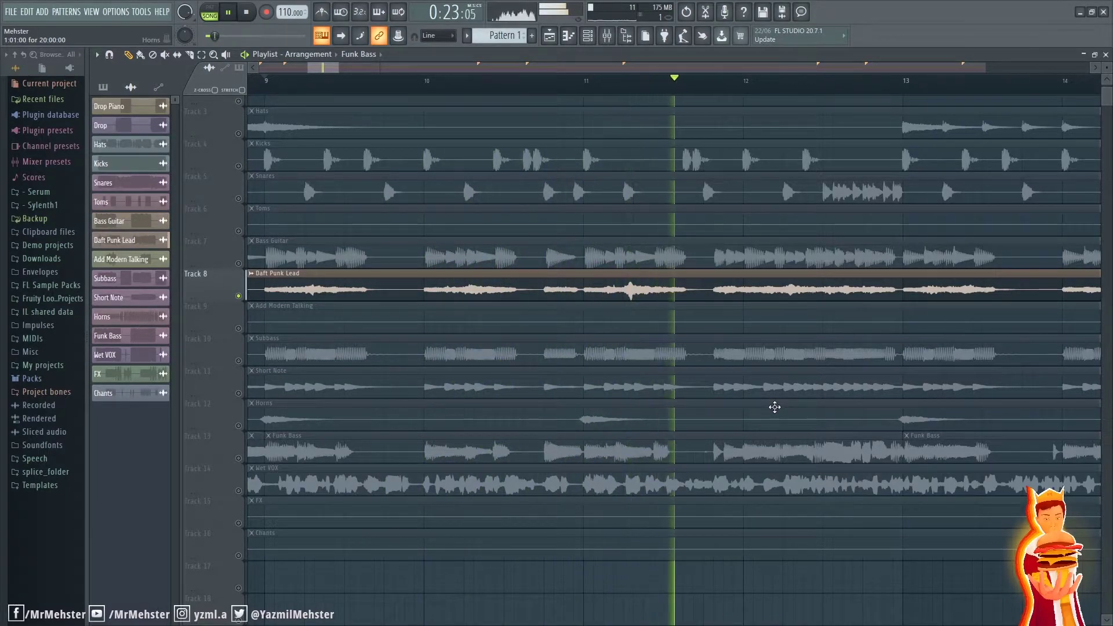
ctrl+scroll(664, 369, down, 2)
drag(665, 369, 615, 372)
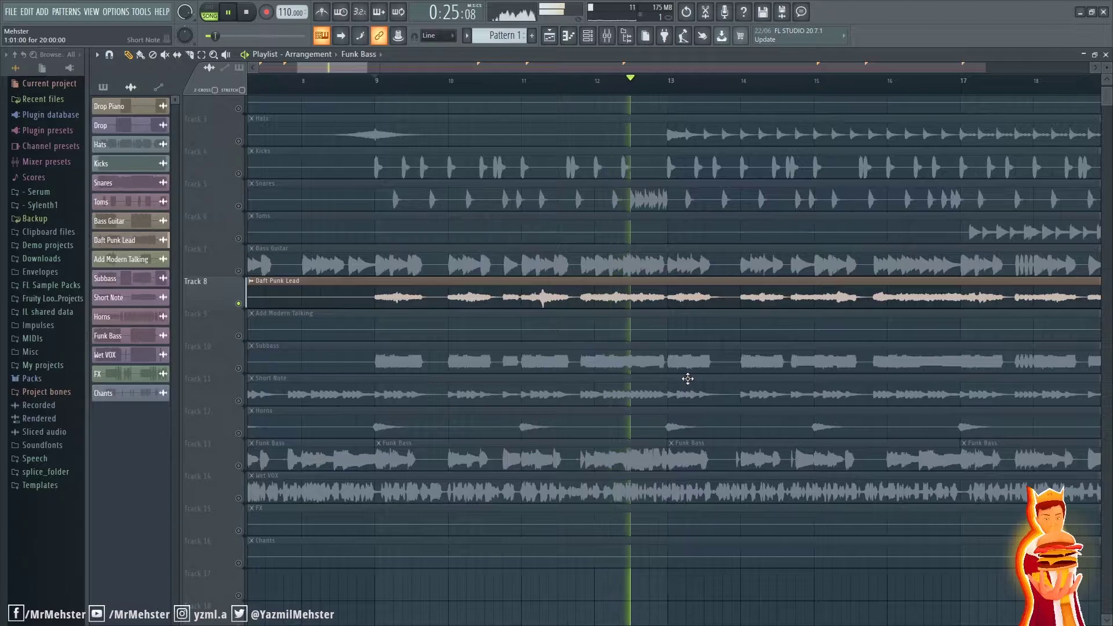
key(space)
ctrl+scroll(517, 256, down, 3)
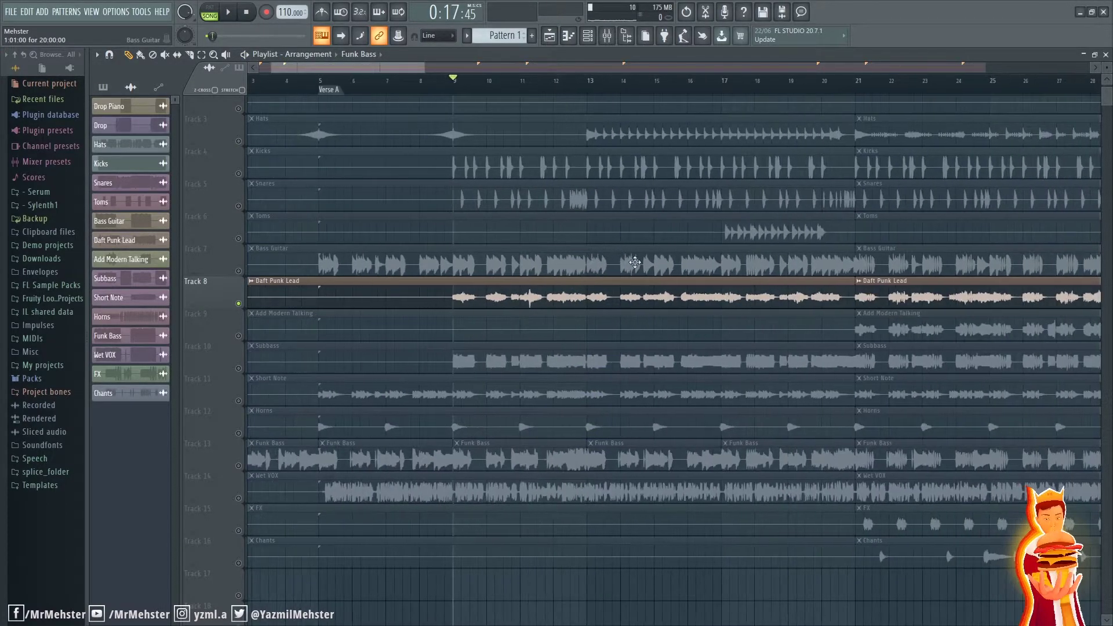
ctrl+scroll(638, 191, up, 2)
Step: Add a Sylenth1 instrument channel in the channel rack
click(592, 40)
click(247, 56)
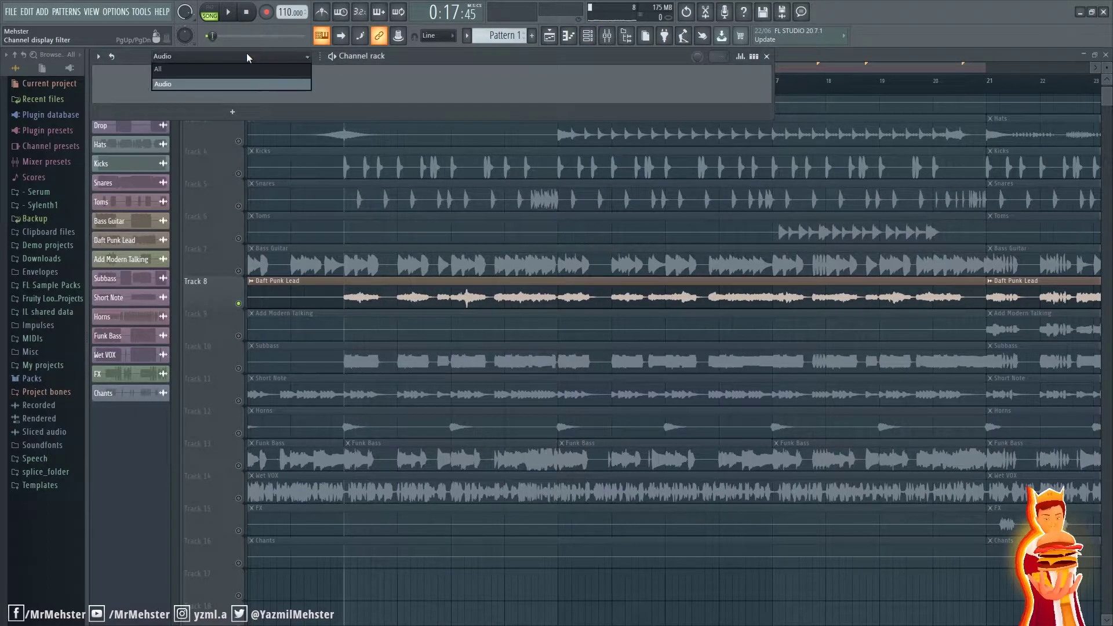
click(212, 99)
click(232, 111)
click(318, 196)
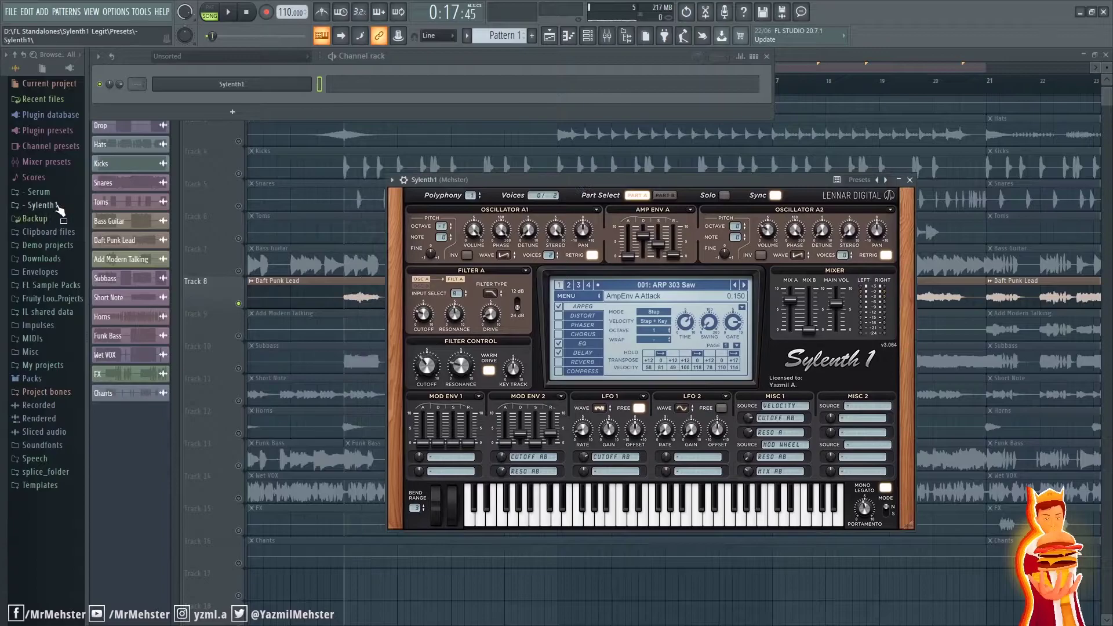
Step: Load the VANDALISM_Lead_Crackin preset from the Mehster folder of Sylenth1 presets onto the Sylenth1 channel, and collapse the browser folders
click(90, 206)
key(F5)
click(69, 273)
click(588, 36)
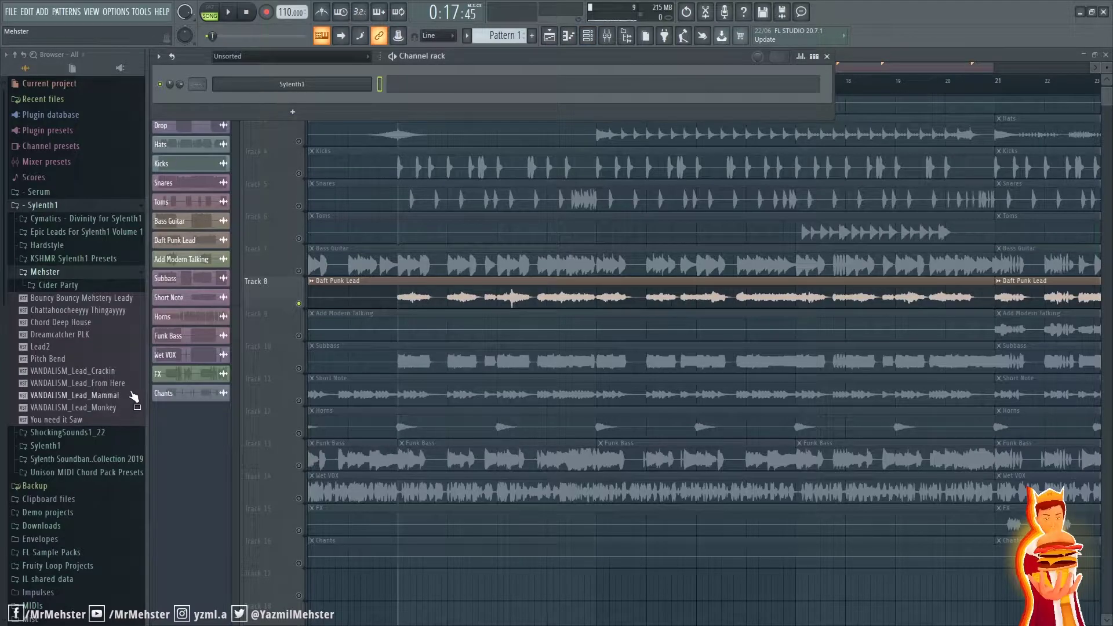
drag(124, 371, 308, 84)
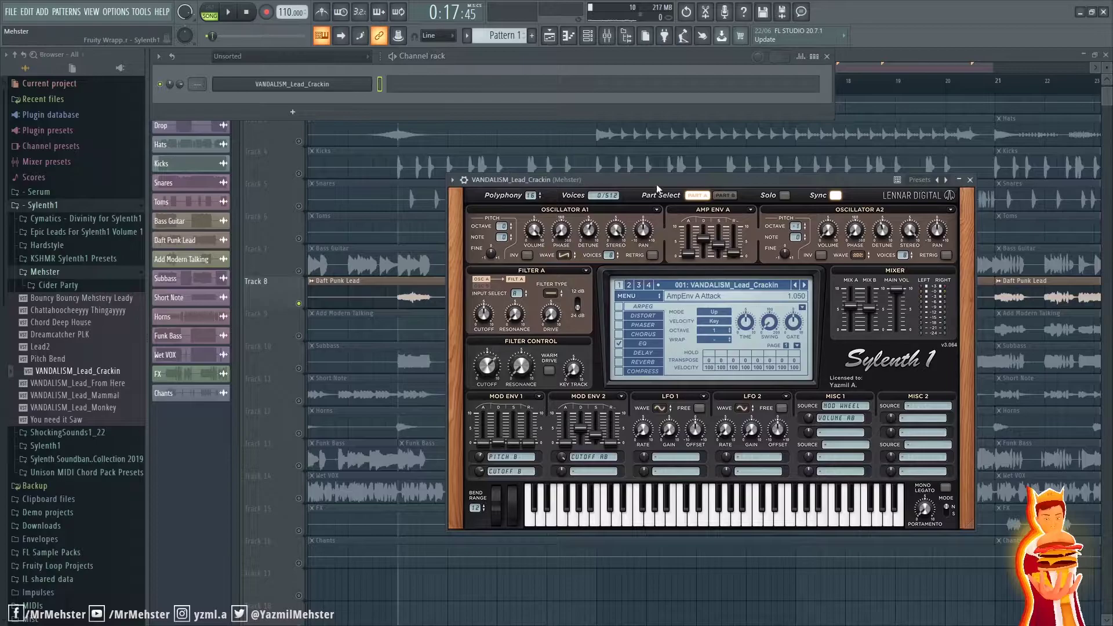
drag(657, 186, 472, 150)
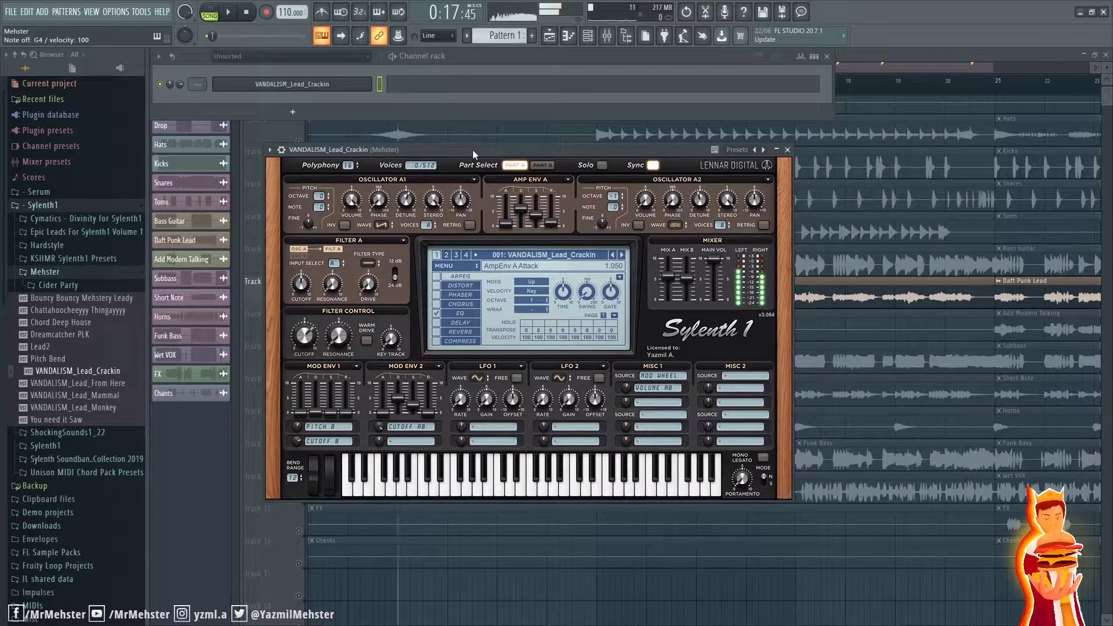
drag(472, 150, 503, 151)
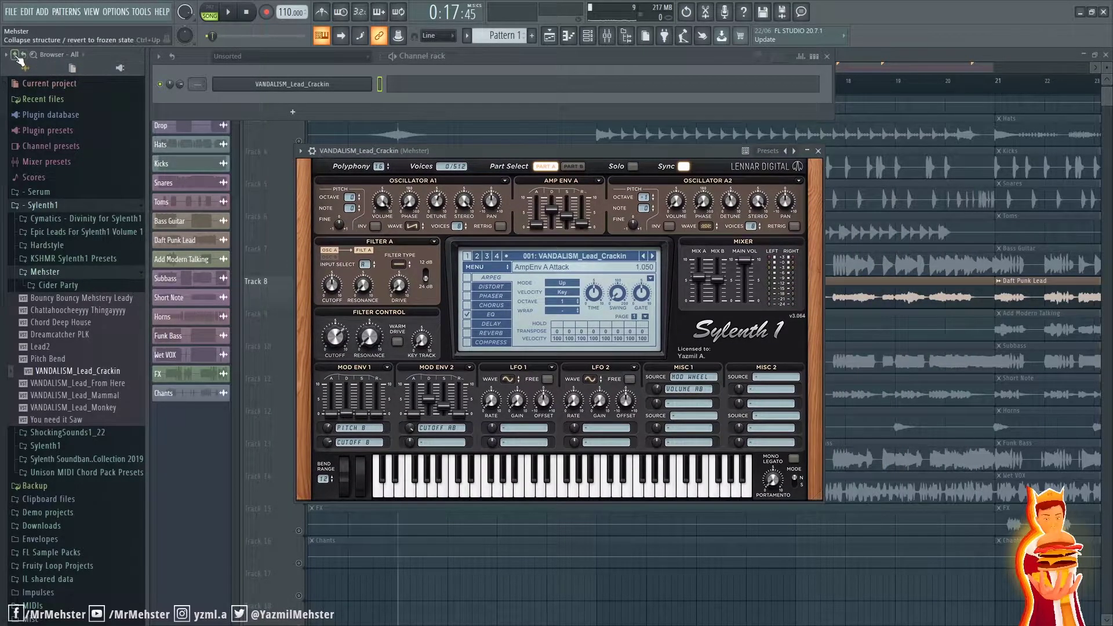
click(16, 56)
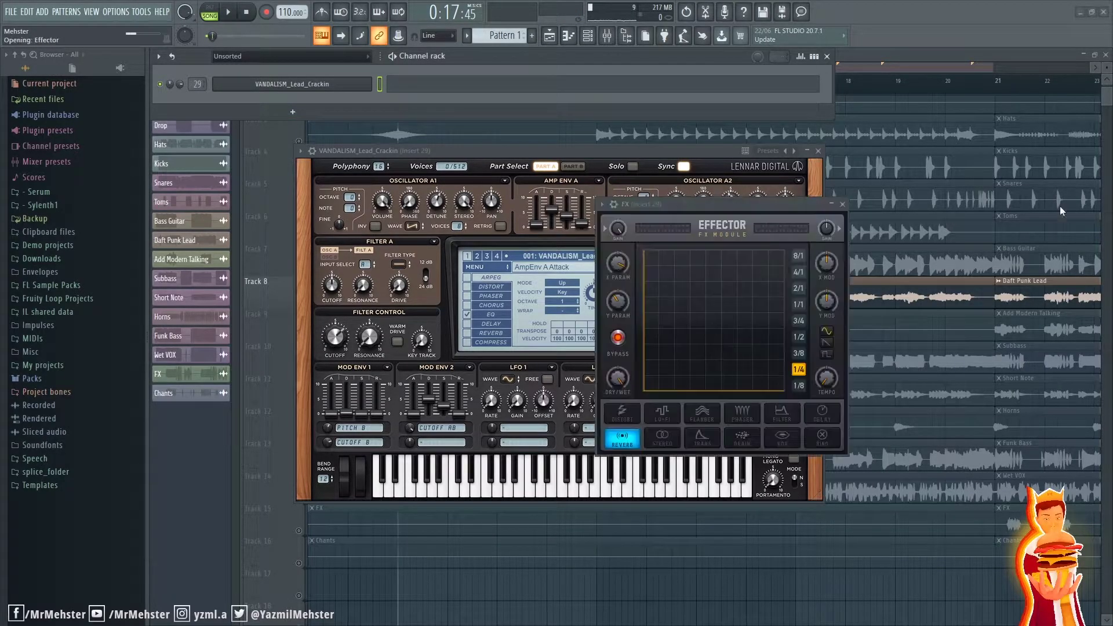
Step: Switch the Effector on insert 29 to the Vox effect, keeping its window beside the Sylenth1 controls
drag(754, 211, 825, 198)
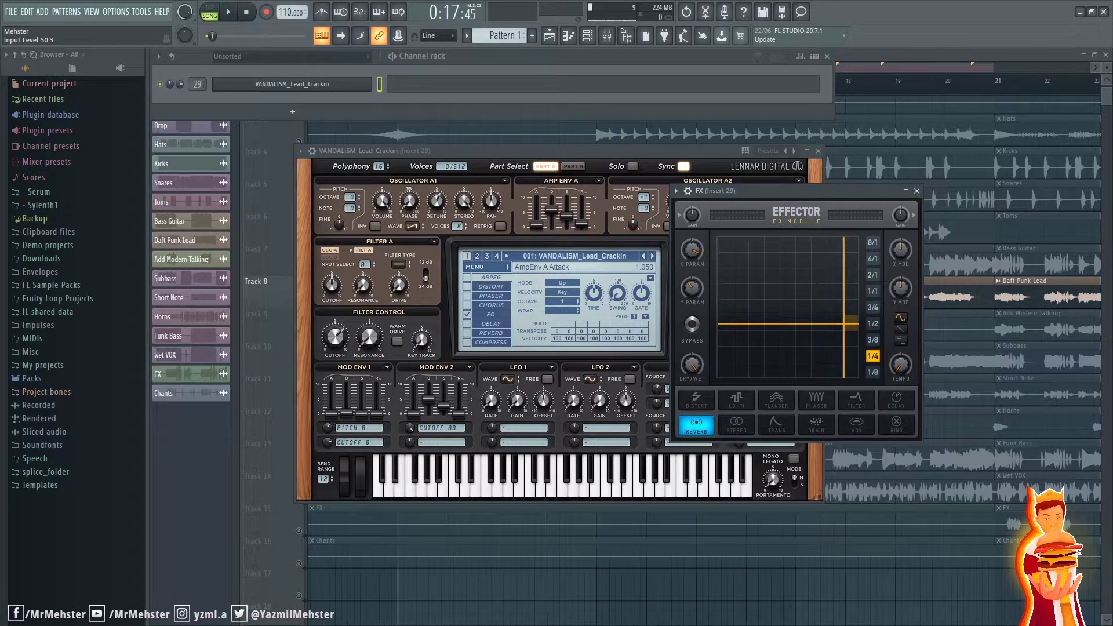
drag(842, 197, 749, 188)
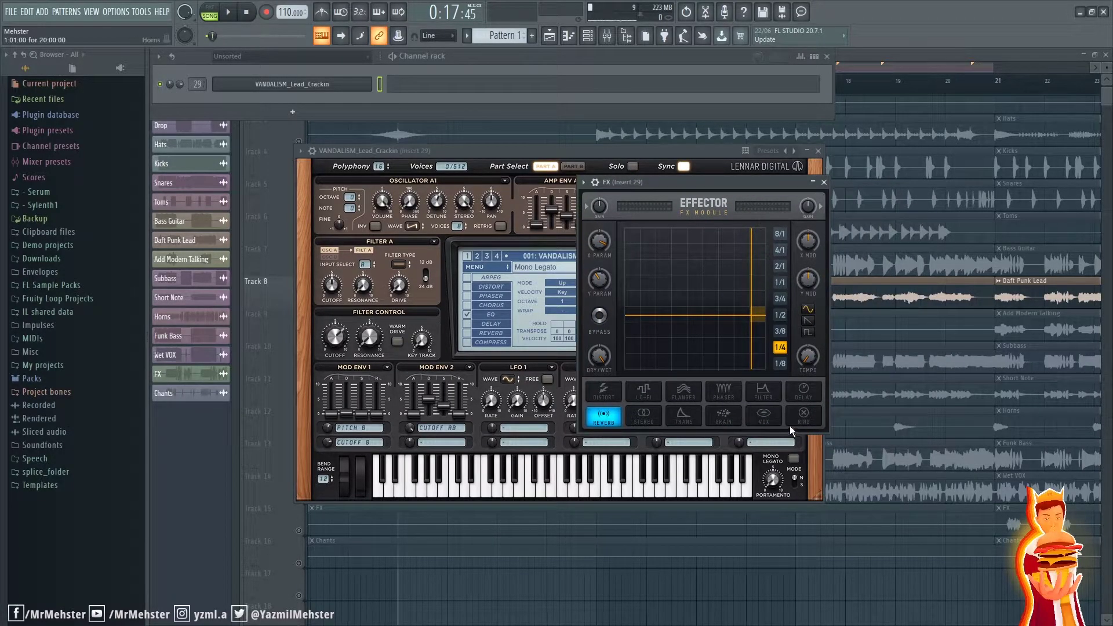
click(764, 416)
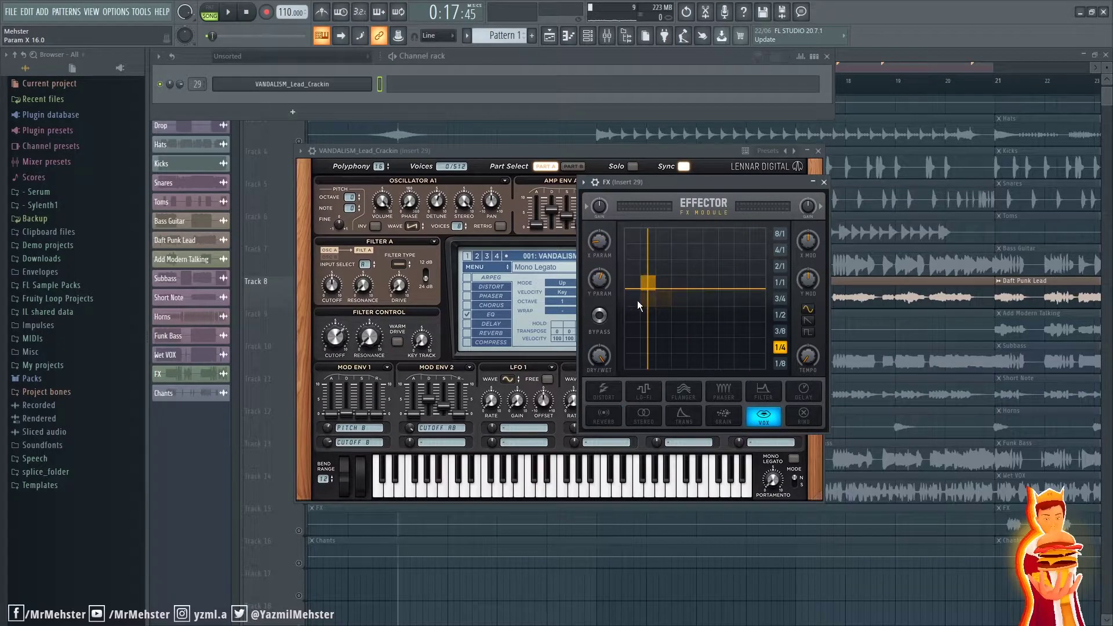
drag(706, 185, 719, 184)
Step: Sweep the Vox effect's X and Y parameters across the Effector pad, and close the Effector and the channel rack
drag(660, 291, 764, 248)
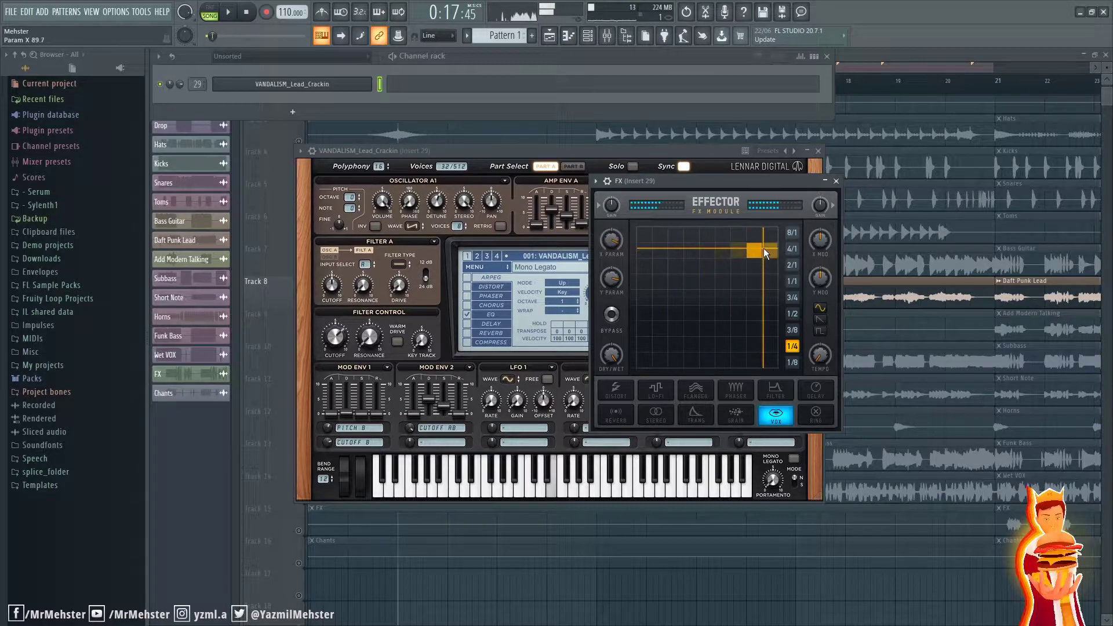
drag(663, 338, 666, 251)
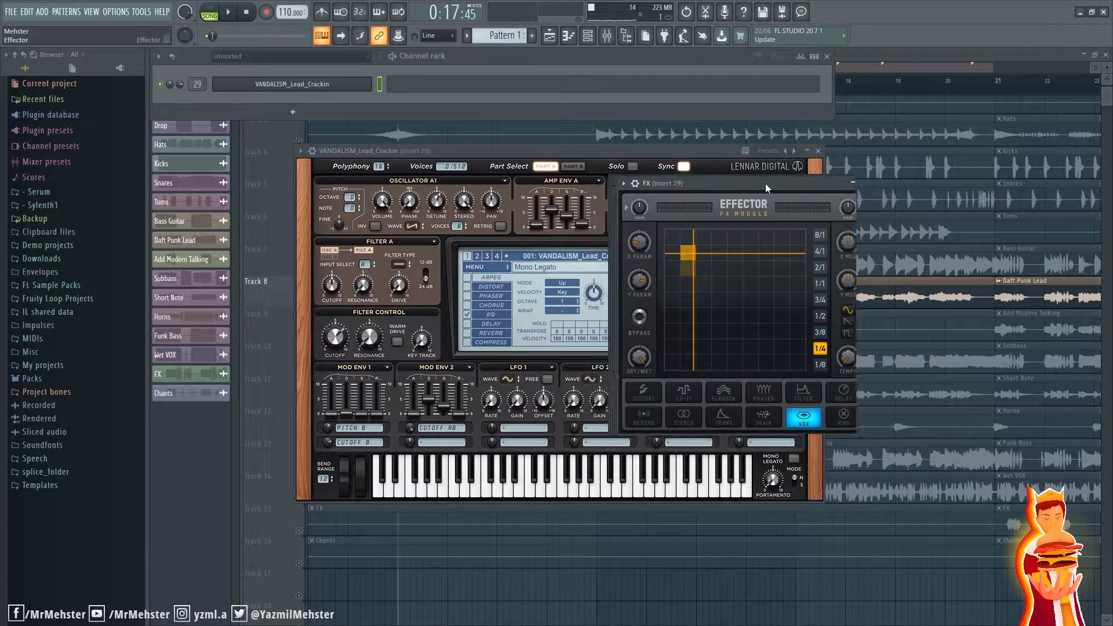
drag(749, 182, 884, 212)
mouse_move(761, 311)
mouse_down()
mouse_move(760, 327)
mouse_move(760, 308)
mouse_up()
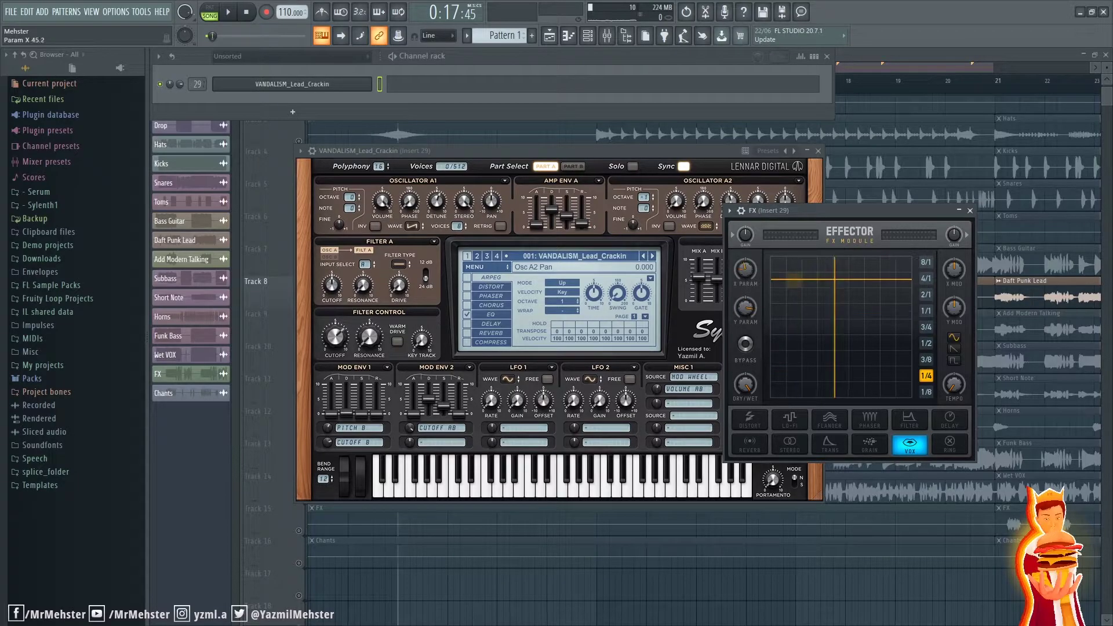
click(970, 210)
click(827, 56)
Step: Listen to the soloed Daft Punk Lead from bar 9, comparing it with the Vox effect sound
key(space)
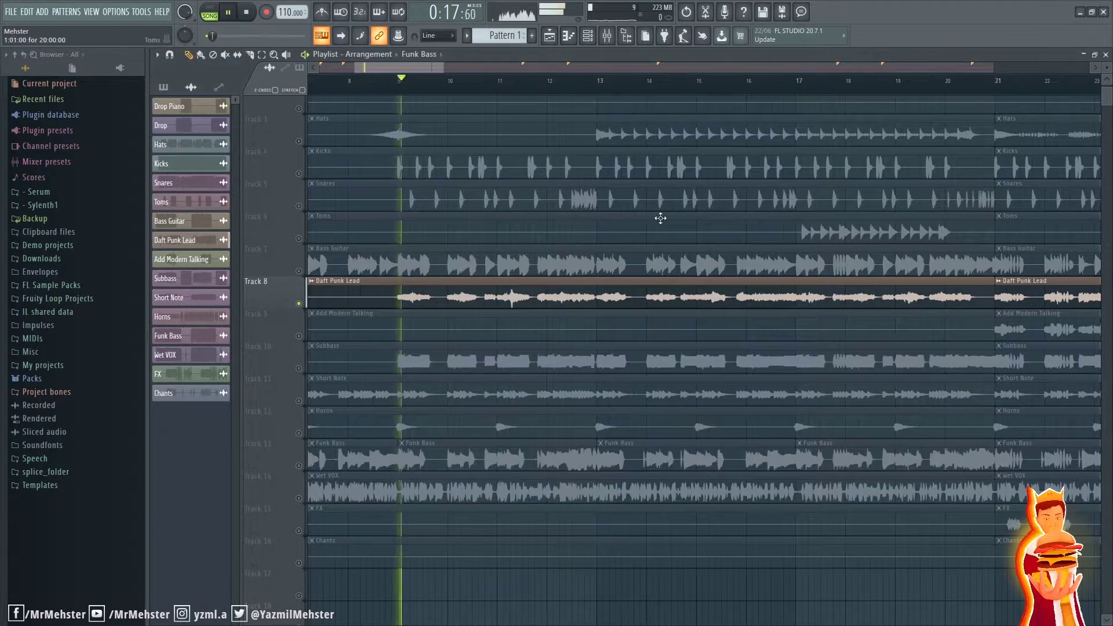
key(space)
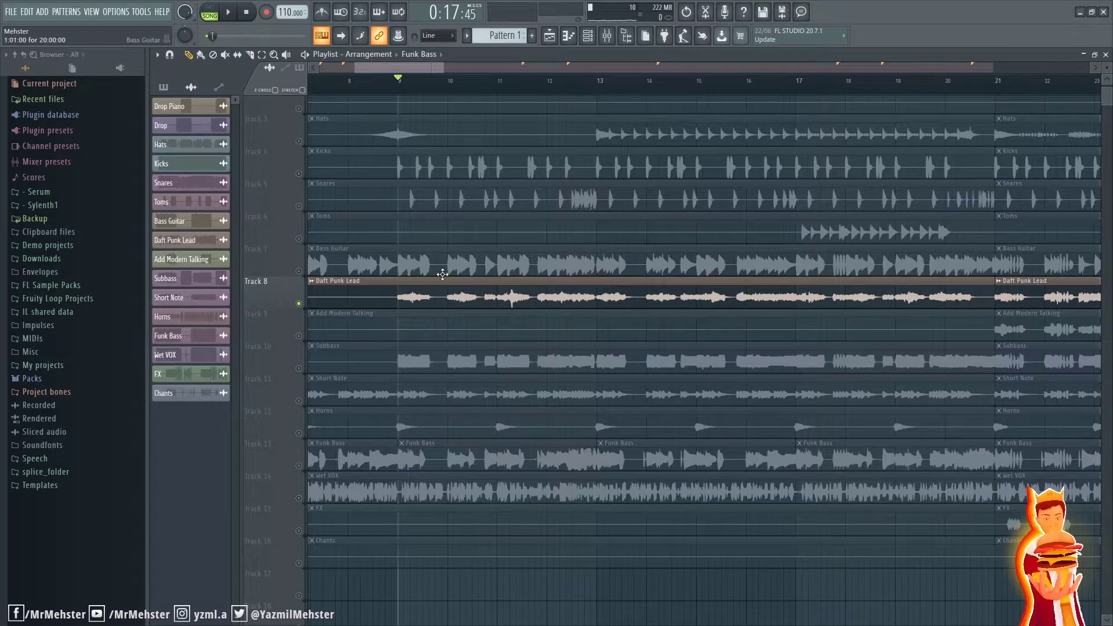
scroll(617, 241, up, 3)
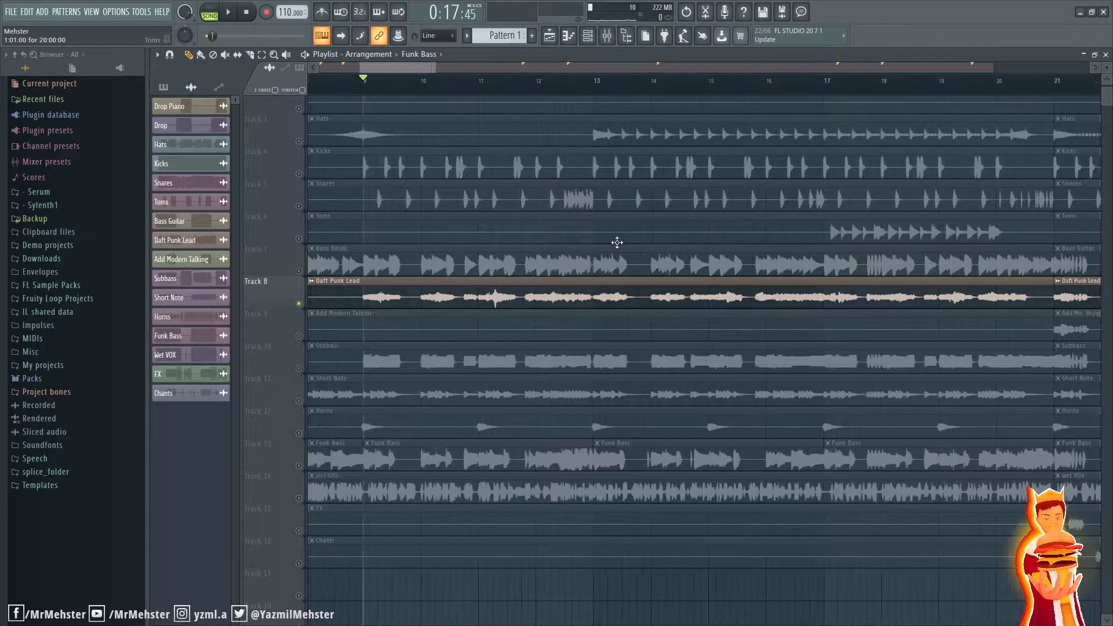
key(space)
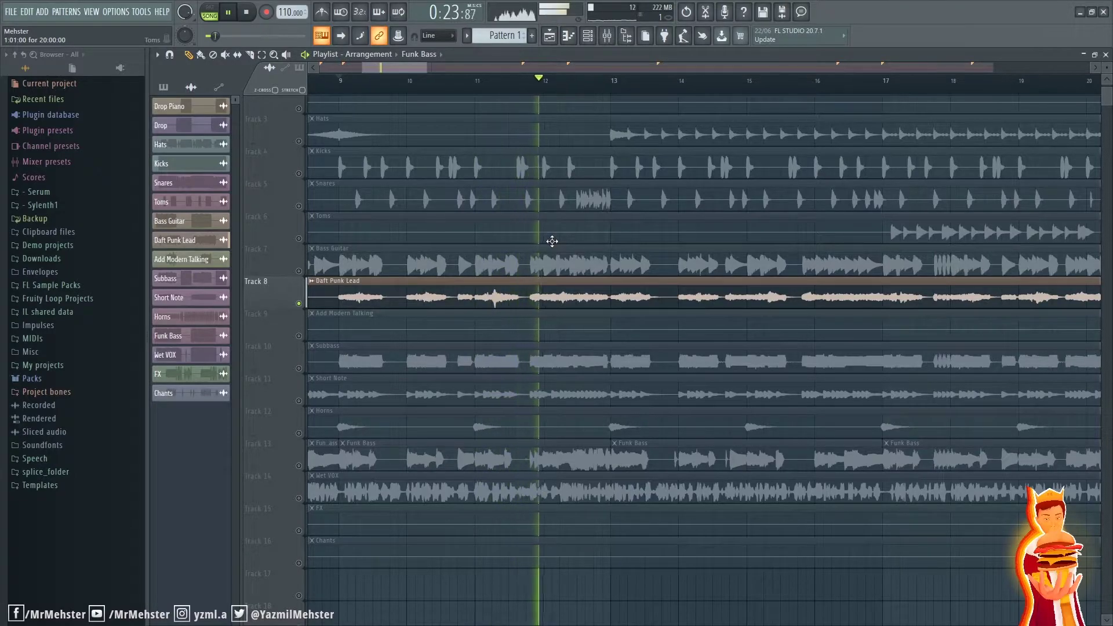
scroll(535, 261, down, 3)
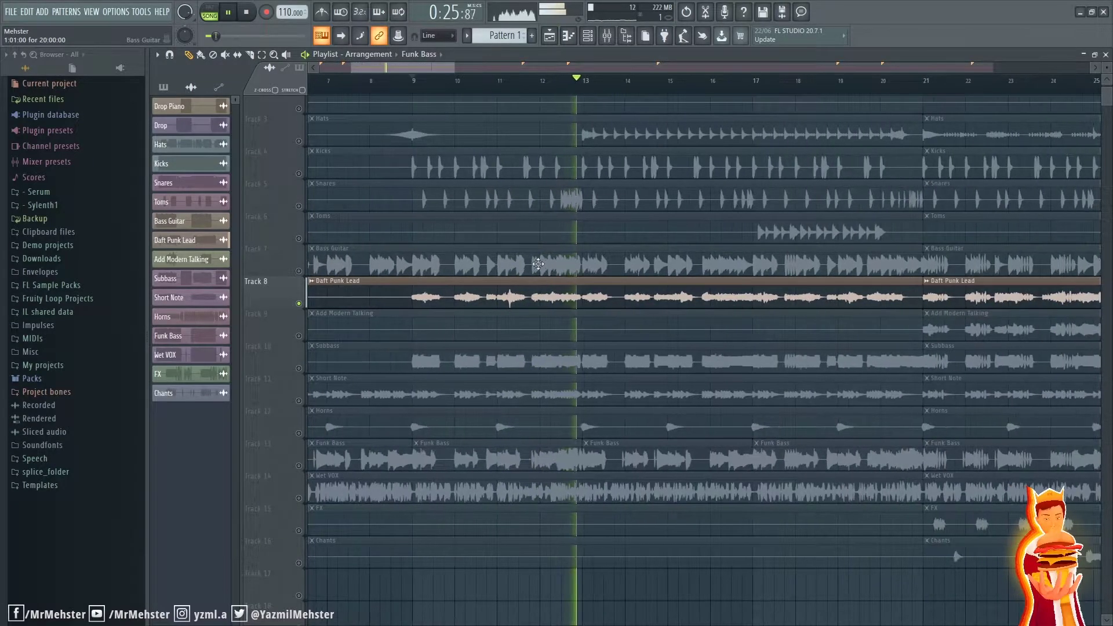
key(space)
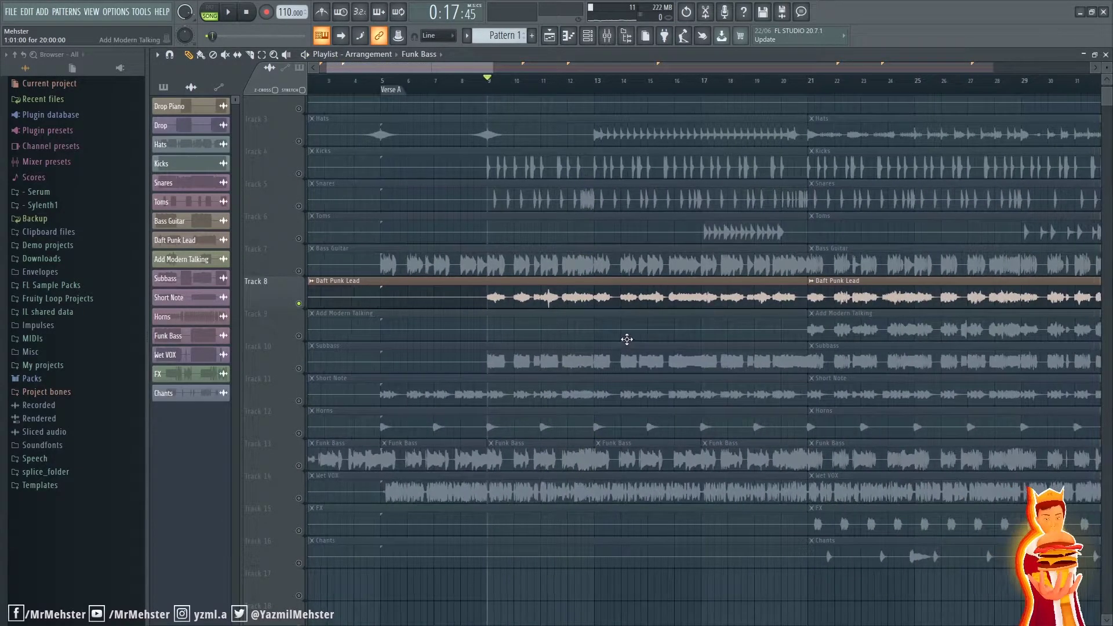
Step: Unsolo the Daft Punk Lead on track 8 so that all playlist tracks are active
drag(627, 340, 610, 330)
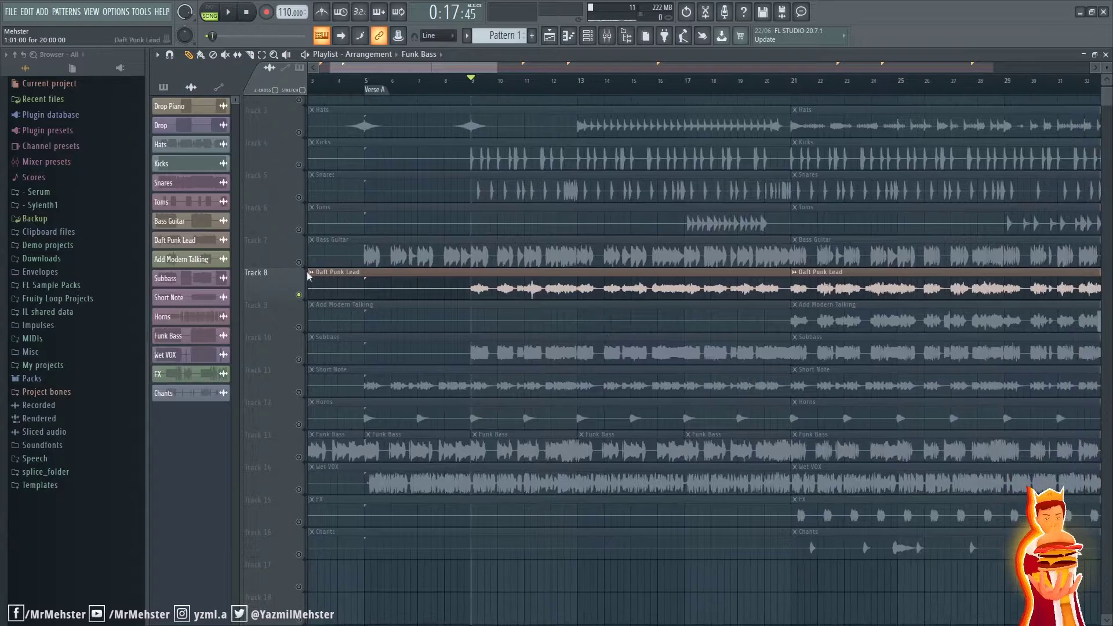
right_click(300, 295)
scroll(613, 271, up, 1)
scroll(613, 270, down, 2)
scroll(500, 255, up, 2)
drag(500, 256, 543, 249)
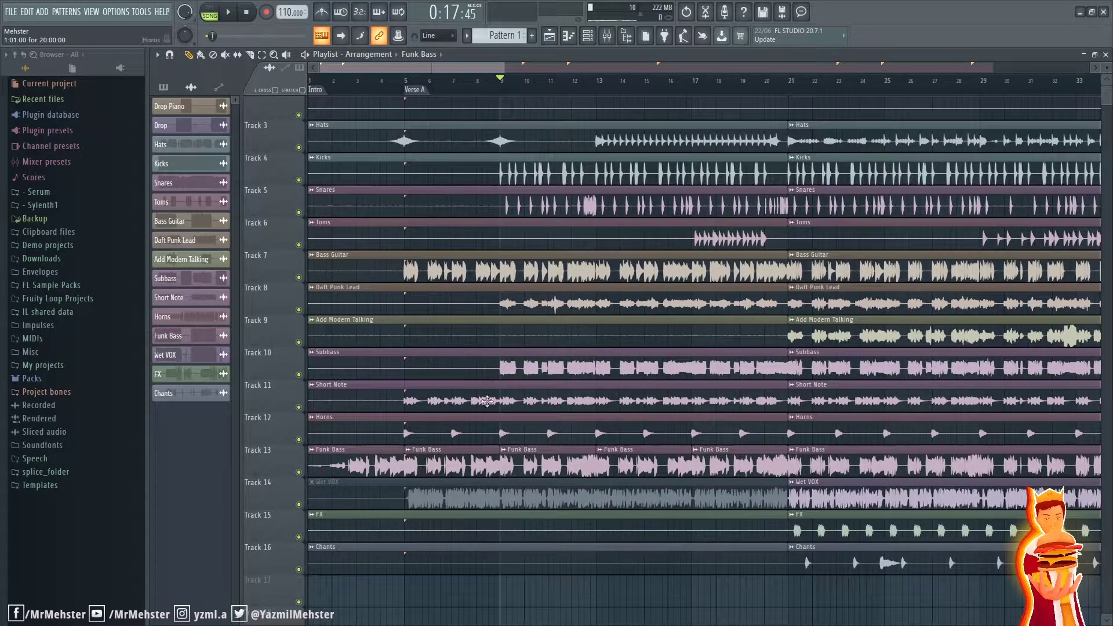
scroll(418, 94, up, 1)
Step: Cue the playhead at the Verse A marker on bar 5
click(389, 93)
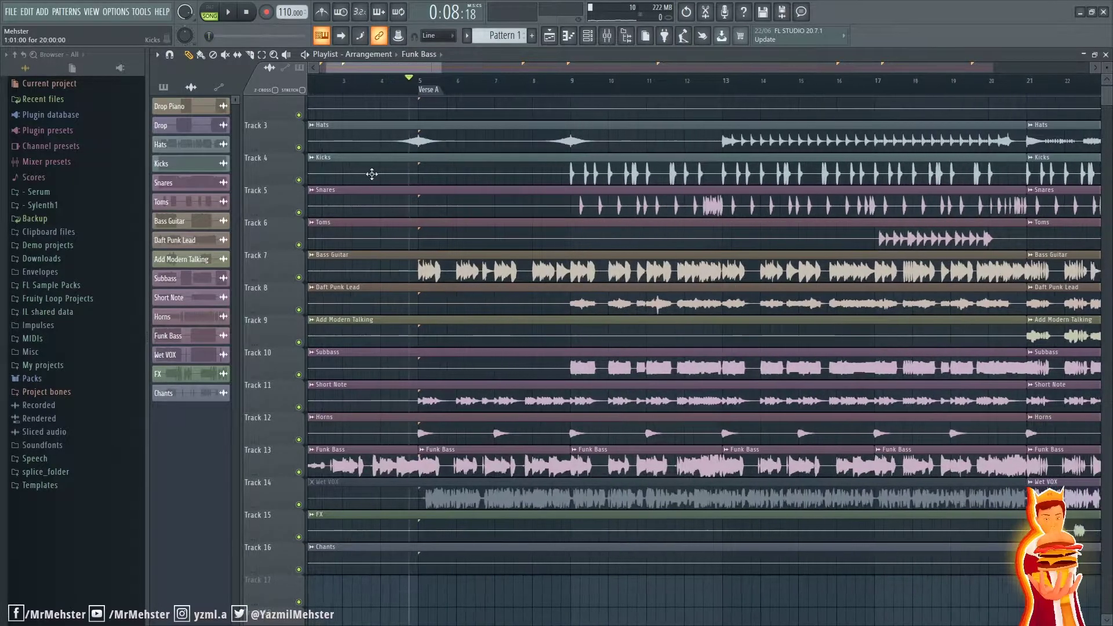
scroll(441, 92, up, 2)
scroll(520, 241, up, 2)
drag(540, 269, 503, 225)
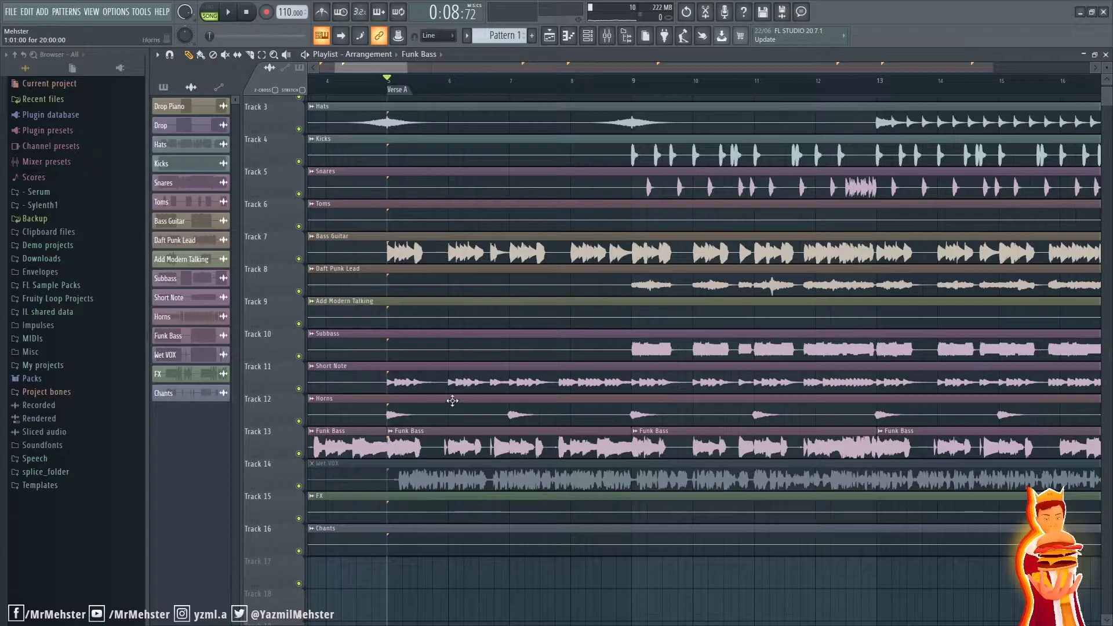
scroll(486, 471, up, 2)
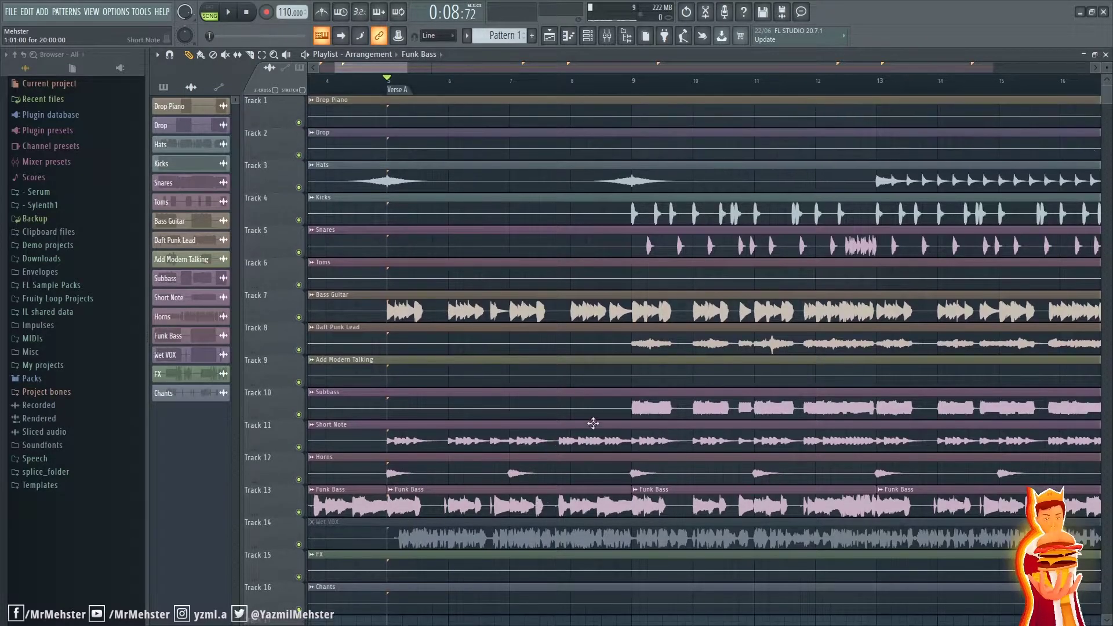
Step: Cue the playhead at bar 9, where the kicks, snares and Subbass enter
scroll(673, 371, down, 2)
drag(459, 91, 510, 92)
scroll(487, 247, up, 1)
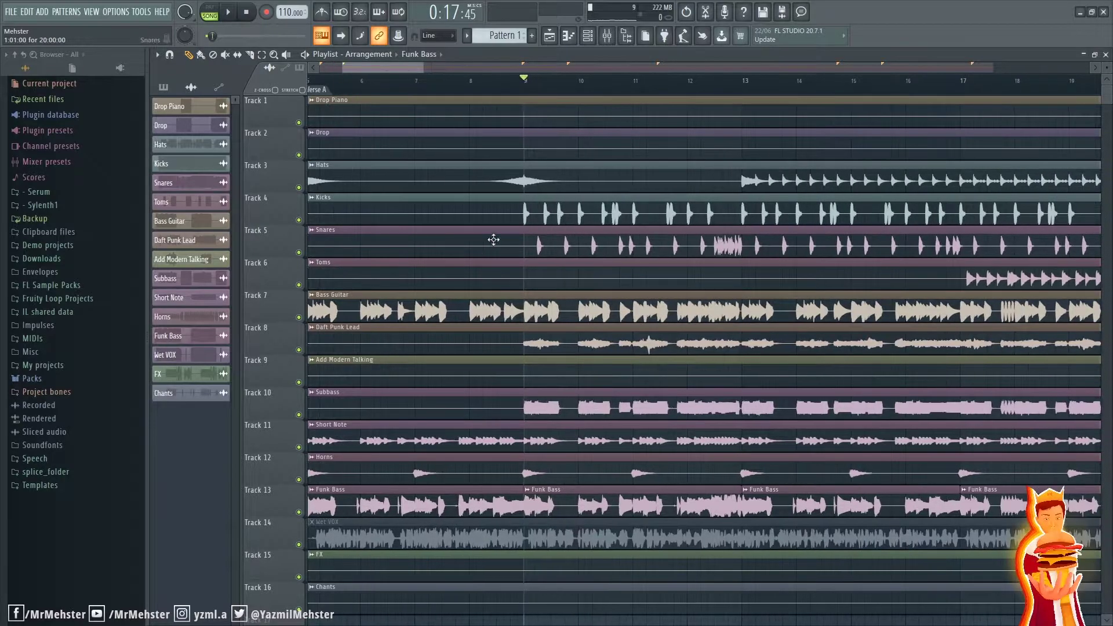
scroll(547, 248, down, 2)
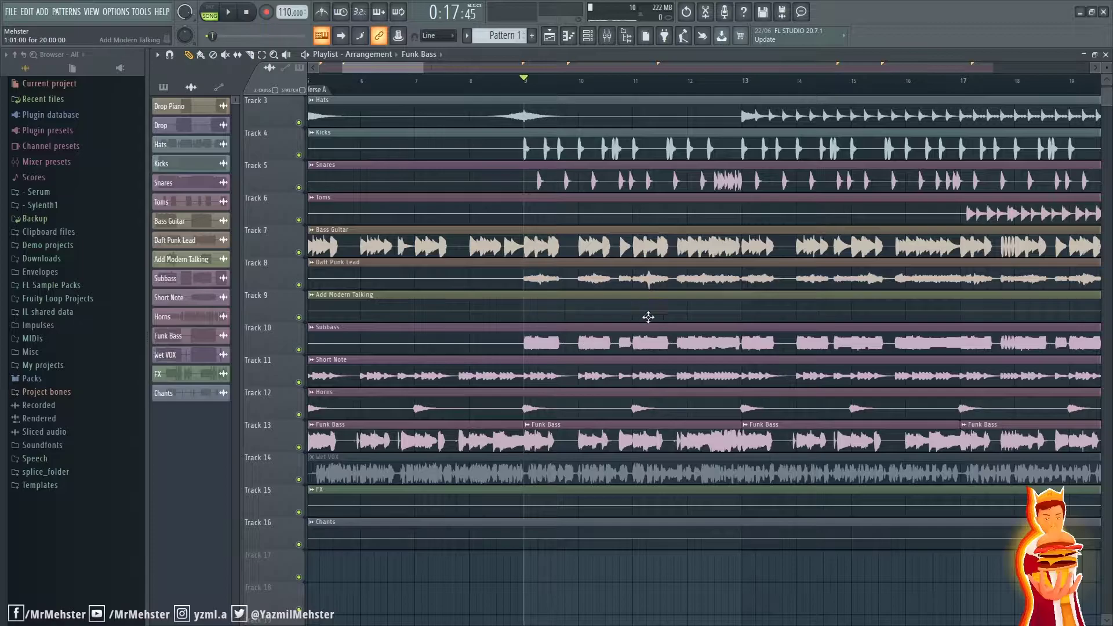
scroll(648, 317, down, 2)
drag(649, 317, 592, 329)
scroll(569, 388, up, 2)
drag(584, 370, 606, 410)
Step: Play all active tracks together from bar 9, with a brief look at the Daft Punk Lead clip's sample settings
key(space)
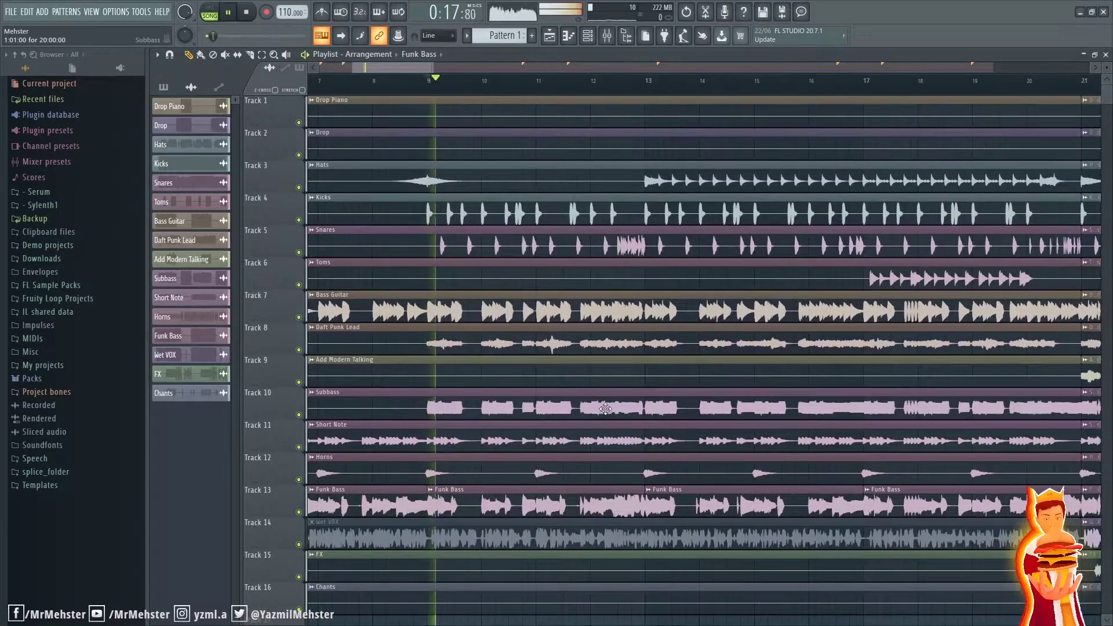
scroll(661, 363, down, 2)
scroll(652, 524, down, 1)
key(space)
double_click(470, 299)
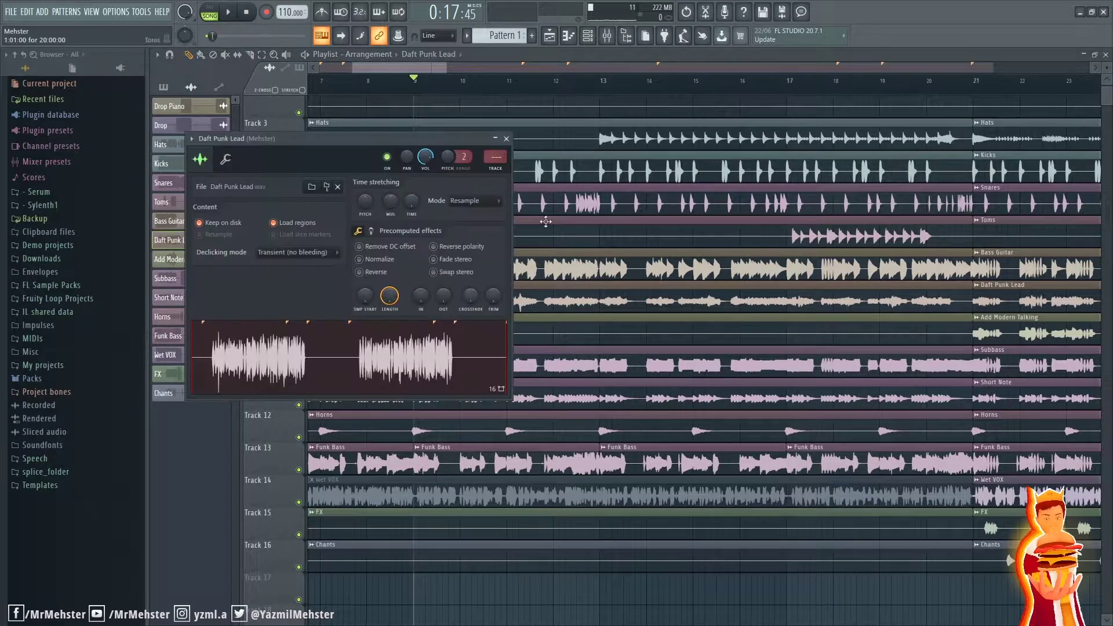
key(Escape)
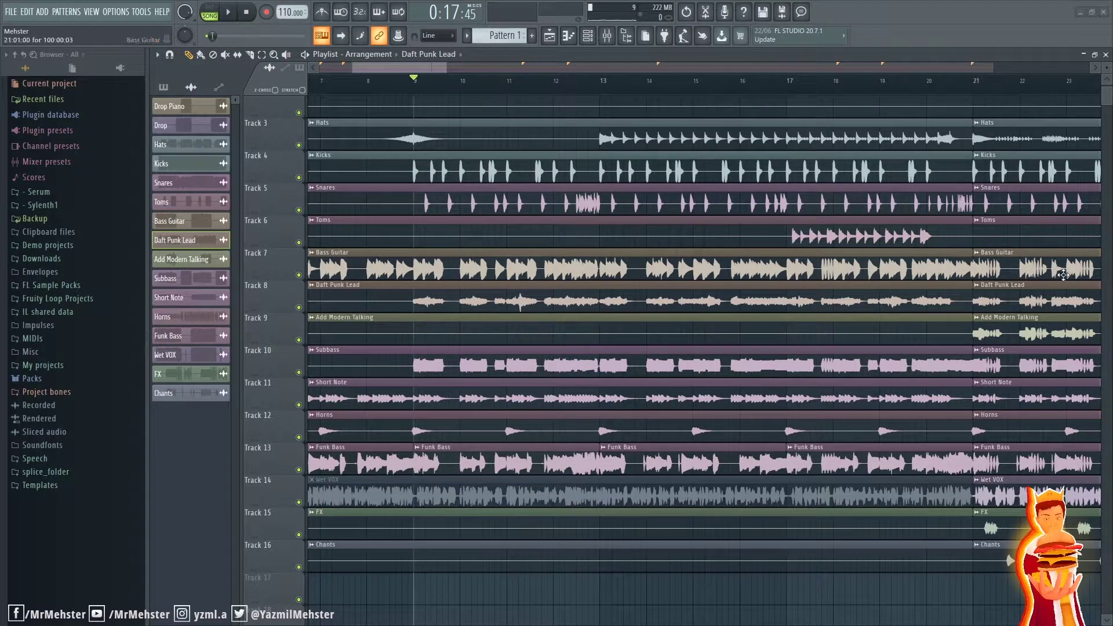
key(space)
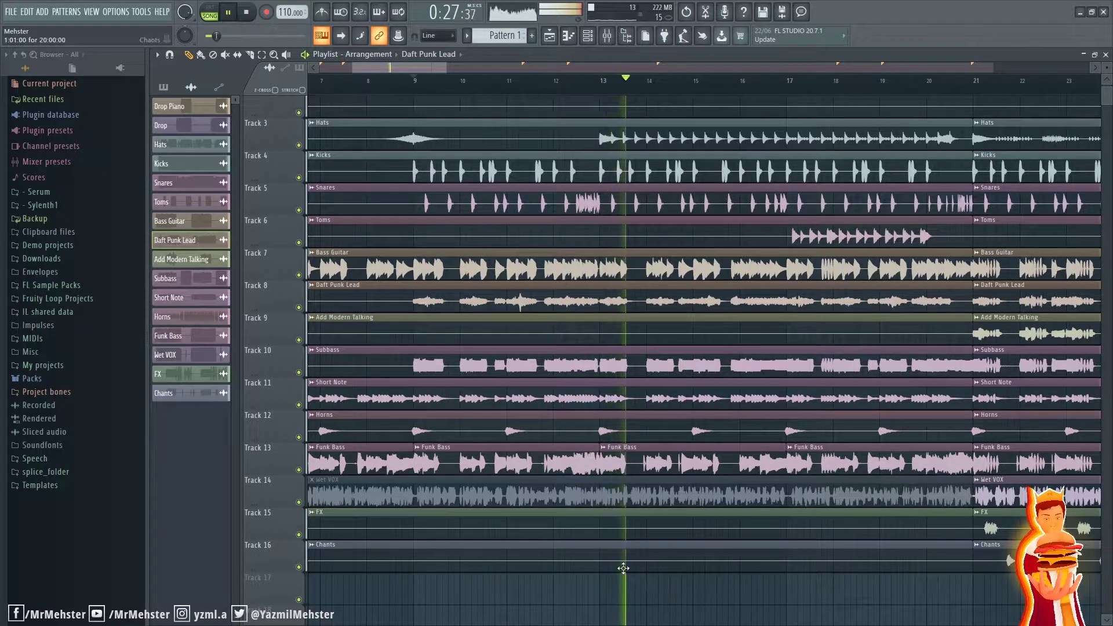
Step: Stop playback, look briefly at the Daft Punk Lead clip's sample settings, and undo the accidental clip deletion in the playlist
key(space)
double_click(556, 302)
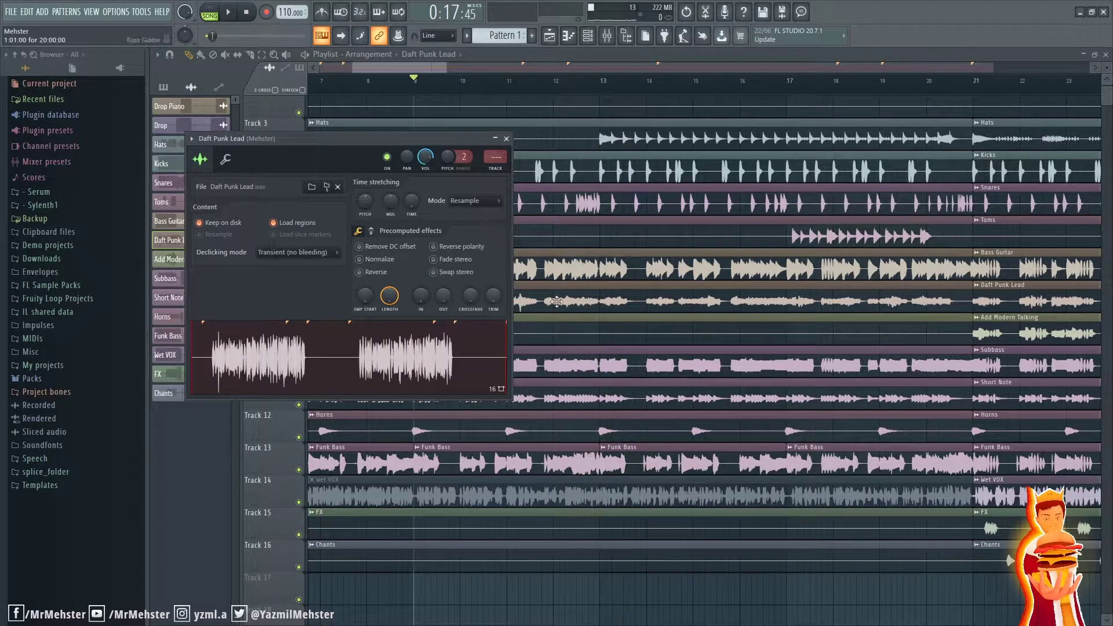
double_click(580, 407)
right_click(551, 568)
key(ctrl+z)
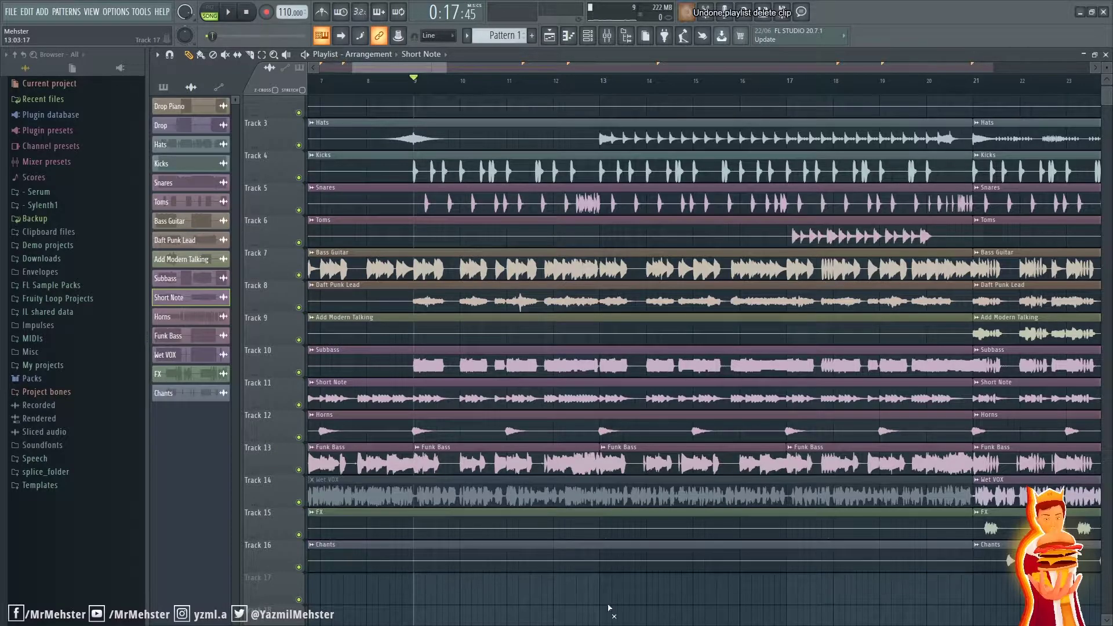
Step: Play all active tracks from bar 13, where the continuous hats enter, stop playback and cue the playhead at bar 17
ctrl+scroll(772, 295, down, 1)
drag(772, 294, 701, 345)
ctrl+scroll(764, 346, down, 2)
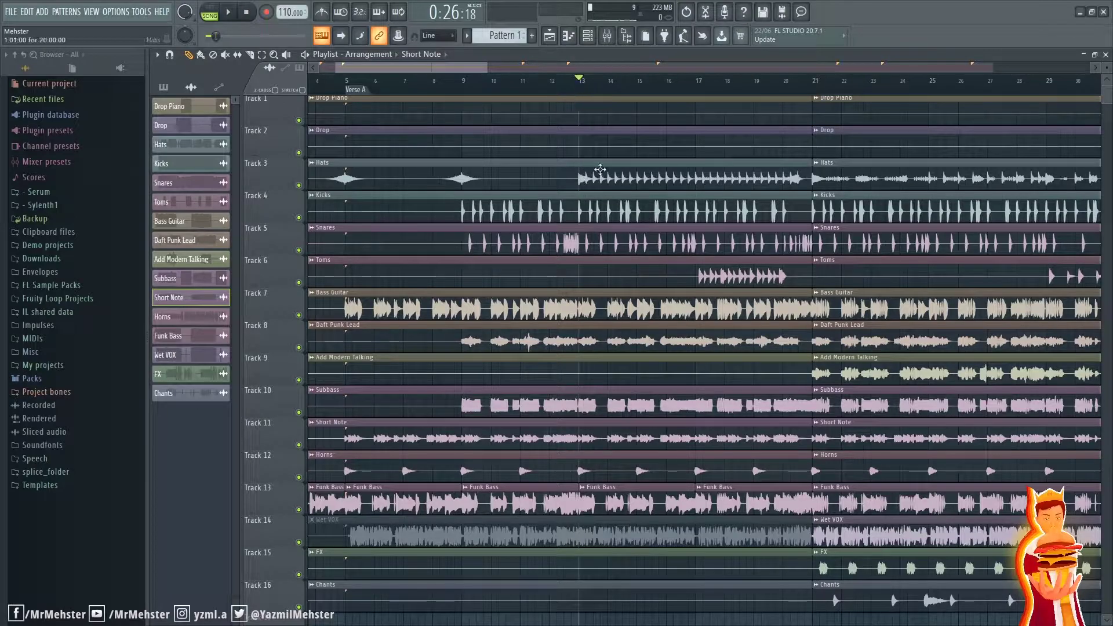
key(space)
scroll(810, 256, up, 2)
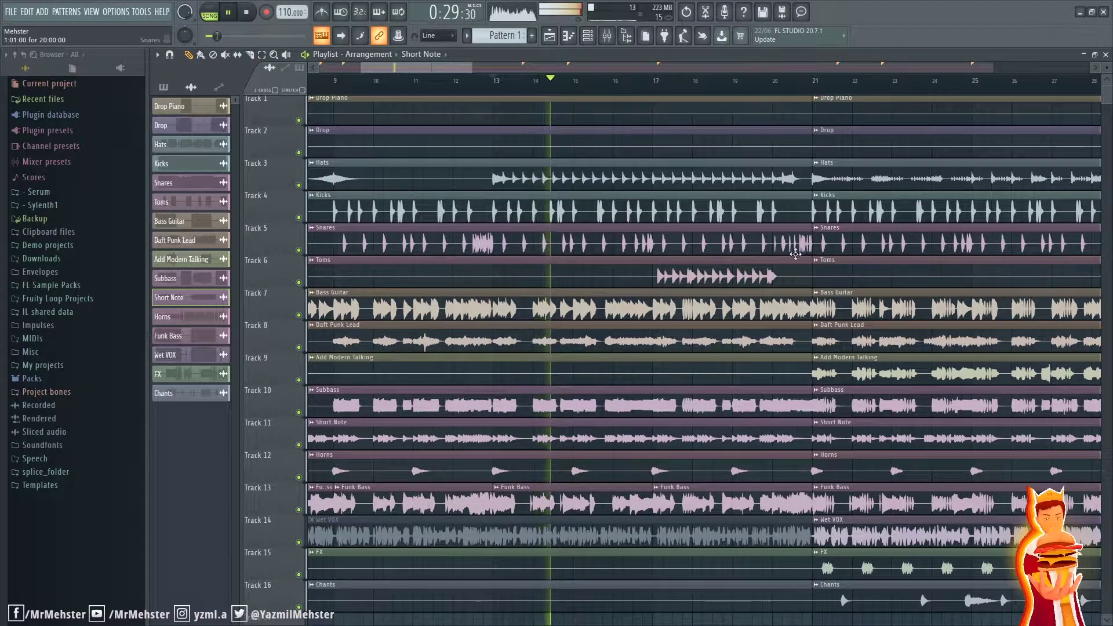
scroll(780, 257, up, 1)
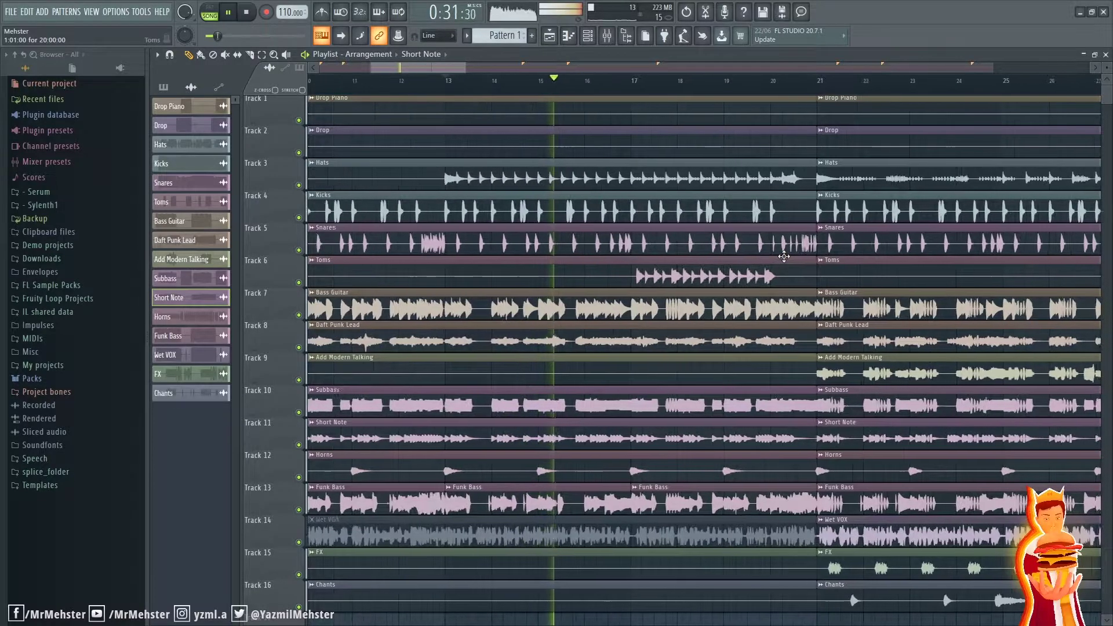
drag(805, 257, 741, 259)
key(space)
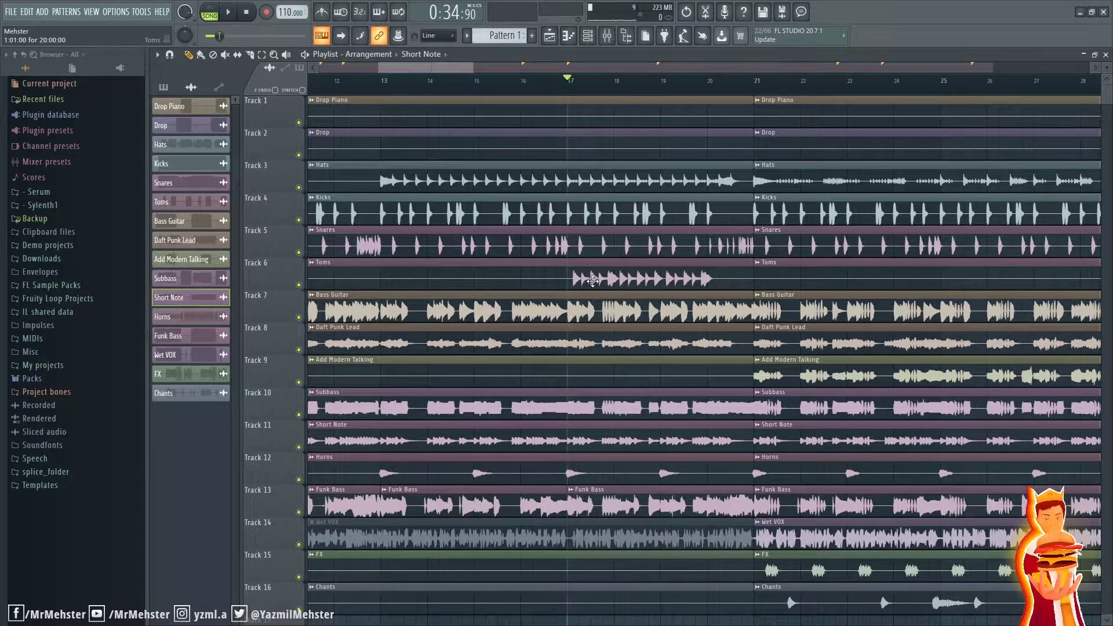
Step: Play all active tracks from bar 17, where the toms enter, and stop playback around bar 21
scroll(668, 275, down, 2)
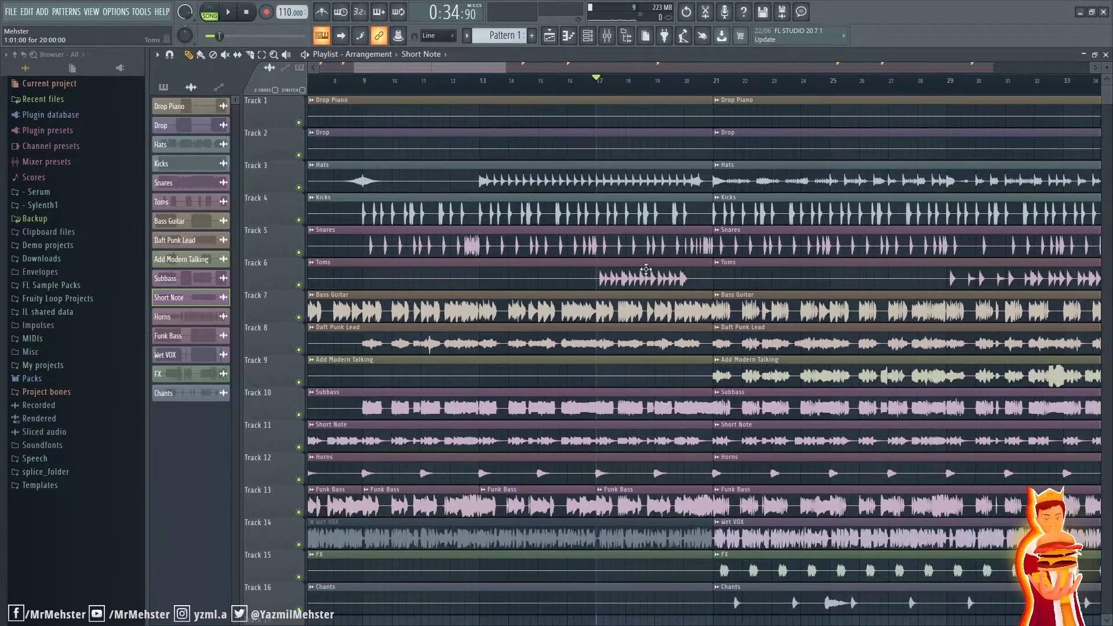
scroll(660, 283, right, 4)
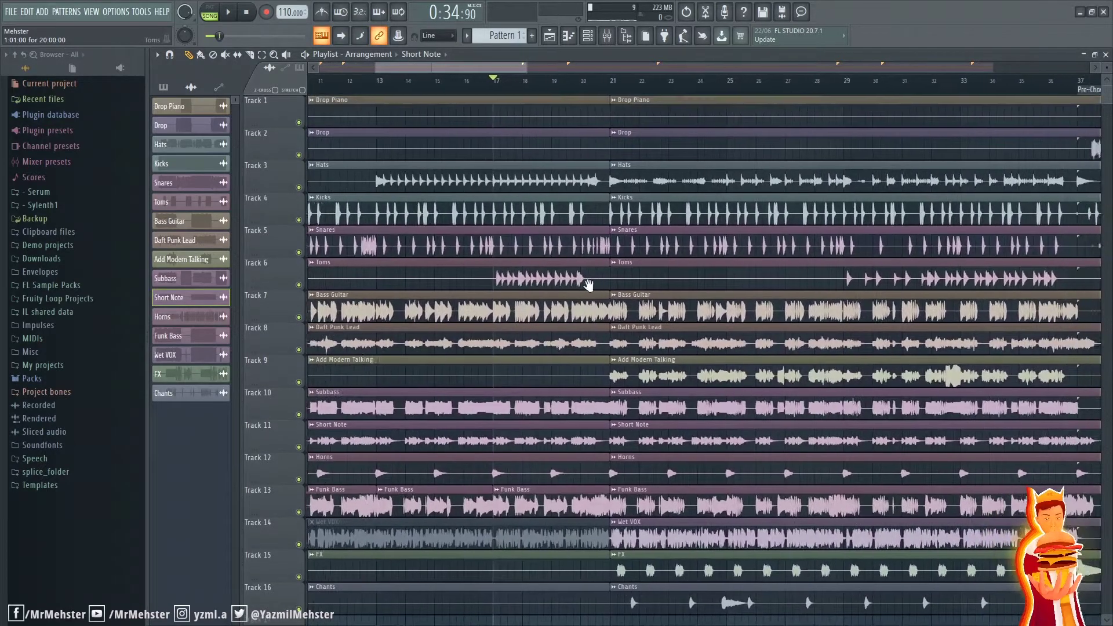
scroll(574, 278, down, 2)
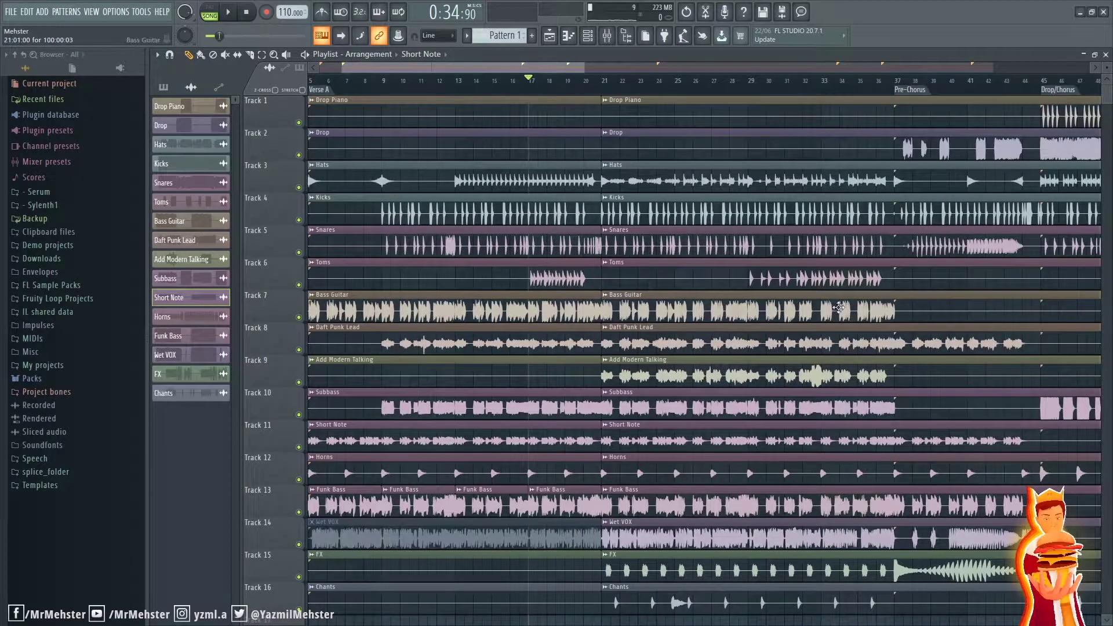
scroll(754, 267, up, 2)
scroll(673, 139, up, 5)
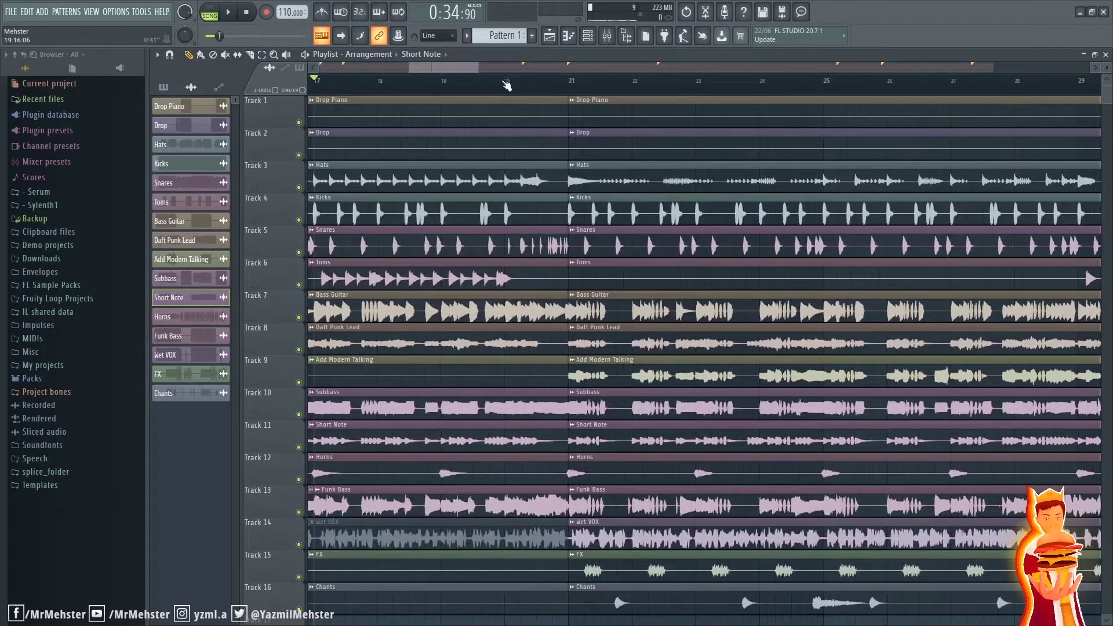
scroll(643, 284, down, 2)
key(space)
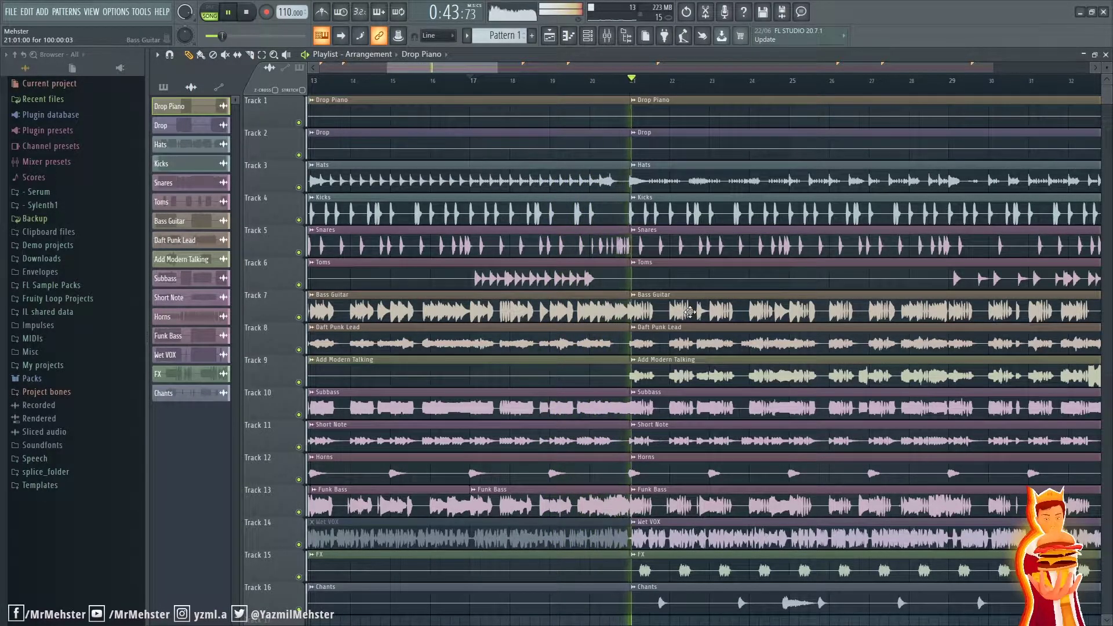
key(space)
Step: Mute the second Wet VOX clip along with track 14, and cue the playhead at bar 21
scroll(830, 290, up, 2)
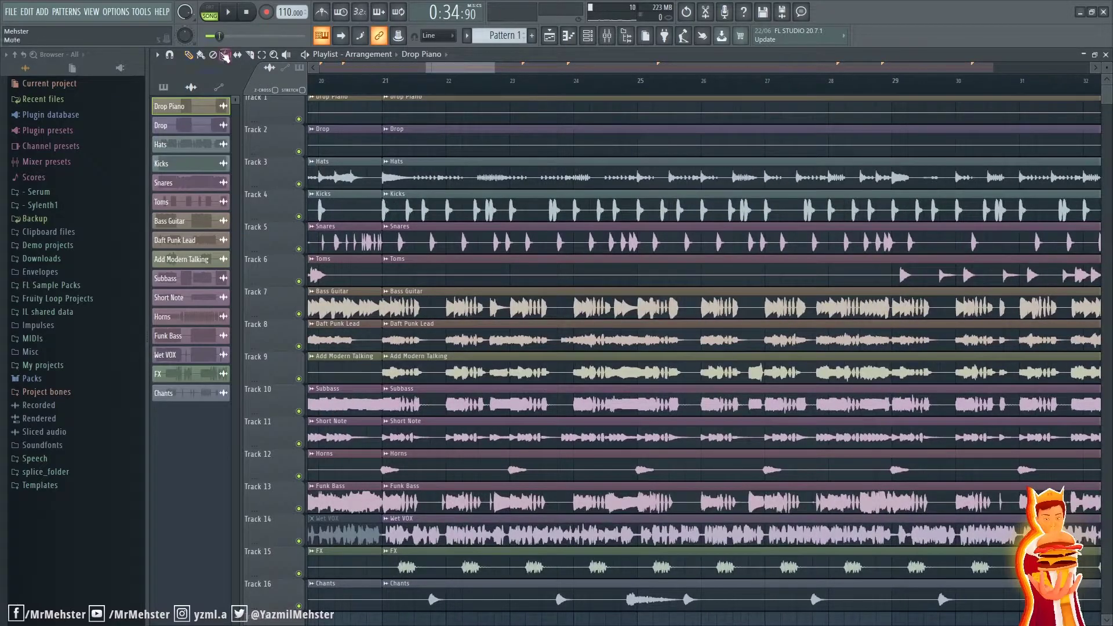
click(454, 529)
scroll(452, 529, down, 6)
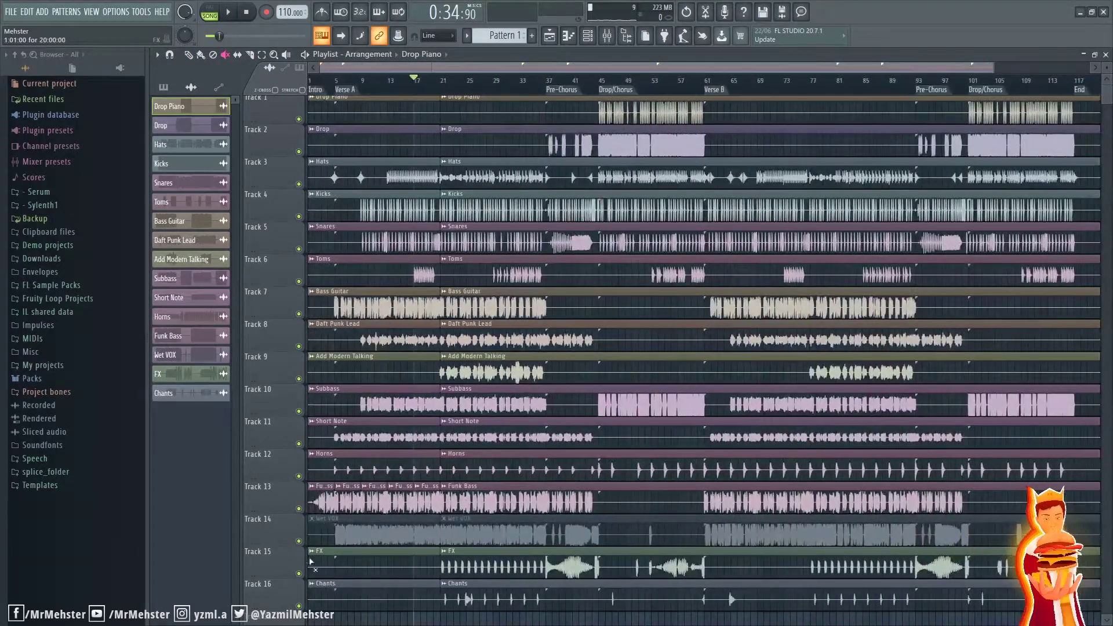
scroll(346, 493, up, 2)
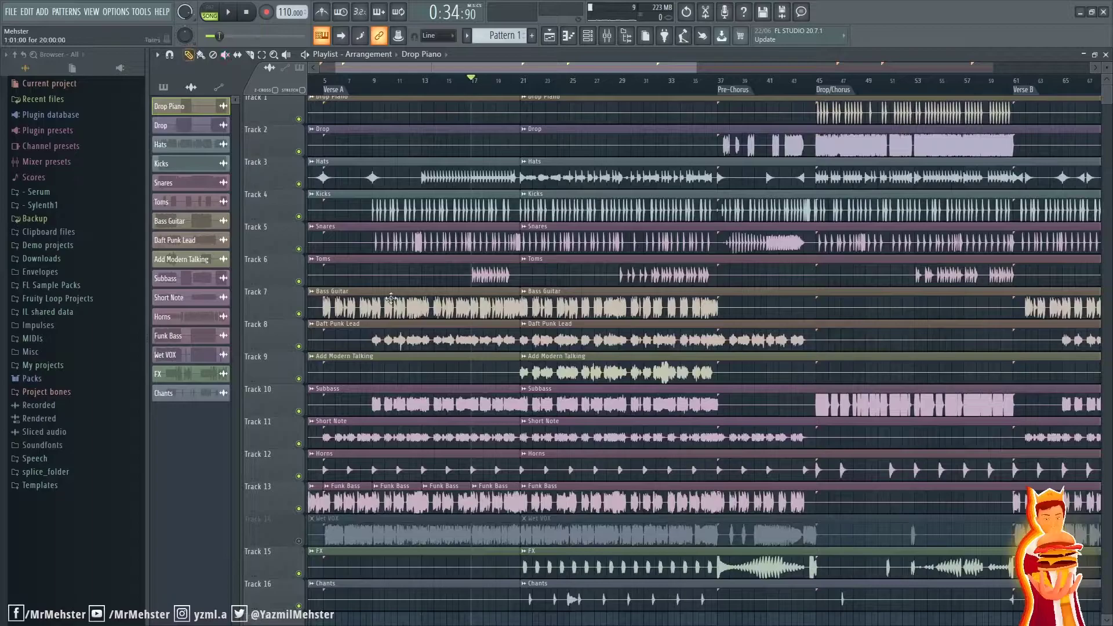
scroll(506, 175, up, 4)
scroll(506, 175, down, 4)
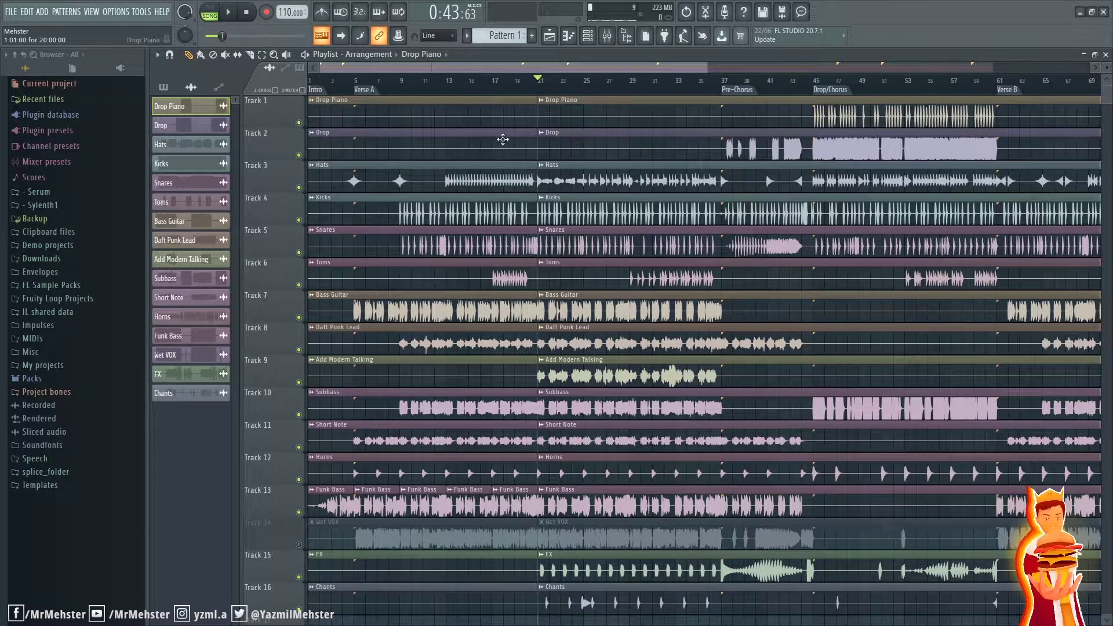
Step: Mute tracks 7 to 11 and the Funk Bass on track 13, leaving the drums, Horns, FX and Chants active
scroll(653, 342, up, 5)
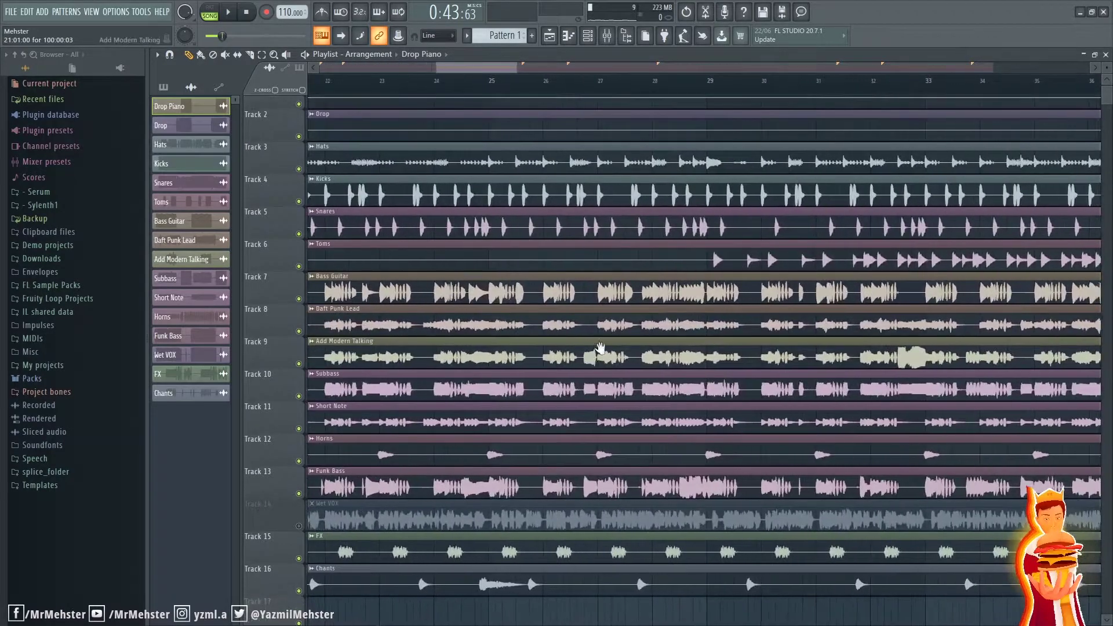
scroll(548, 371, down, 2)
drag(545, 374, 576, 372)
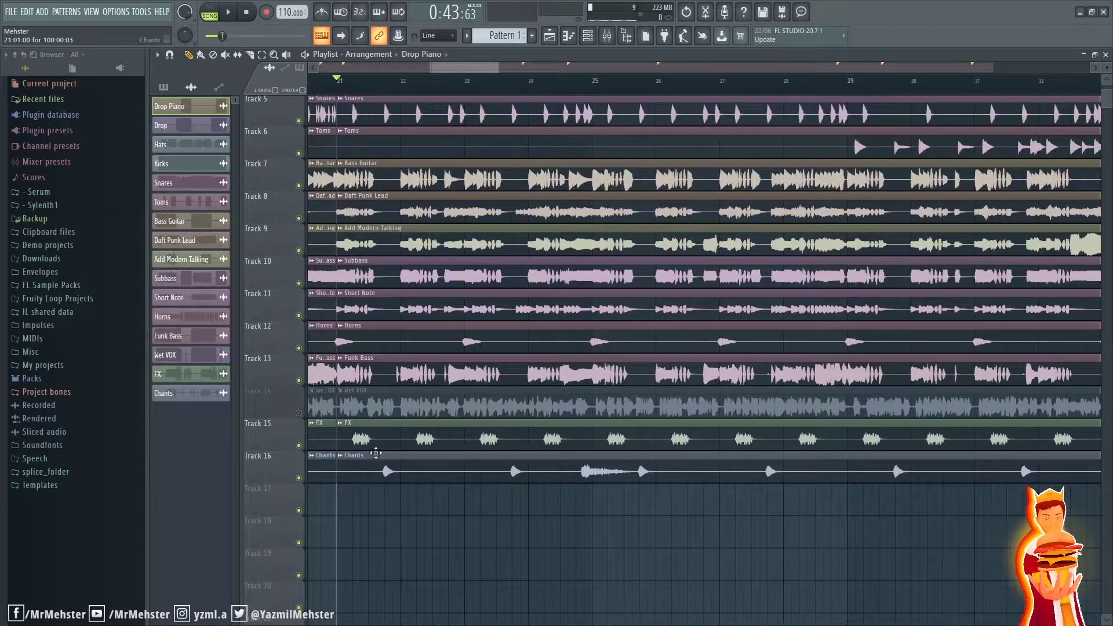
scroll(315, 425, up, 2)
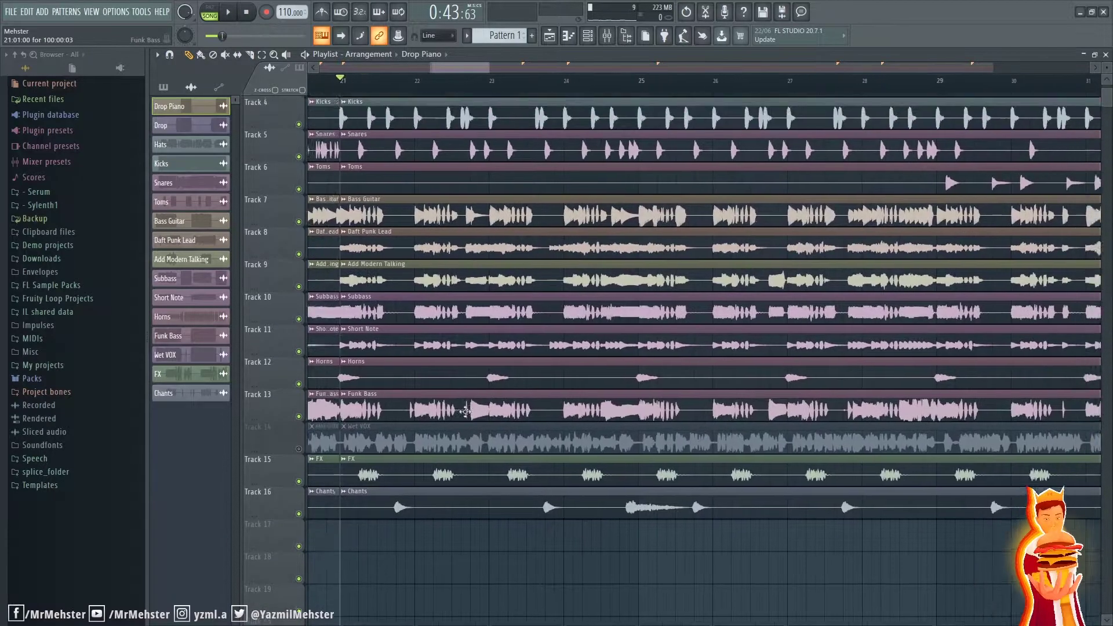
click(299, 429)
drag(299, 364, 305, 233)
Step: Play the drums, Horns, FX and Chants together from bar 21 and stop playback
scroll(388, 249, up, 3)
scroll(390, 342, up, 3)
drag(390, 346, 408, 273)
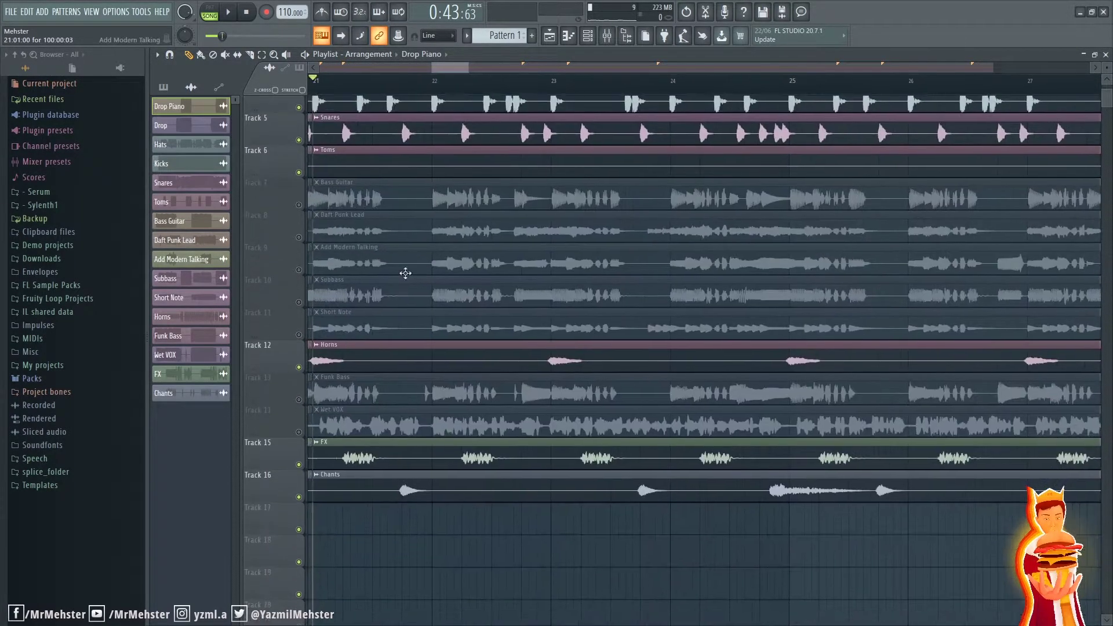
scroll(394, 293, up, 1)
key(space)
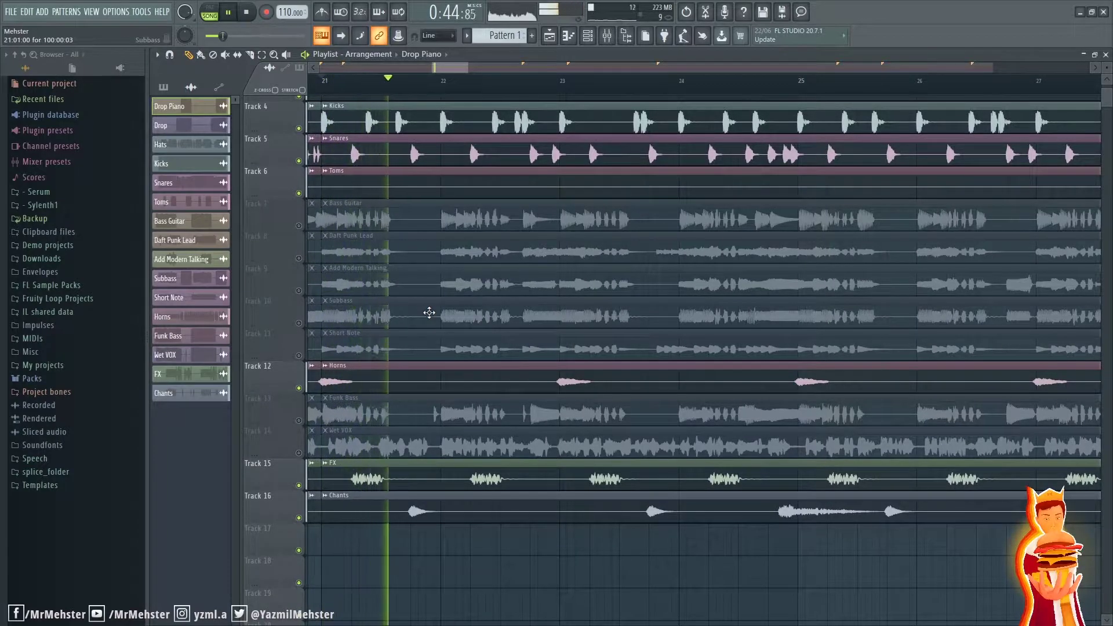
key(space)
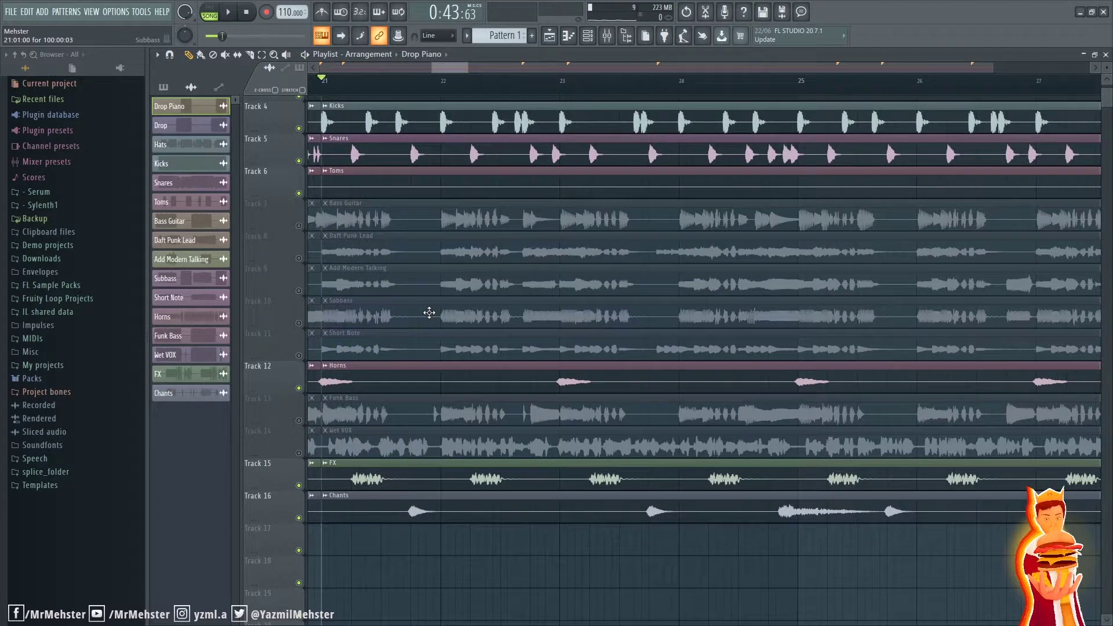
Step: Loop bar 21 with a time selection to audition the active tracks, and clear the selection
drag(332, 105, 437, 94)
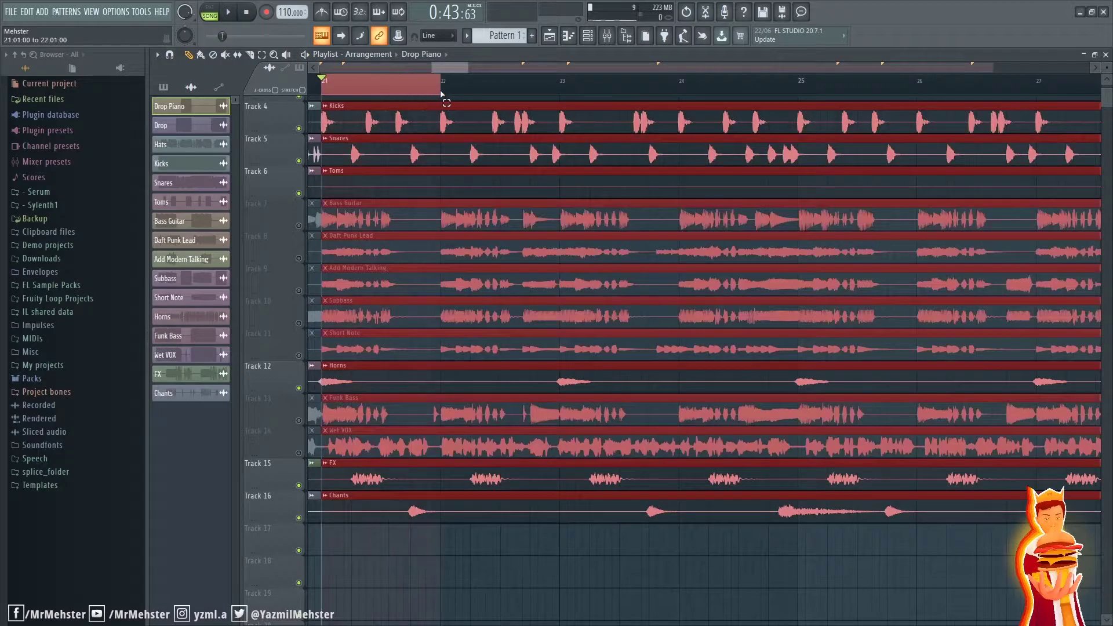
key(space)
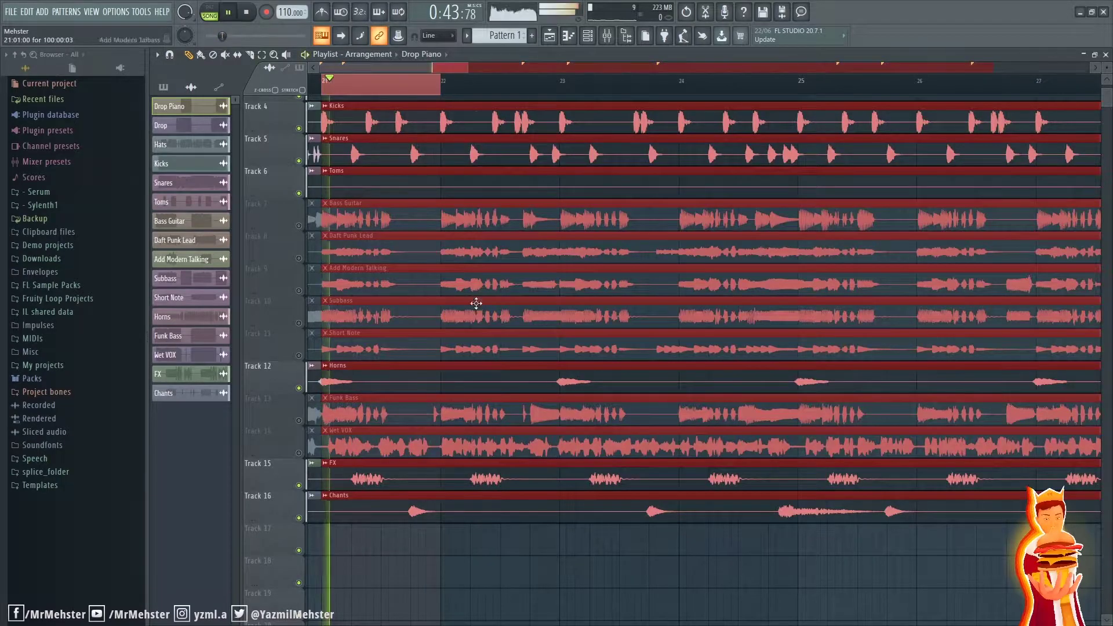
click(413, 95)
key(space)
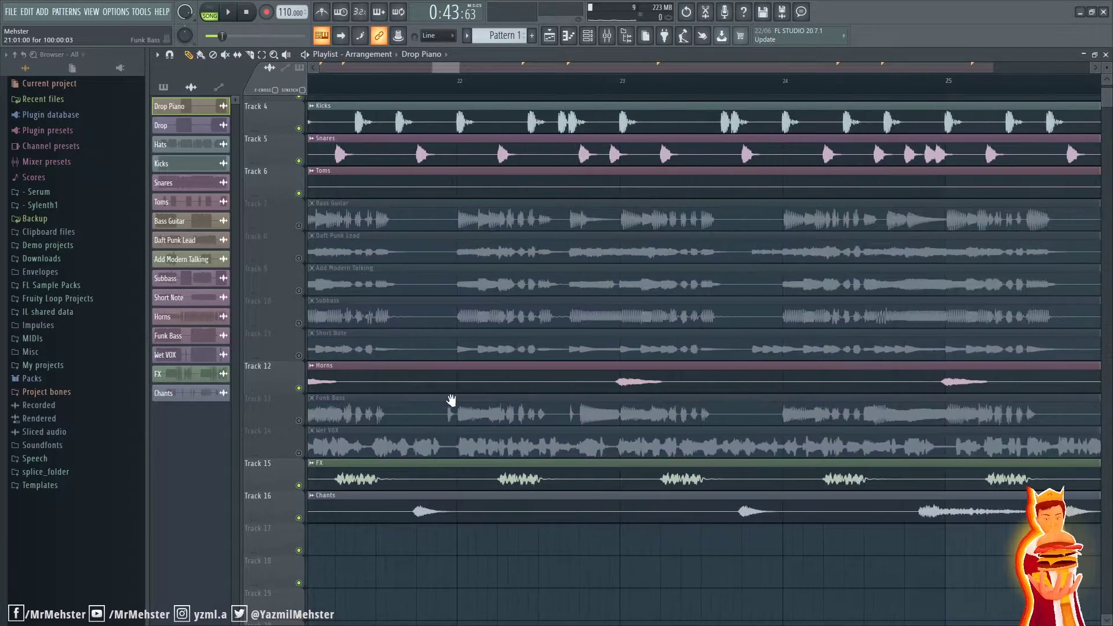
Step: Reactivate all playlist tracks by soloing and unsoloing the Bass Guitar on track 7
ctrl+scroll(561, 427, up, 2)
scroll(486, 168, up, 3)
scroll(524, 234, down, 2)
ctrl+scroll(524, 229, down, 2)
right_click(299, 244)
right_click(299, 244)
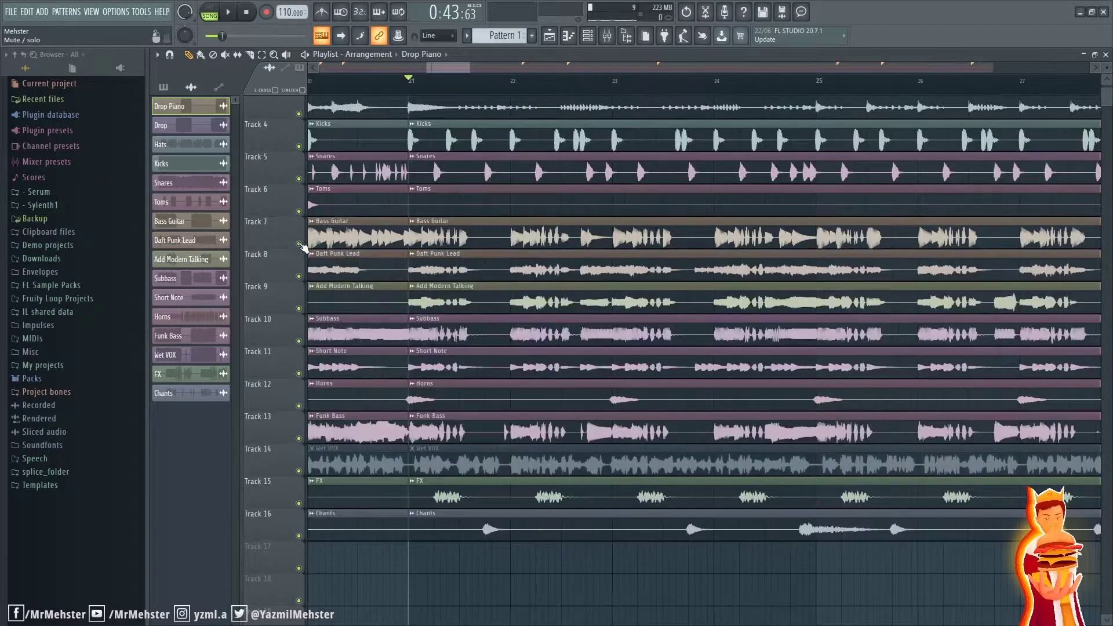
Step: Play all active tracks together from bar 21 and stop playback
scroll(460, 281, up, 2)
ctrl+scroll(460, 280, up, 2)
scroll(439, 345, down, 3)
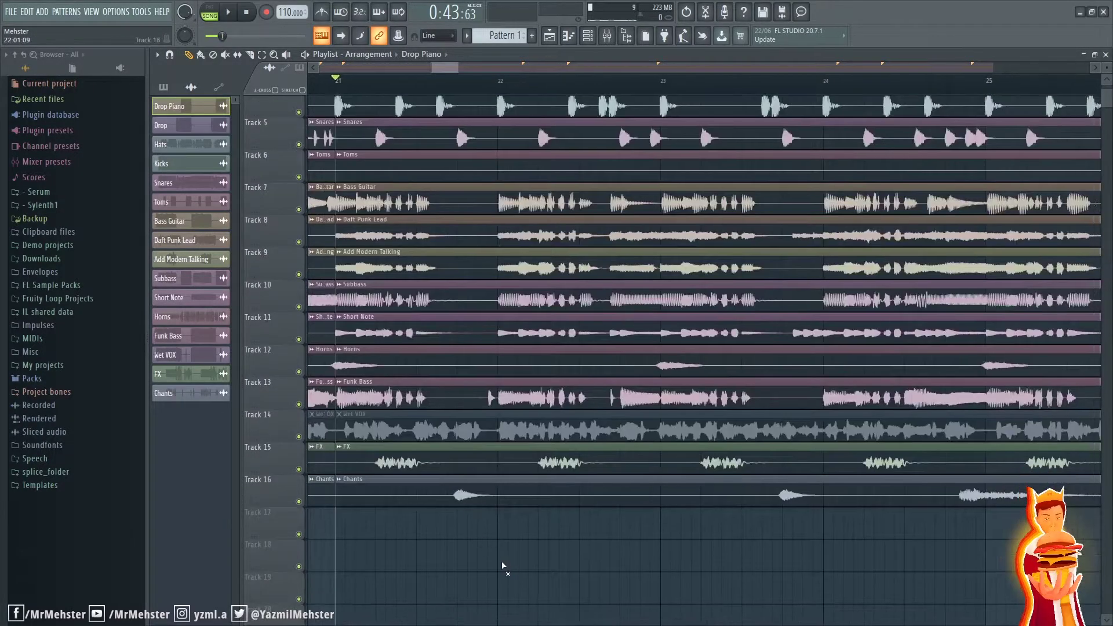
scroll(499, 559, up, 2)
key(space)
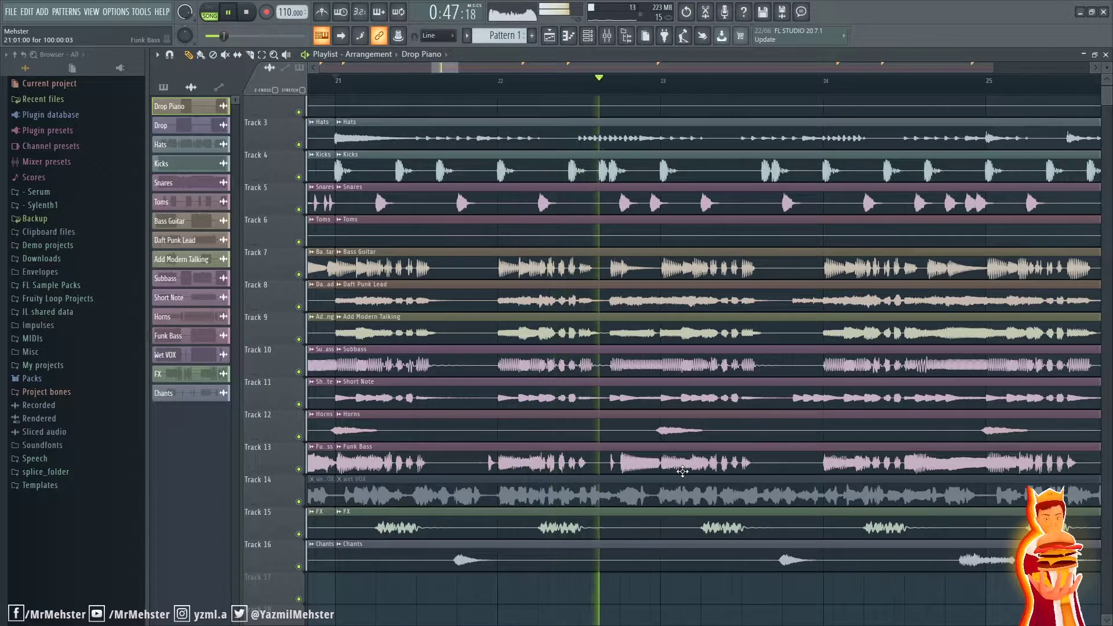
key(space)
Step: Solo the Daft Punk Lead on track 8 at bar 21
scroll(407, 497, up, 3)
drag(313, 476, 372, 477)
scroll(374, 477, up, 1)
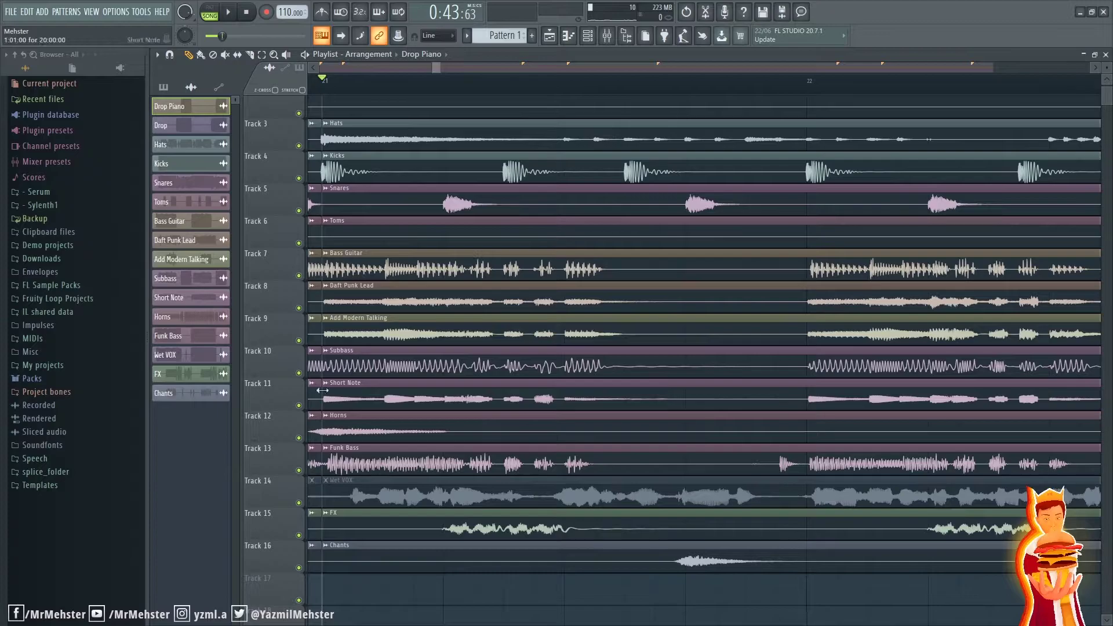
right_click(300, 307)
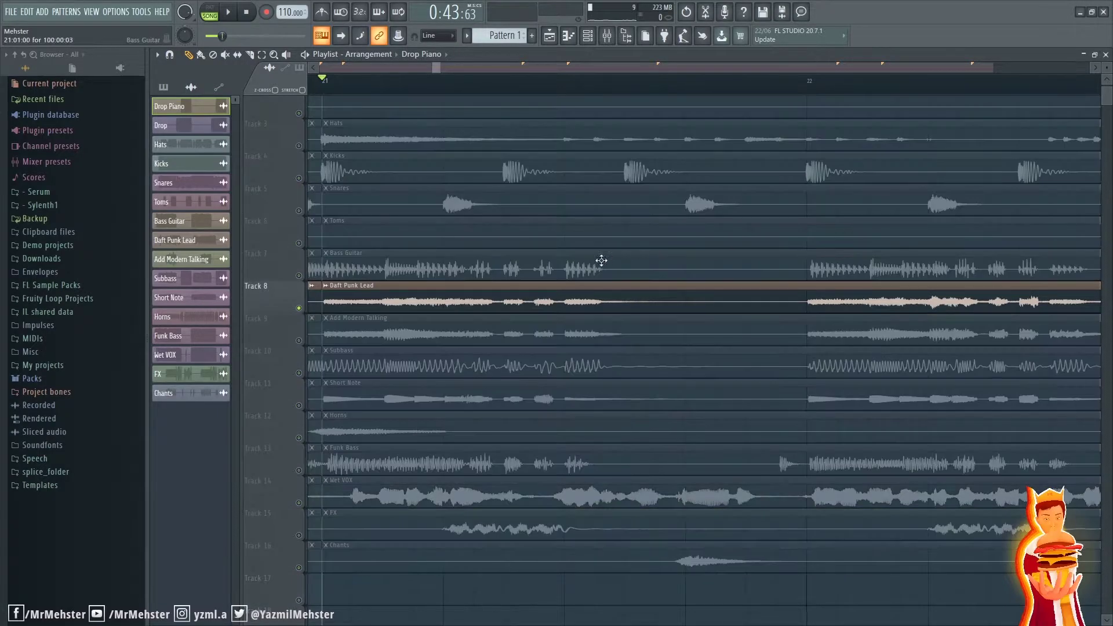
Step: Route the Daft Punk Lead clip to mixer insert 29 with Gross Beat on the Complex 7 time pattern, and audition it from bar 21
double_click(616, 288)
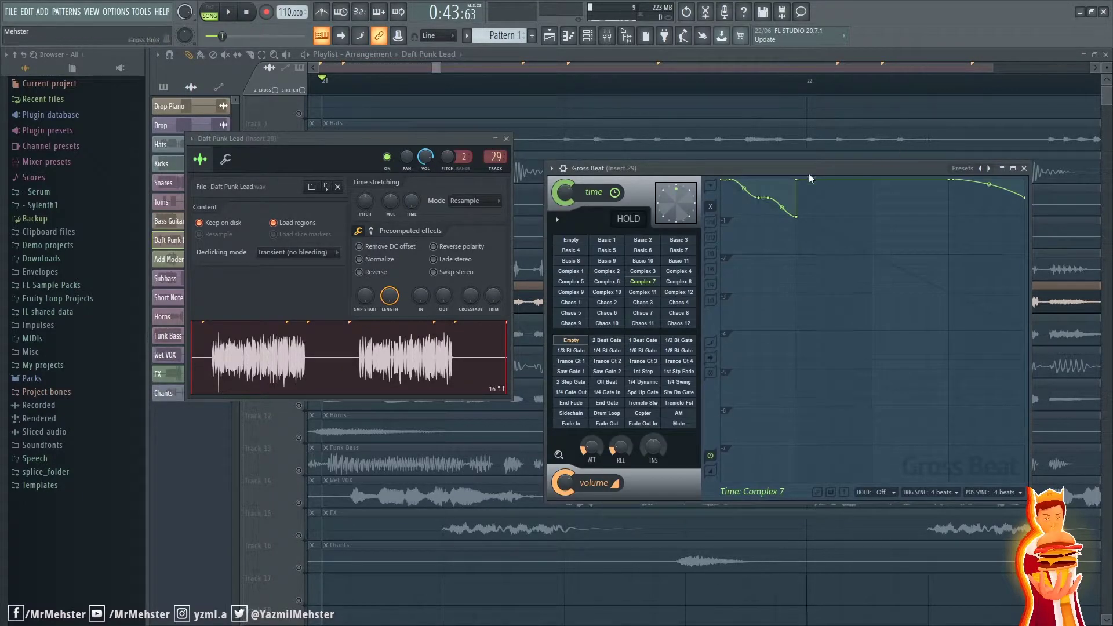
drag(810, 174, 752, 141)
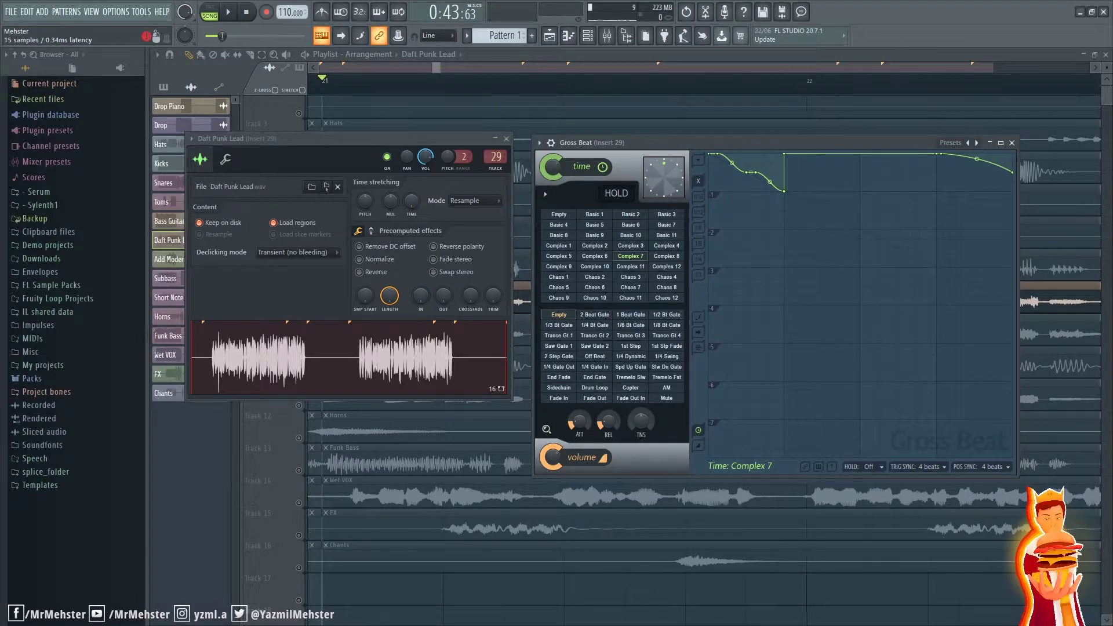
click(506, 138)
drag(705, 144, 840, 186)
key(space)
key(space)
Step: Cue the playhead at bar 9, audition the soloed Daft Punk Lead there, and bring up the Gross Beat window of insert 29
scroll(494, 275, down, 5)
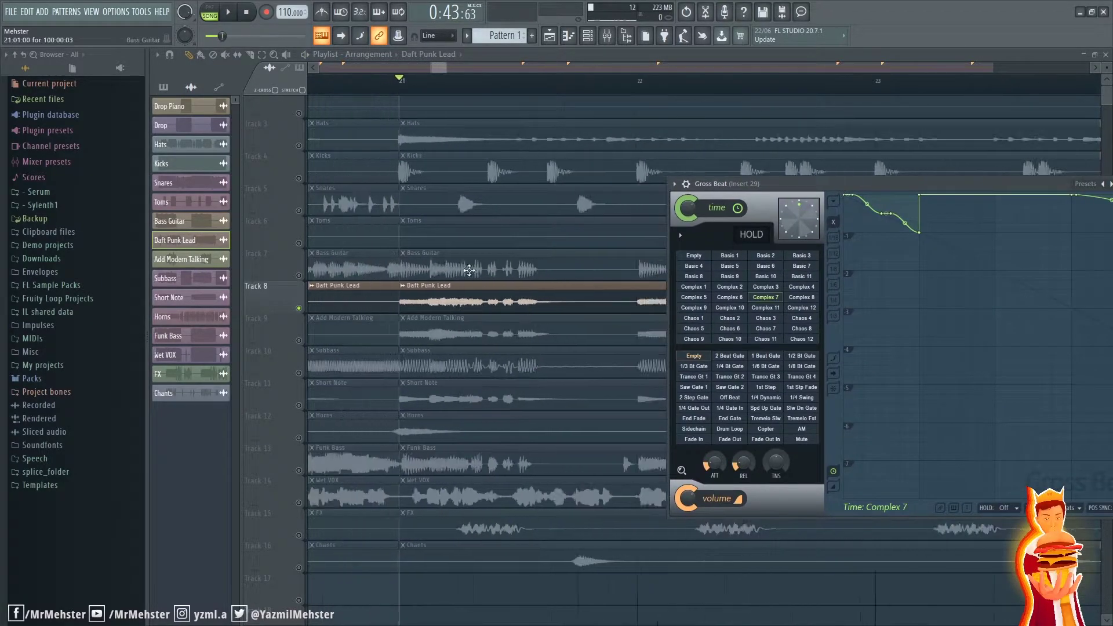
drag(426, 211, 853, 225)
scroll(609, 225, down, 2)
drag(583, 218, 852, 224)
drag(776, 224, 676, 219)
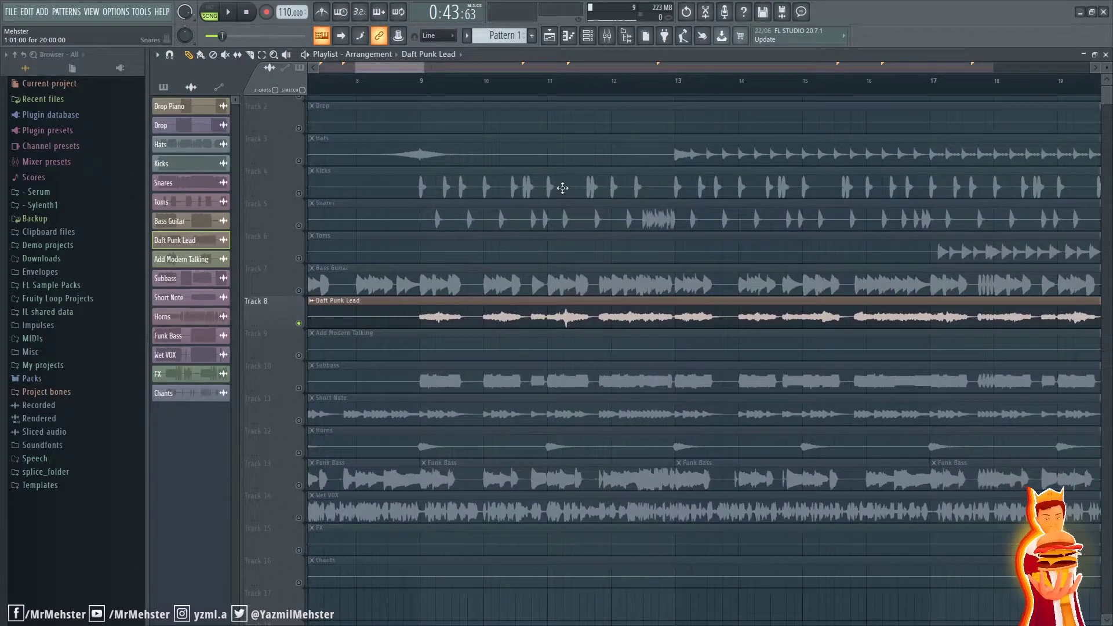
click(421, 93)
scroll(455, 223, up, 4)
key(space)
key(space)
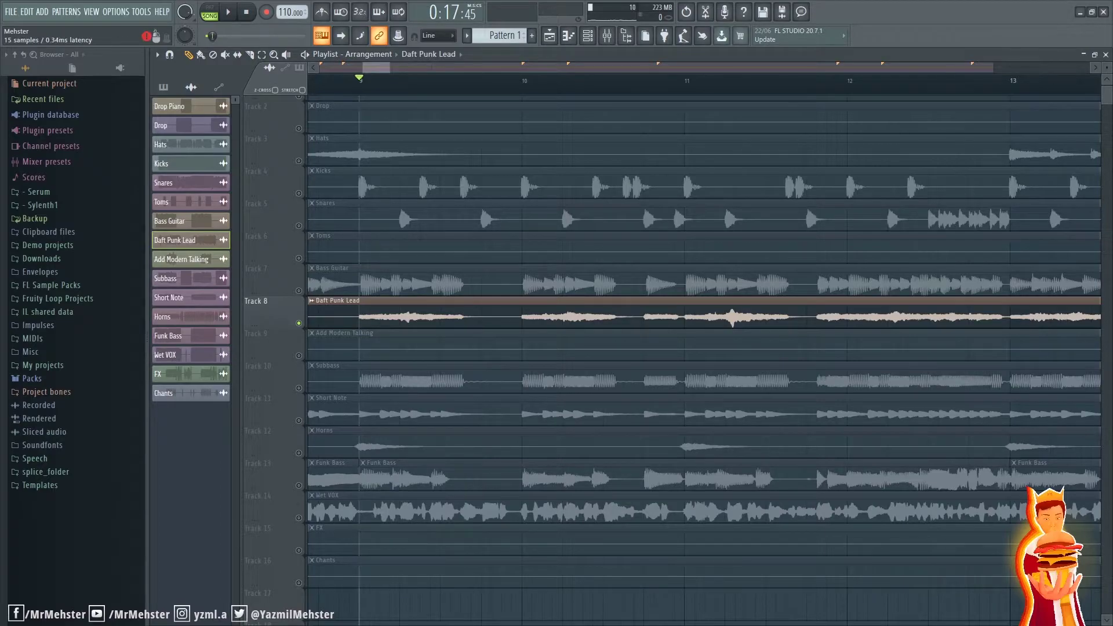
drag(829, 188, 887, 204)
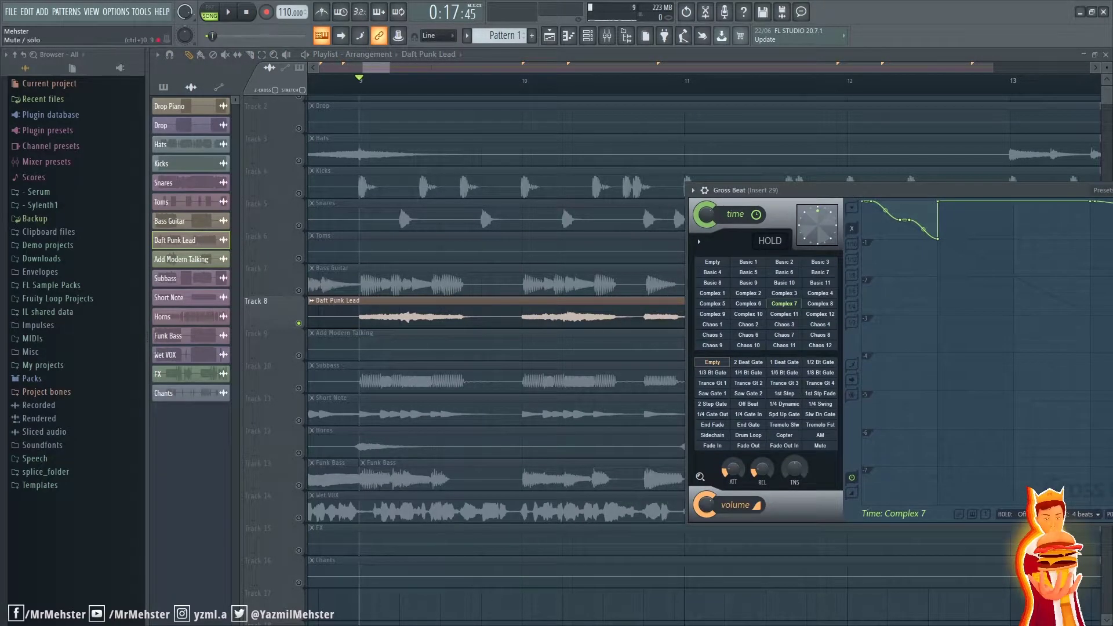
Step: Audition the soloed Daft Punk Lead through Gross Beat from bar 9 and reposition the Gross Beat window over the playlist
key(space)
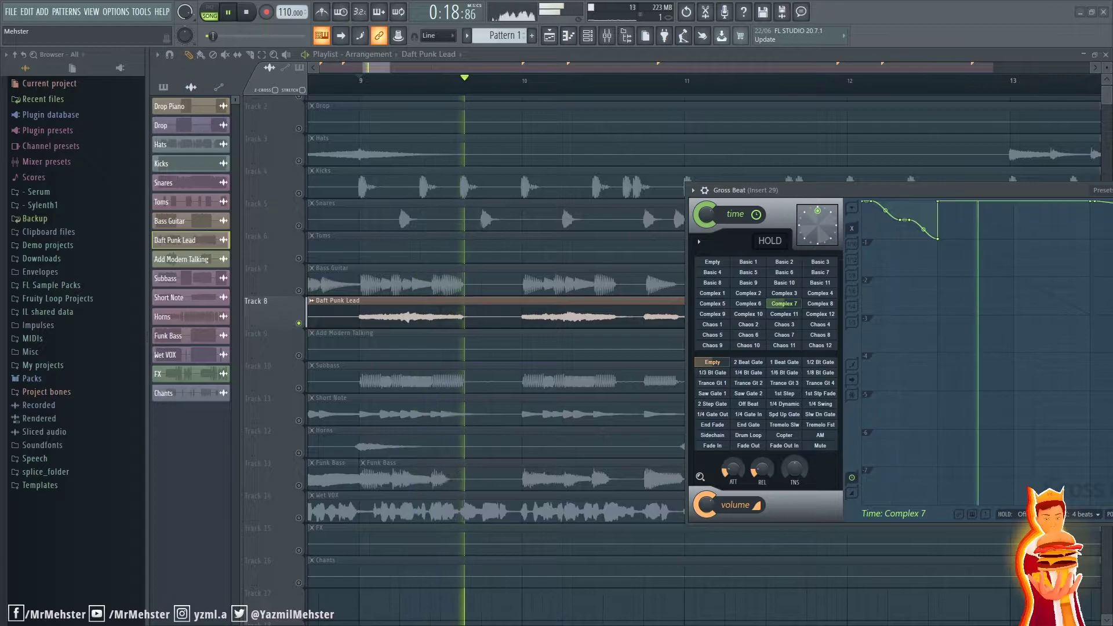
key(space)
drag(1026, 196, 901, 181)
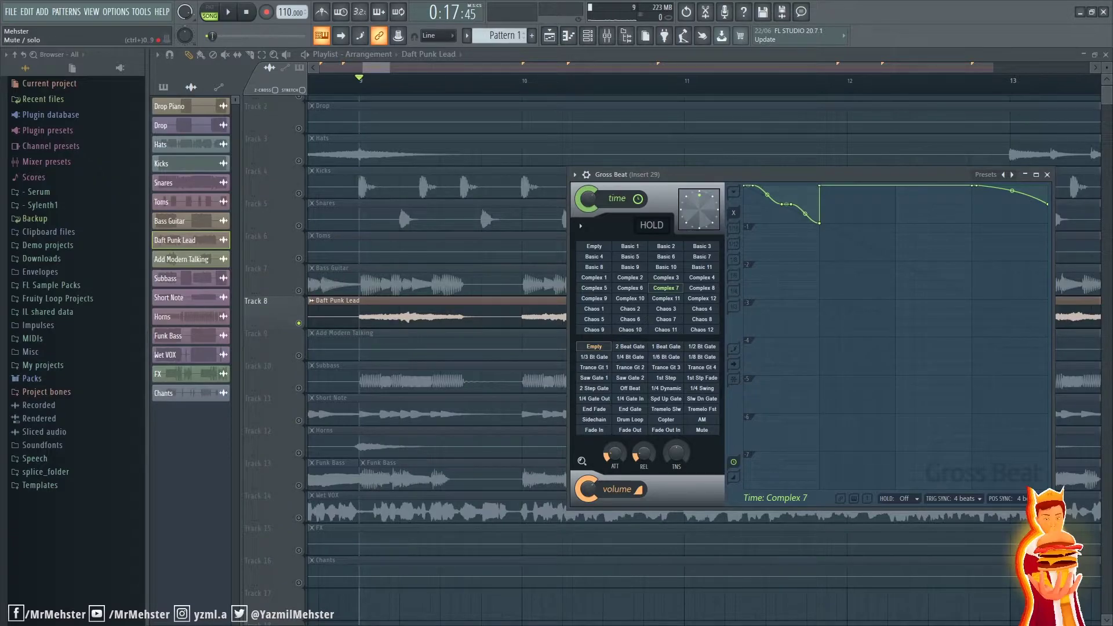
drag(796, 174, 756, 171)
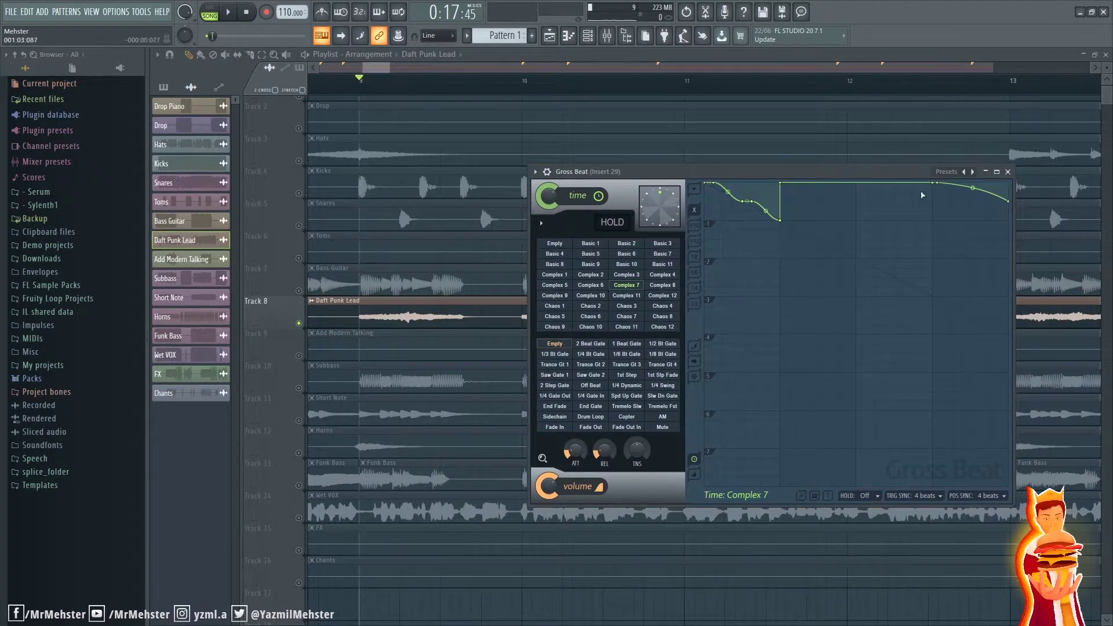
drag(673, 171, 754, 102)
Step: Swap Gross Beat's Empty and 2 Beat Gate volume slots, select Empty for volume, and return to the Complex 7 time pattern
drag(637, 274, 674, 274)
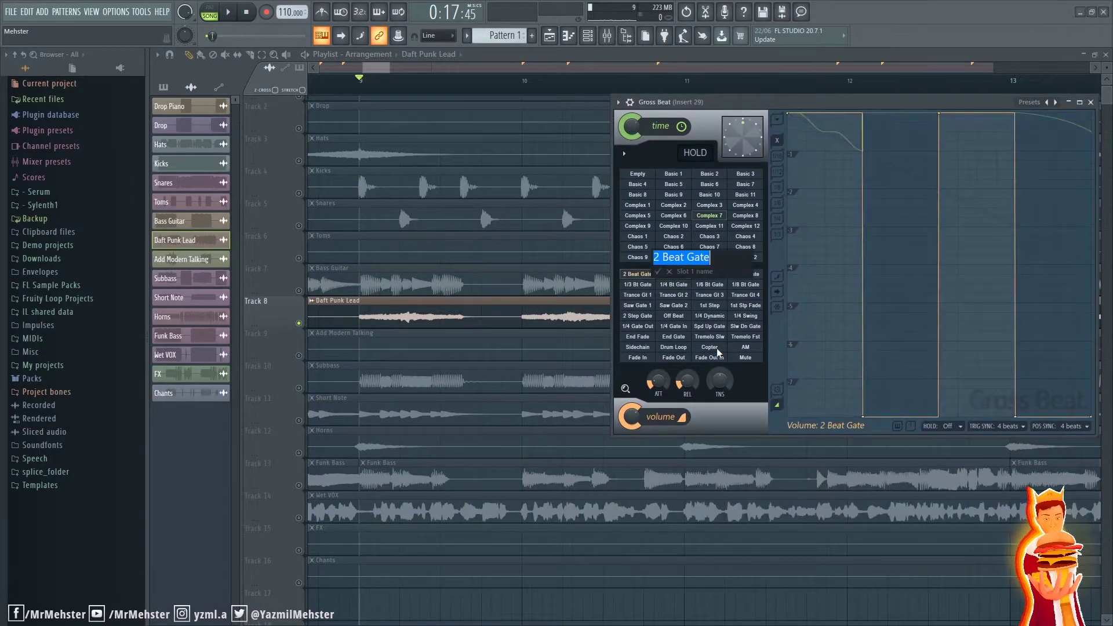
key(Return)
click(673, 274)
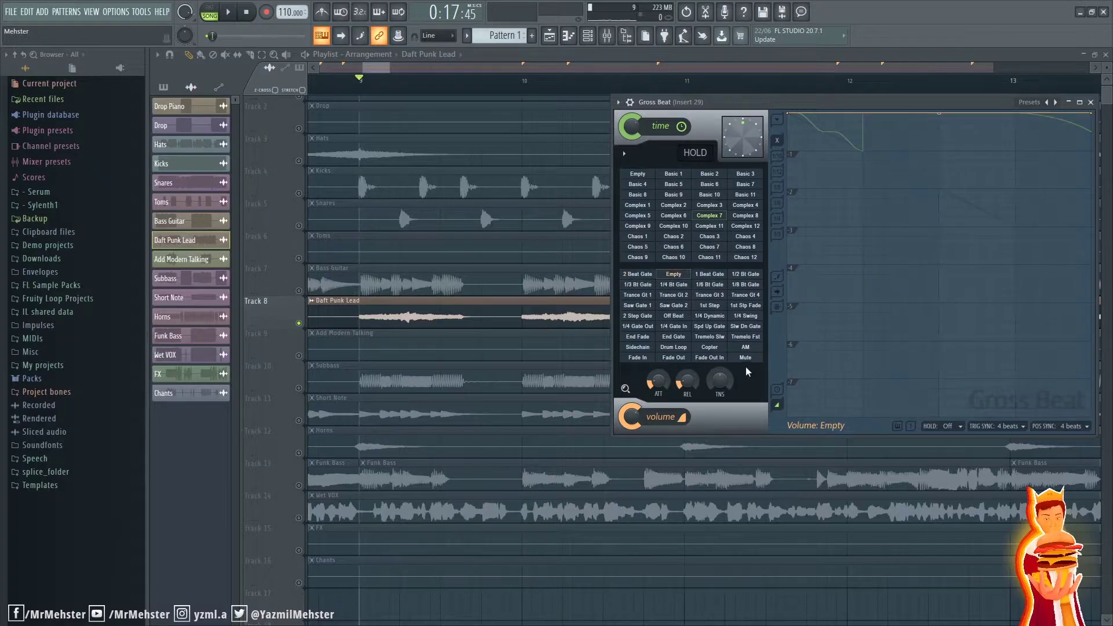
click(710, 215)
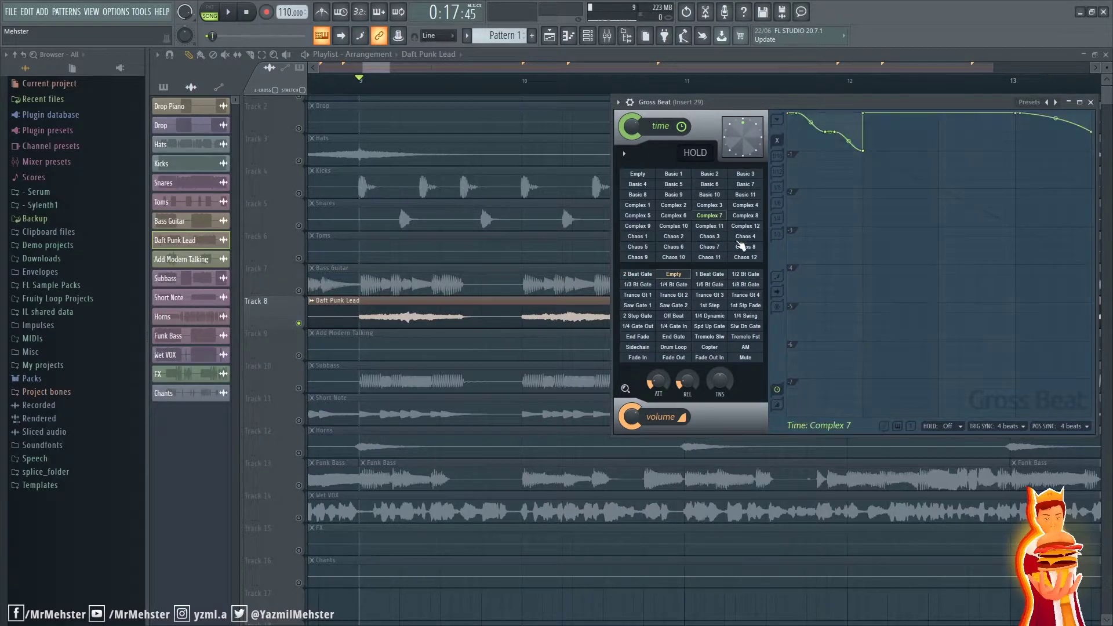
Step: Select bar 9 in the timeline, create a Gross Beat mute/solo automation clip there on track 17, and enable that track
drag(863, 96, 853, 71)
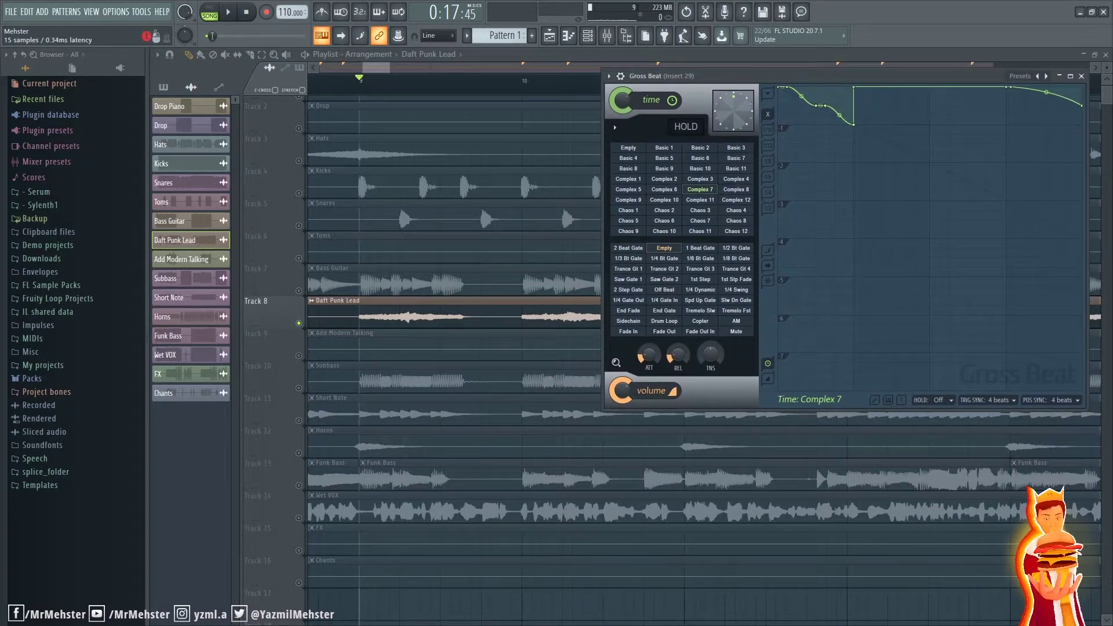
scroll(405, 92, down, 3)
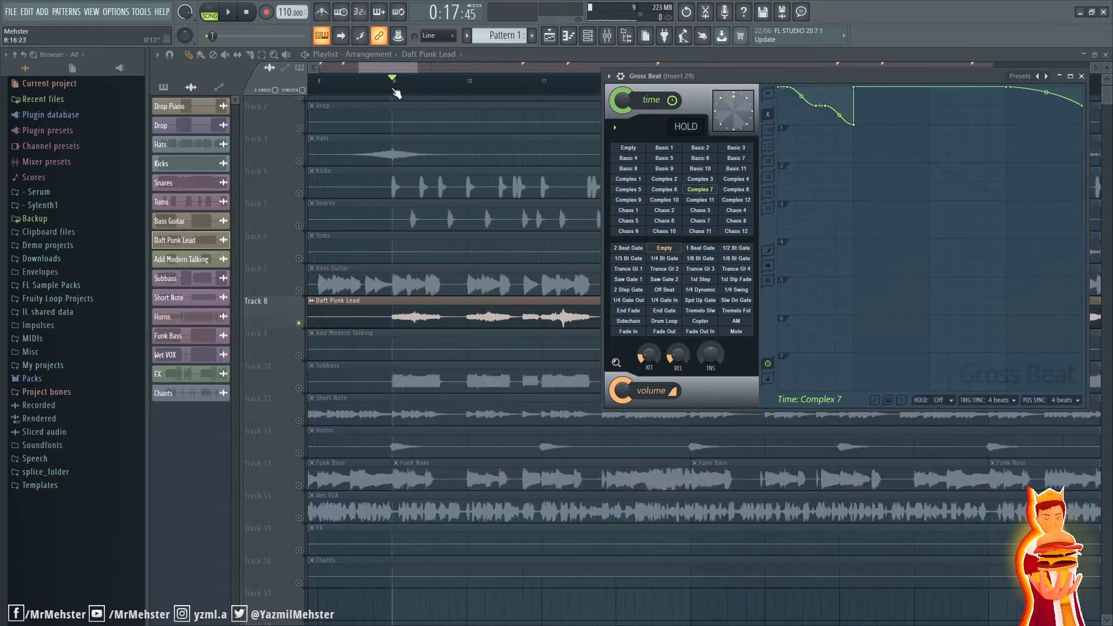
drag(398, 93, 471, 97)
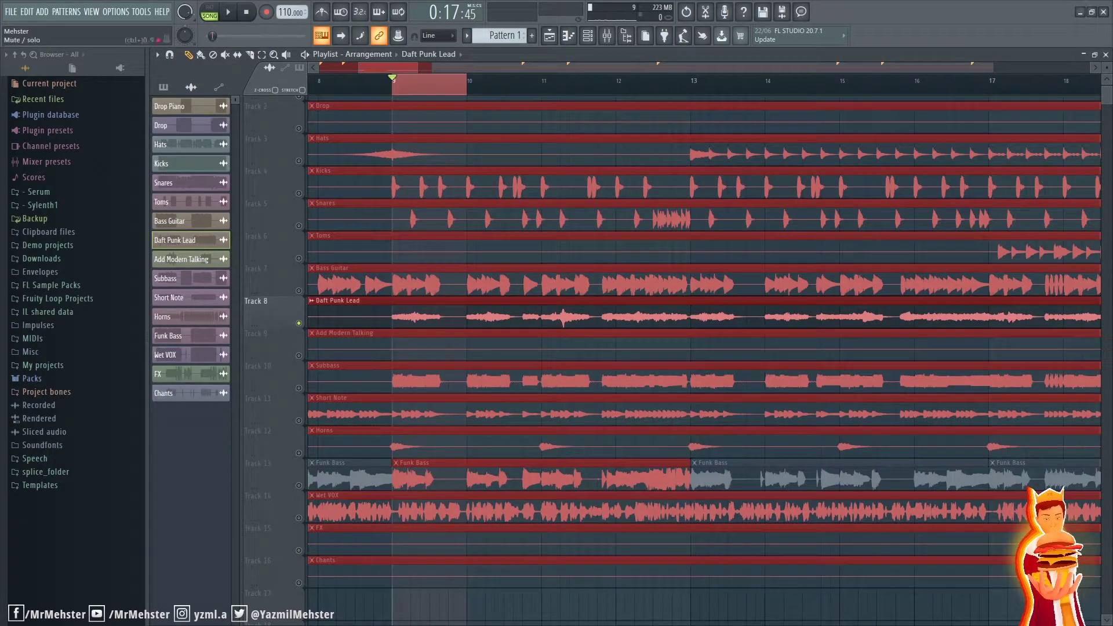
right_click(629, 605)
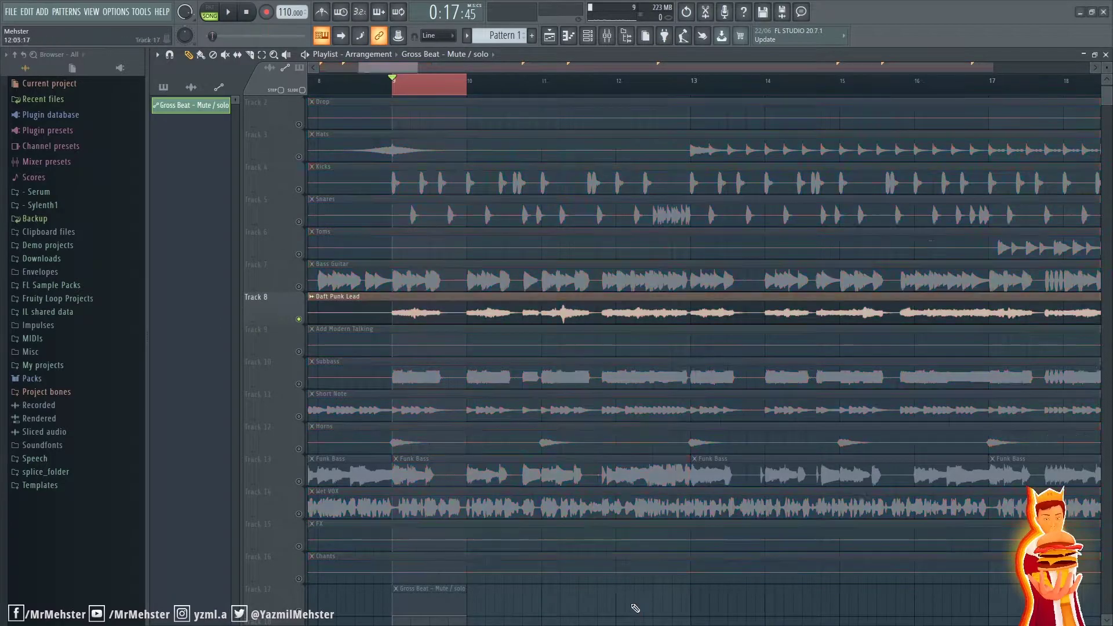
click(299, 611)
Step: Shape the mute/solo automation clip so it steps up at beat 2 of bar 9 and back down at beat 3
scroll(426, 565, down, 2)
scroll(423, 550, up, 5)
drag(434, 490, 516, 430)
drag(461, 557, 461, 534)
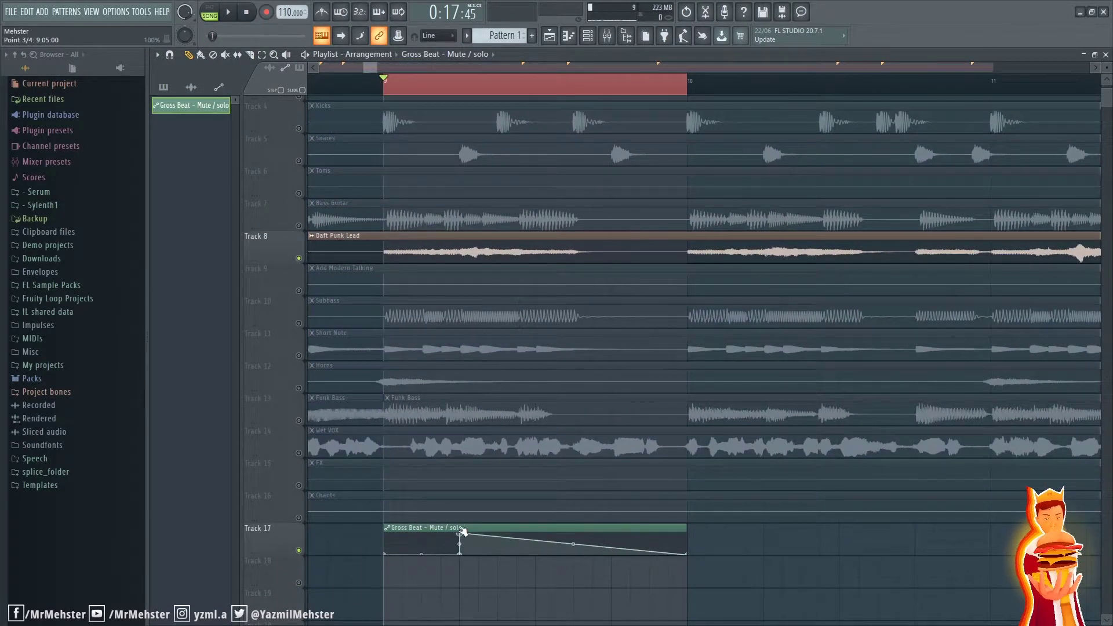
right_click(537, 553)
drag(537, 553, 535, 521)
right_click(537, 554)
Step: Audition the Daft Punk Lead with the automated Gross Beat over bar 9 and clear the time selection
key(space)
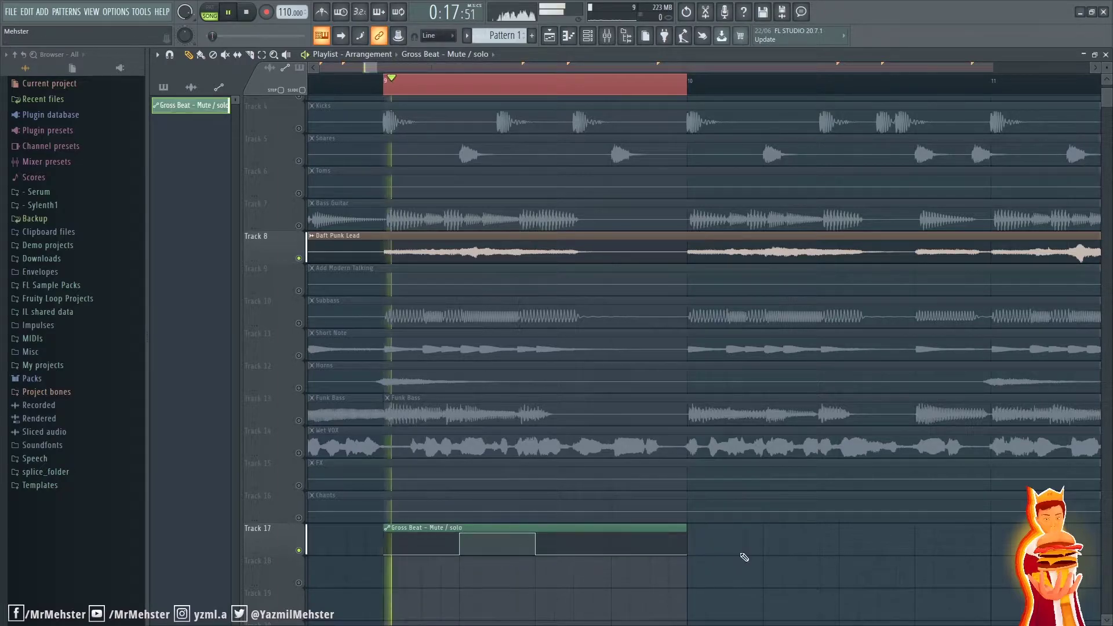
scroll(742, 522, up, 3)
scroll(741, 458, down, 3)
ctrl+scroll(742, 450, down, 3)
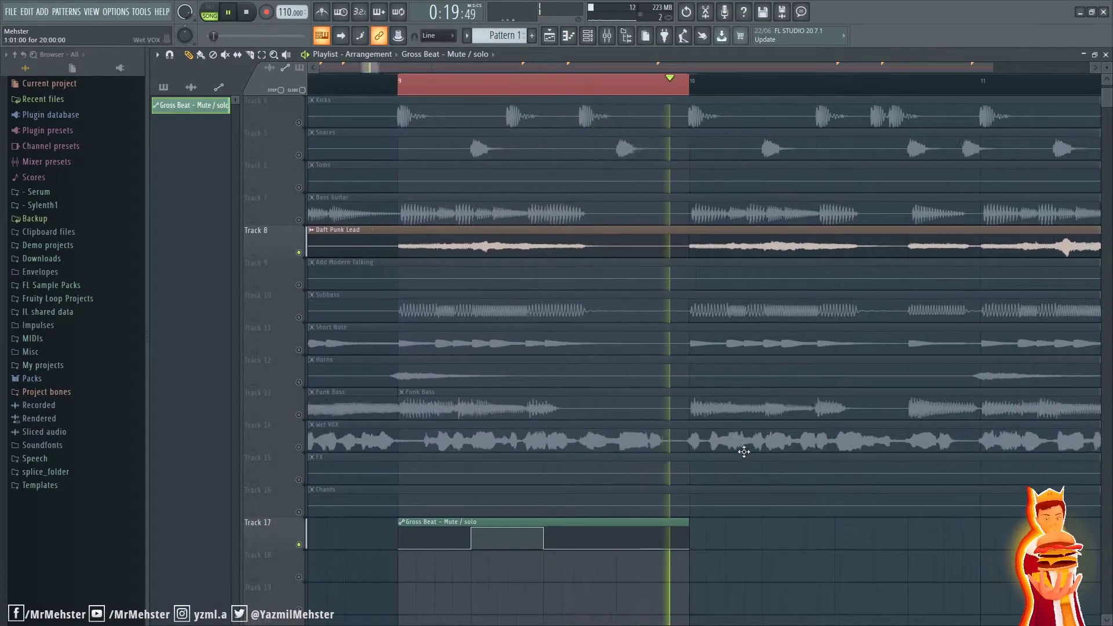
drag(749, 433, 613, 429)
ctrl+click(505, 88)
key(space)
Step: Duplicate the Gross Beat automation clip on track 17 so four copies cover bars 9 through 12
ctrl+drag(594, 524, 487, 559)
key(ctrl+b)
ctrl+scroll(488, 559, down, 3)
ctrl+drag(663, 539, 481, 568)
key(ctrl+b)
click(520, 574)
Step: Play the lead from bar 9 against the four repeated automation clips and stop playback
key(space)
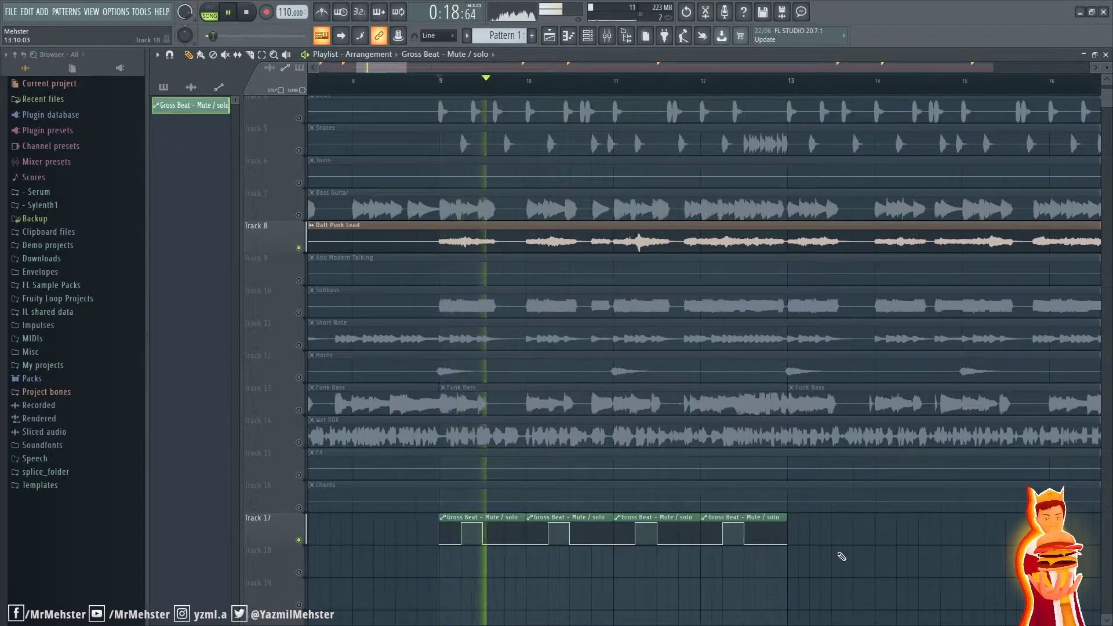
drag(848, 537, 768, 546)
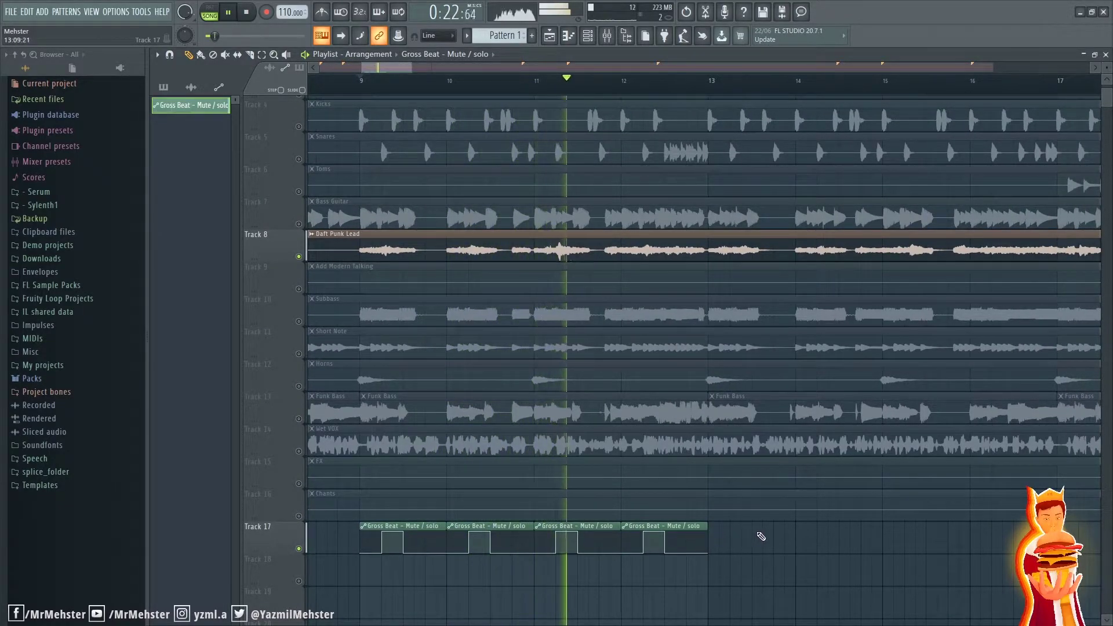
key(space)
Step: Bring up the Gross Beat window and set its position sync to 1 beat
key(Tab)
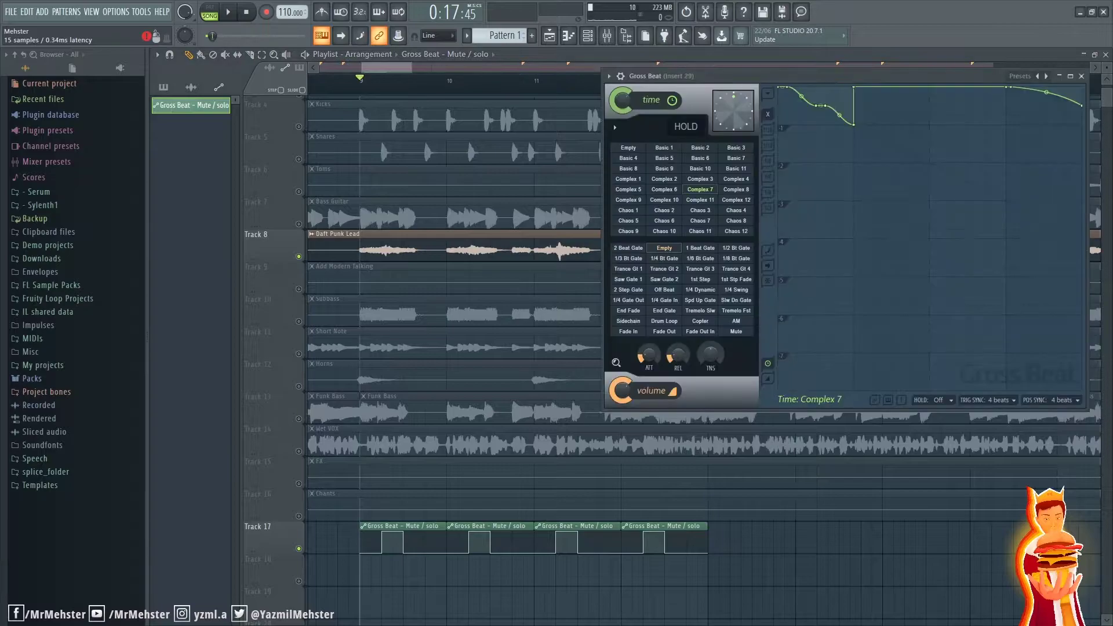
drag(804, 80, 619, 112)
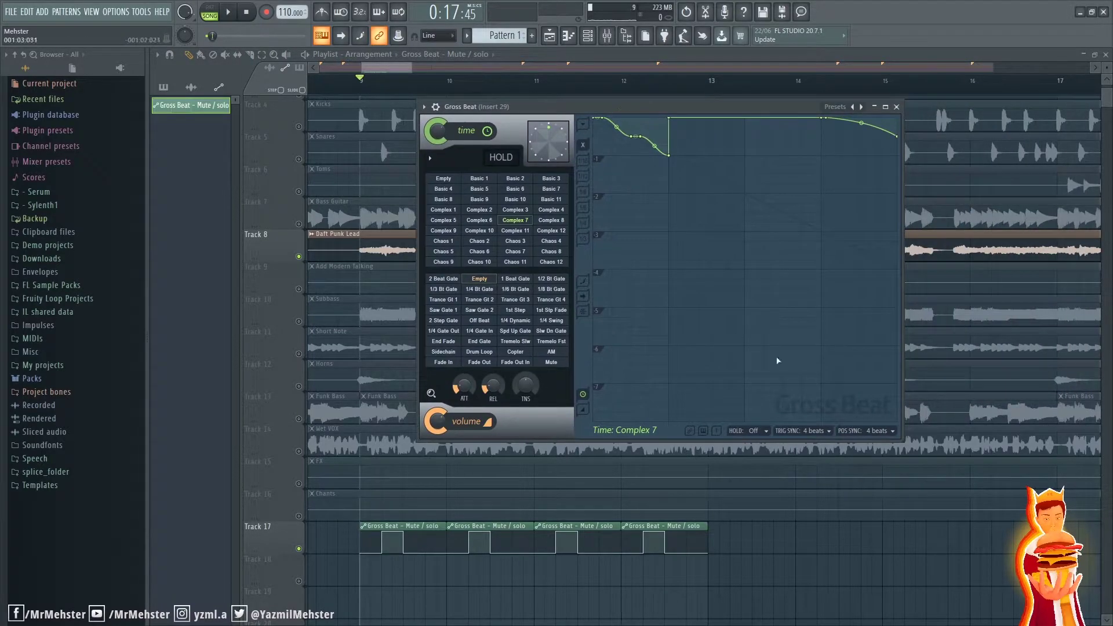
click(815, 430)
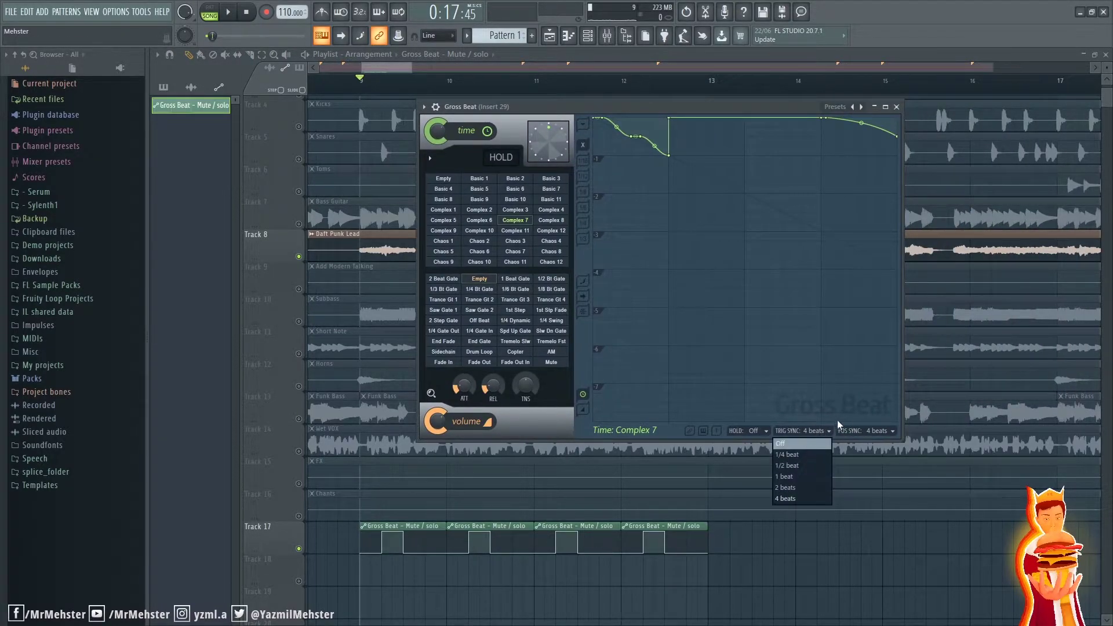
click(857, 431)
click(883, 432)
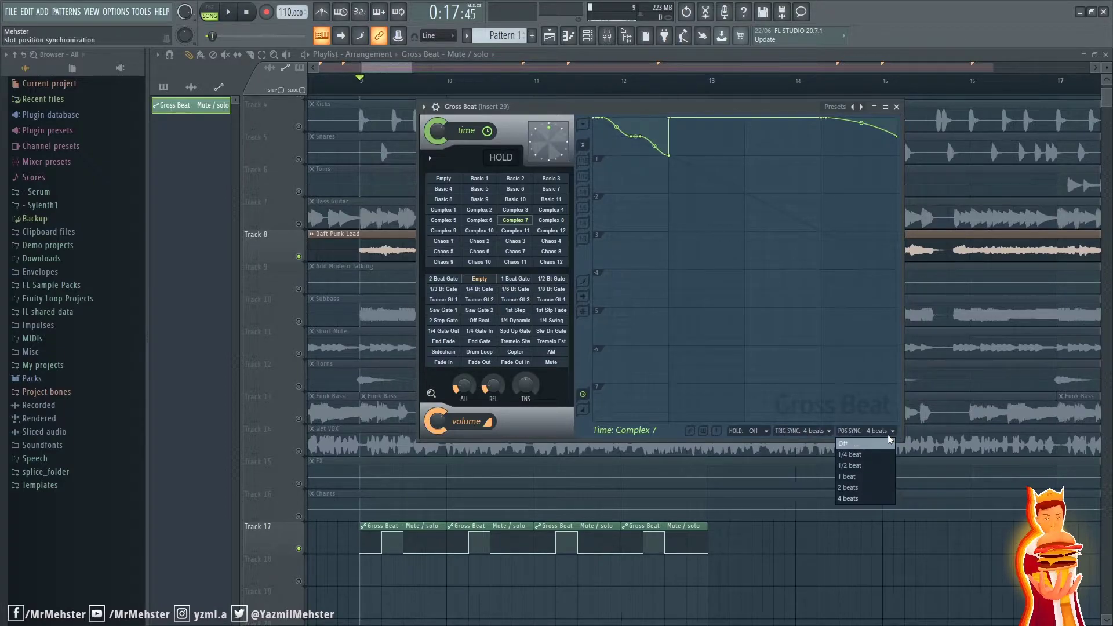
click(869, 476)
Step: Audition the Daft Punk Lead from bar 9 with the 1-beat position sync
key(space)
drag(704, 114, 818, 109)
key(space)
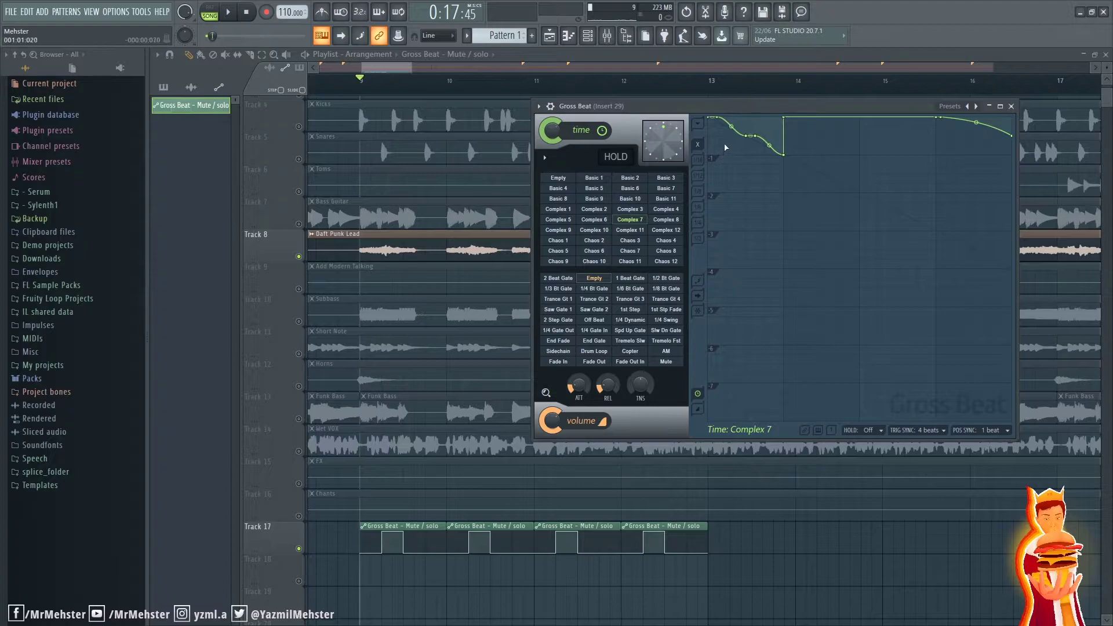
Step: Look through Gross Beat's hold options, leave hold off, and set the trigger sync to 1 beat
click(927, 436)
click(902, 436)
click(878, 434)
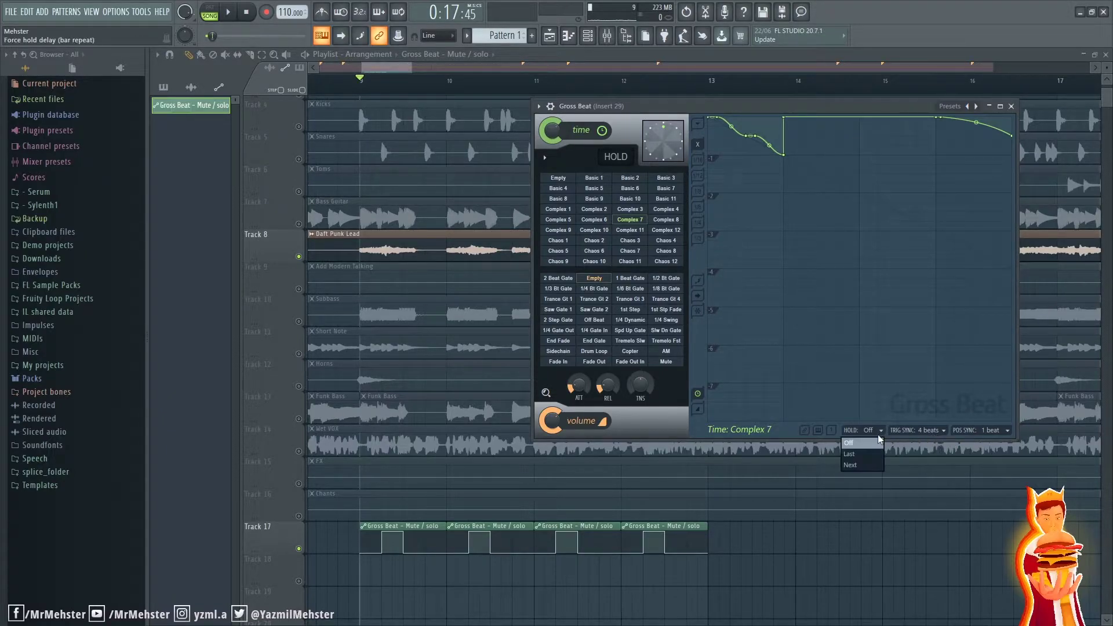
click(878, 434)
click(924, 429)
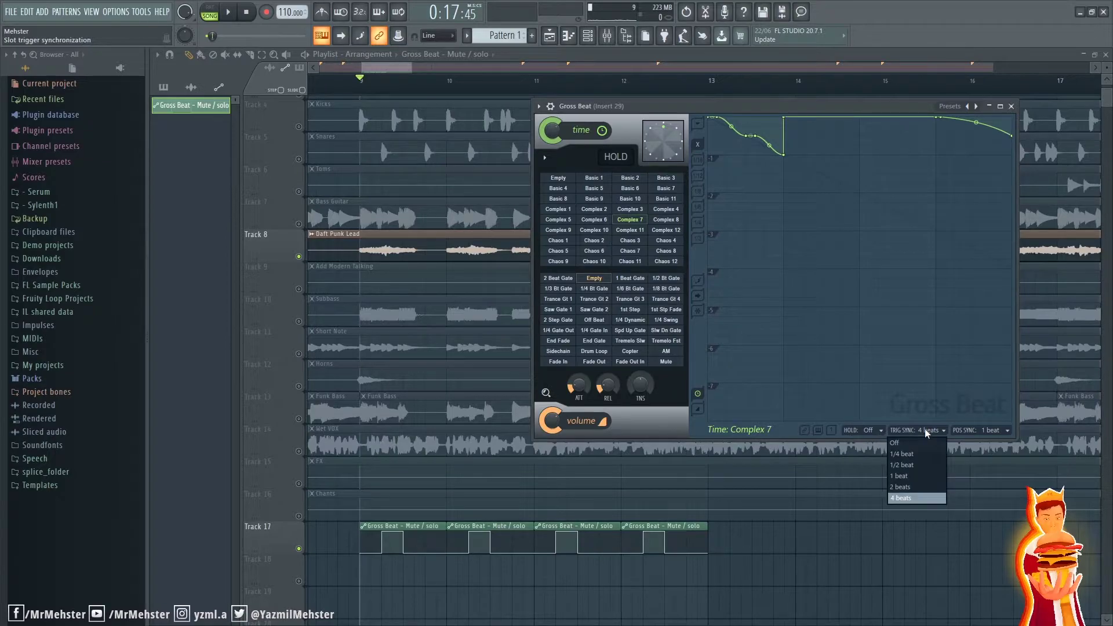
click(925, 429)
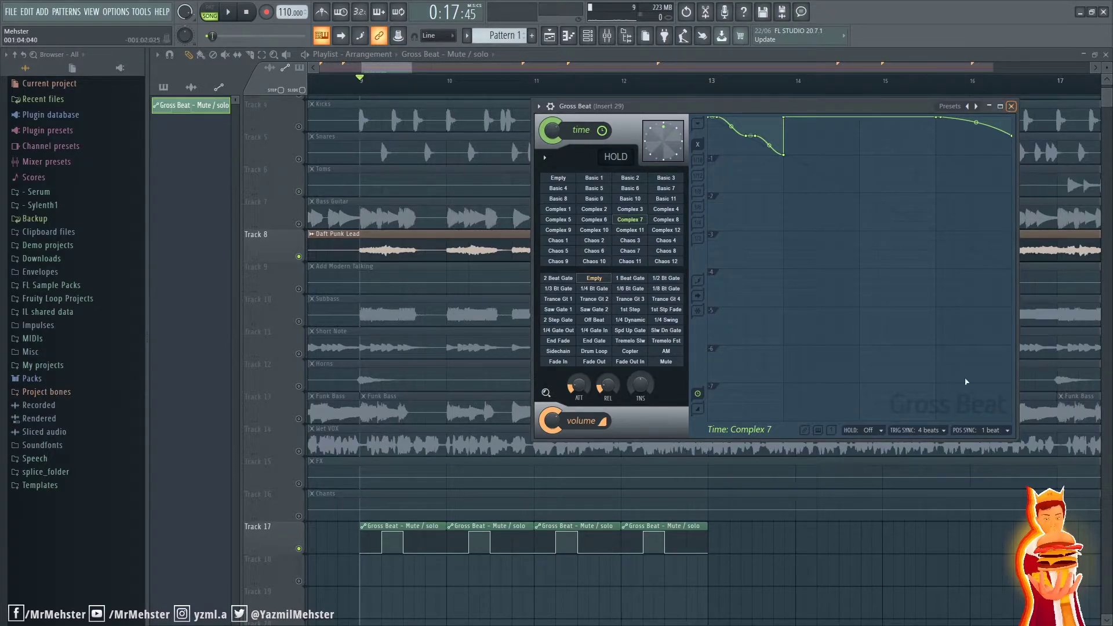
click(930, 432)
Step: Audition the lead from bar 9 with both syncs at 1 beat and close the Gross Beat window
key(space)
drag(791, 107, 796, 107)
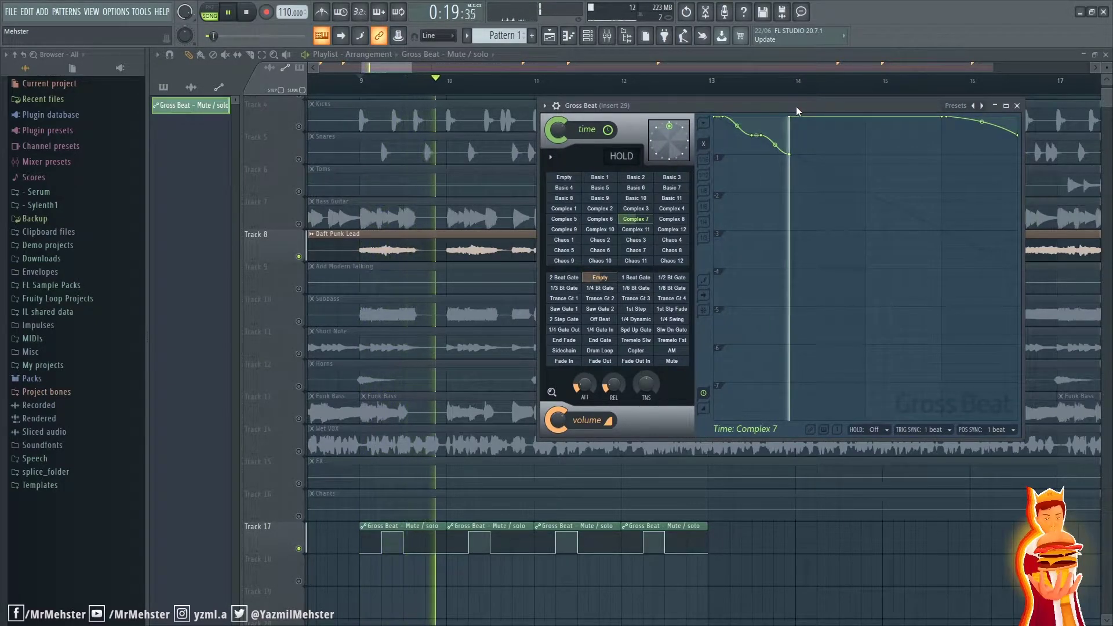
drag(796, 106, 726, 112)
key(space)
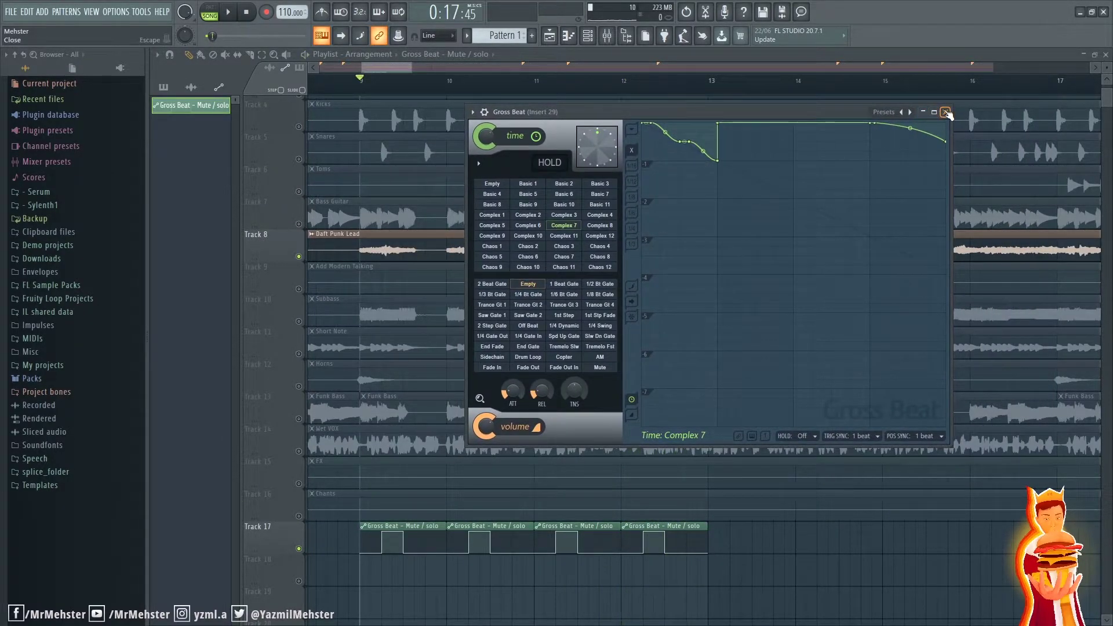
click(947, 112)
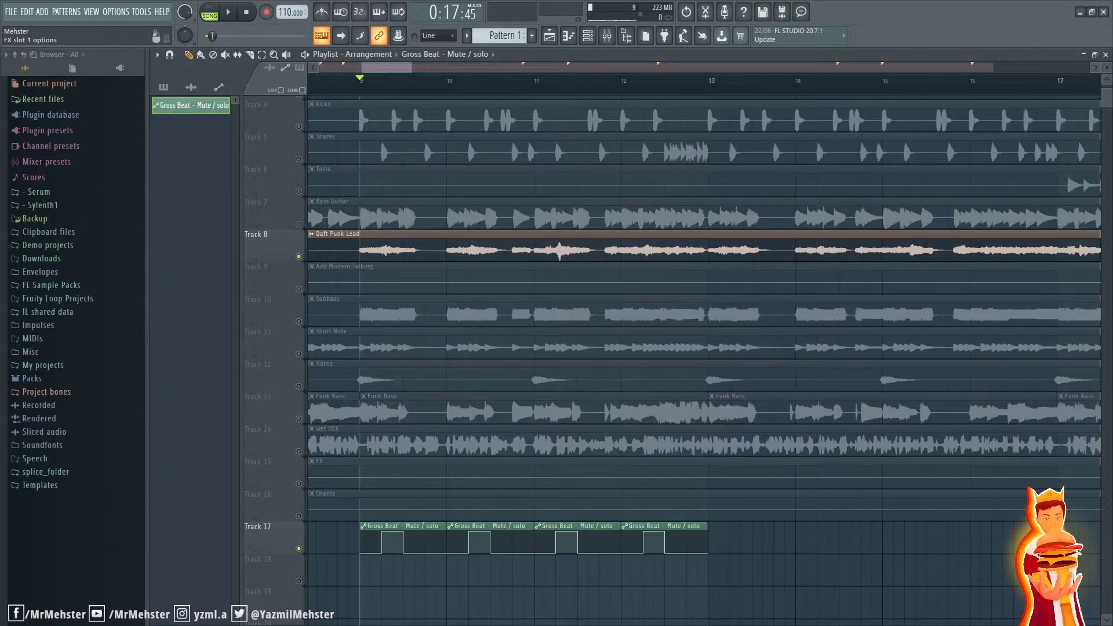
Step: Delete the four automation clips from track 17 and remove the Gross Beat - Mute / solo channel from the project
drag(777, 551, 407, 550)
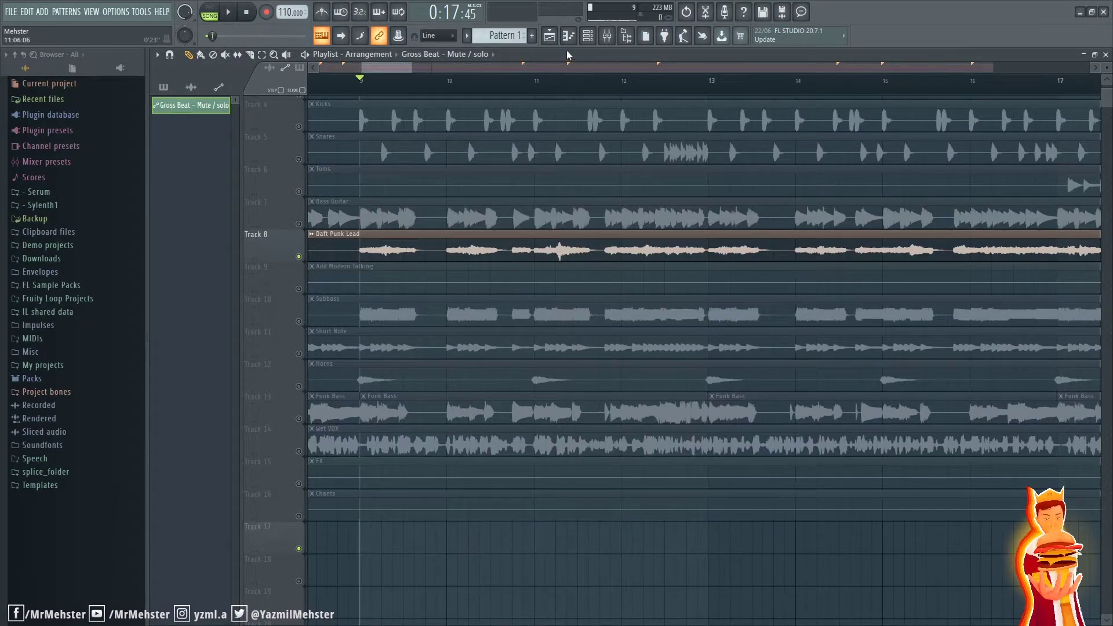
click(588, 36)
right_click(335, 87)
click(412, 200)
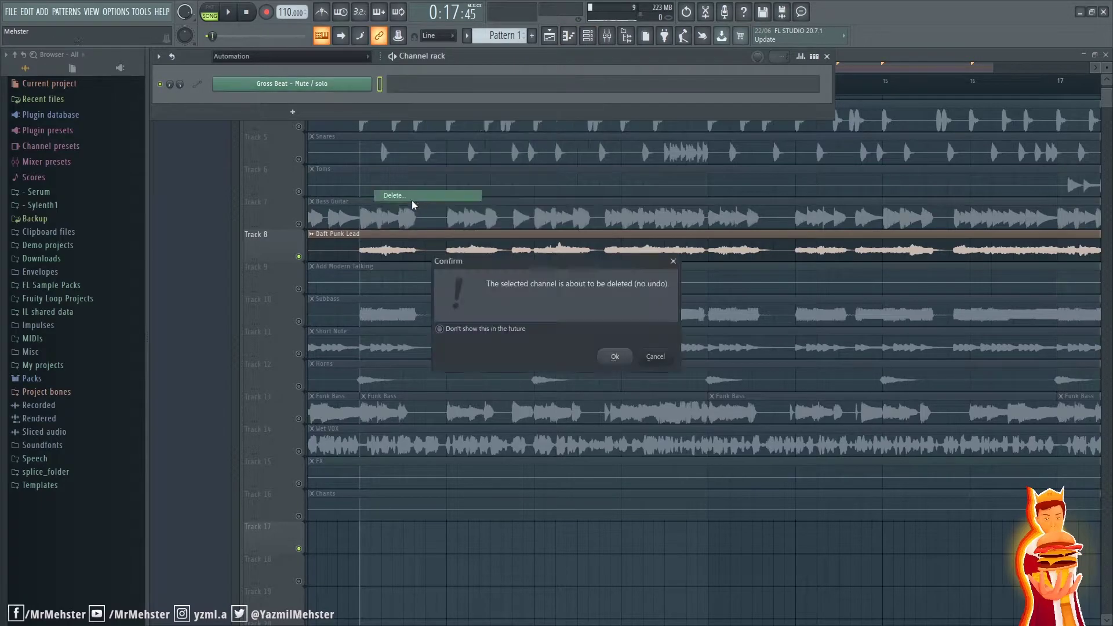
click(614, 357)
key(F6)
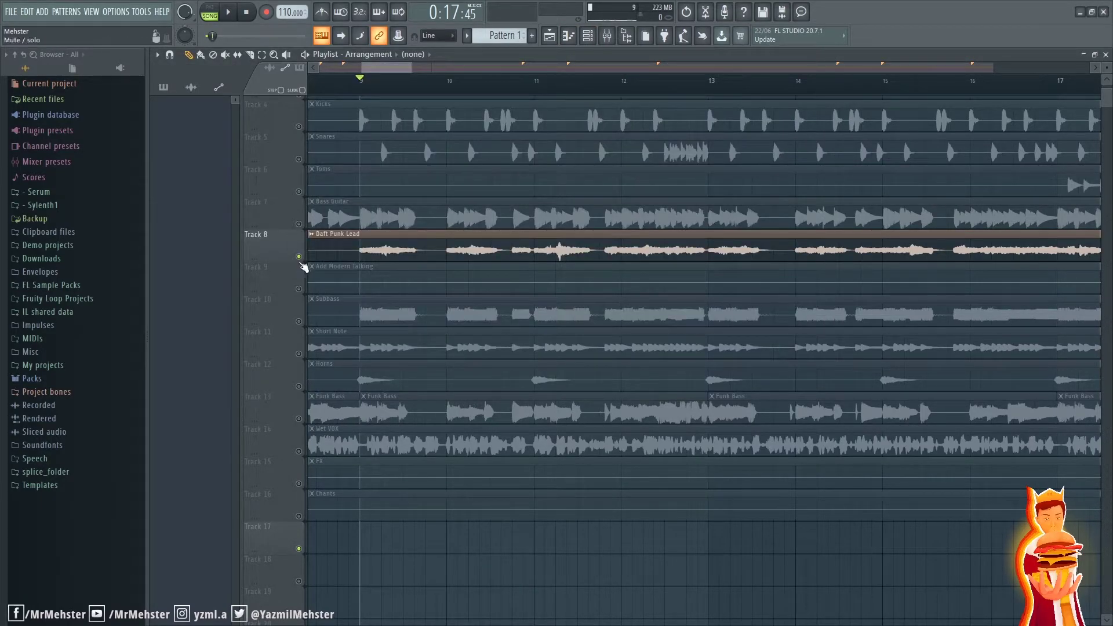
Step: Go to bar 21 in the playlist and solo the Add Modern Talking stem on track 9
scroll(713, 462, down, 3)
drag(714, 462, 250, 482)
scroll(741, 407, up, 4)
drag(617, 397, 562, 410)
scroll(562, 410, up, 3)
drag(447, 381, 464, 377)
scroll(464, 377, up, 2)
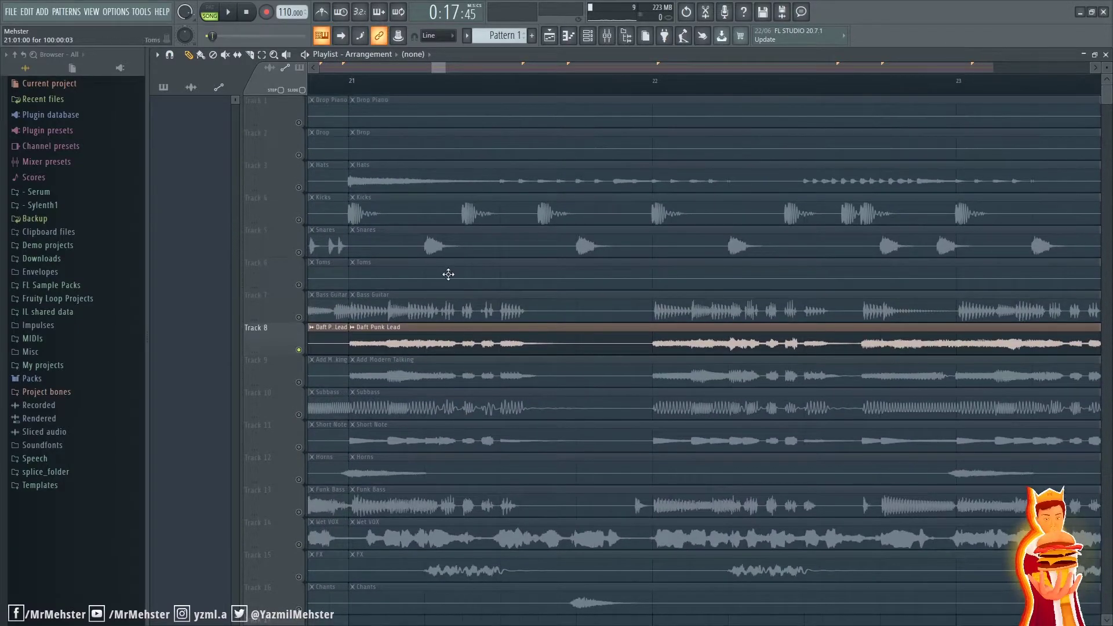
scroll(417, 263, down, 2)
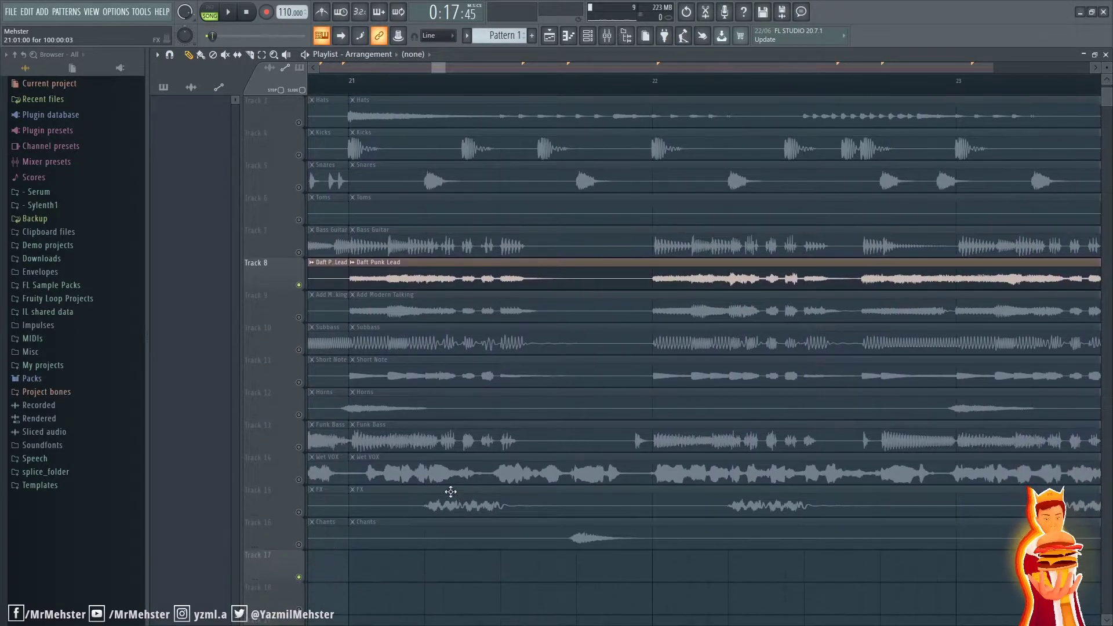
scroll(450, 278, down, 5)
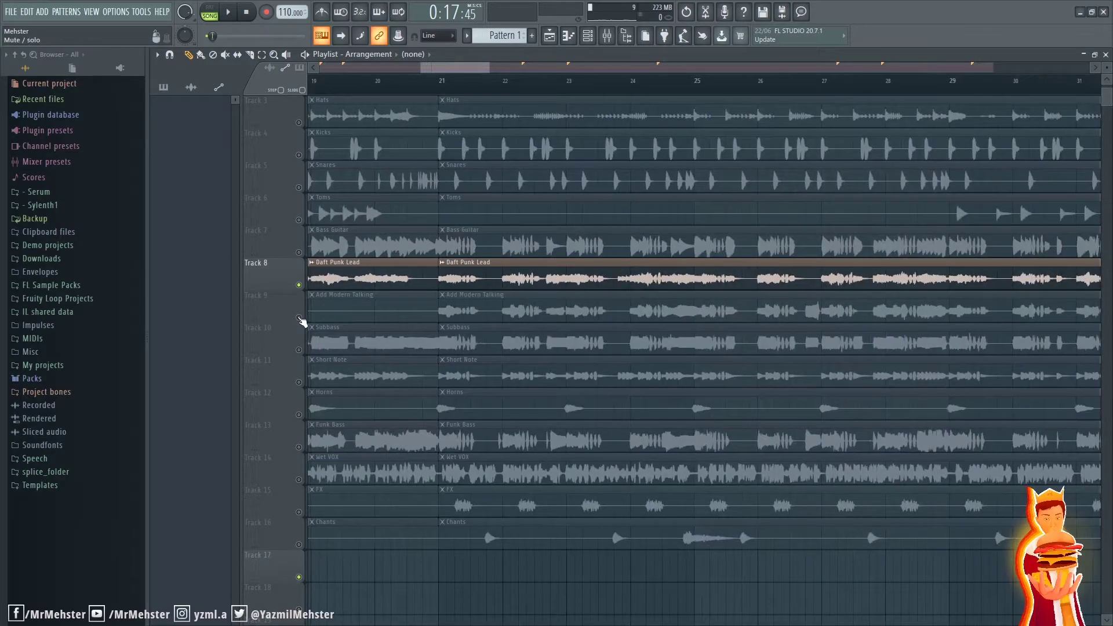
ctrl+click(299, 318)
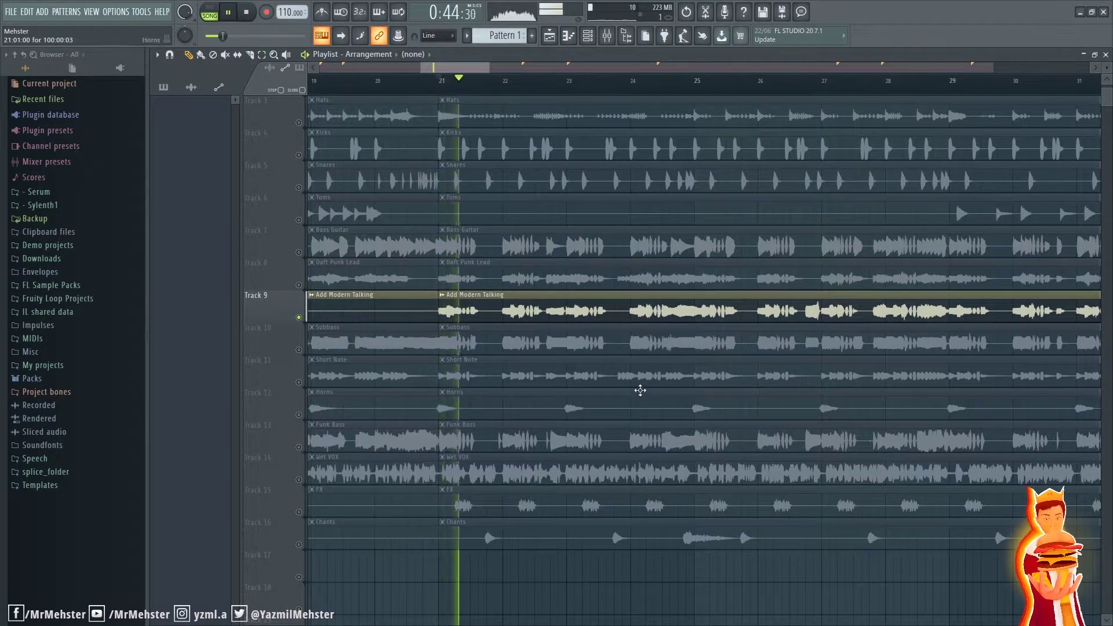
Step: Listen to the soloed Add Modern Talking stem from bar 21 and stop playback
scroll(627, 395, up, 2)
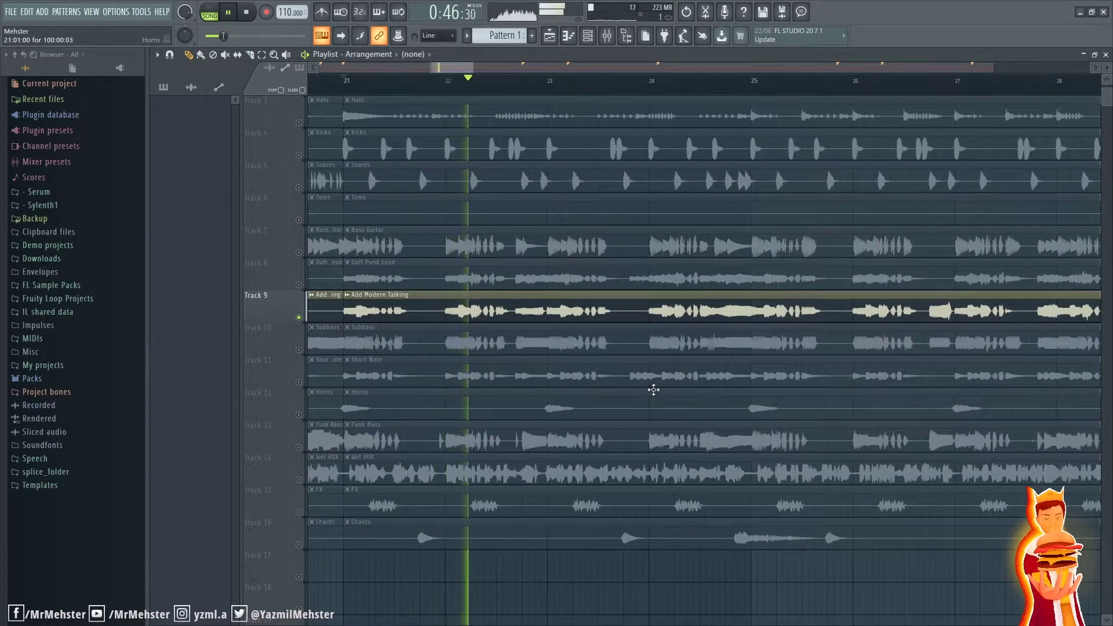
scroll(651, 389, down, 1)
key(space)
Step: Bring back the other stems and mute Add Modern Talking on track 9
click(299, 318)
click(300, 318)
right_click(299, 318)
click(300, 318)
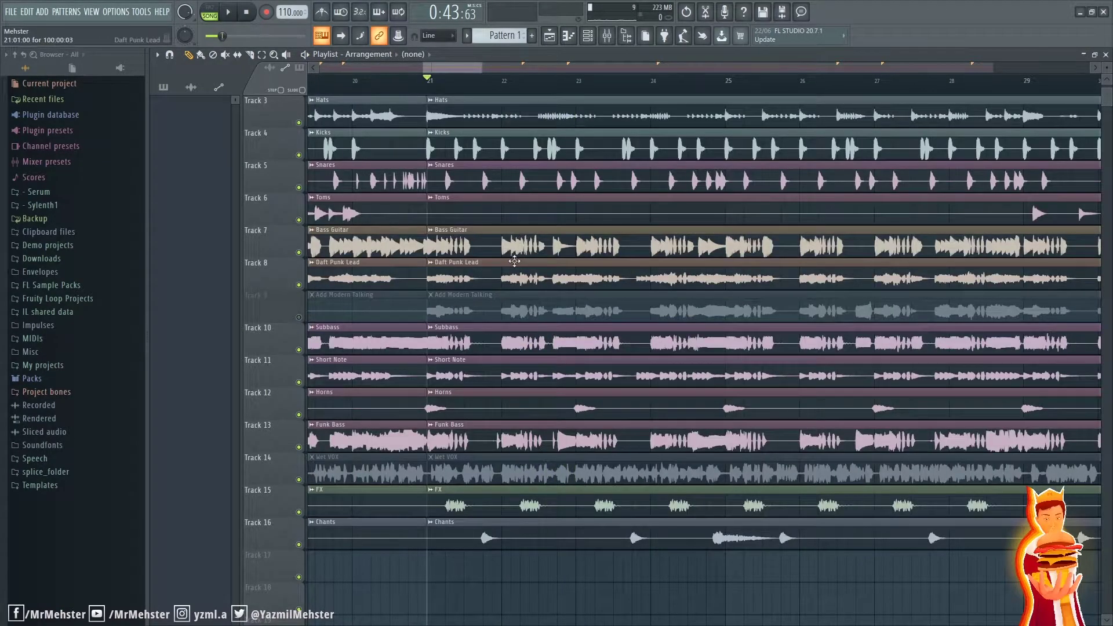
Step: Play from bar 21 without Add Modern Talking, then unmute it on track 9 and play the same section again
scroll(509, 243, down, 3)
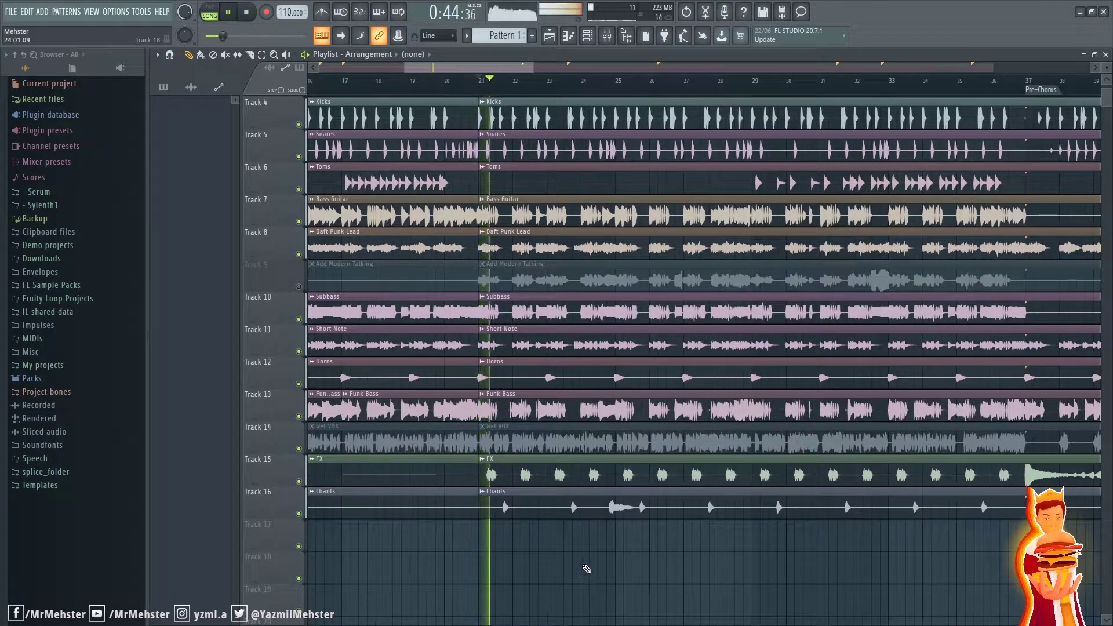
key(space)
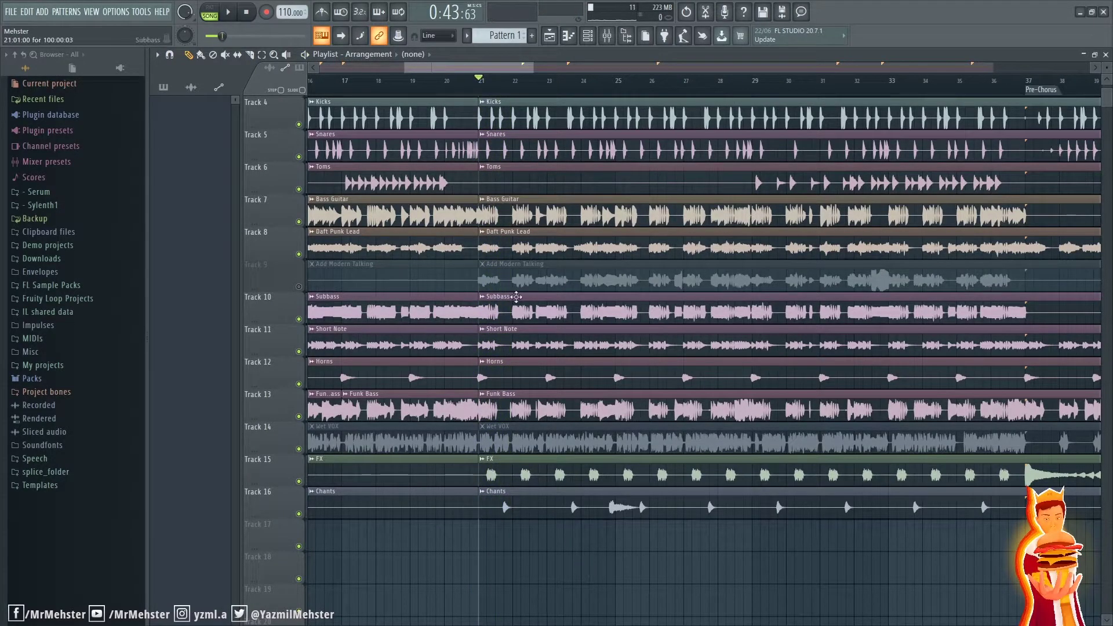
click(299, 286)
key(space)
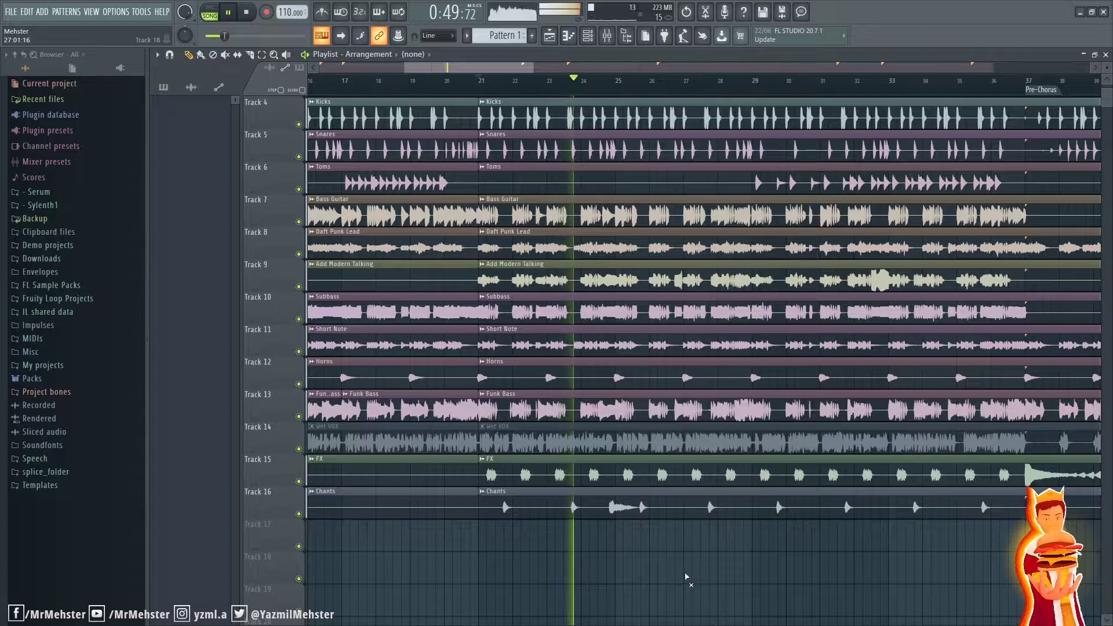
drag(789, 558, 732, 586)
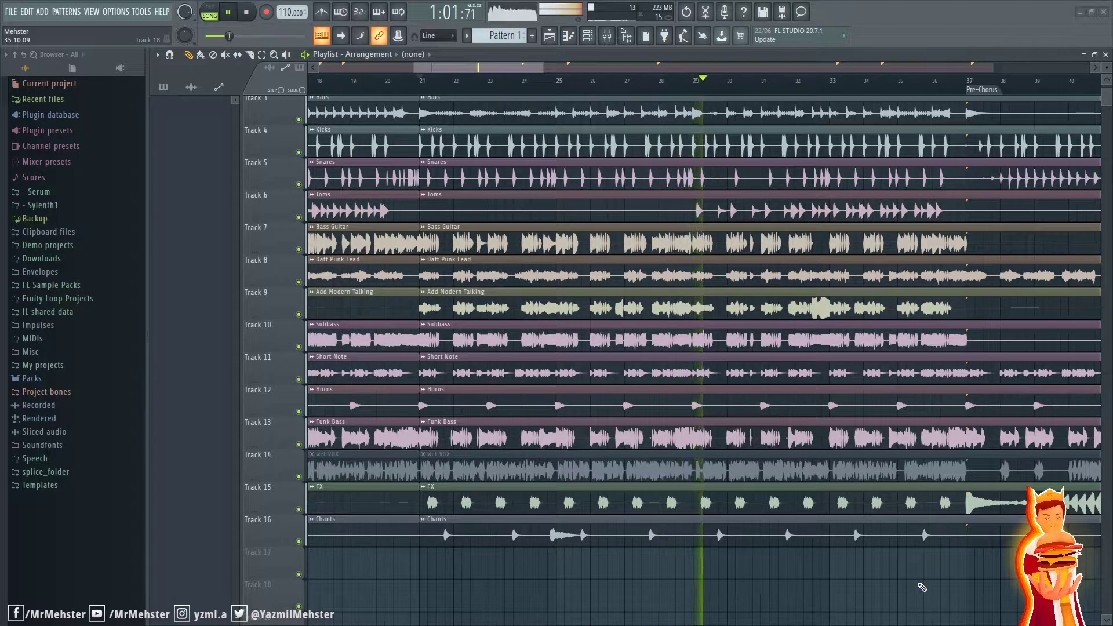
key(space)
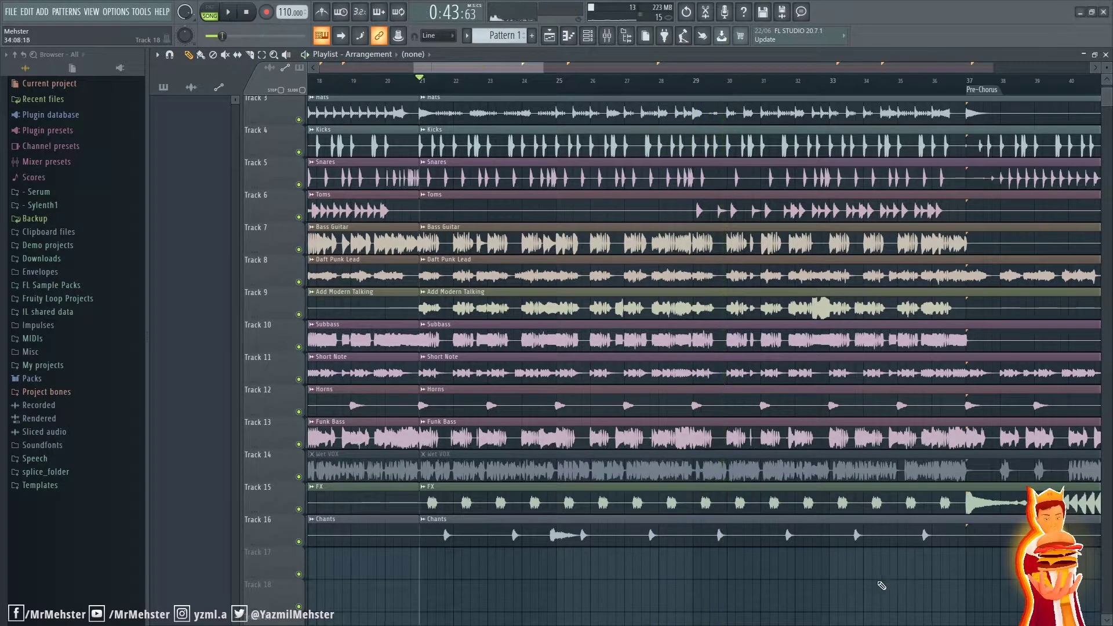
Step: Unmute the Wet VOX clip on track 14
scroll(774, 522, up, 3)
scroll(774, 521, up, 2)
scroll(536, 269, up, 4)
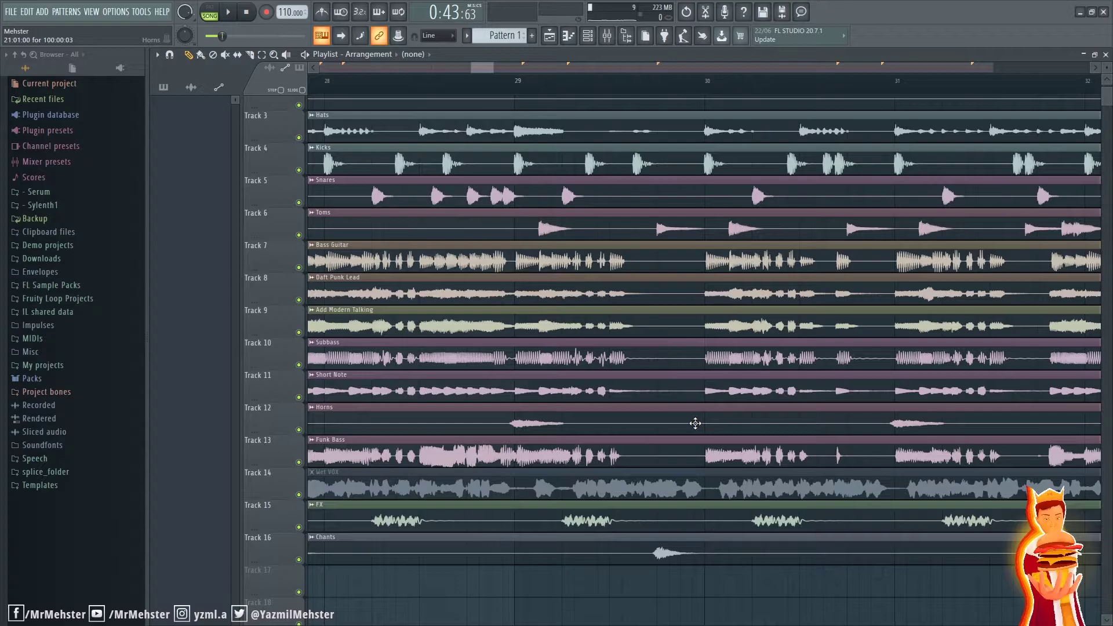
scroll(695, 423, down, 5)
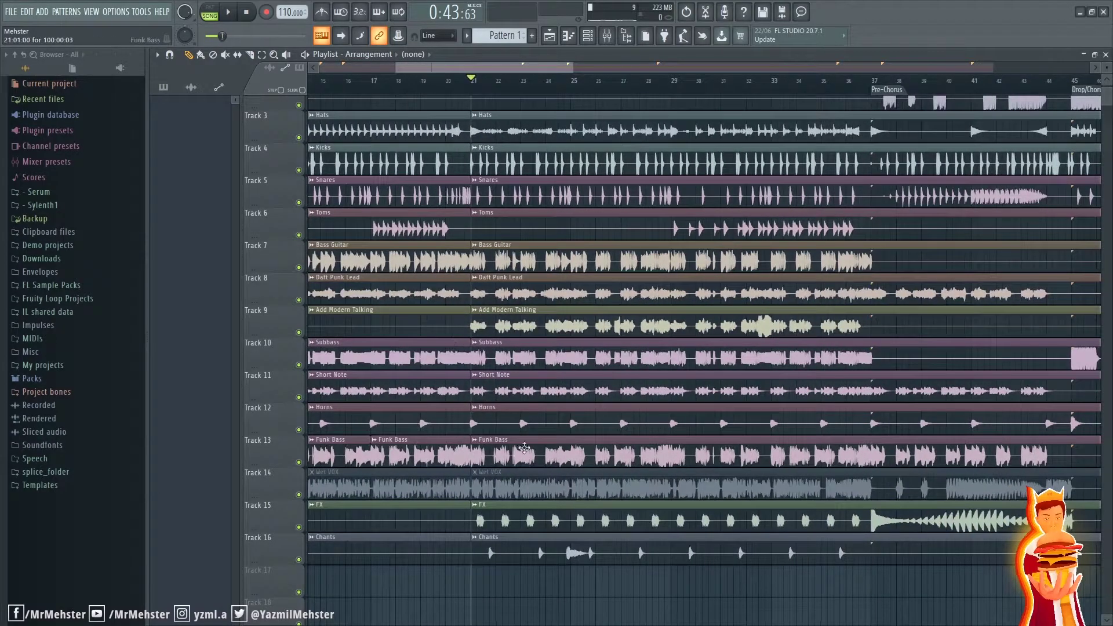
scroll(924, 425, up, 2)
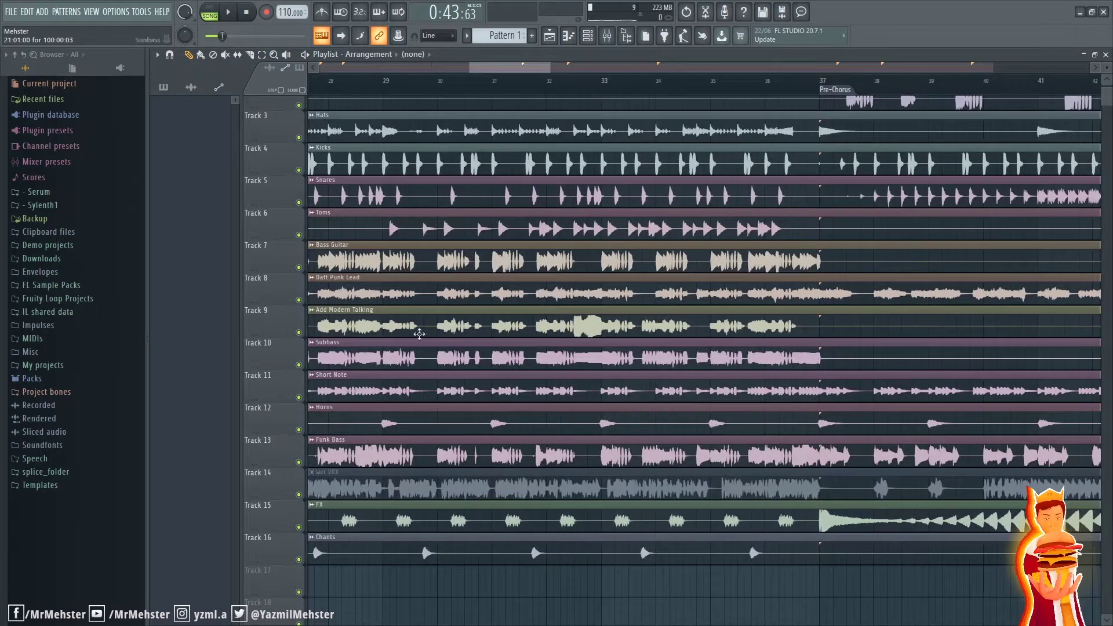
scroll(522, 376, up, 2)
drag(426, 493, 578, 487)
scroll(548, 471, down, 3)
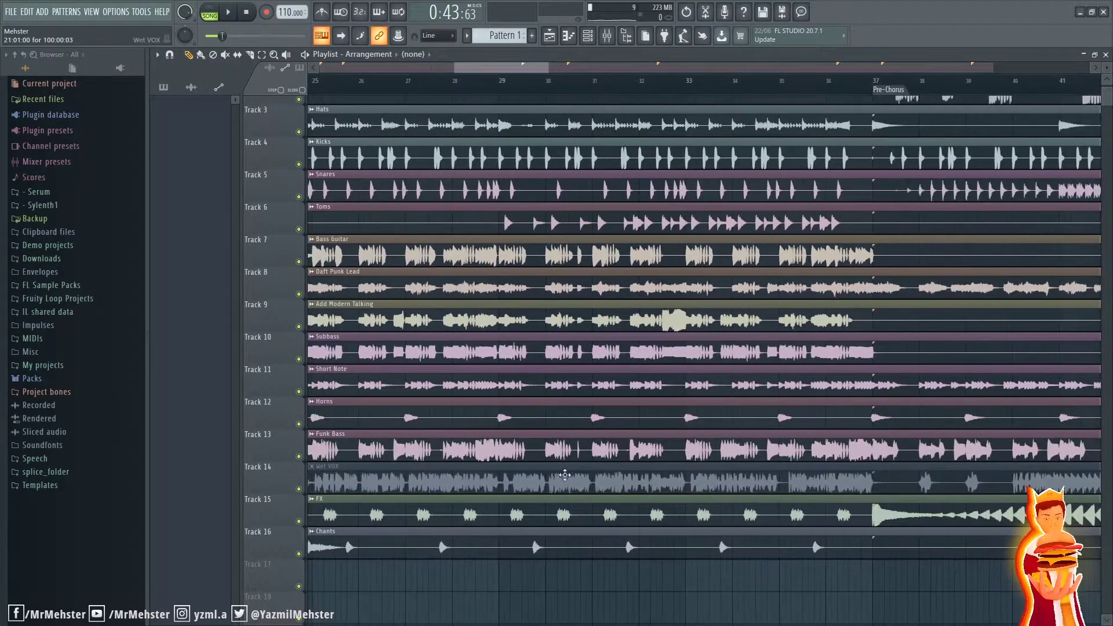
click(441, 477)
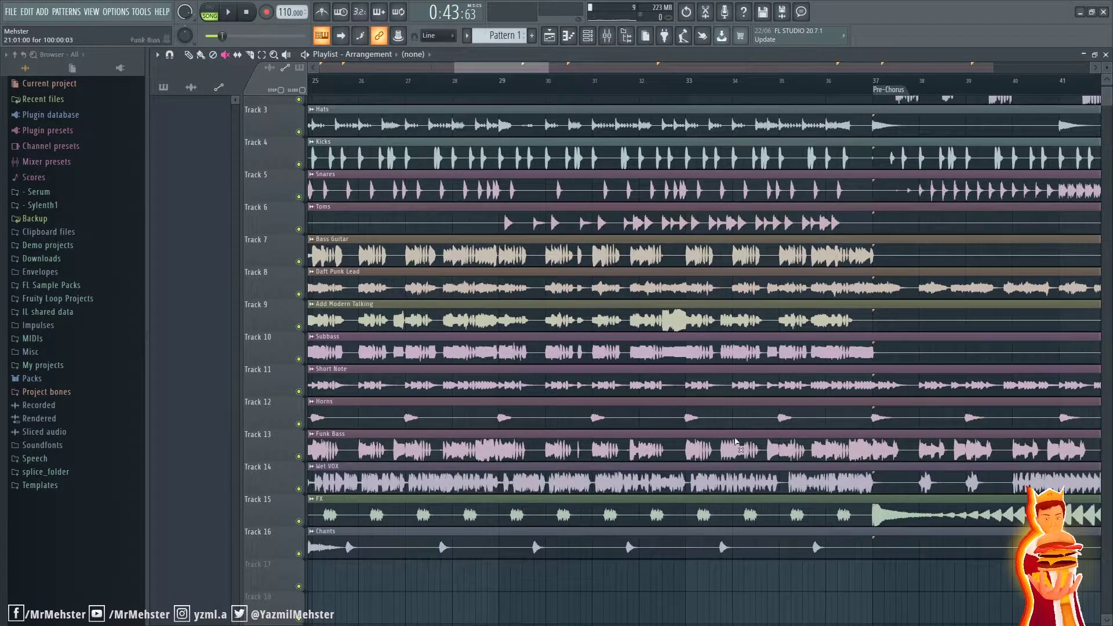
Step: Go to bar 29, solo the Wet VOX stem on track 14 and listen to it on its own
scroll(505, 95, up, 4)
click(466, 98)
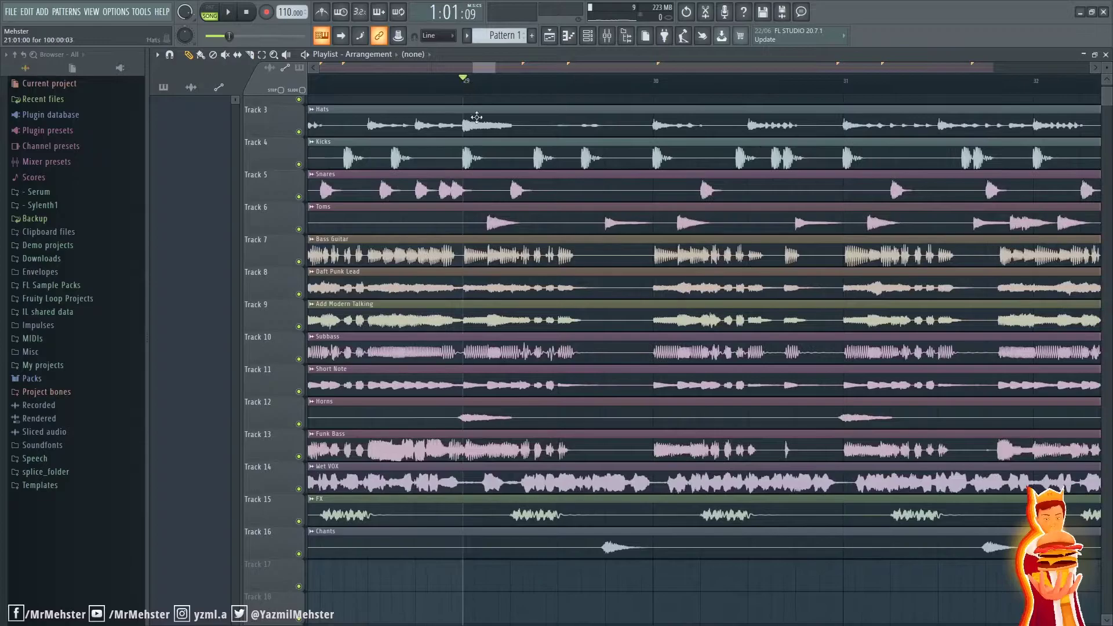
right_click(299, 489)
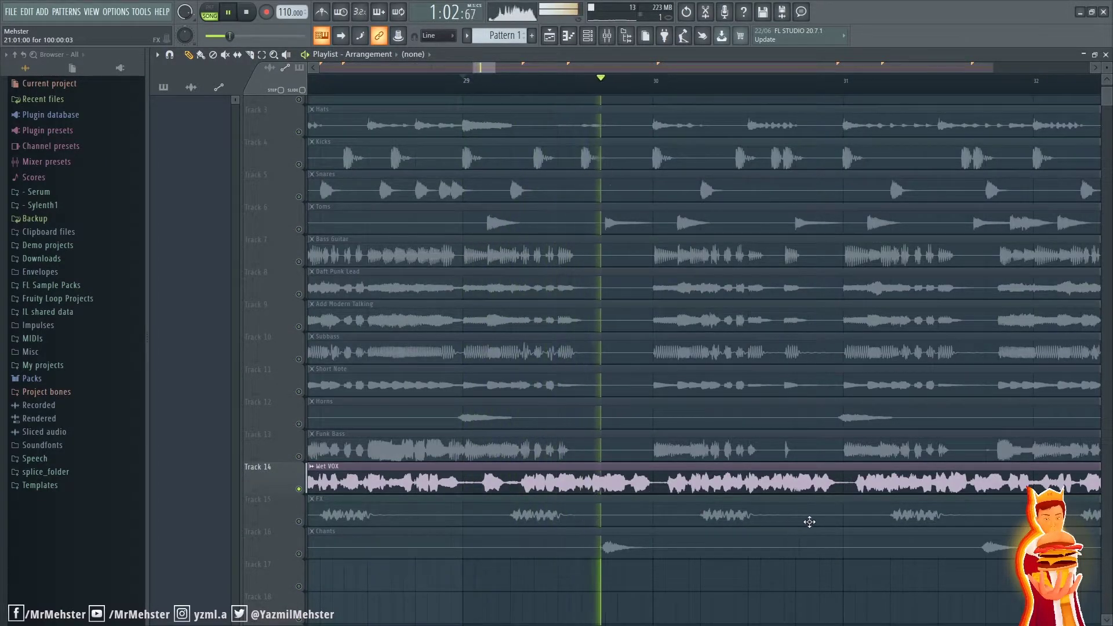
scroll(754, 537, down, 2)
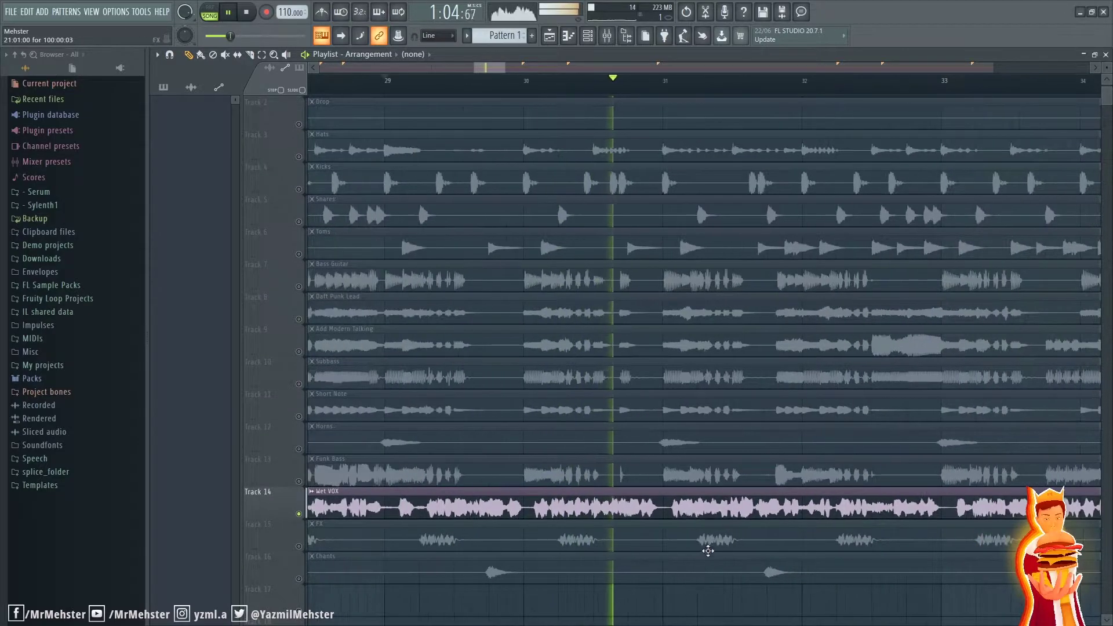
key(space)
scroll(490, 503, down, 1)
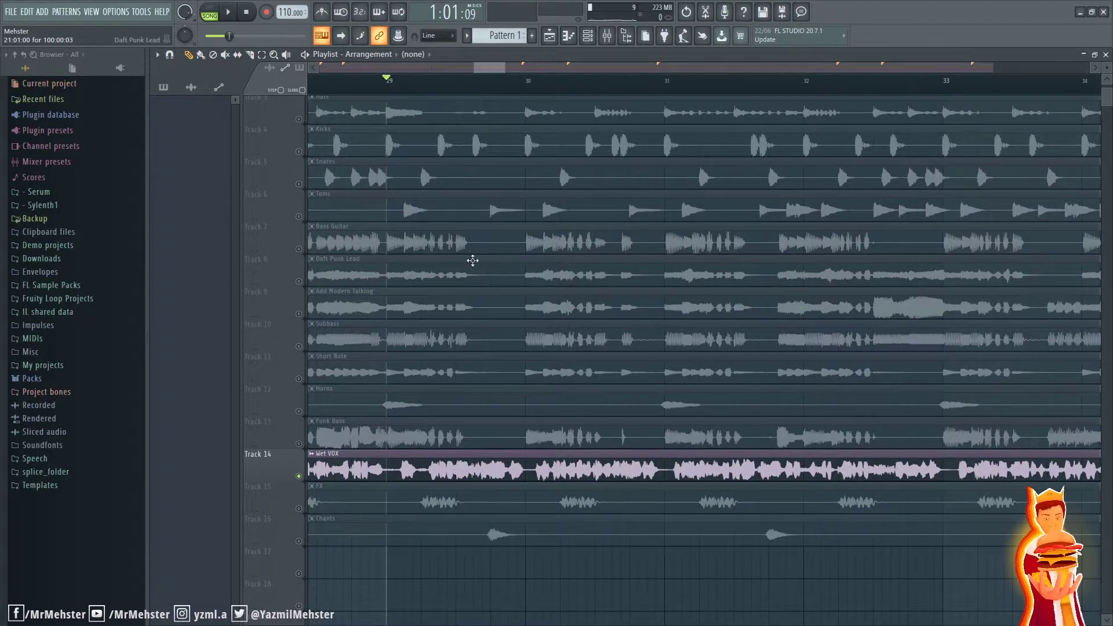
Step: Bring back the other stems and listen to the full arrangement from bar 29 into the Pre-Chorus
ctrl+click(298, 476)
key(space)
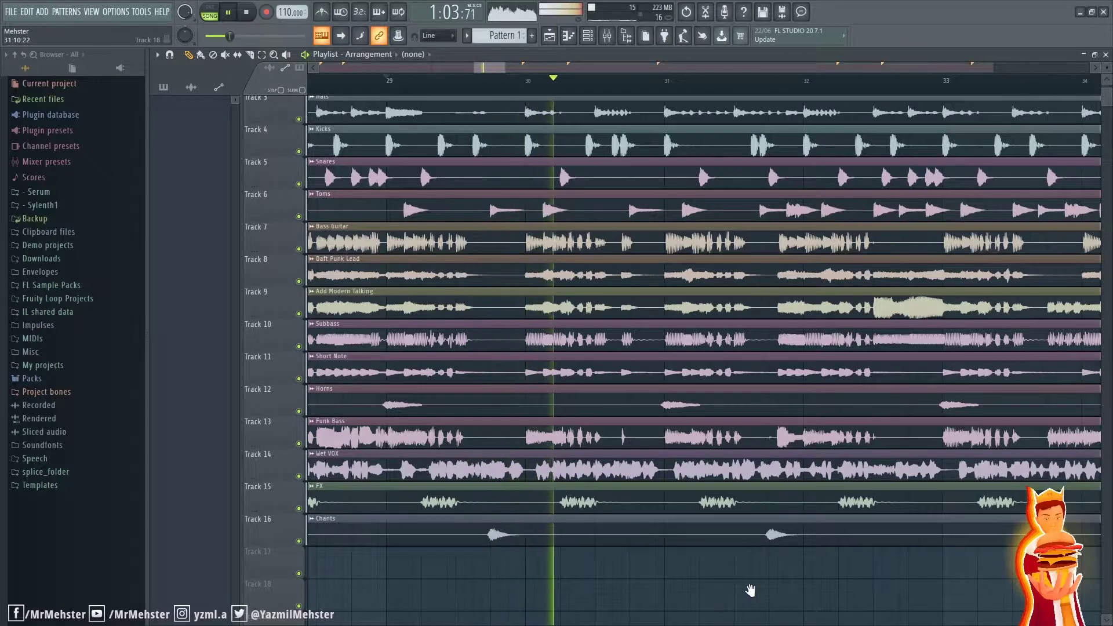
drag(779, 599, 718, 596)
scroll(773, 602, up, 1)
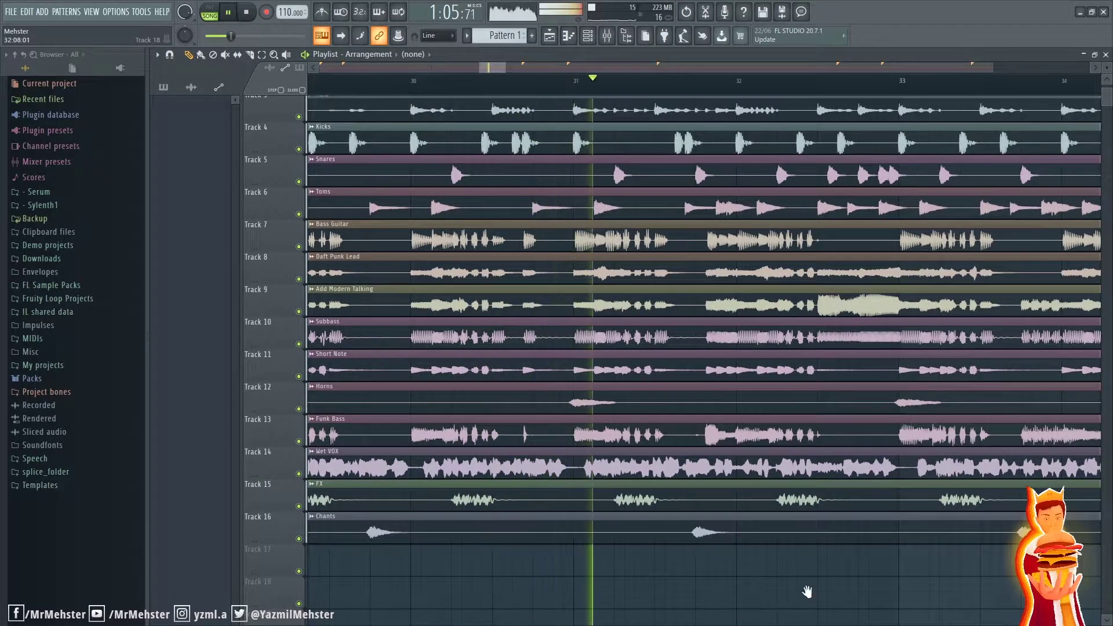
scroll(753, 599, down, 1)
drag(774, 591, 726, 592)
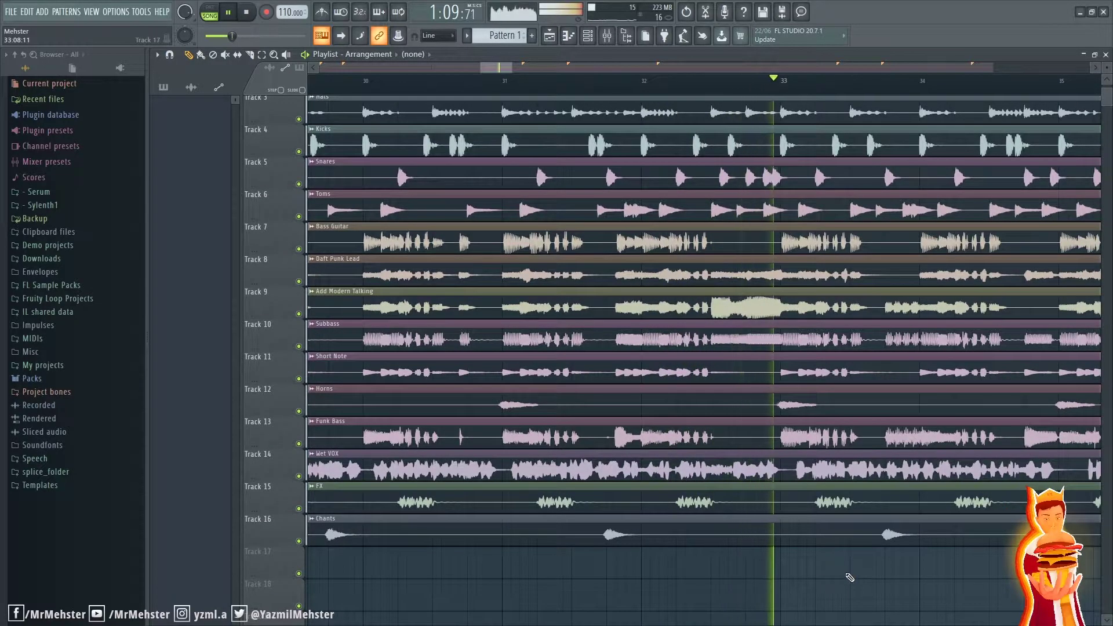
scroll(676, 577, down, 4)
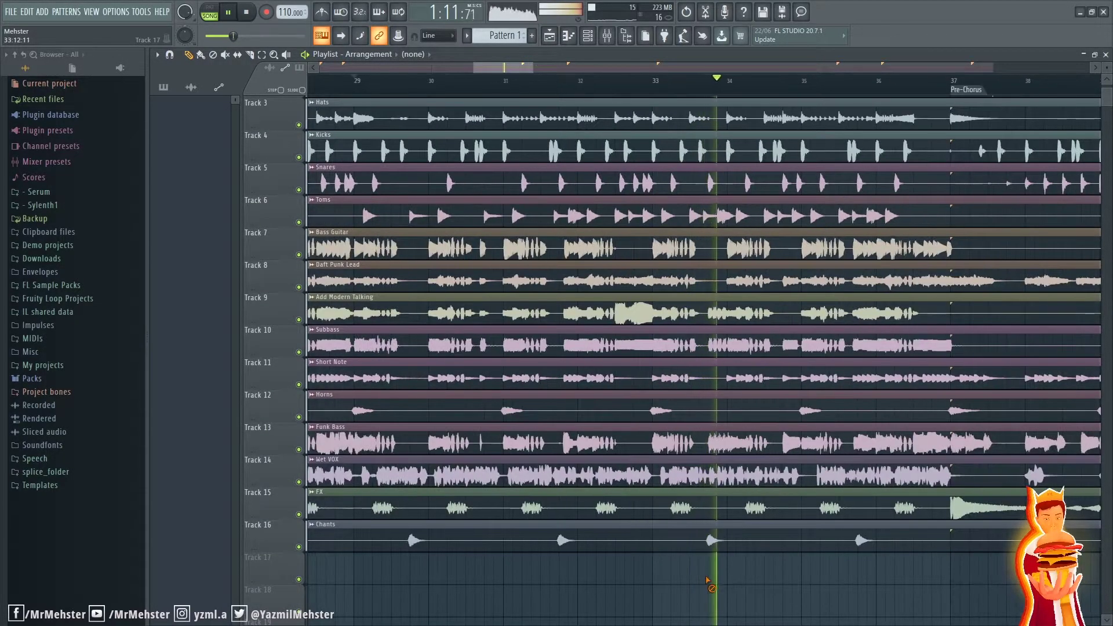
scroll(748, 577, right, 1)
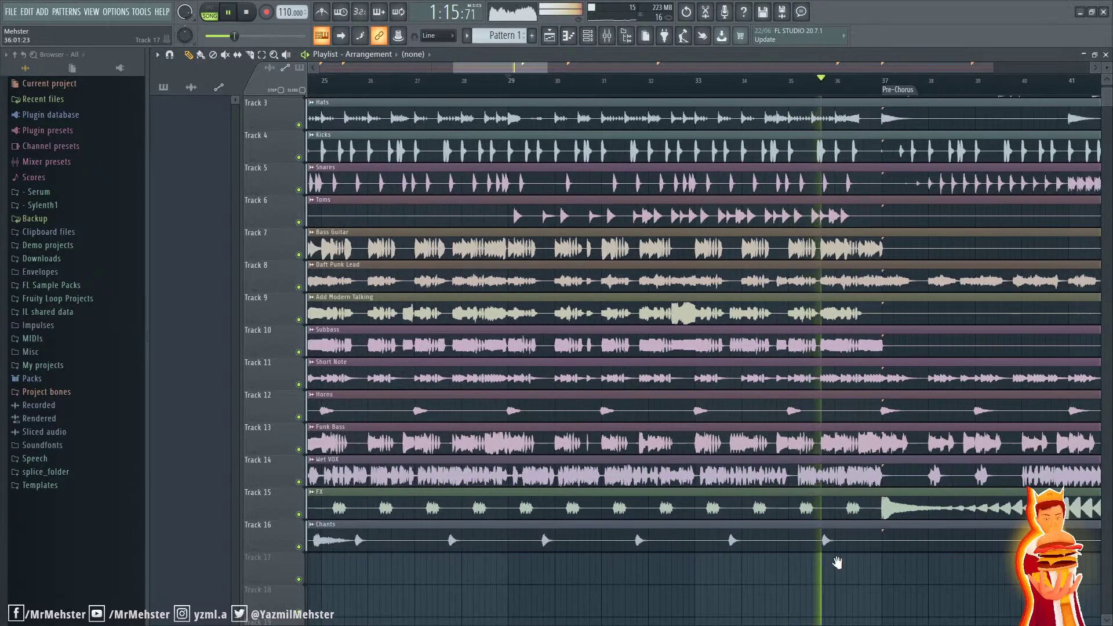
scroll(732, 572, down, 2)
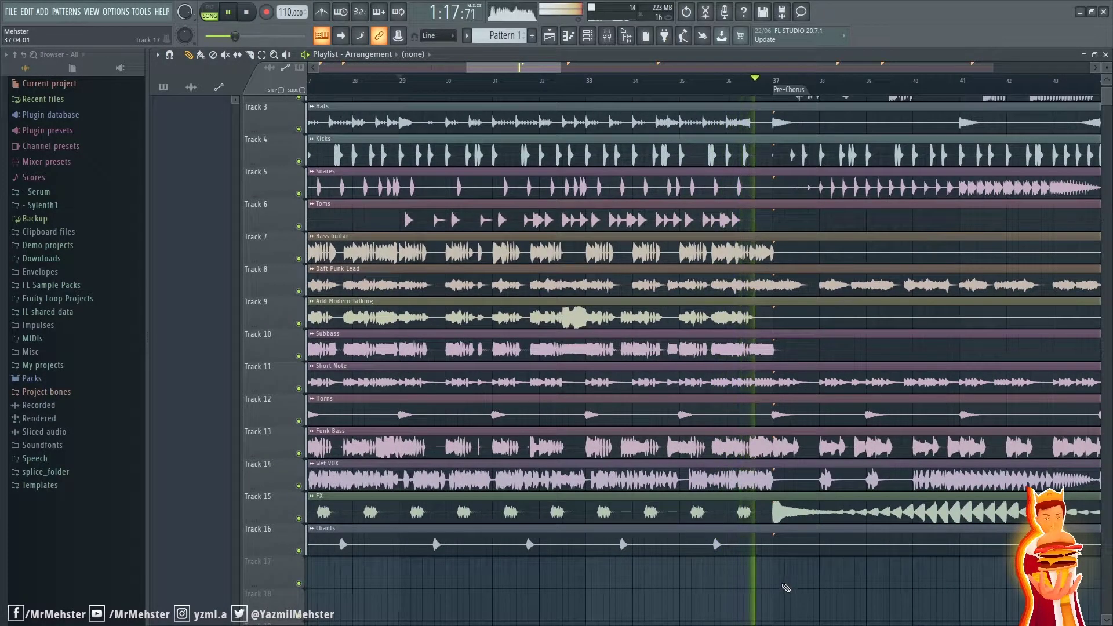
scroll(786, 588, down, 1)
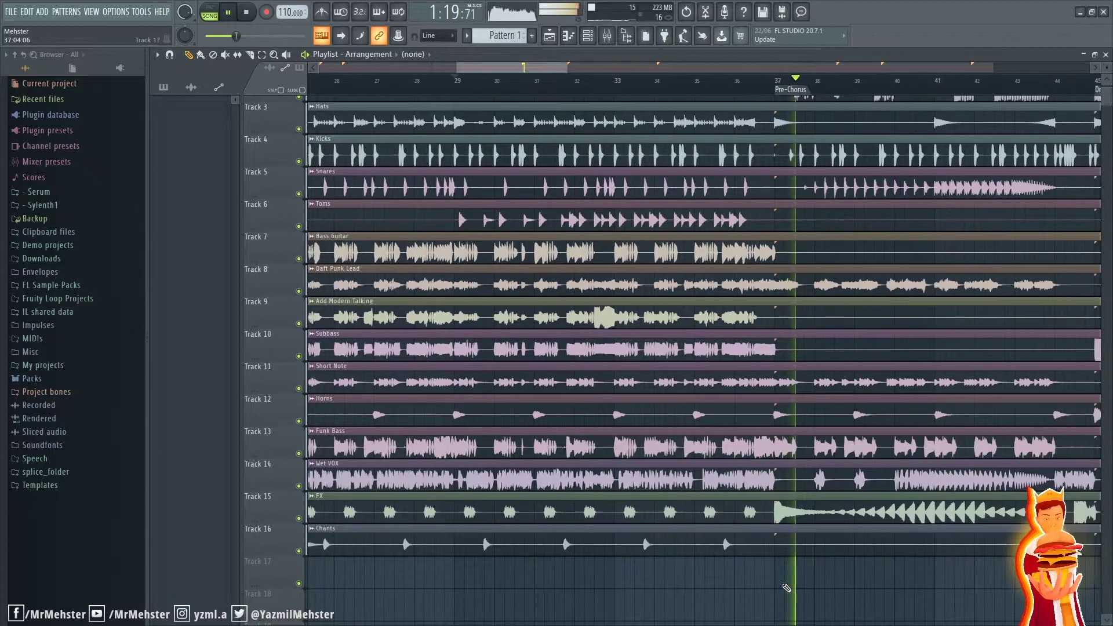
key(space)
Step: Examine the stems from bar 29 up to the Pre-Chorus, focusing on Add Modern Talking on track 9
scroll(739, 564, up, 1)
scroll(728, 565, down, 2)
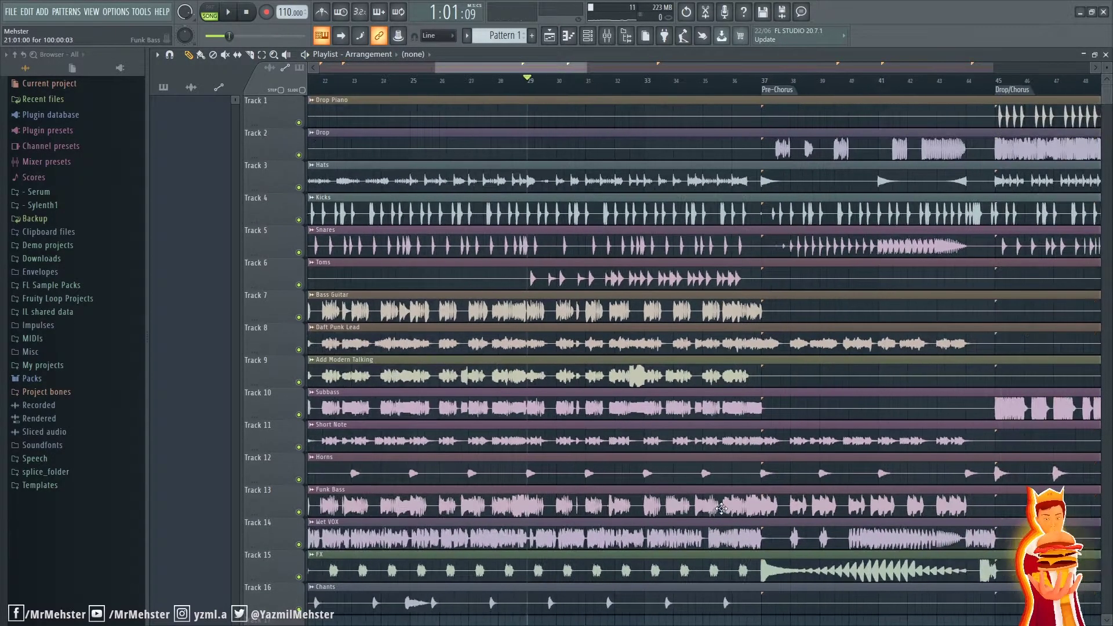
scroll(650, 343, down, 2)
scroll(591, 348, up, 1)
scroll(590, 371, up, 3)
scroll(510, 423, up, 2)
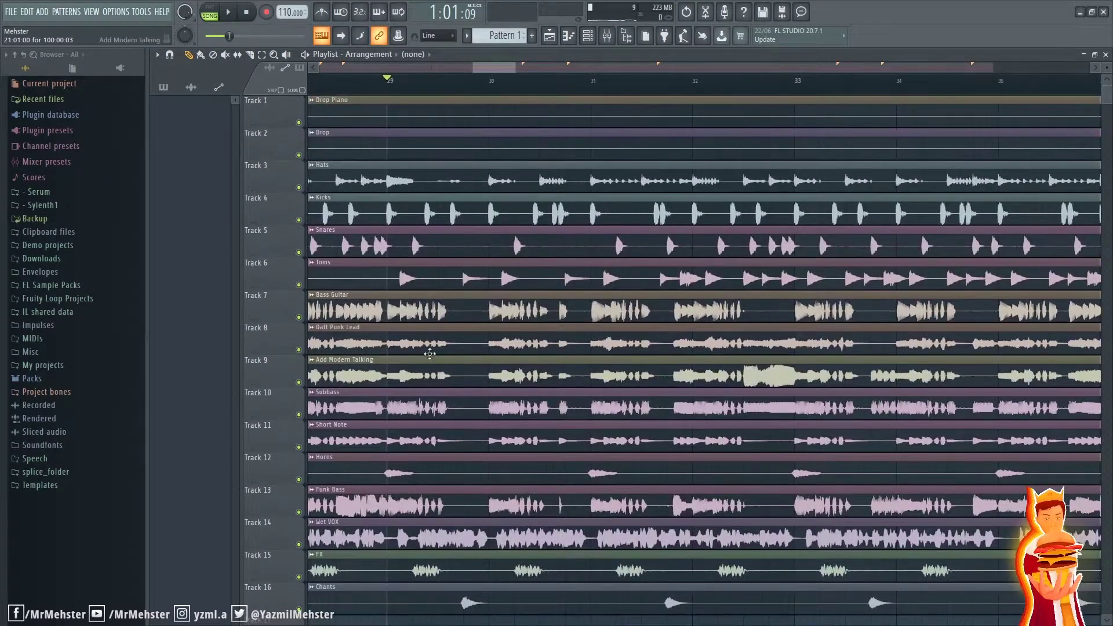
scroll(510, 424, right, 2)
mouse_move(765, 381)
mouse_down()
mouse_move(576, 398)
mouse_move(785, 393)
mouse_move(752, 393)
mouse_up()
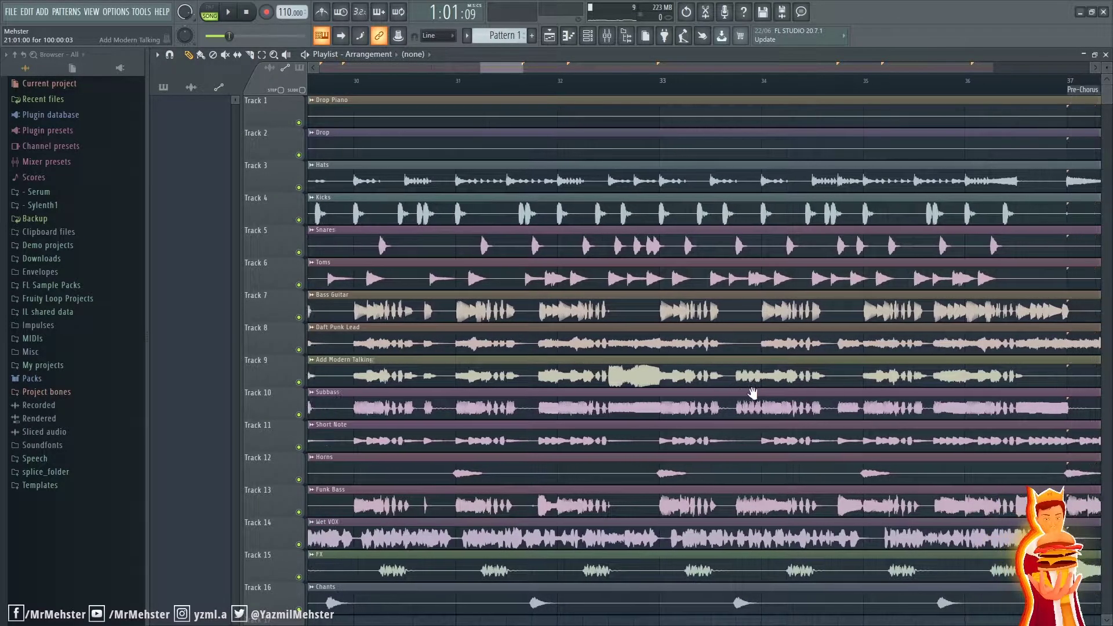
scroll(661, 351, down, 3)
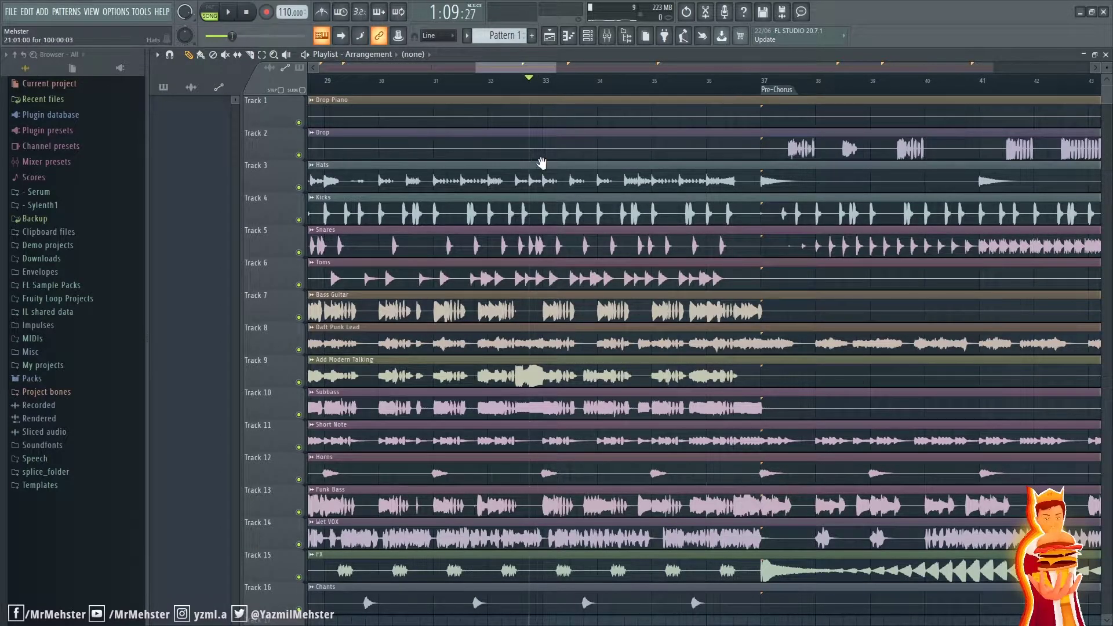
Step: Go to the Pre-Chorus at bar 37, listen to all stems together and stop playback
drag(467, 161, 597, 149)
drag(884, 377, 721, 174)
drag(783, 148, 680, 152)
click(599, 82)
scroll(675, 220, right, 6)
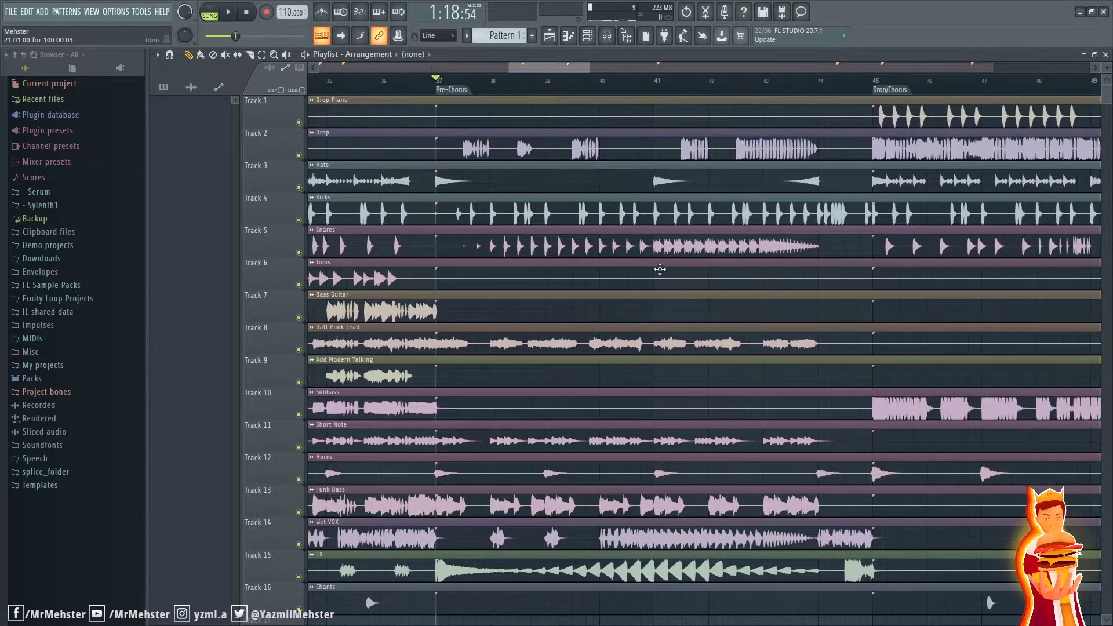
key(space)
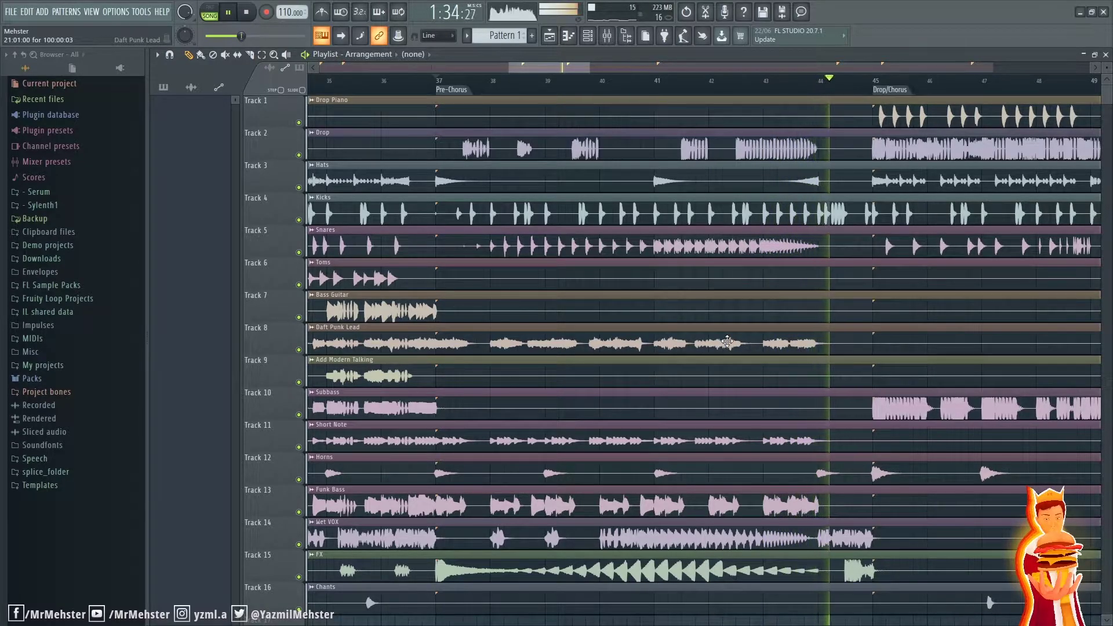
key(space)
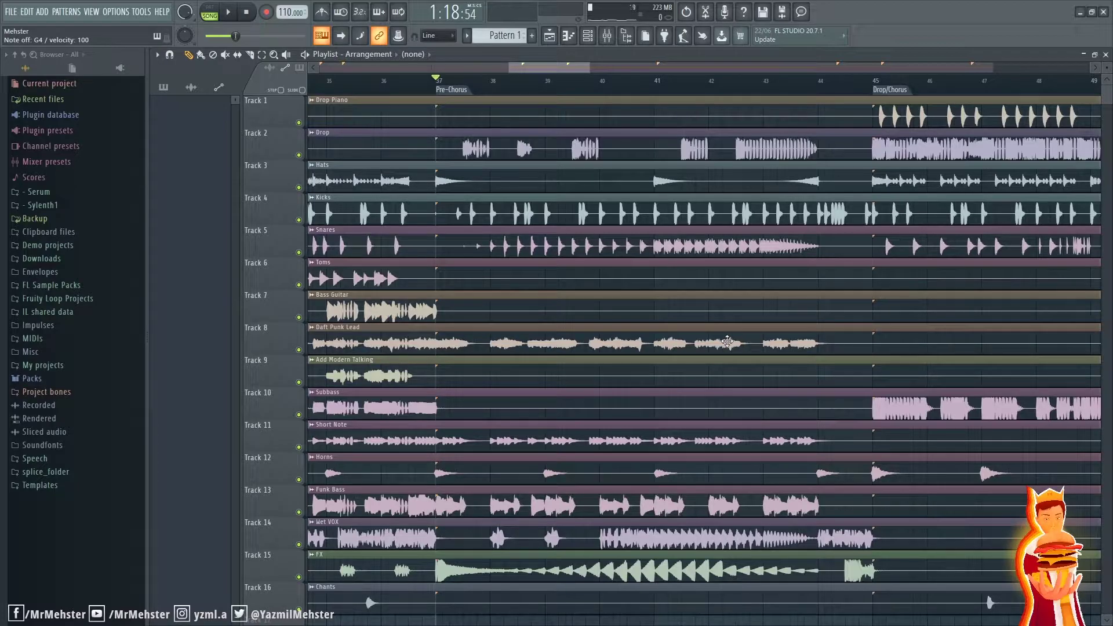
Step: Solo the Drop stem on track 2, listen to it from the Pre-Chorus at bar 37 and stop playback
scroll(585, 378, up, 3)
scroll(620, 348, down, 4)
scroll(600, 565, up, 4)
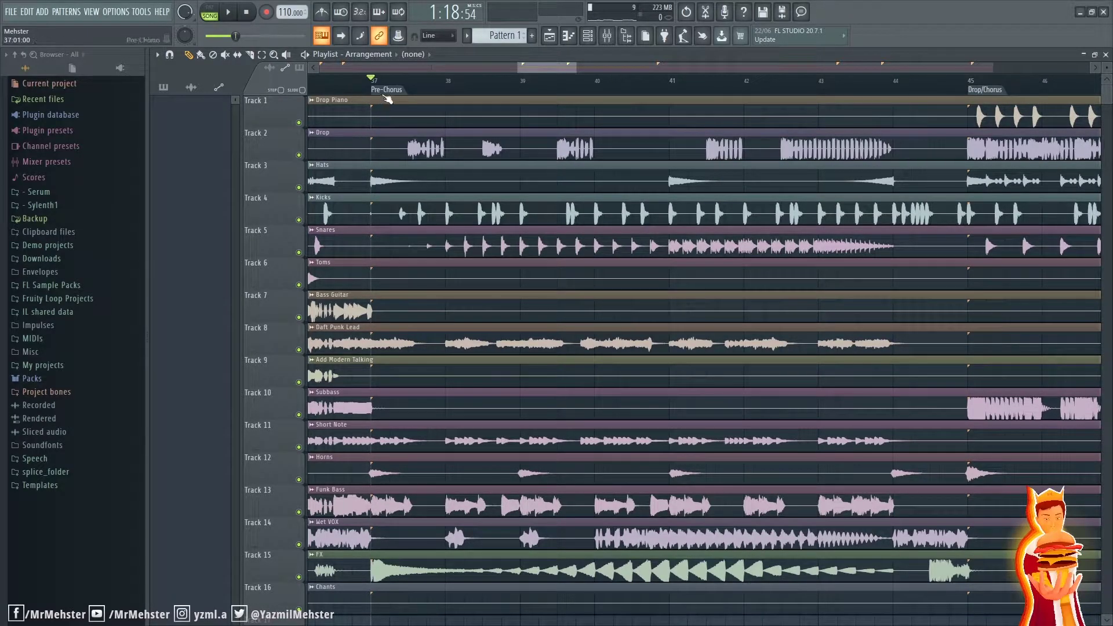
right_click(299, 155)
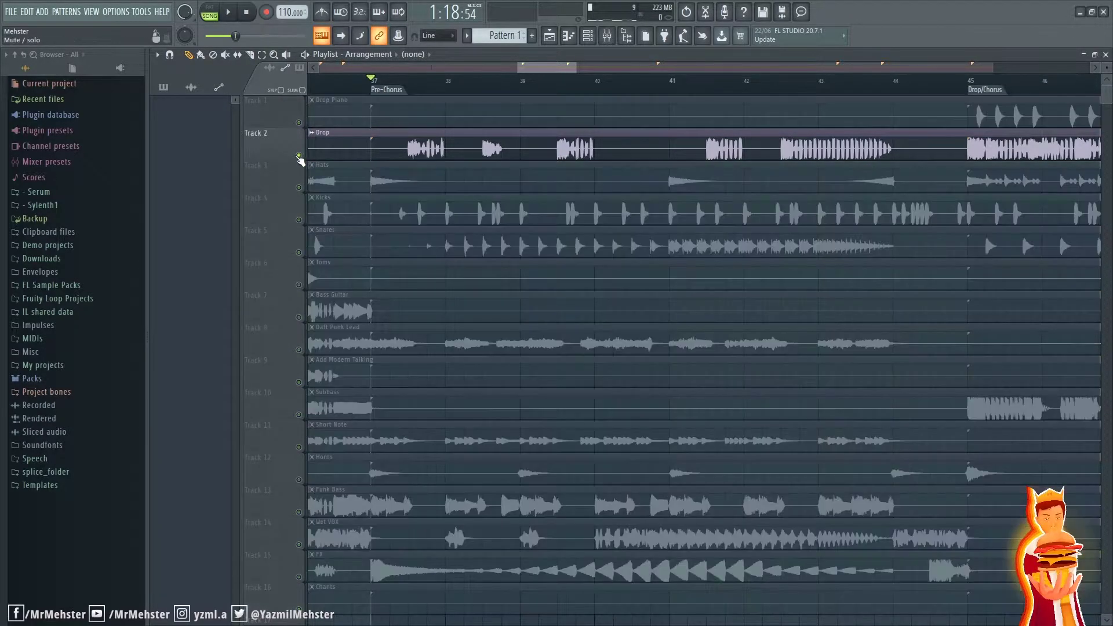
scroll(677, 138, down, 3)
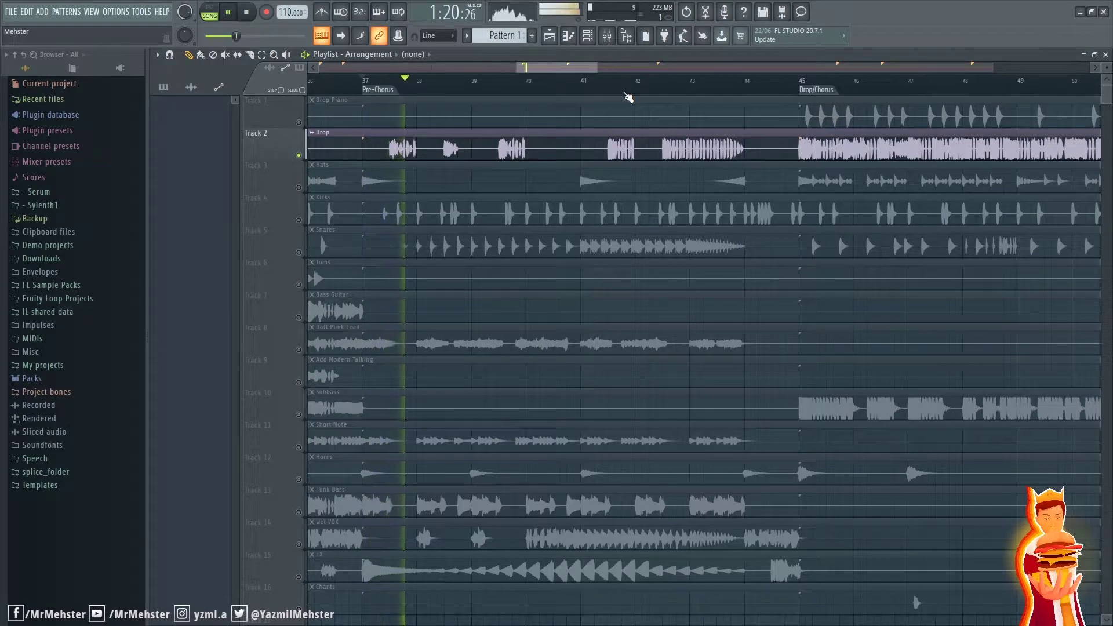
key(space)
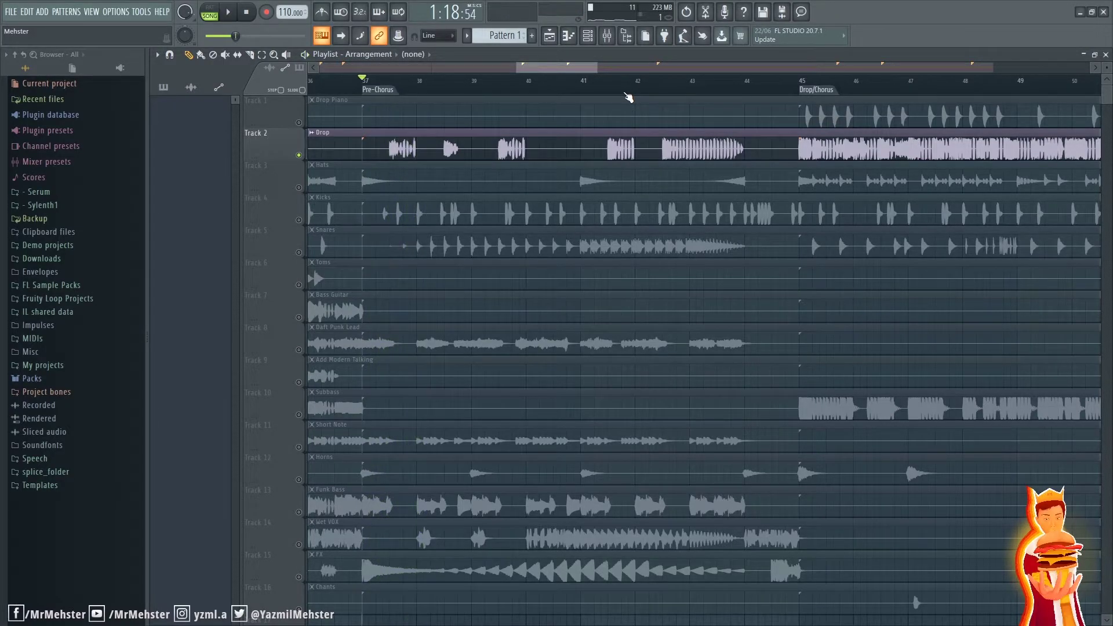
Step: Bring back the other stems and listen to the Pre-Chorus around bar 40, where Wet VOX on track 14 is chopped
right_click(298, 156)
scroll(524, 241, down, 5)
scroll(481, 368, up, 2)
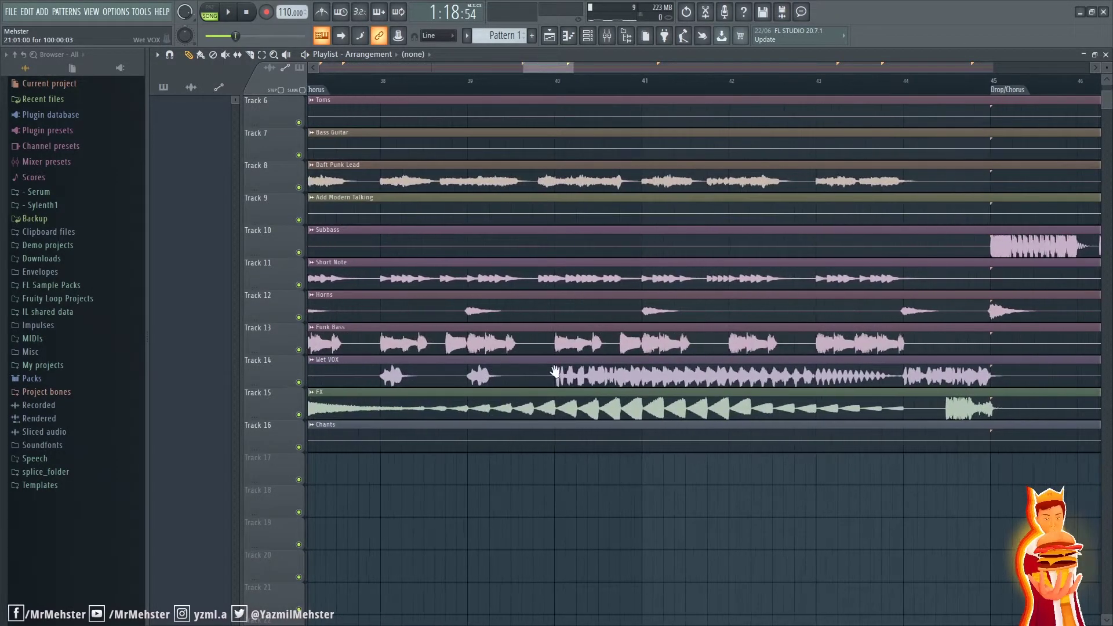
drag(555, 371, 490, 385)
scroll(490, 485, up, 2)
drag(489, 484, 541, 487)
scroll(634, 496, down, 3)
key(space)
scroll(738, 516, down, 1)
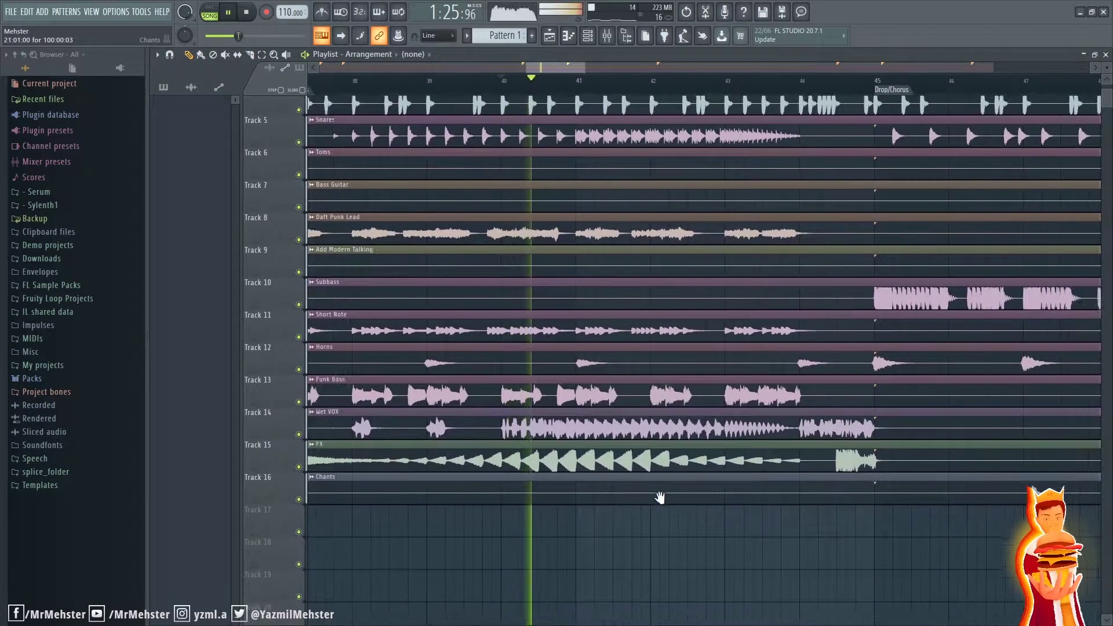
key(space)
scroll(636, 435, up, 2)
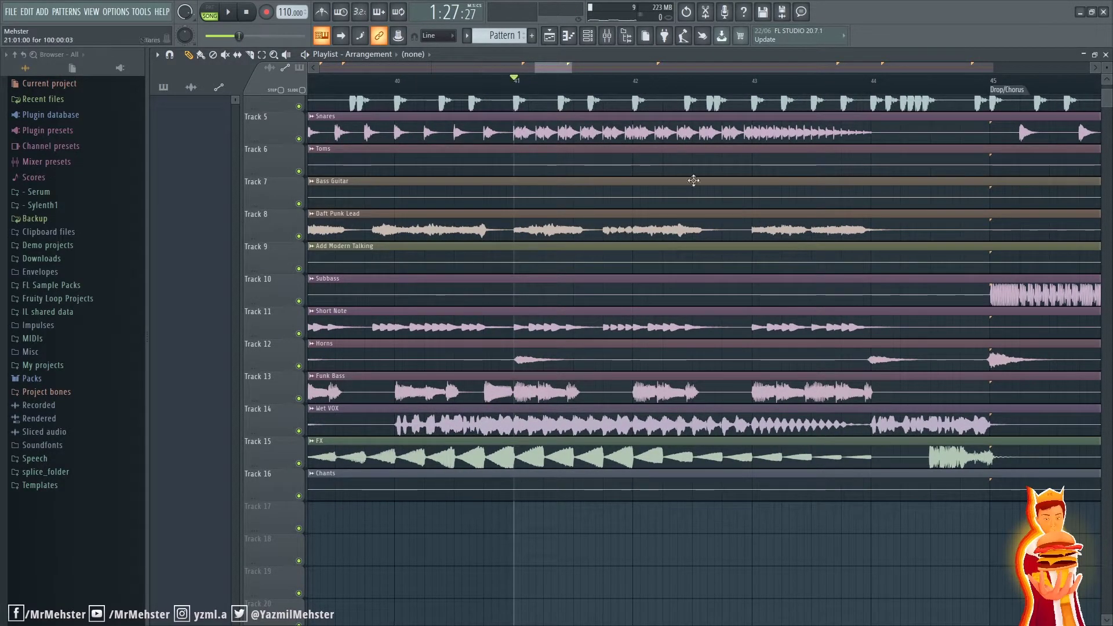
Step: Solo Wet VOX on track 14, listen to it from bar 41 to about bar 44, stop playback and bring back the other stems
key(space)
key(space)
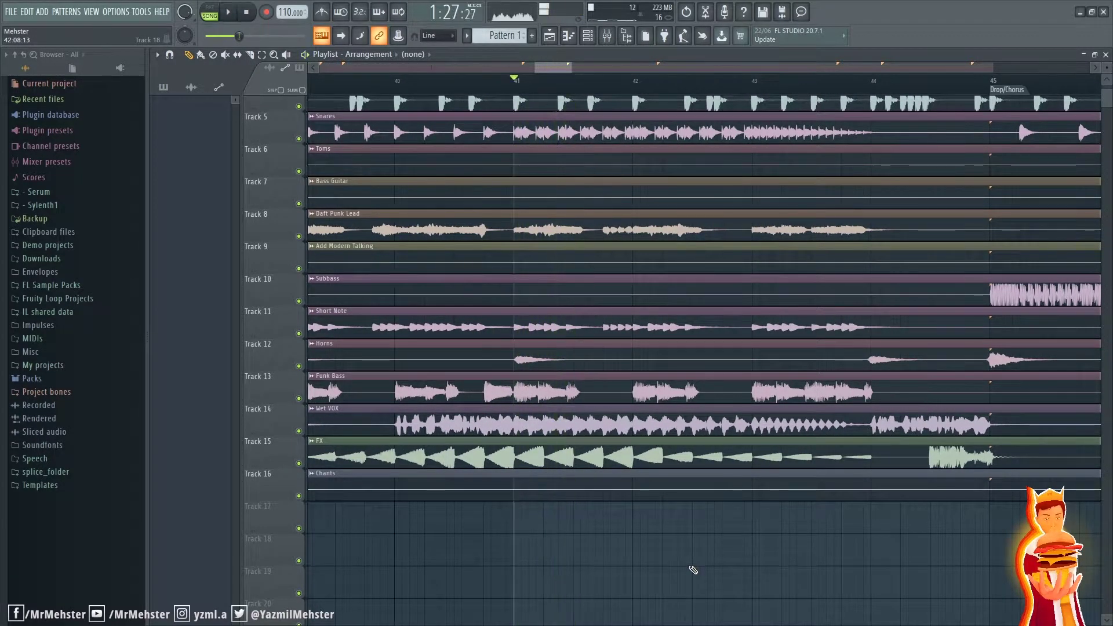
right_click(297, 434)
right_click(299, 431)
key(space)
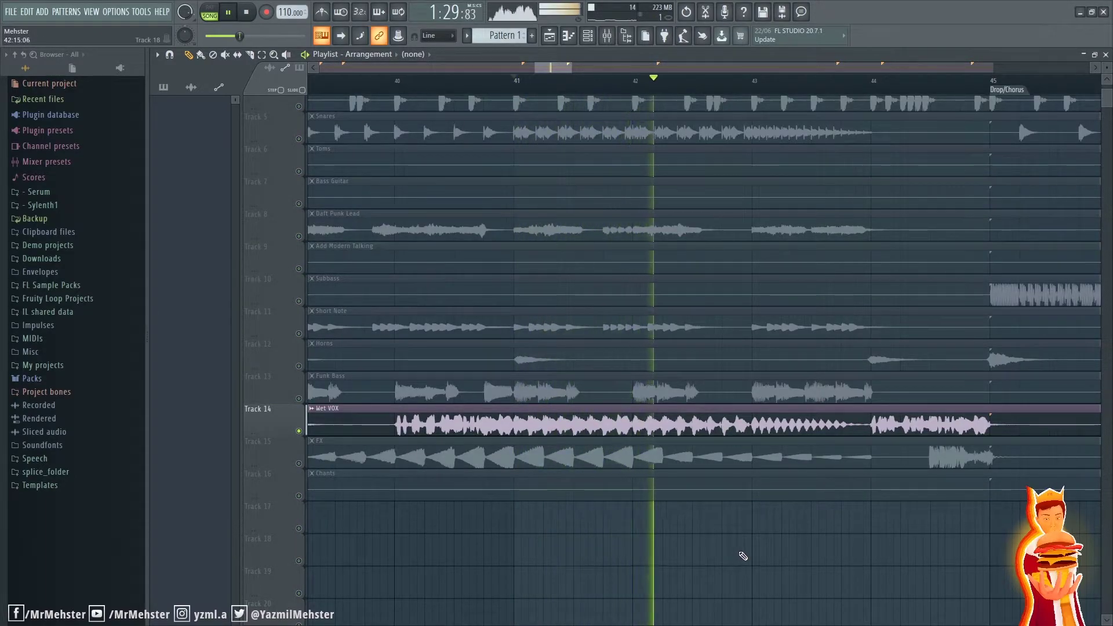
drag(848, 555, 645, 561)
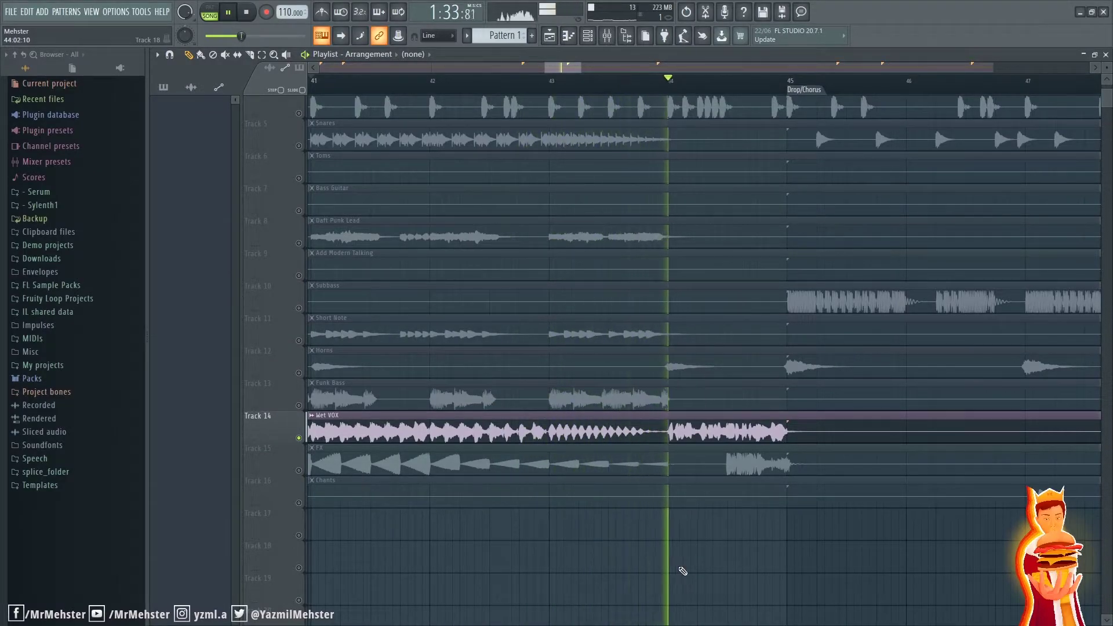
scroll(677, 563, down, 3)
scroll(677, 561, down, 3)
key(space)
right_click(299, 438)
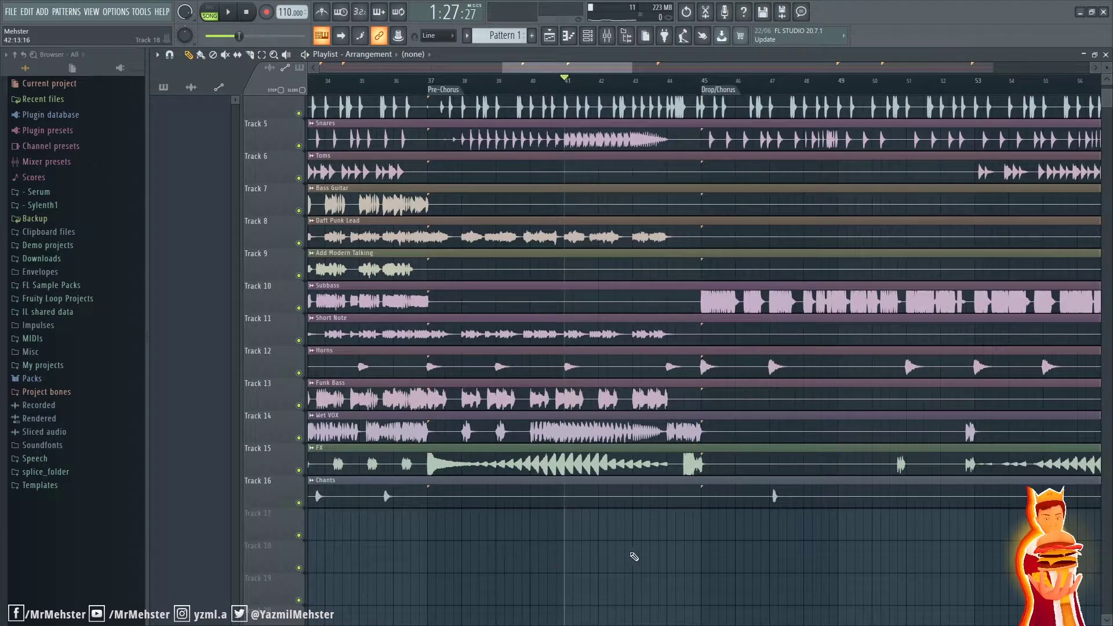
Step: Listen to all stems from bar 44 into the Drop/Chorus and stop playback
scroll(659, 560, up, 2)
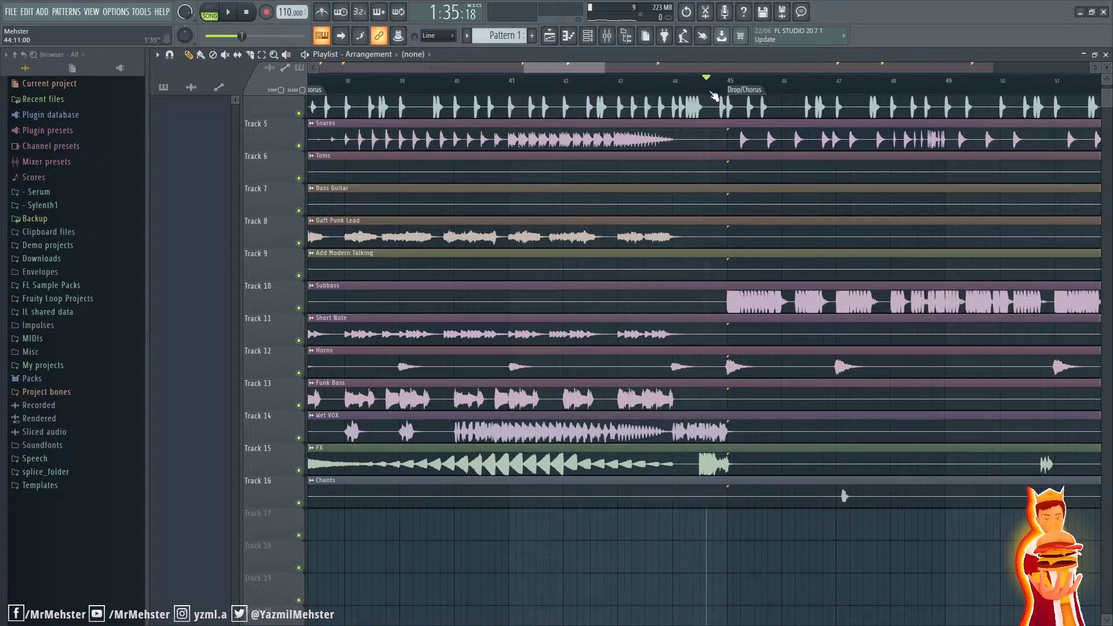
scroll(765, 356, up, 3)
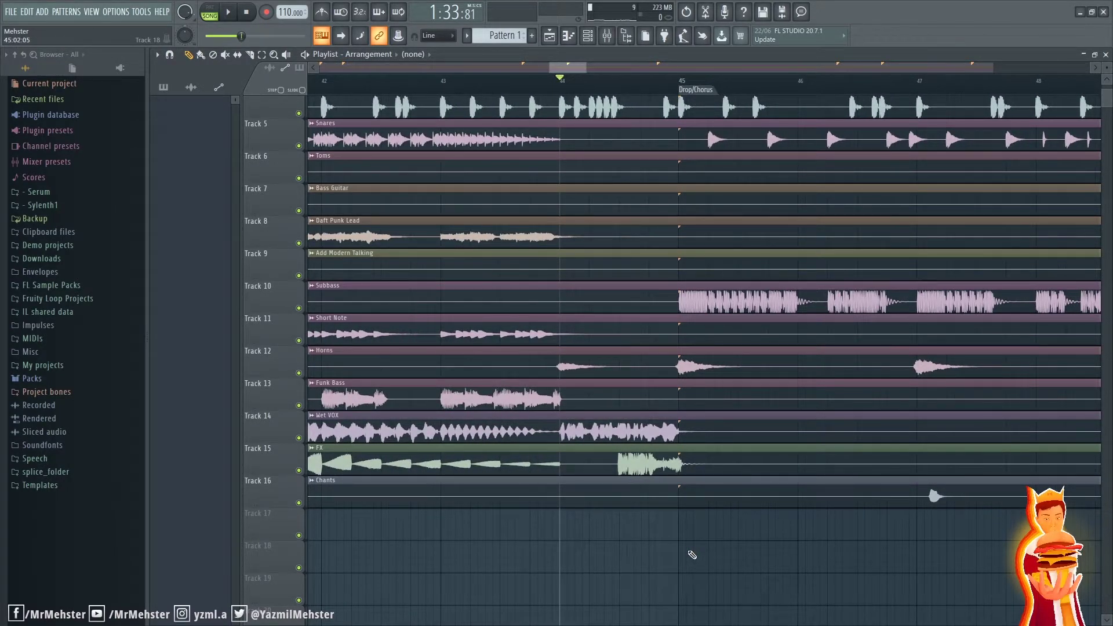
scroll(690, 552, down, 3)
key(space)
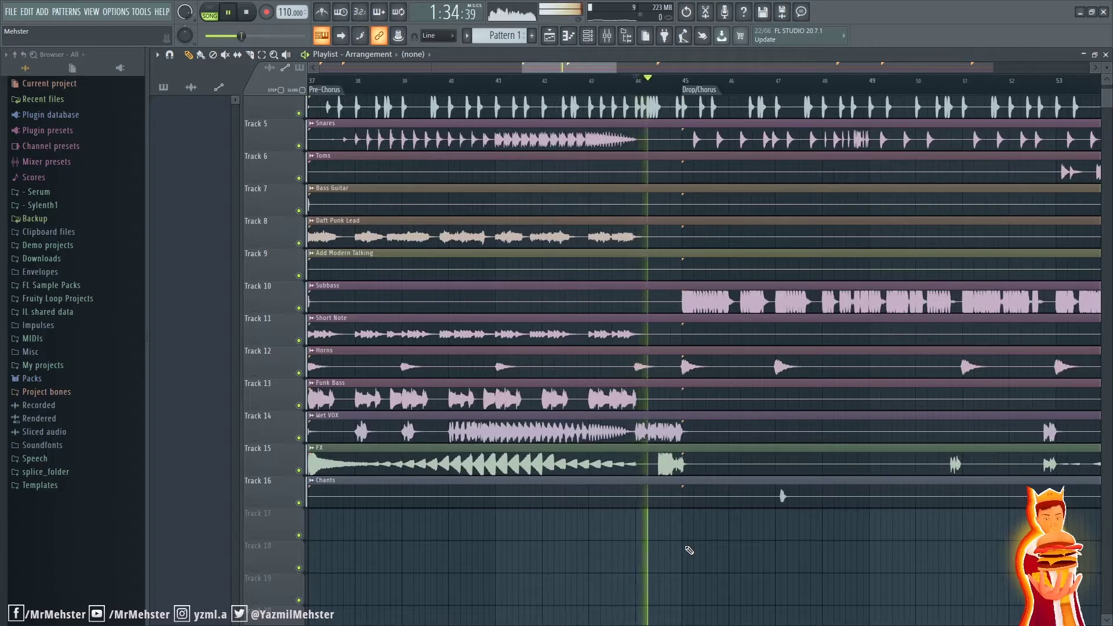
ctrl+scroll(690, 546, down, 3)
scroll(704, 540, up, 3)
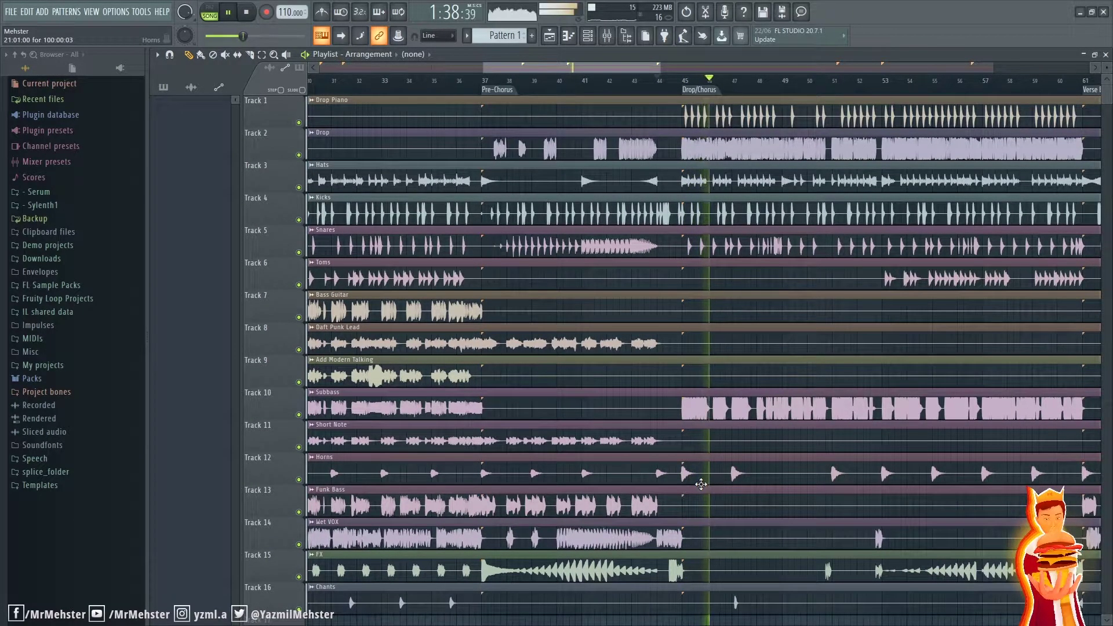
key(space)
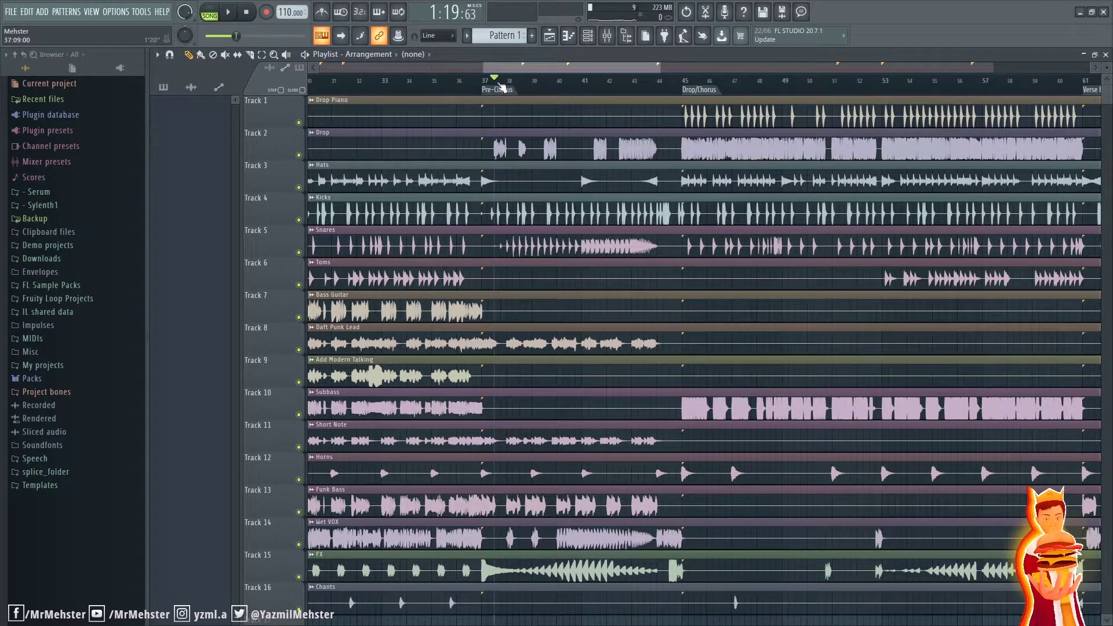
Step: Listen to the start of the Pre-Chorus from bar 37, stop playback and examine the section's stems up to the Drop/Chorus
key(space)
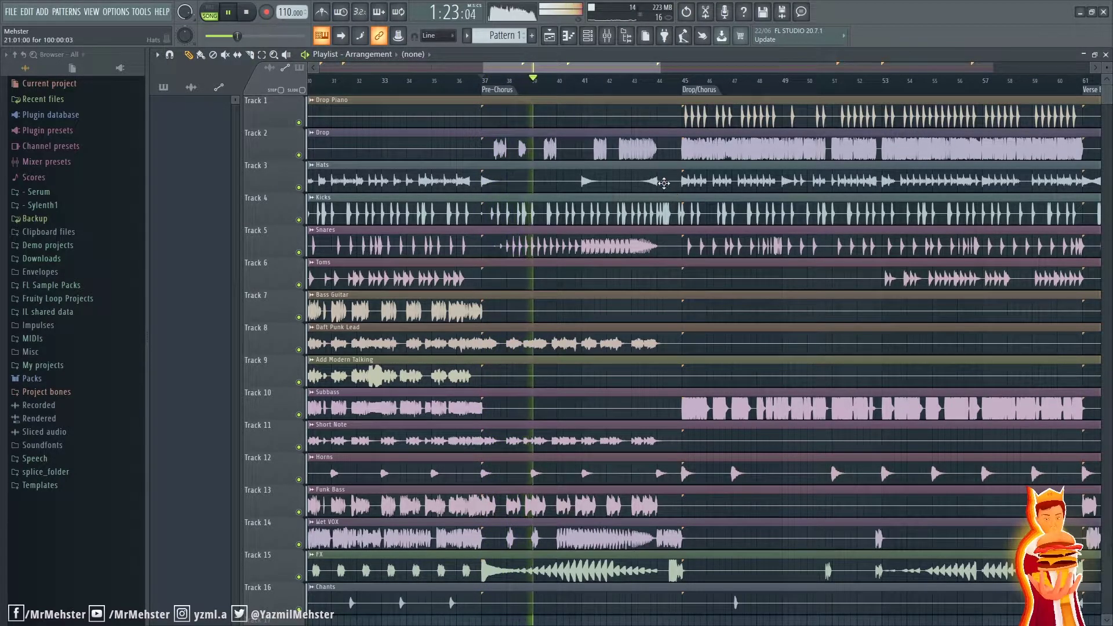
key(space)
scroll(551, 253, down, 3)
ctrl+scroll(561, 220, up, 3)
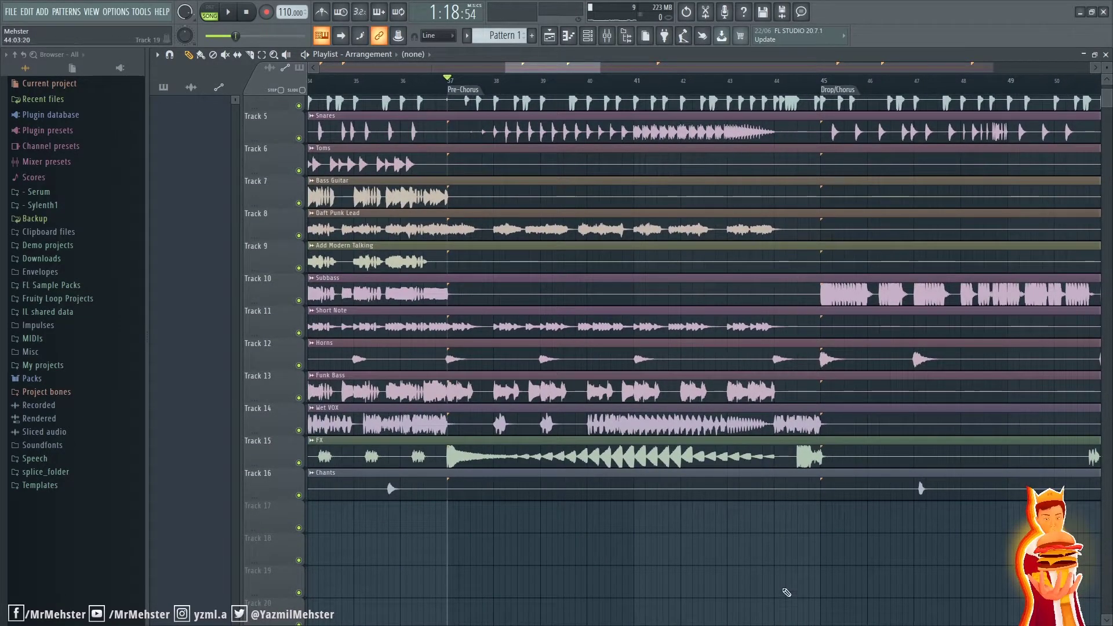
scroll(787, 598, up, 3)
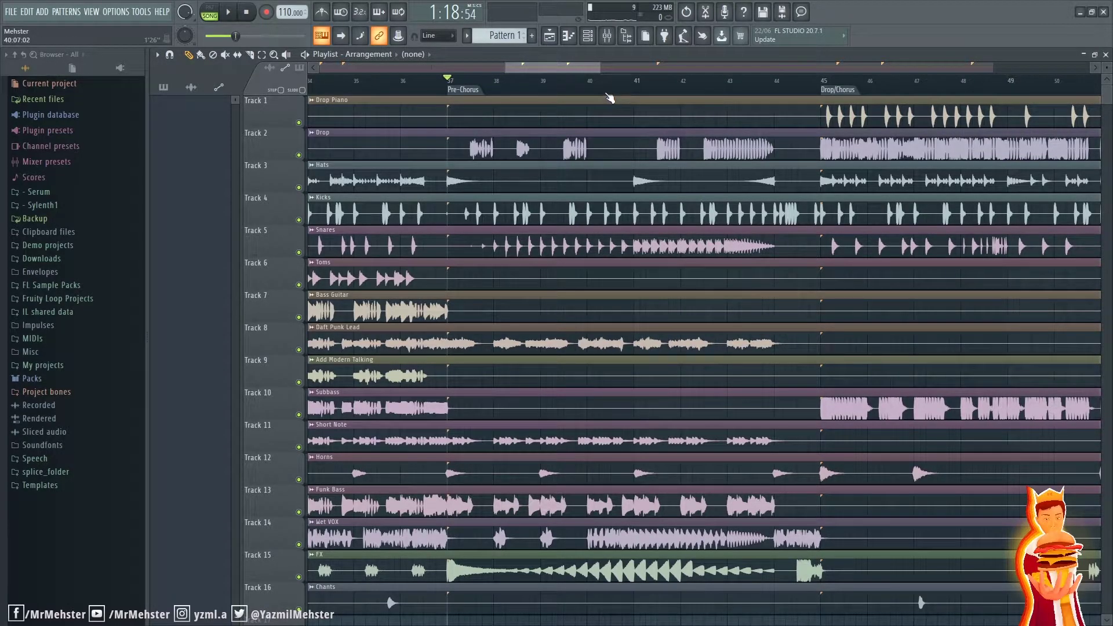
scroll(607, 94, down, 1)
drag(586, 266, 449, 382)
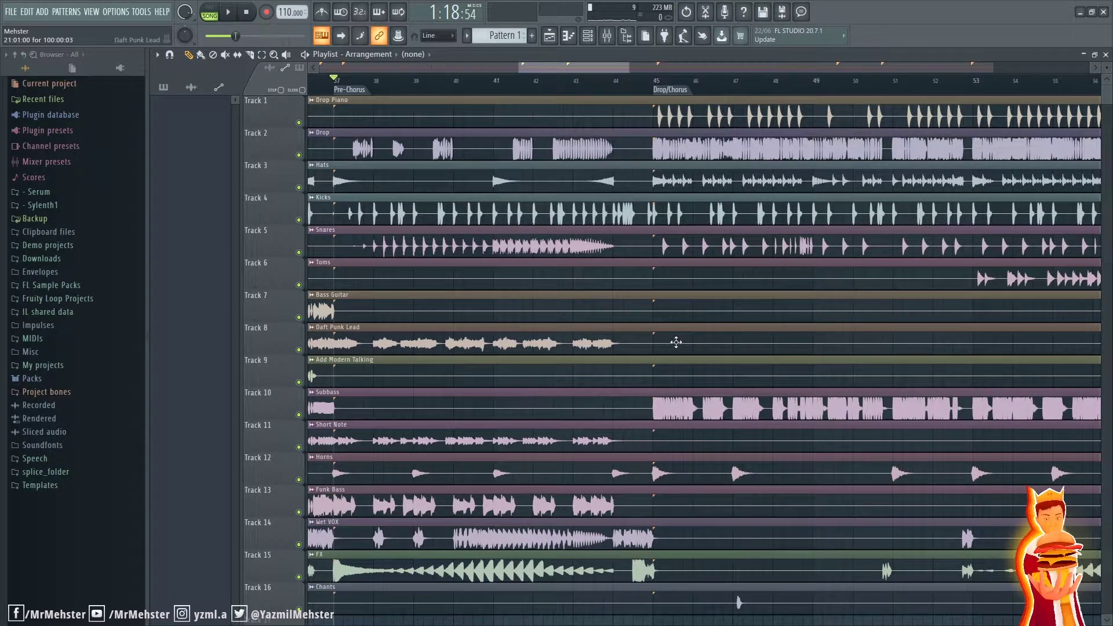
scroll(529, 120, up, 2)
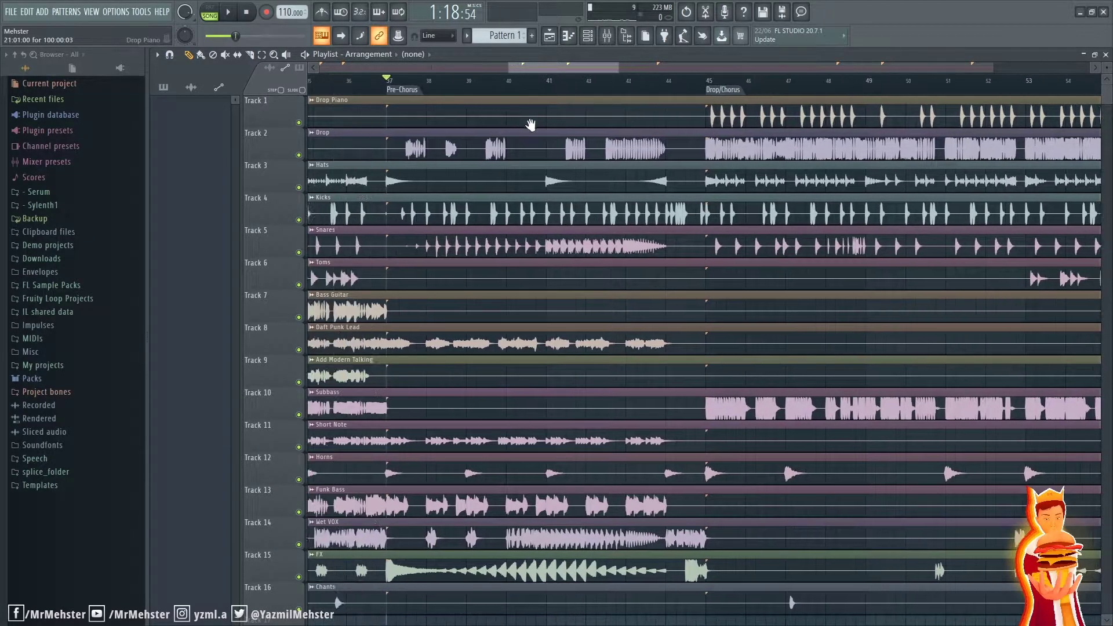
scroll(552, 235, up, 4)
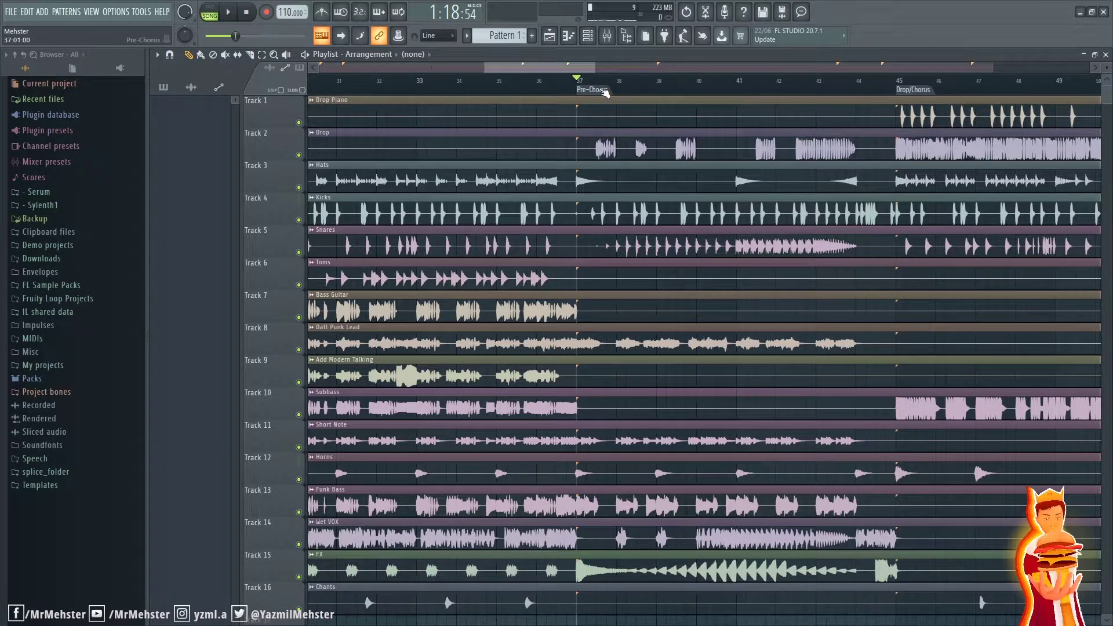
Step: Listen to all stems from just before the Pre-Chorus, around bar 36, into the Drop/Chorus and stop playback
scroll(543, 96, down, 5)
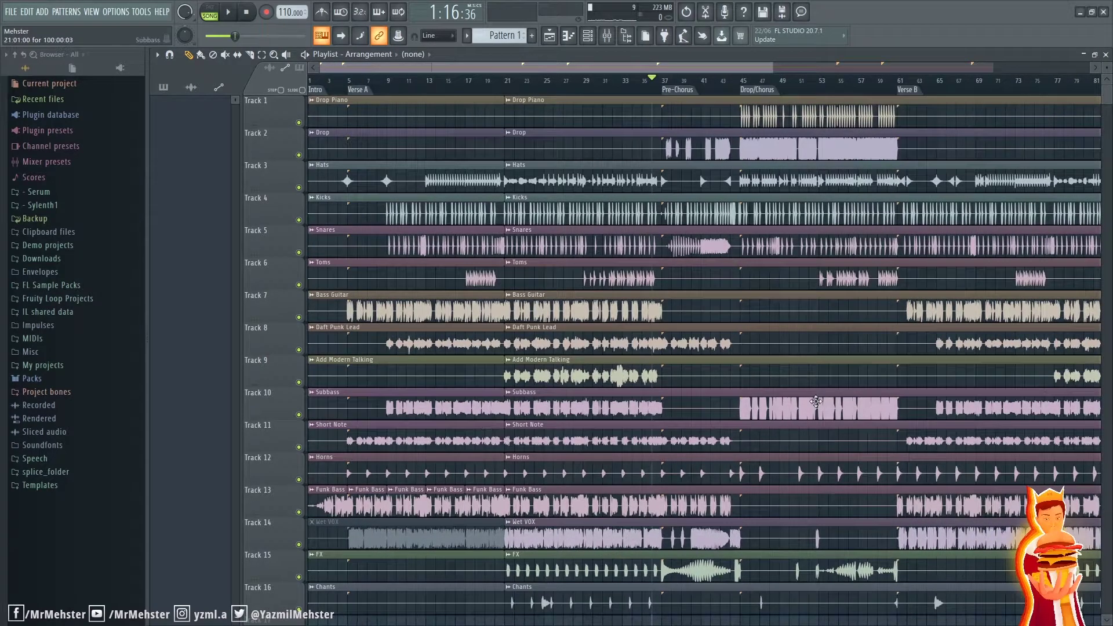
scroll(815, 401, up, 3)
scroll(753, 396, down, 5)
scroll(538, 403, up, 3)
scroll(538, 401, up, 4)
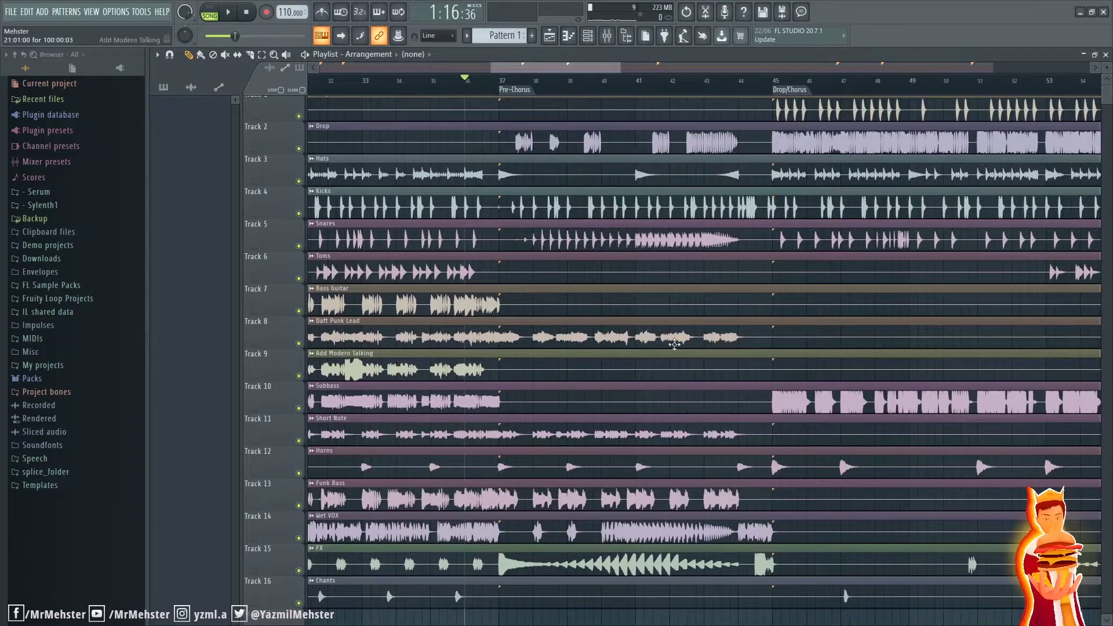
key(space)
scroll(703, 385, up, 1)
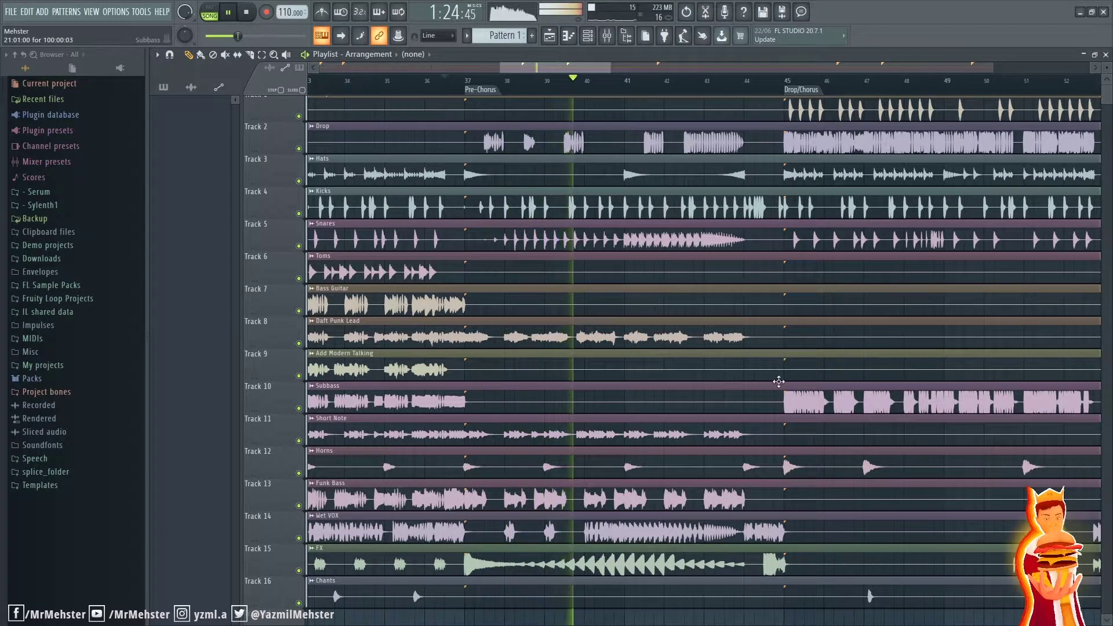
scroll(800, 372, down, 1)
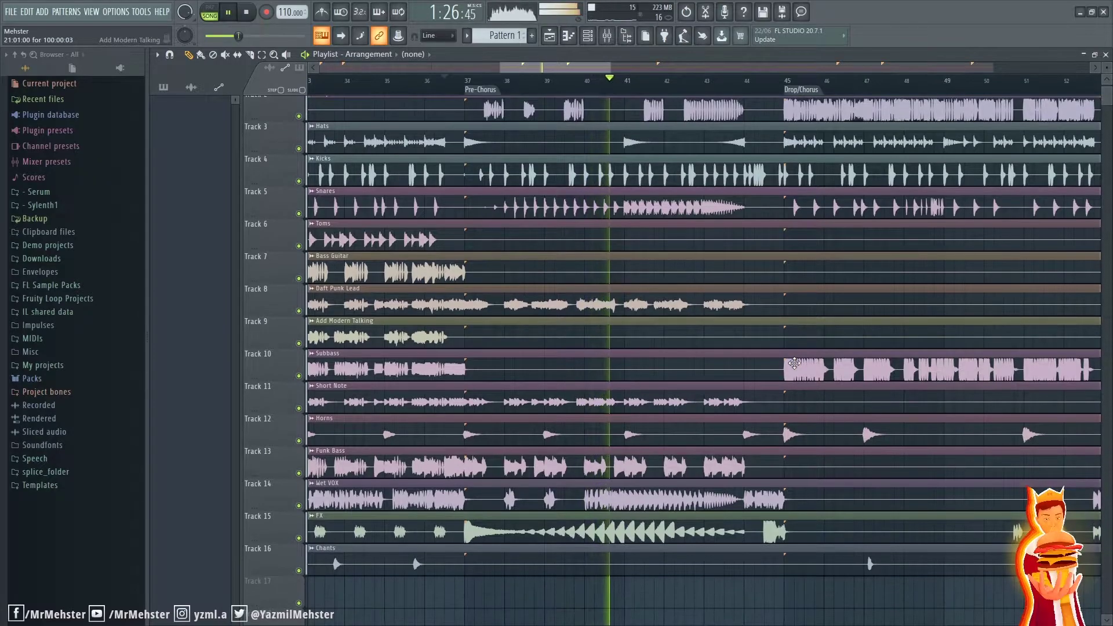
scroll(828, 403, up, 1)
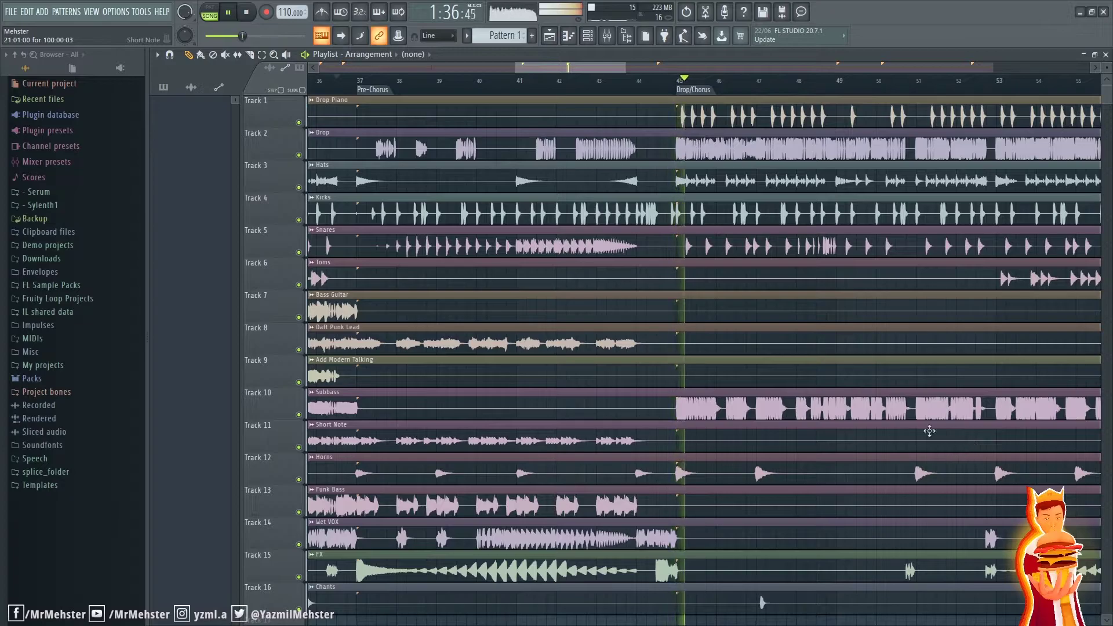
key(space)
Step: Move the playback position to the Drop/Chorus at bar 45 and clear the time selection
scroll(860, 554, right, 3)
double_click(554, 91)
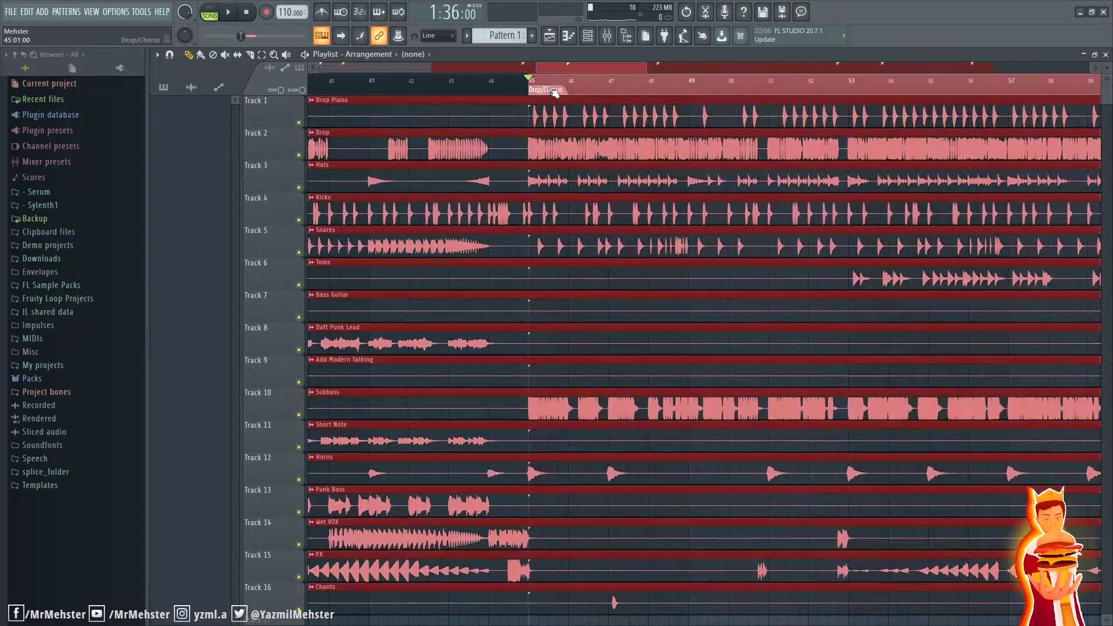
scroll(547, 151, right, 3)
scroll(460, 99, down, 3)
key(ctrl+d)
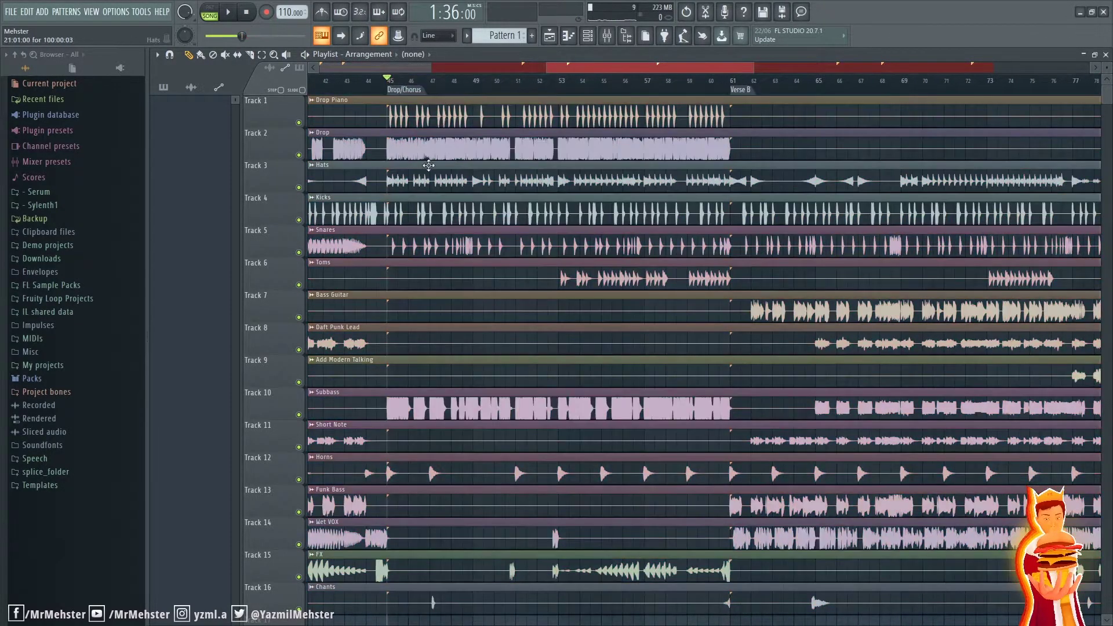
Step: Examine the Drop/Chorus stems between bar 45 and Verse B and solo the Drop stem on track 2
scroll(429, 165, up, 4)
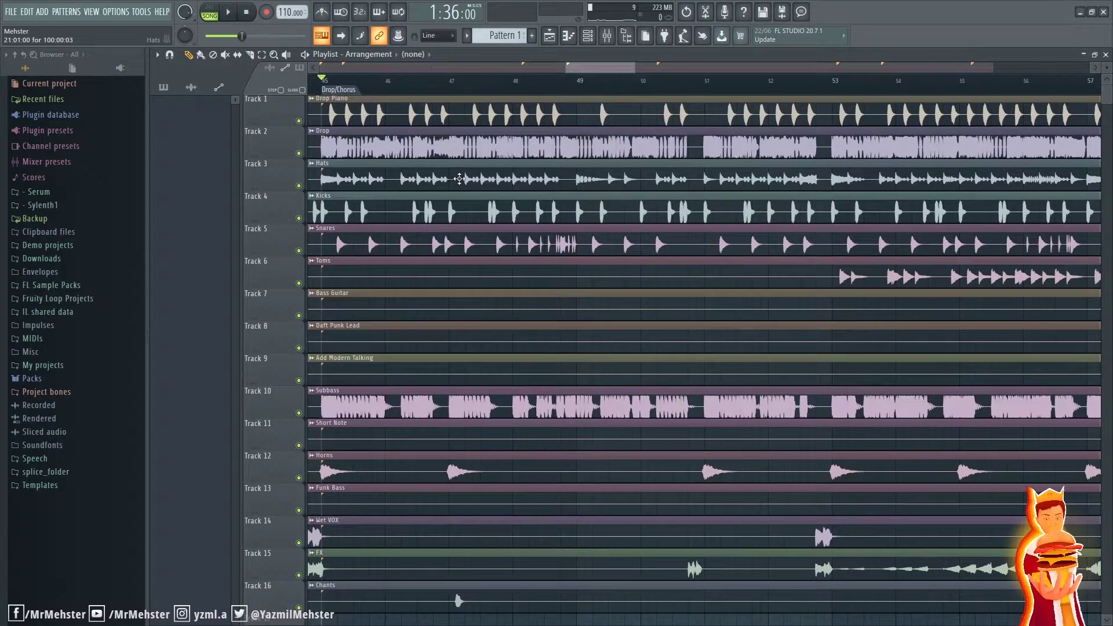
scroll(493, 180, down, 2)
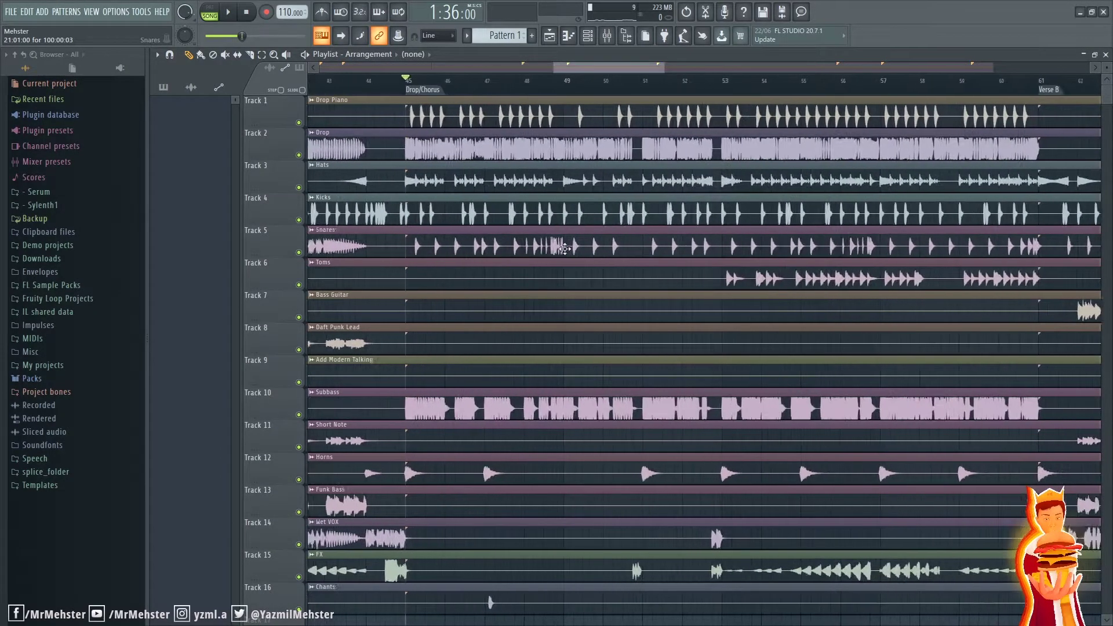
scroll(551, 249, up, 1)
drag(520, 252, 462, 264)
right_click(299, 155)
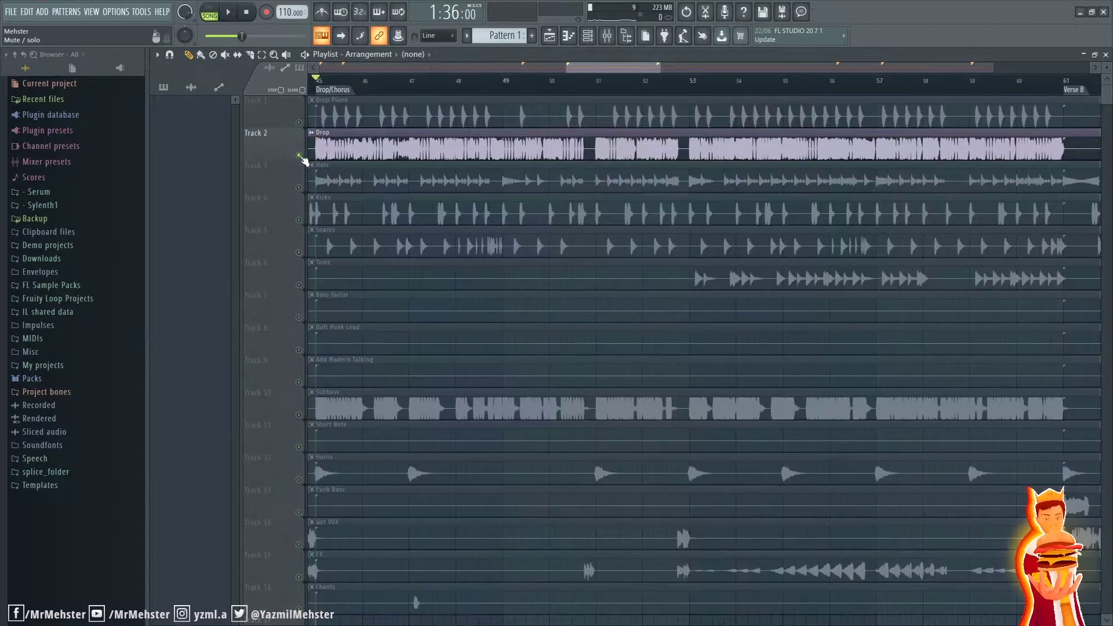
Step: Solo the Funk Bass on track 13 and listen to it from Verse A at bar 5
drag(426, 196, 610, 330)
scroll(504, 212, down, 3)
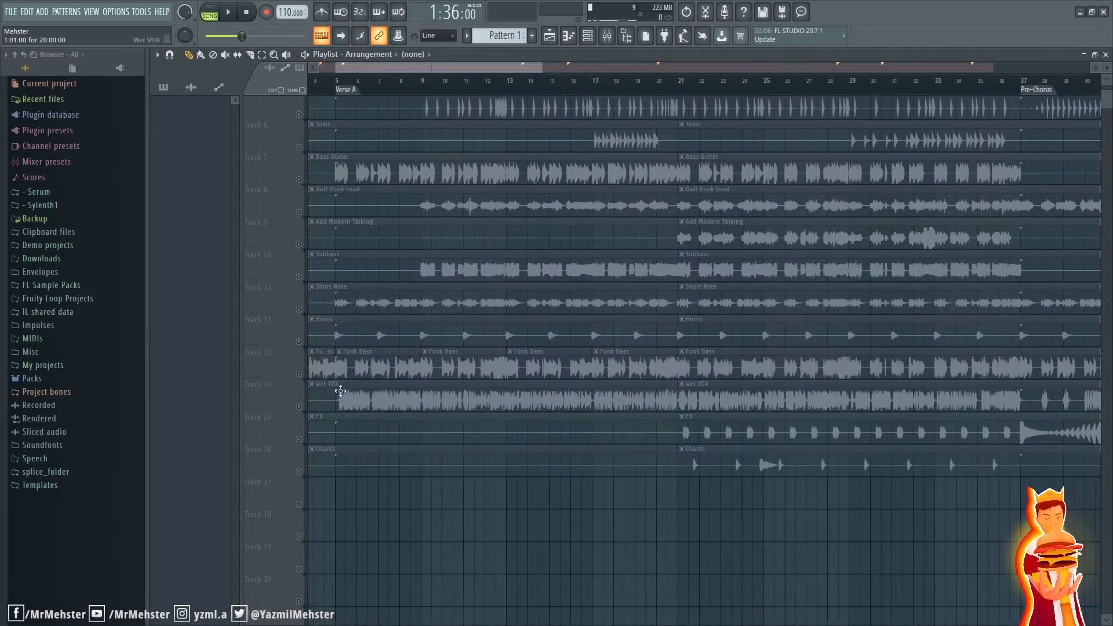
right_click(299, 374)
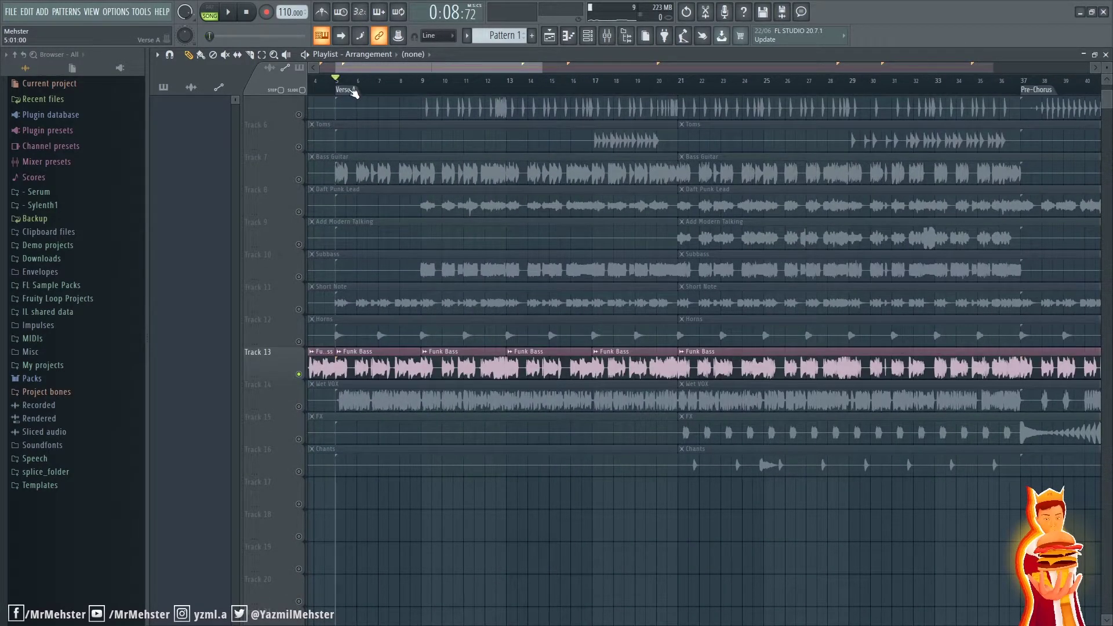
key(space)
Step: Return to the Drop/Chorus and enable the Drop stem on track 2 alongside the Funk Bass
scroll(562, 218, down, 3)
drag(725, 195, 527, 332)
click(299, 156)
scroll(708, 147, up, 2)
scroll(623, 168, up, 1)
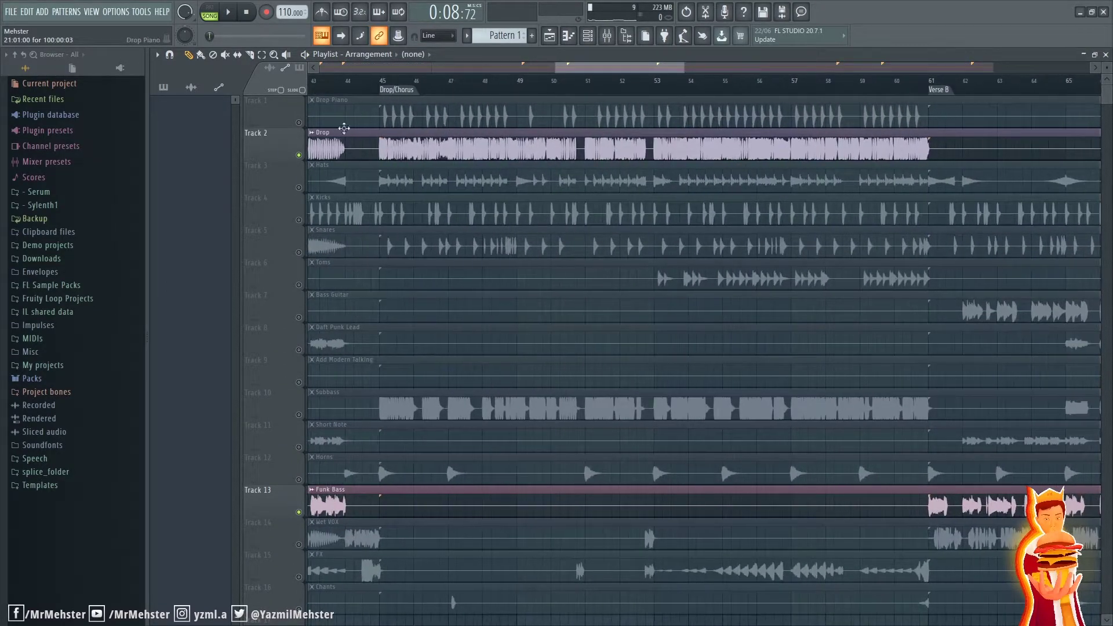
Step: Bring back all stems, listen to the Drop/Chorus from bar 45 and stop playback
right_click(298, 154)
right_click(298, 153)
scroll(401, 92, up, 2)
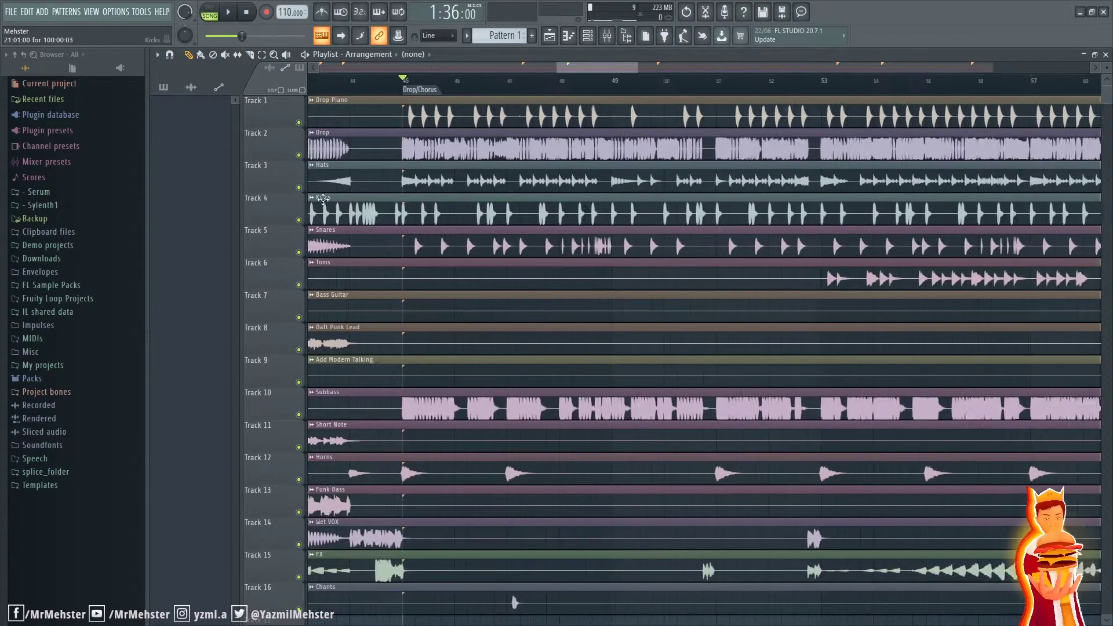
key(space)
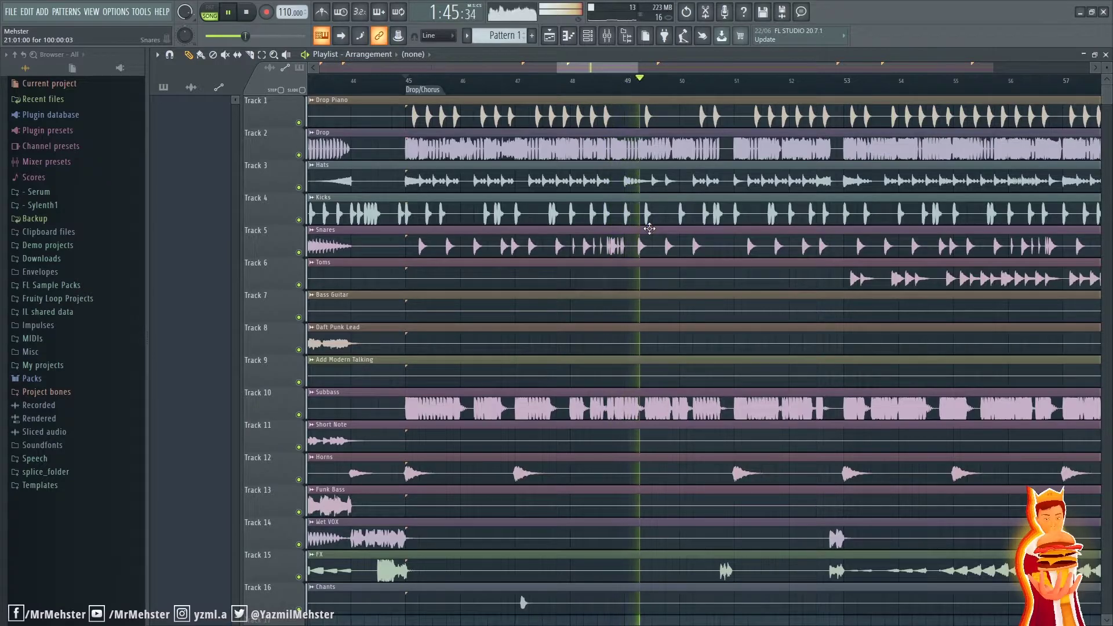
key(space)
Step: Examine how the stems are arranged across the Drop/Chorus from bar 45 to Verse B, including the Subbass on track 10
scroll(449, 177, up, 5)
scroll(449, 177, down, 6)
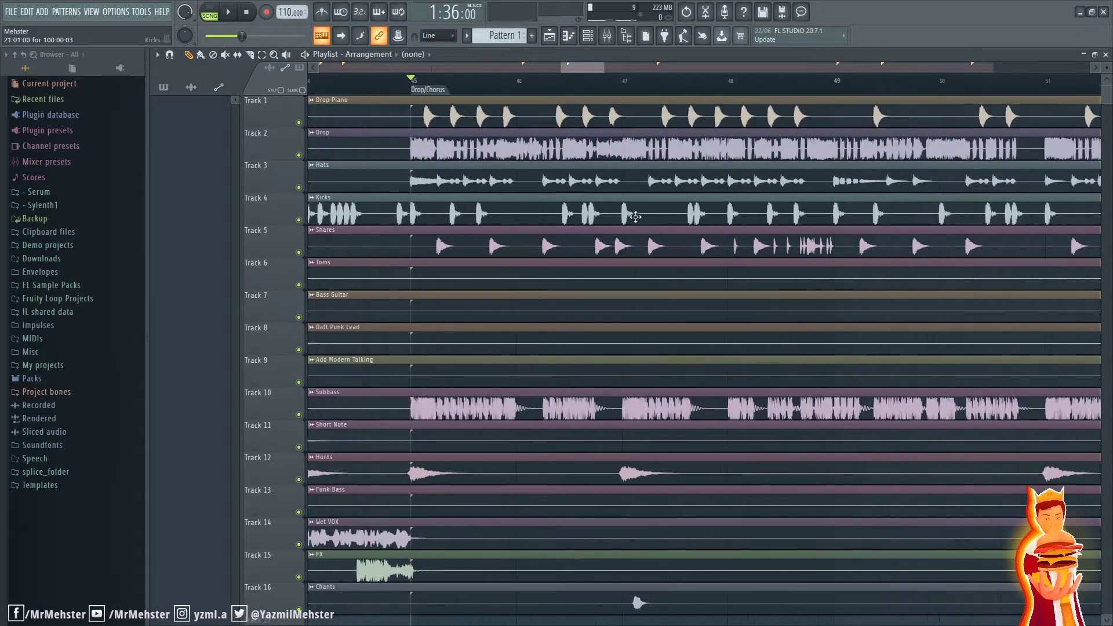
scroll(547, 231, down, 3)
scroll(599, 228, up, 1)
drag(599, 229, 607, 243)
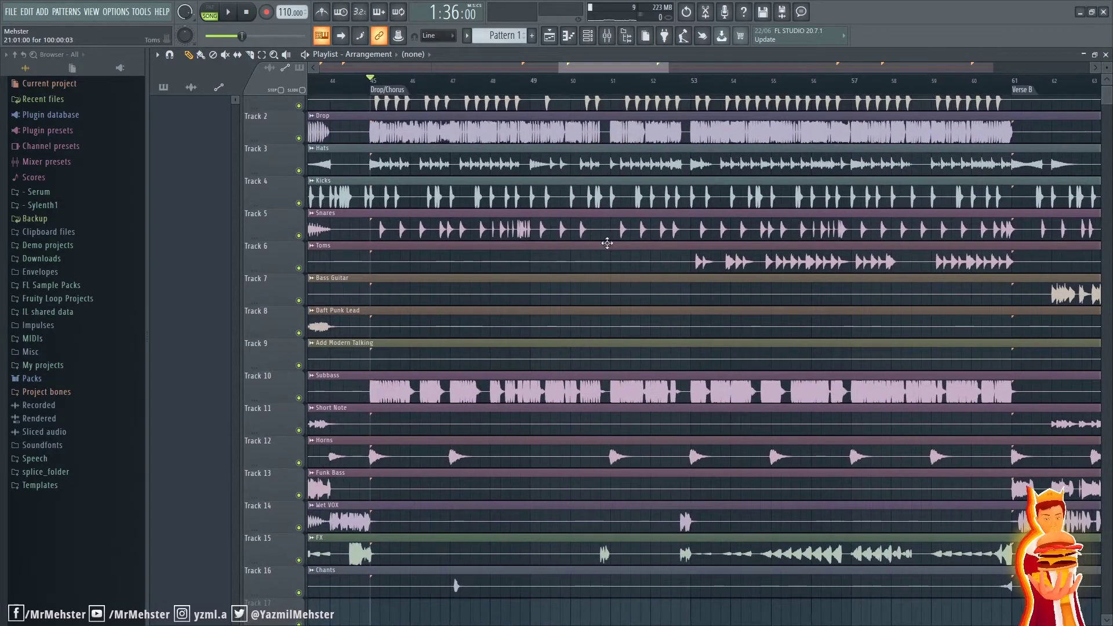
scroll(464, 321, up, 2)
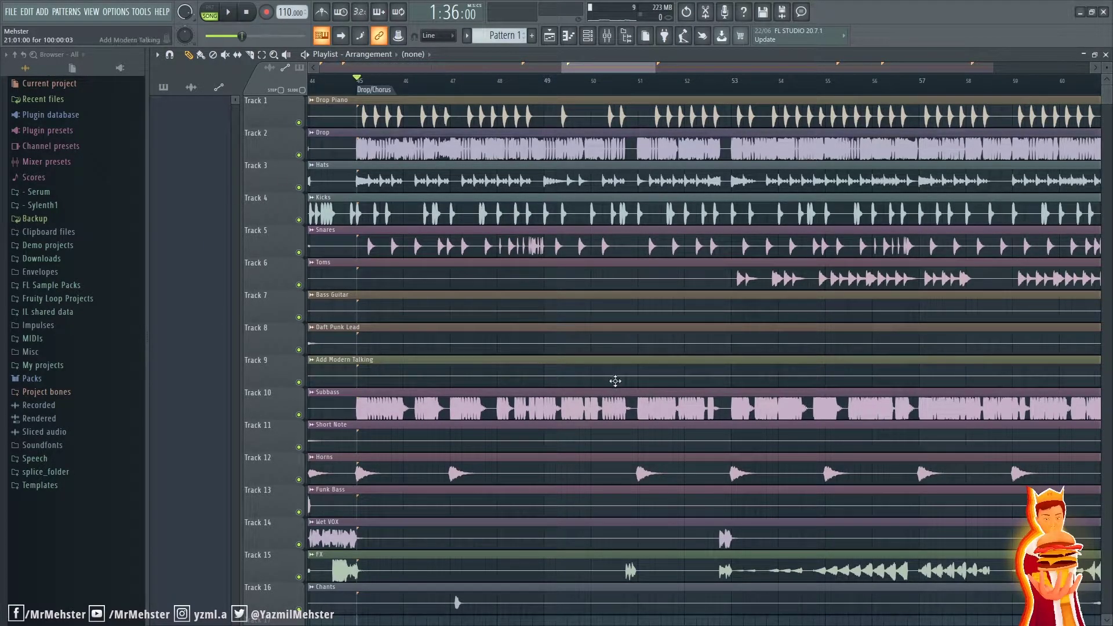
scroll(576, 367, down, 3)
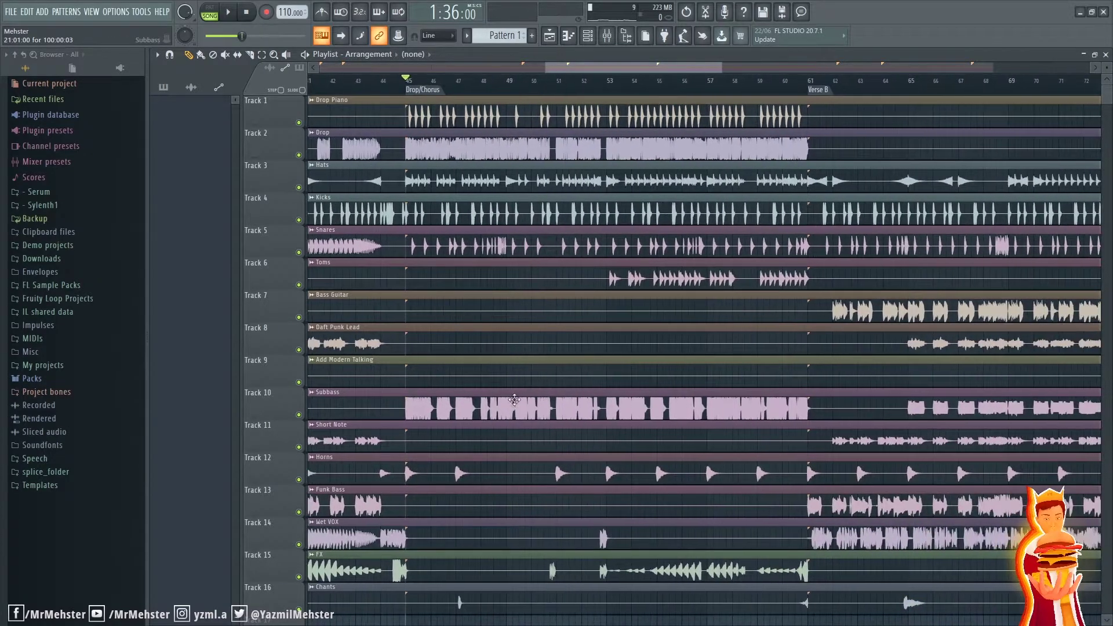
scroll(502, 398, up, 3)
drag(502, 398, 719, 391)
scroll(699, 386, down, 4)
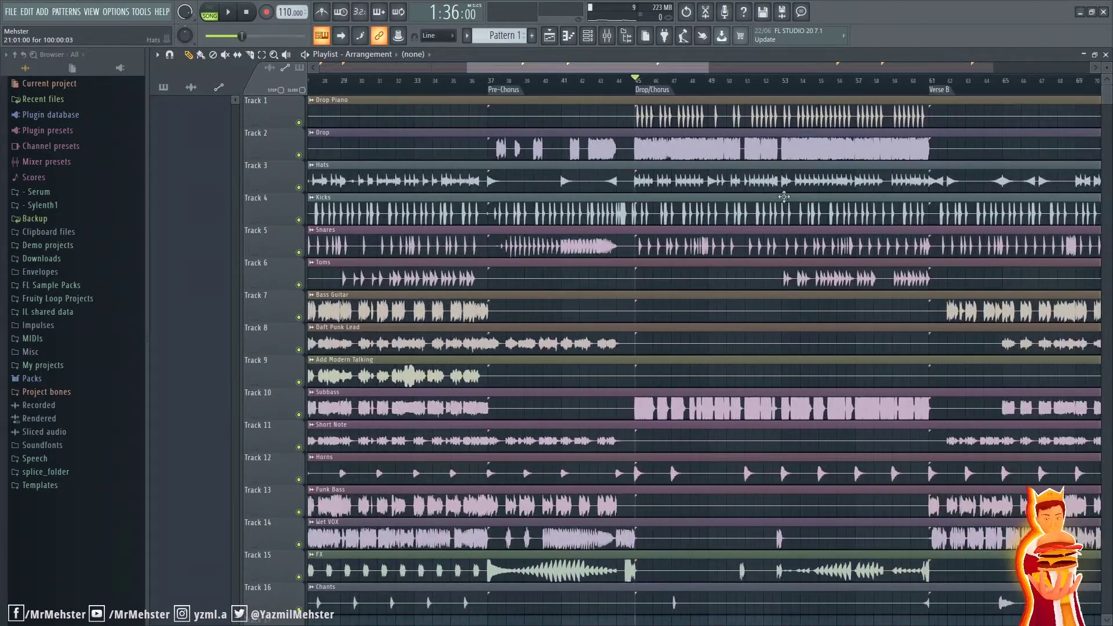
Step: Solo the Hats on track 3, listen to them in the Drop/Chorus from bar 45 and stop playback
scroll(748, 185, up, 4)
right_click(299, 187)
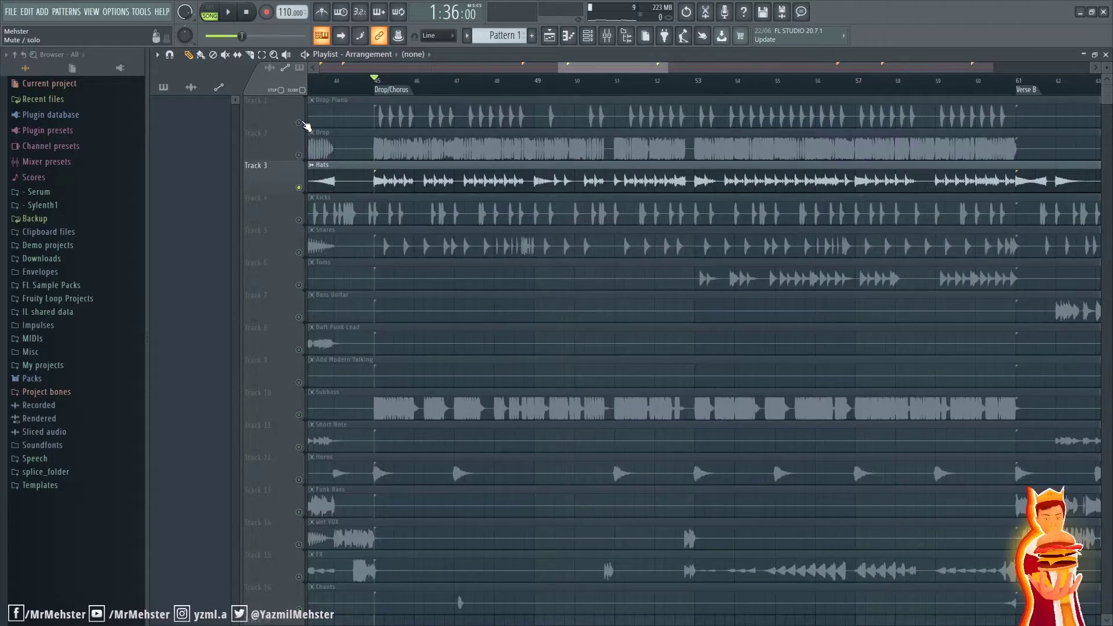
key(space)
scroll(467, 291, up, 1)
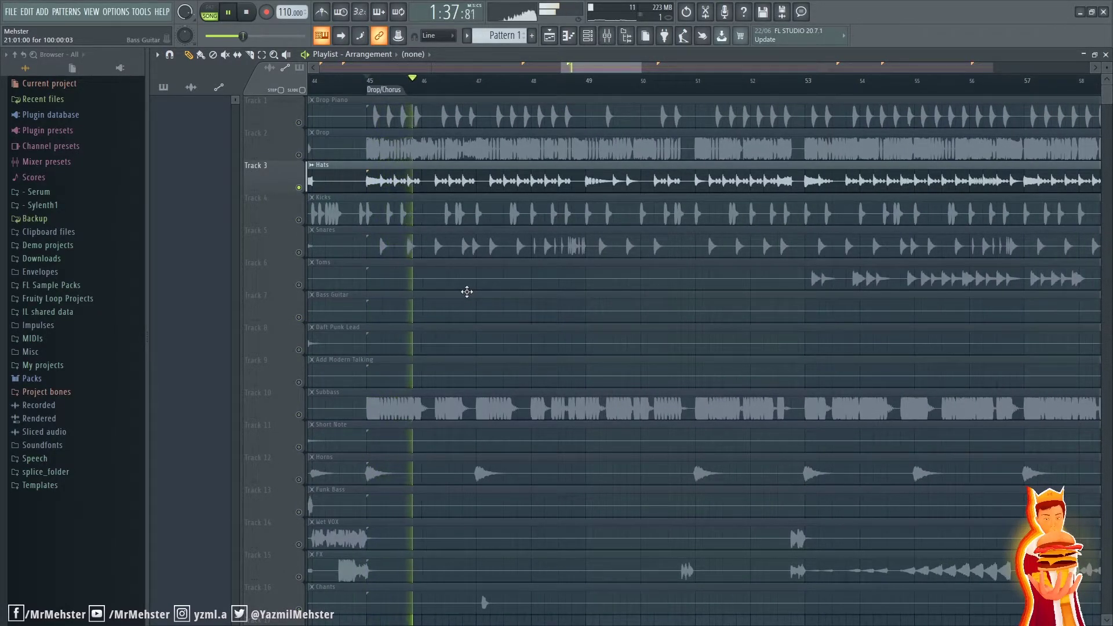
scroll(513, 290, down, 1)
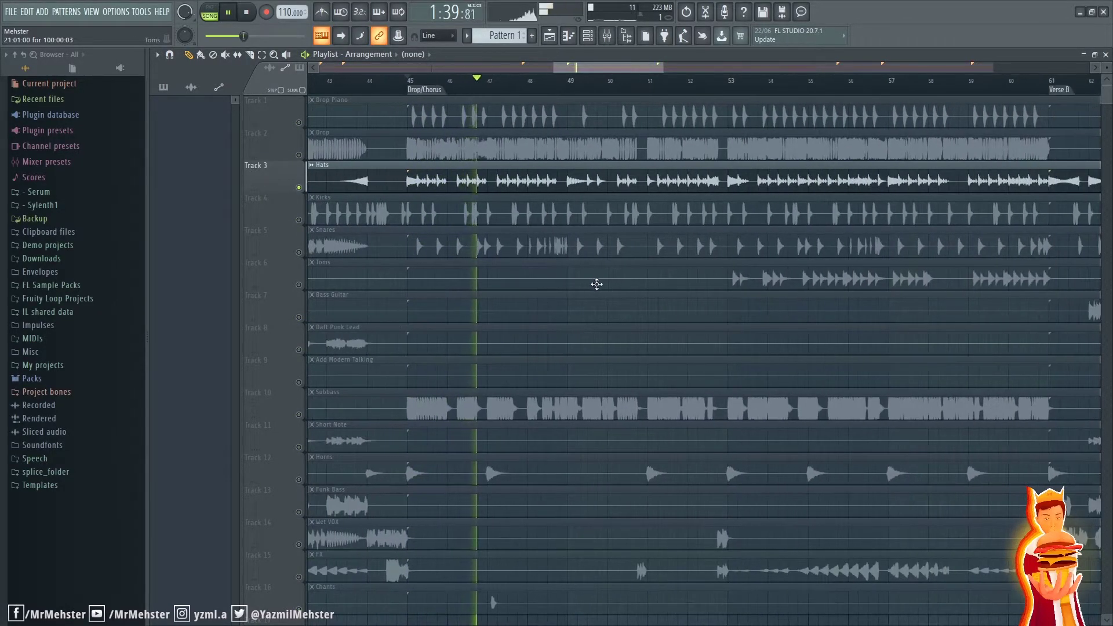
scroll(596, 284, up, 1)
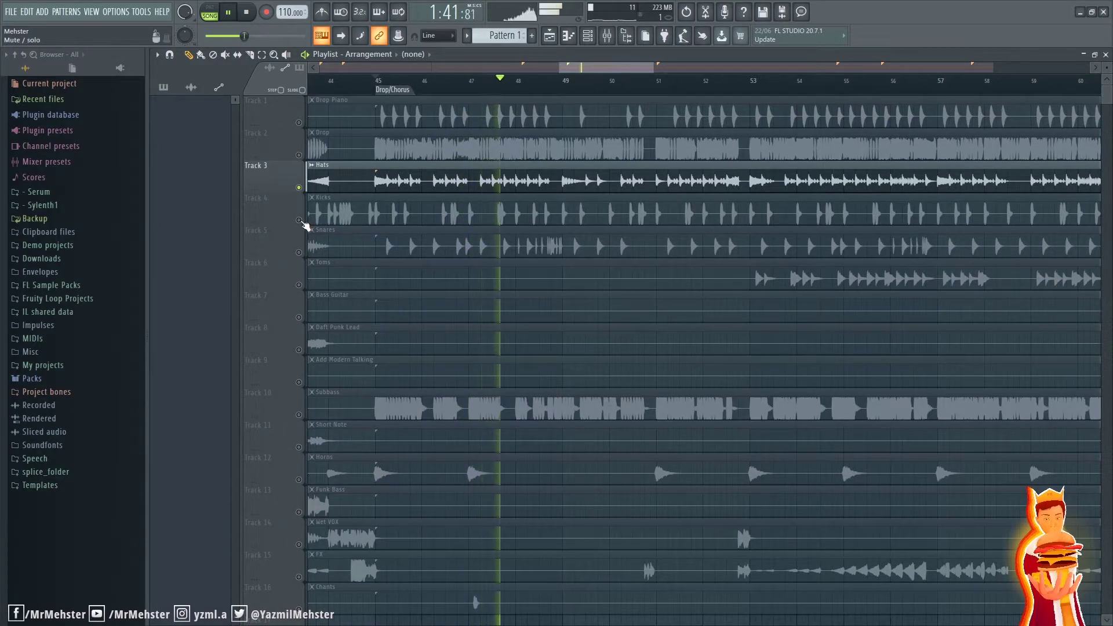
scroll(692, 279, up, 2)
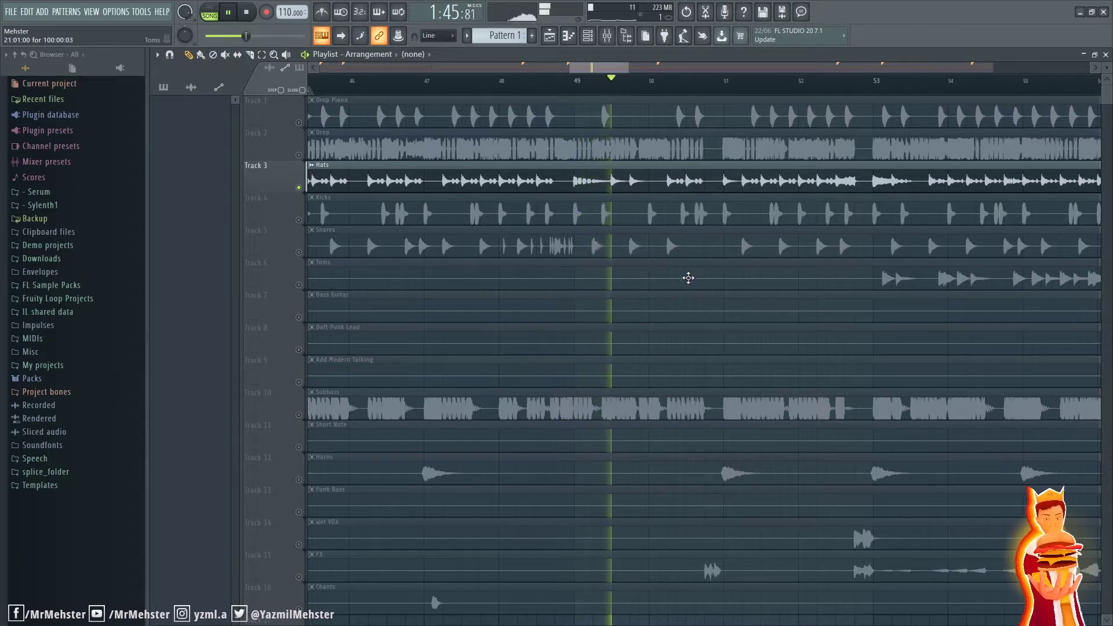
key(space)
scroll(654, 263, down, 2)
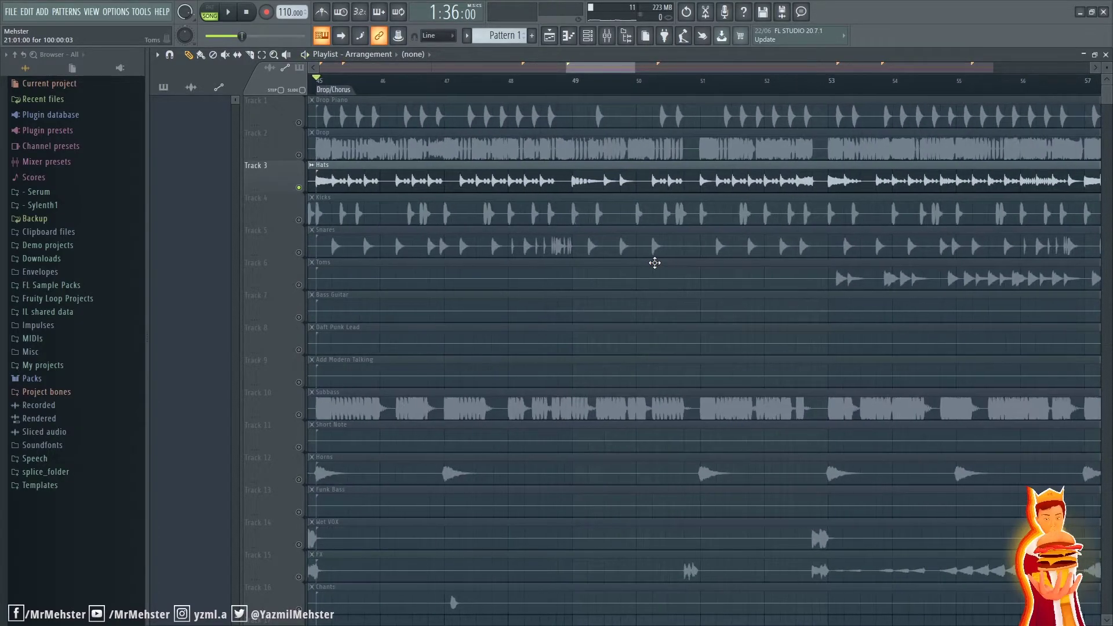
Step: Solo the Drop stem on track 2 around bar 49 and audition it together with the Subbass on track 10
scroll(655, 263, up, 5)
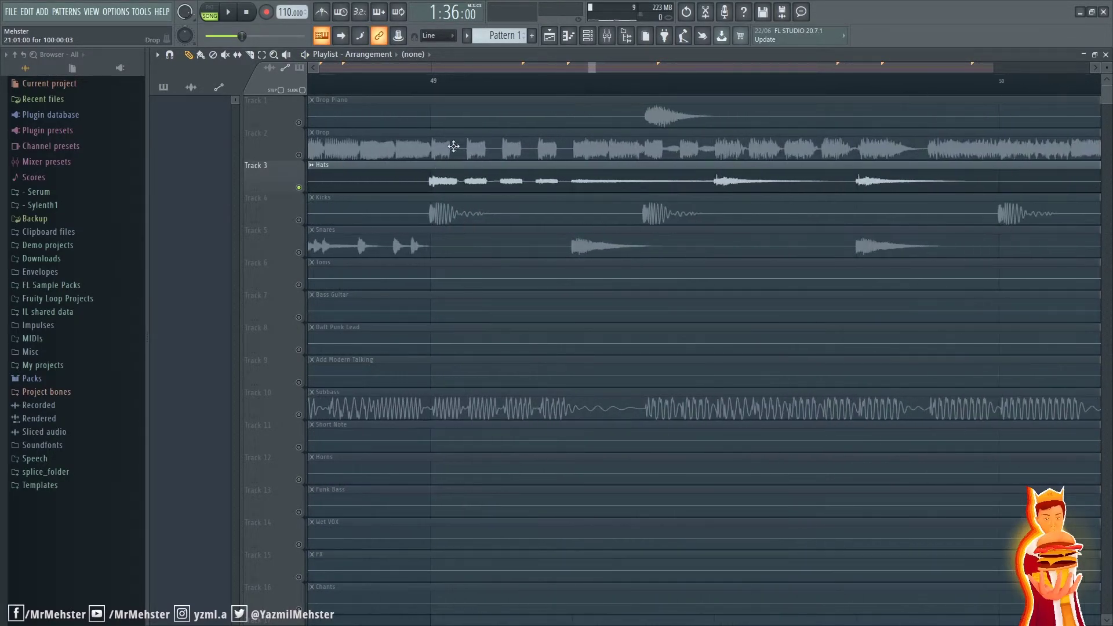
click(454, 146)
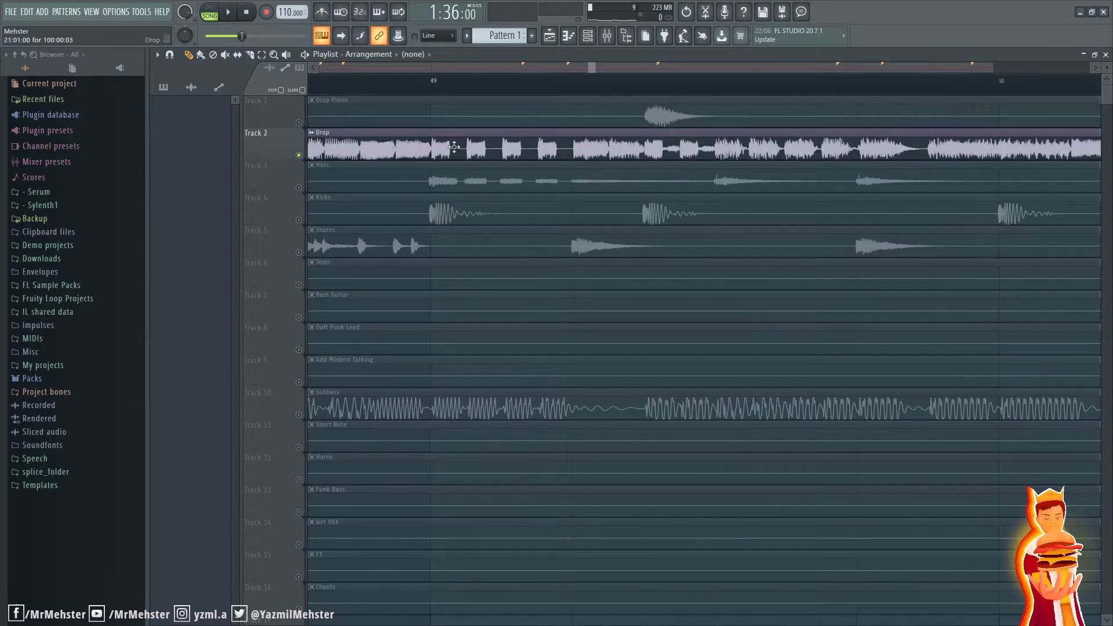
shift+click(315, 186)
click(299, 415)
click(434, 81)
key(space)
key(space)
Step: Bring back all stems and play the Drop/Chorus from bar 45
scroll(499, 244, down, 3)
scroll(498, 244, down, 4)
drag(497, 244, 574, 176)
scroll(574, 176, down, 1)
right_click(299, 126)
right_click(299, 126)
scroll(411, 204, up, 3)
key(space)
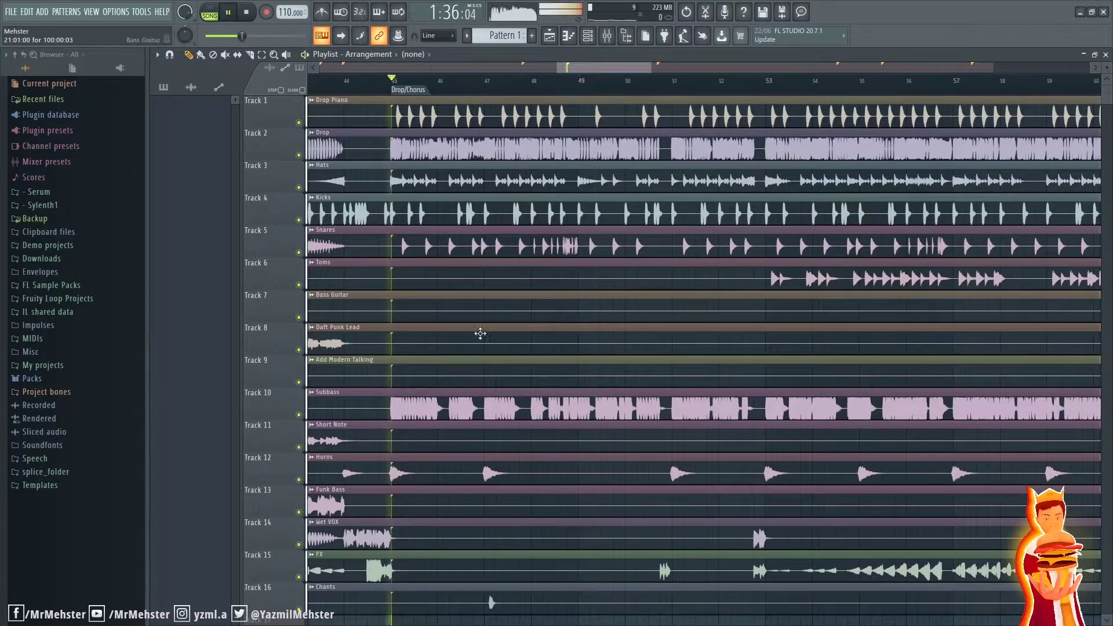
Step: Follow the full mix through the first half of the Drop/Chorus, examining how the stems are arranged up to bar 53
scroll(464, 313, up, 3)
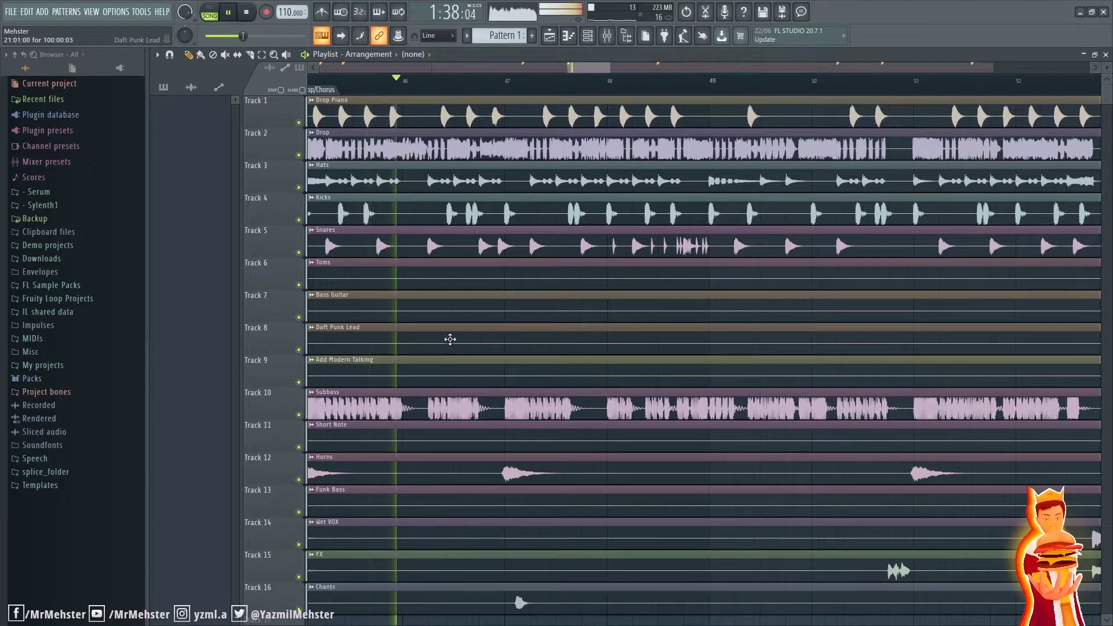
scroll(489, 328, down, 1)
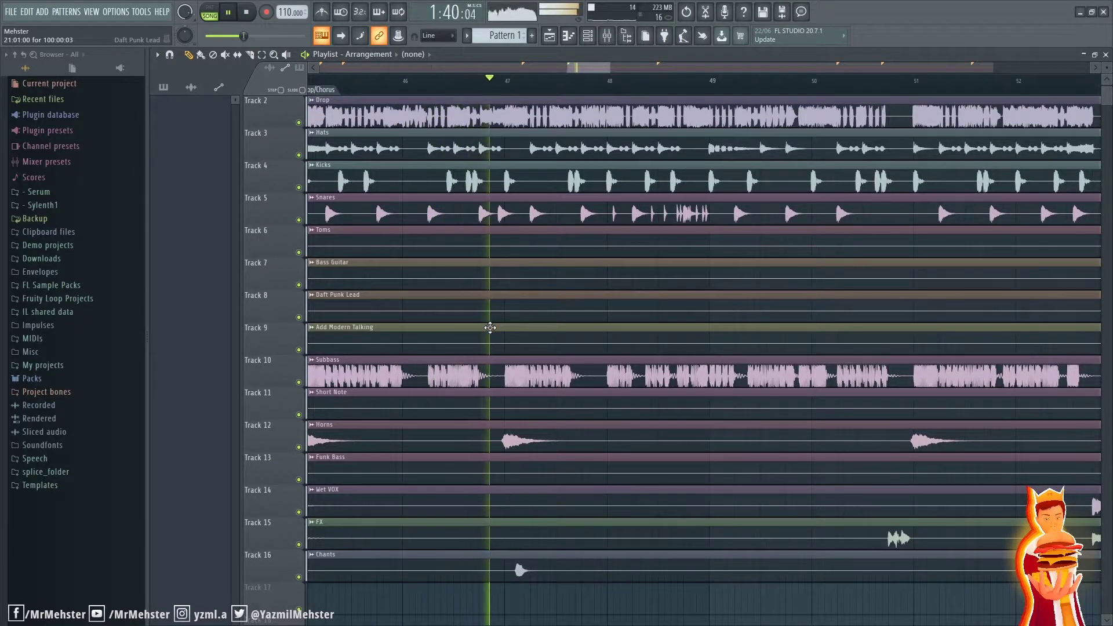
scroll(490, 328, down, 3)
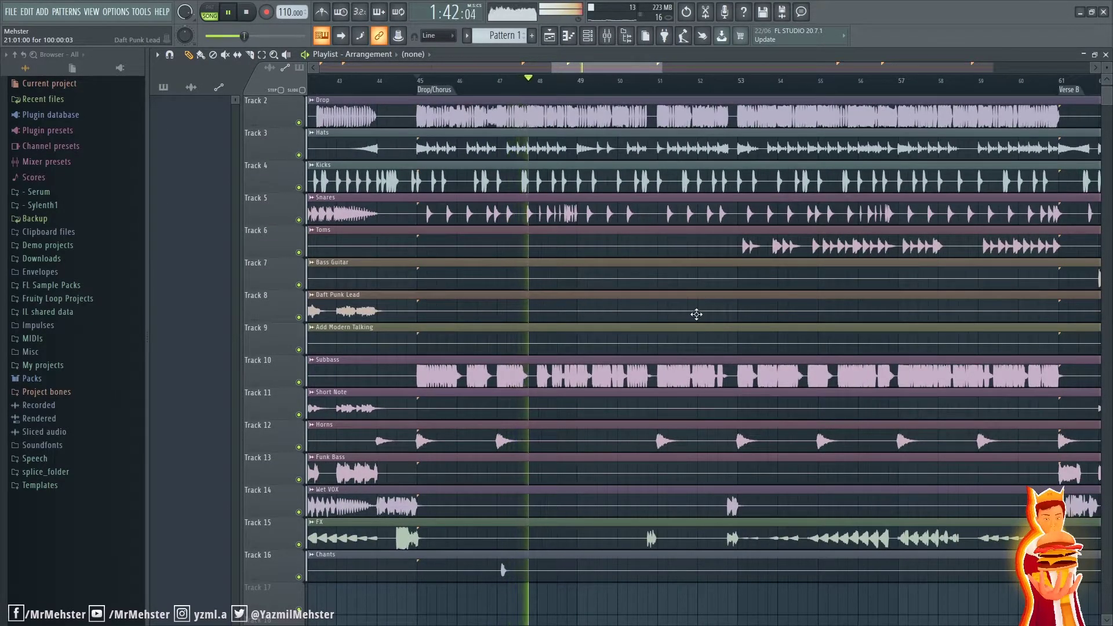
scroll(697, 314, down, 5)
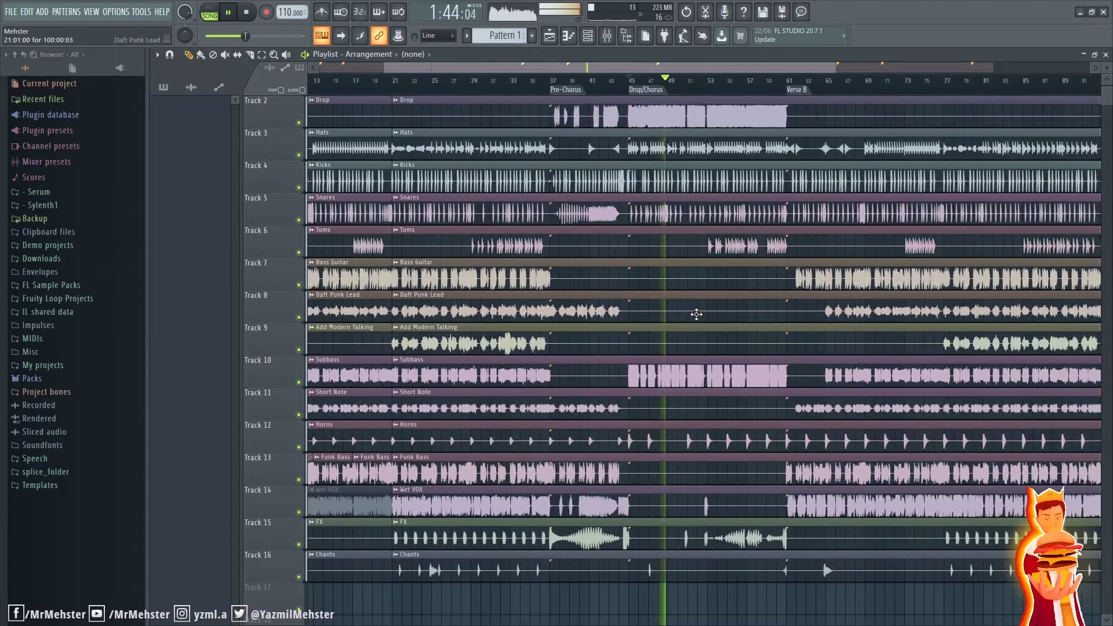
scroll(696, 315, up, 5)
scroll(737, 325, up, 2)
scroll(742, 329, up, 1)
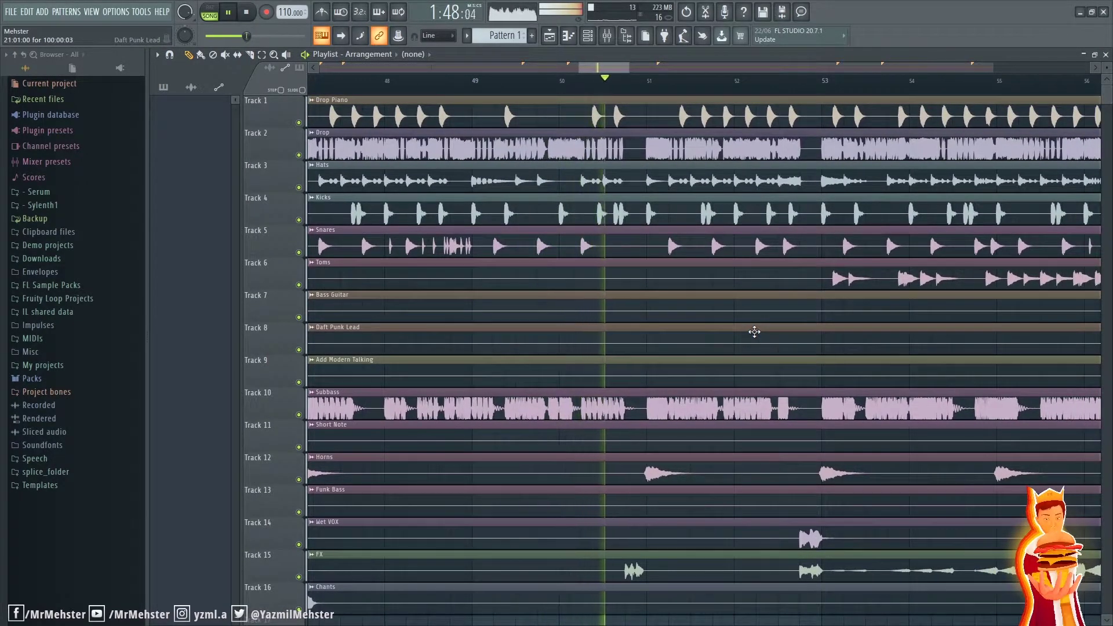
Step: Follow the playing mix into the second half of the Drop/Chorus, examining the Toms, FX and other stems from bar 53
drag(752, 331, 551, 322)
scroll(691, 341, down, 2)
scroll(626, 319, up, 2)
scroll(684, 321, up, 1)
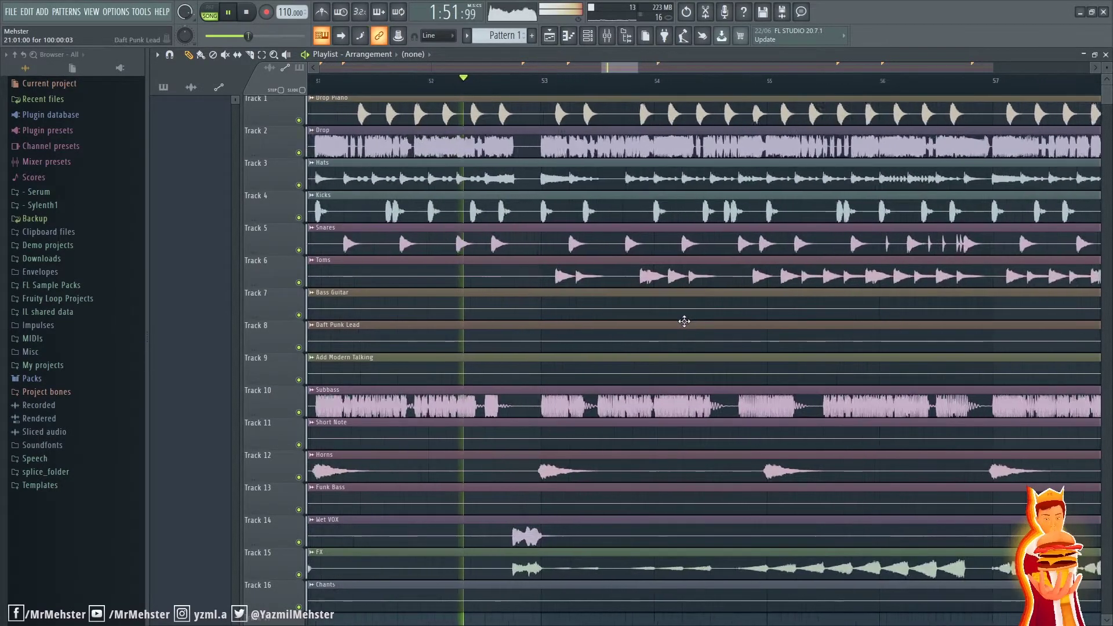
scroll(685, 321, up, 1)
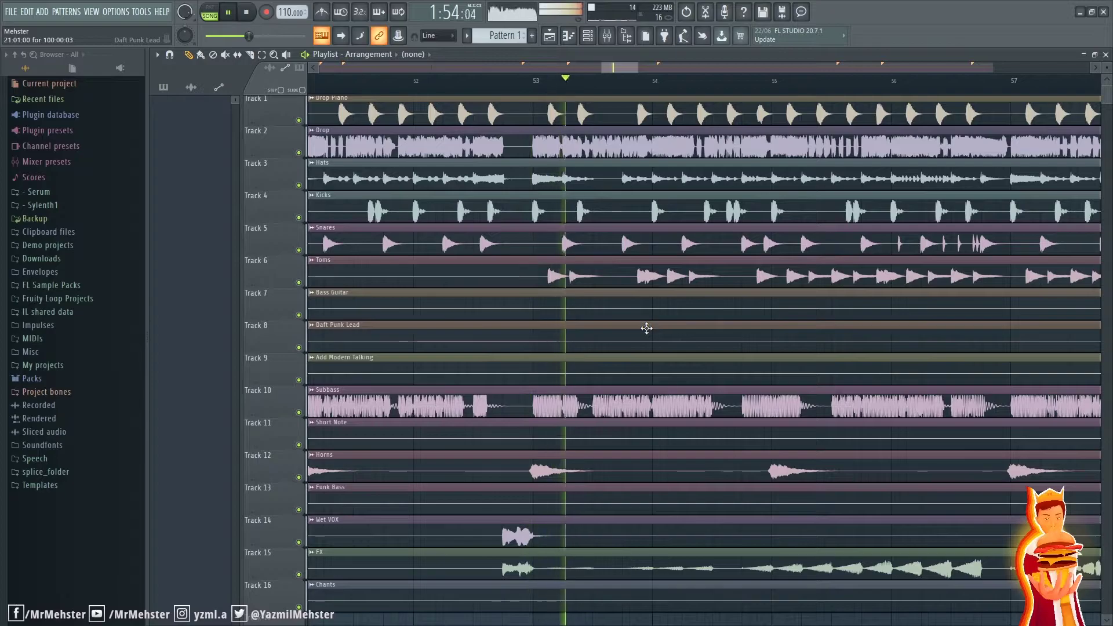
drag(646, 328, 645, 331)
drag(732, 329, 728, 329)
scroll(724, 330, down, 4)
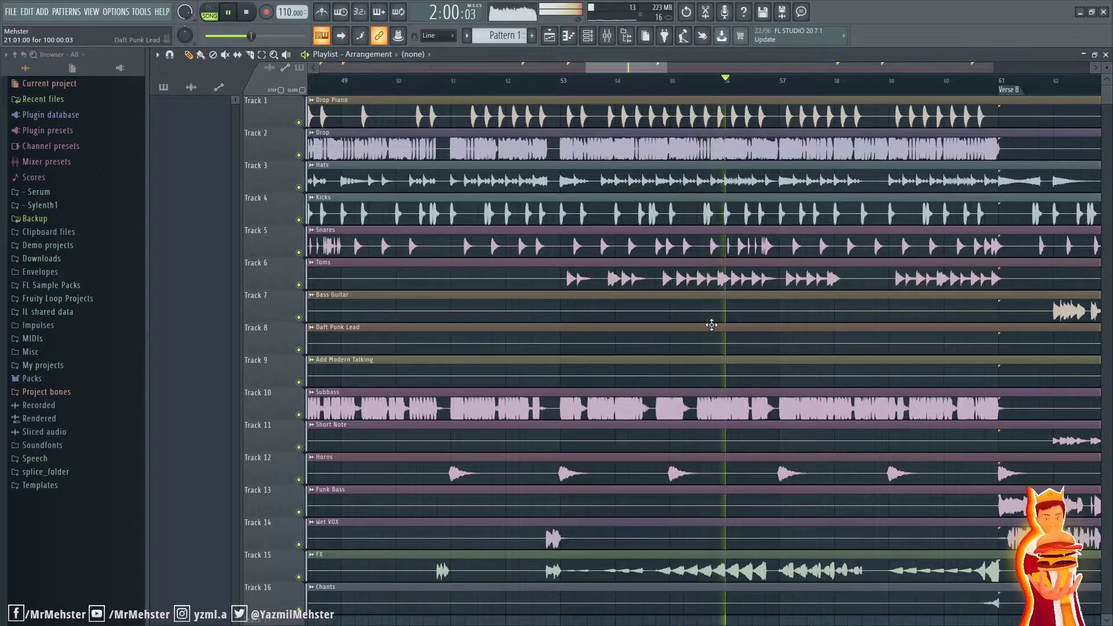
Step: Return to bar 53, examine the stems of the Drop/Chorus's second half and listen to them up to shortly before Verse B
scroll(712, 325, down, 3)
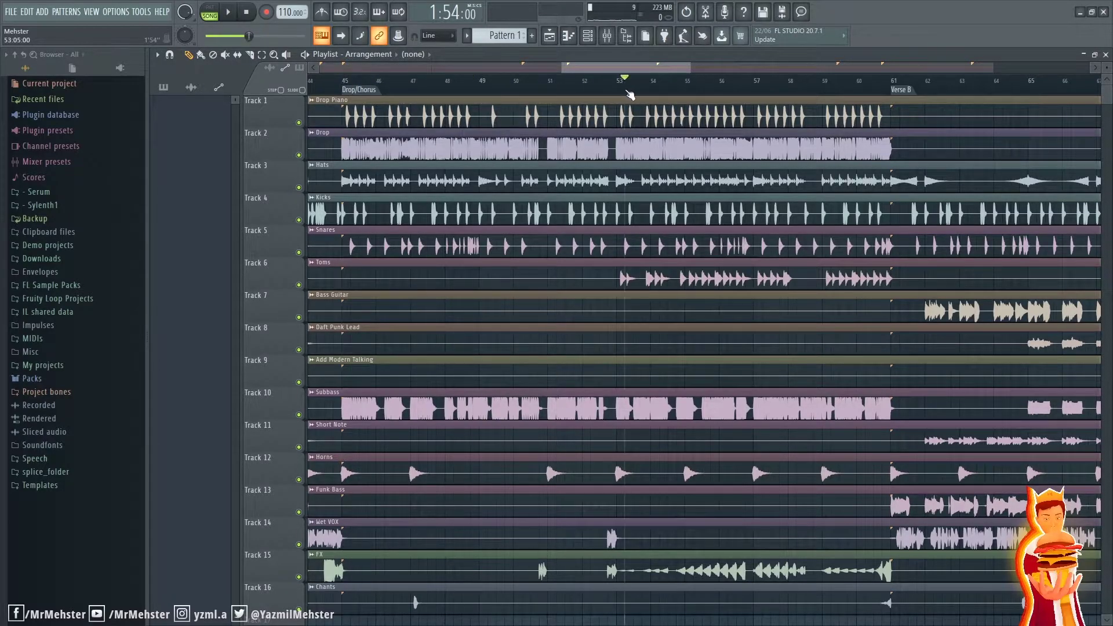
scroll(616, 85, up, 3)
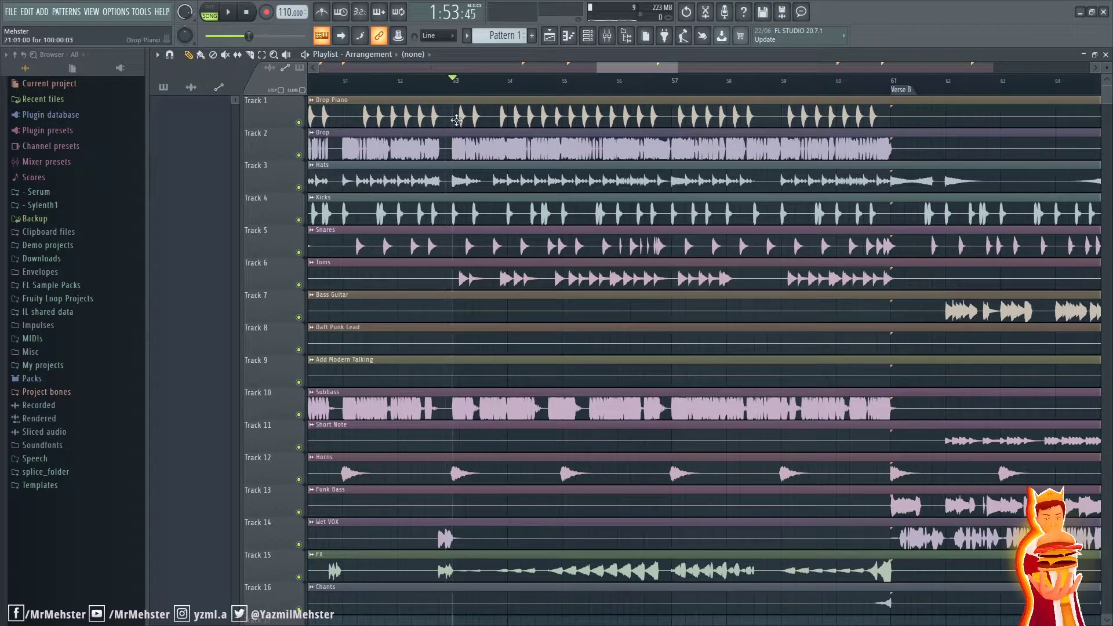
scroll(727, 273, down, 3)
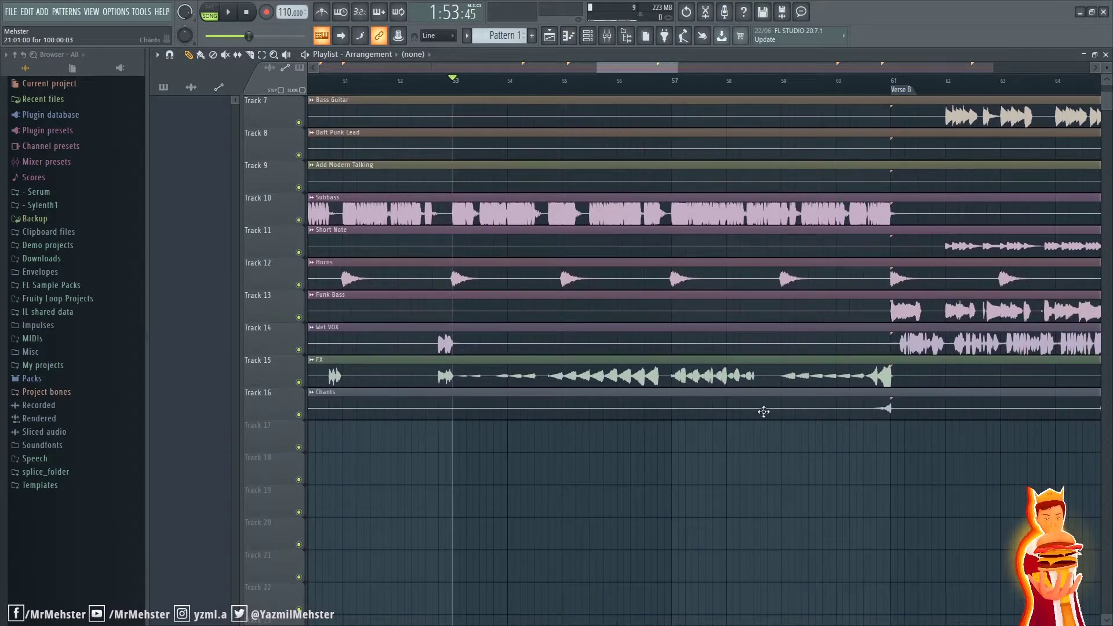
scroll(667, 453, up, 1)
scroll(790, 460, up, 1)
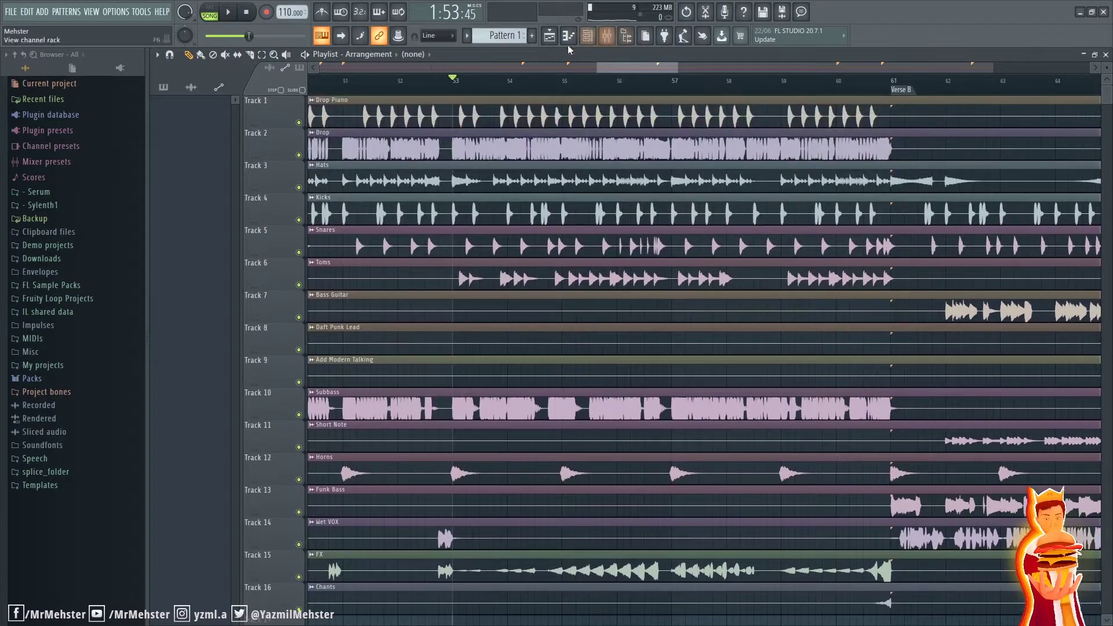
scroll(879, 365, down, 2)
scroll(879, 365, up, 2)
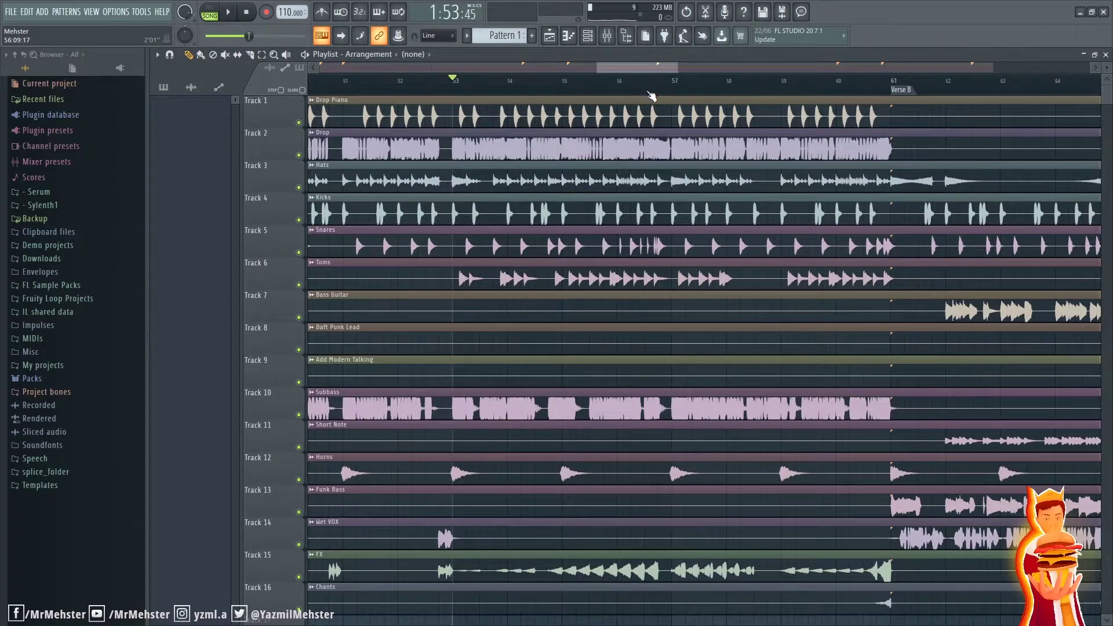
key(space)
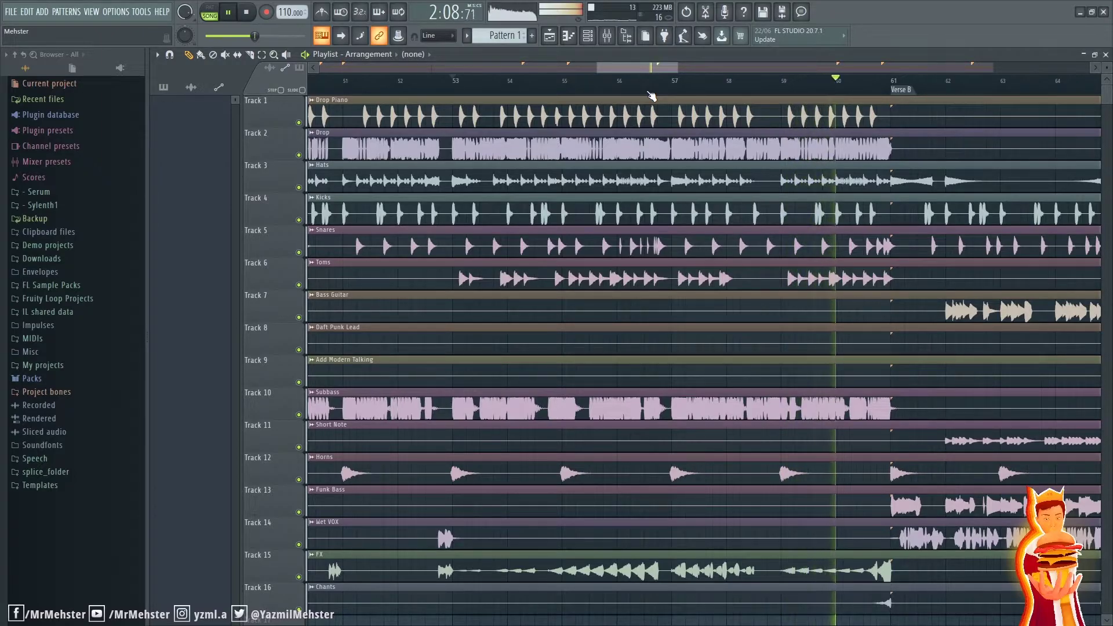
key(space)
Step: Examine the stem layout from Verse B at bar 61 to the second Drop/Chorus and compare it with the whole arrangement
scroll(794, 210, right, 4)
scroll(794, 210, down, 6)
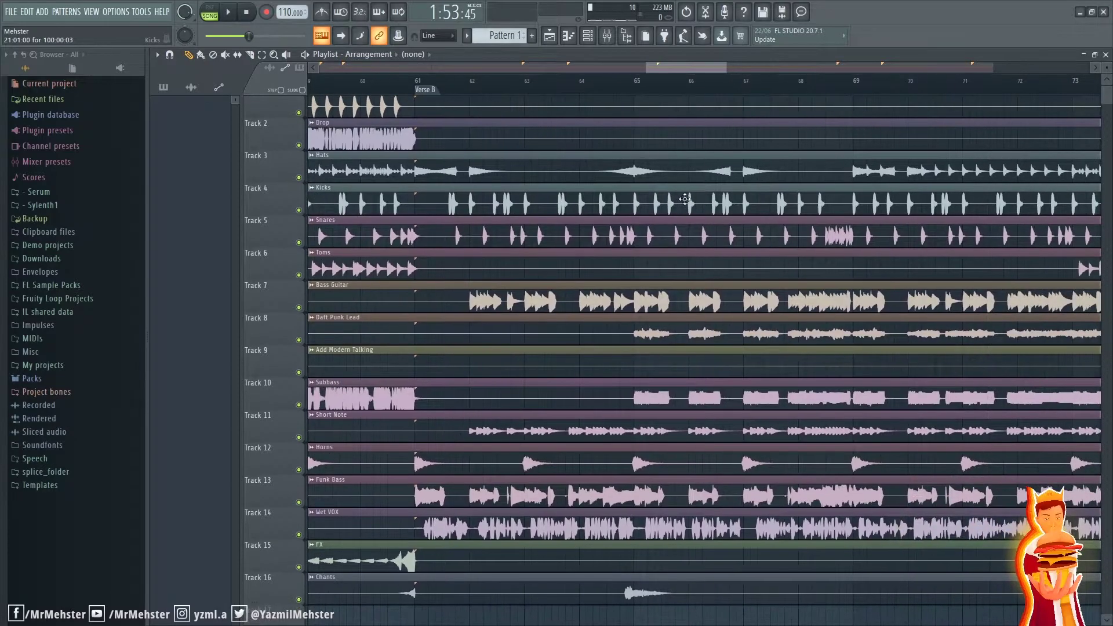
scroll(772, 184, up, 6)
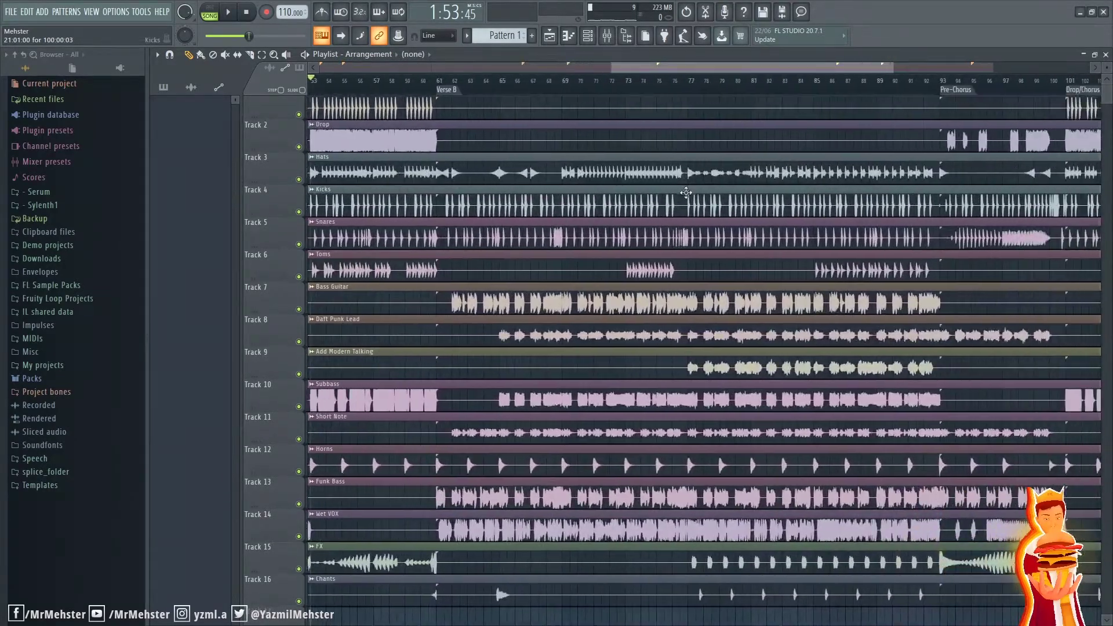
scroll(720, 199, down, 8)
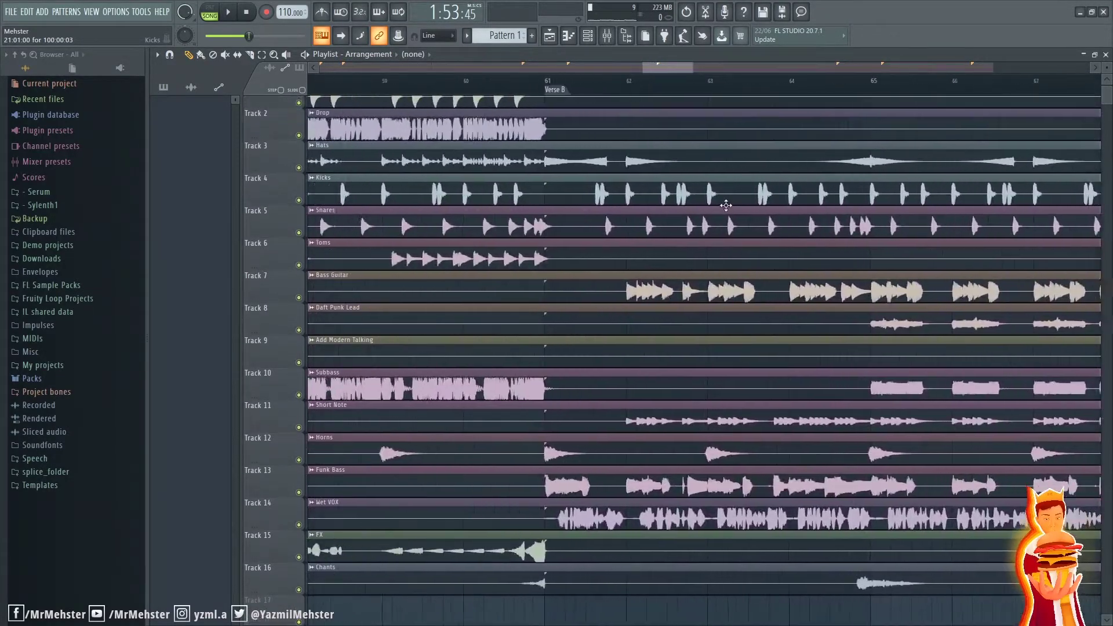
drag(657, 168, 747, 165)
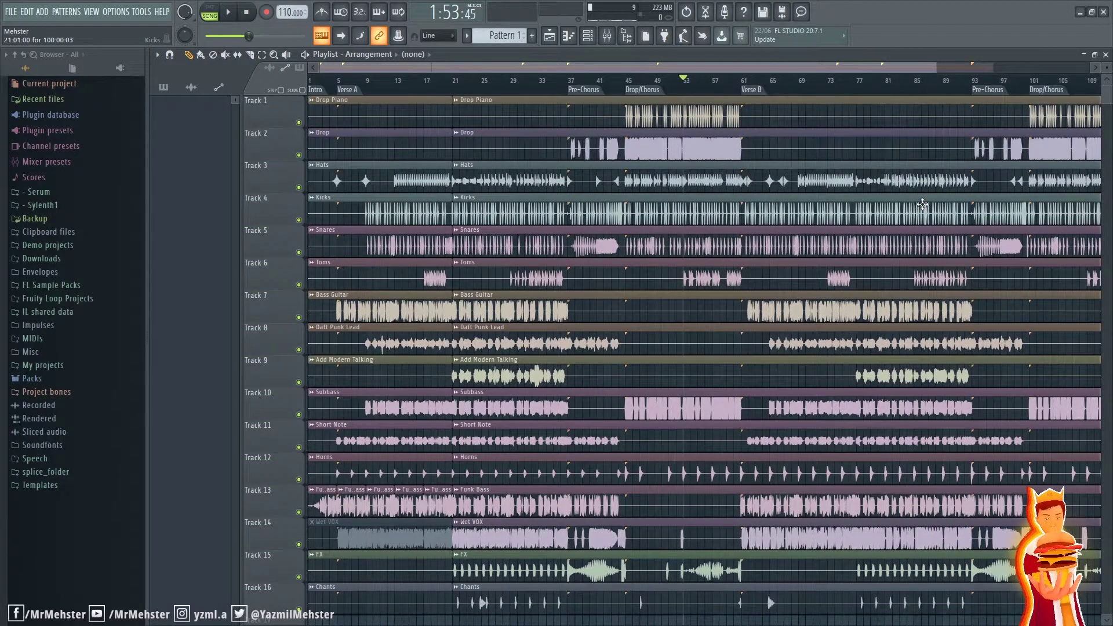
scroll(923, 204, up, 1)
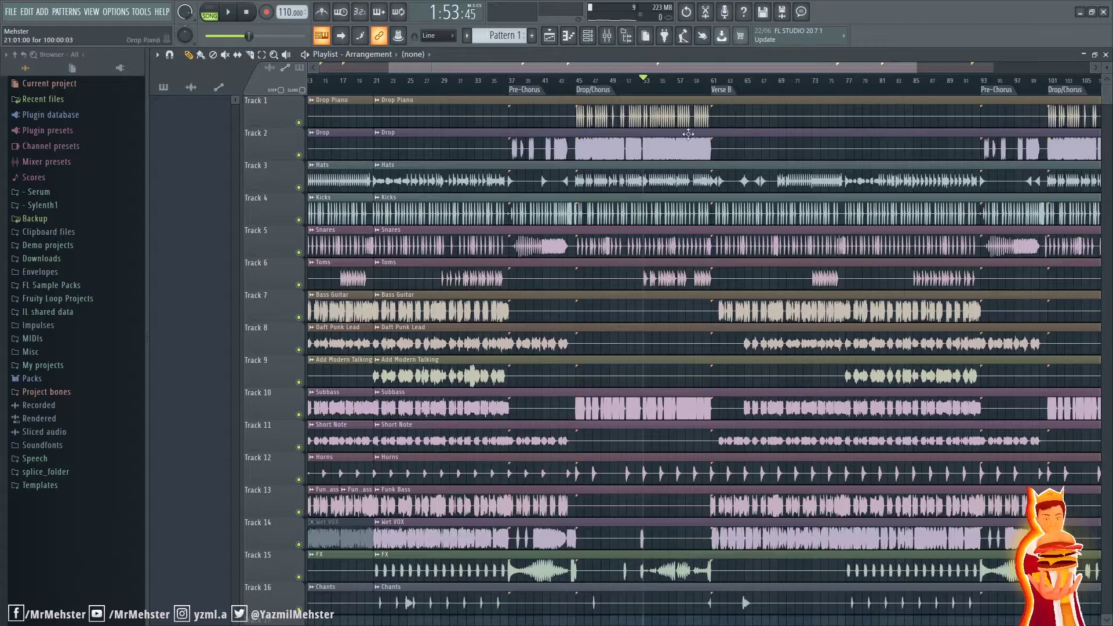
scroll(668, 171, down, 2)
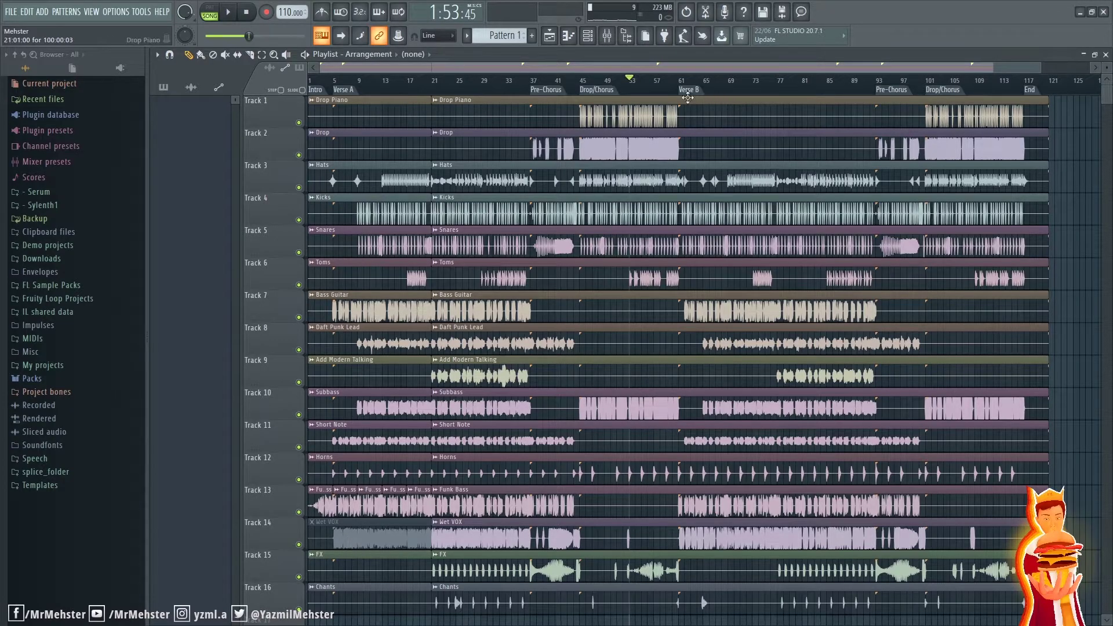
Step: Play the transition from the end of the Drop/Chorus into Verse B and stop playback
key(space)
scroll(861, 222, up, 5)
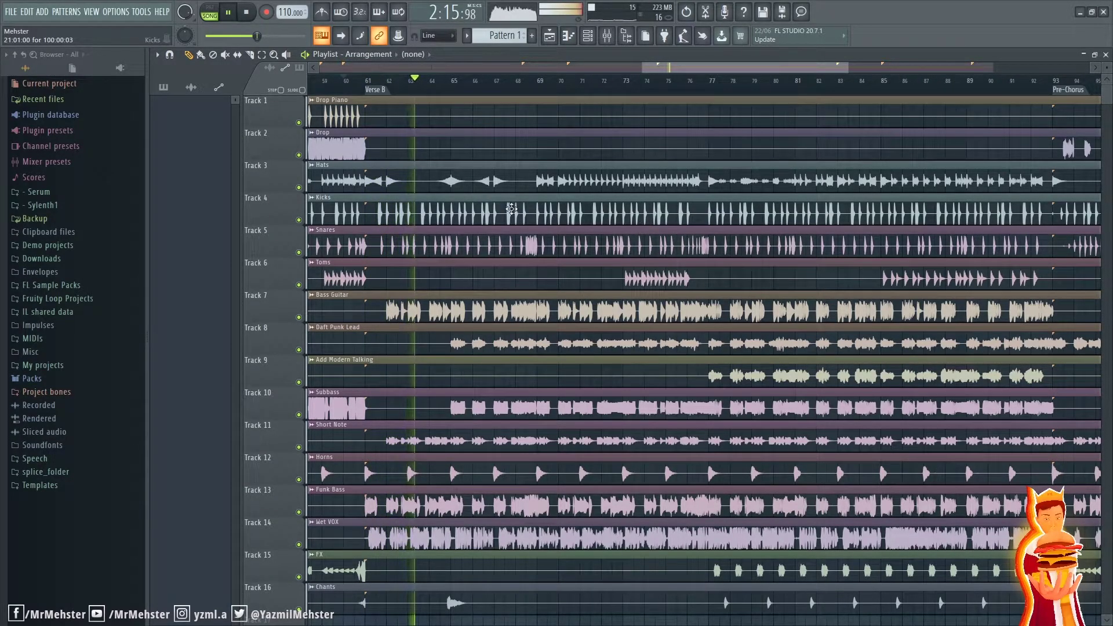
key(space)
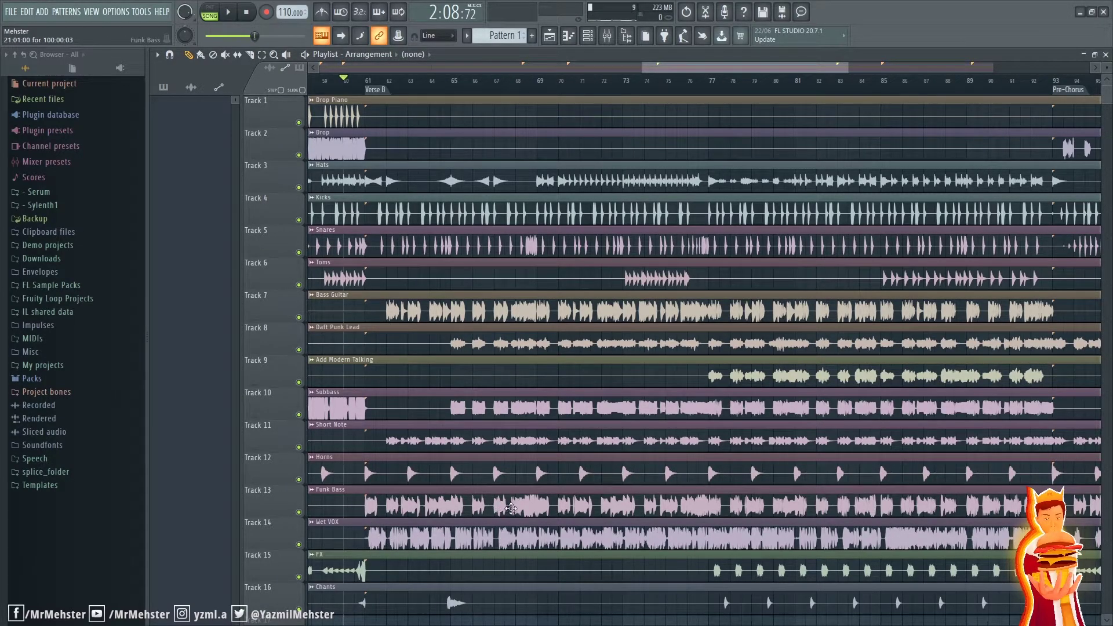
Step: Place the playhead at bar 62 and examine how the stems enter across Verse B
scroll(365, 375, up, 5)
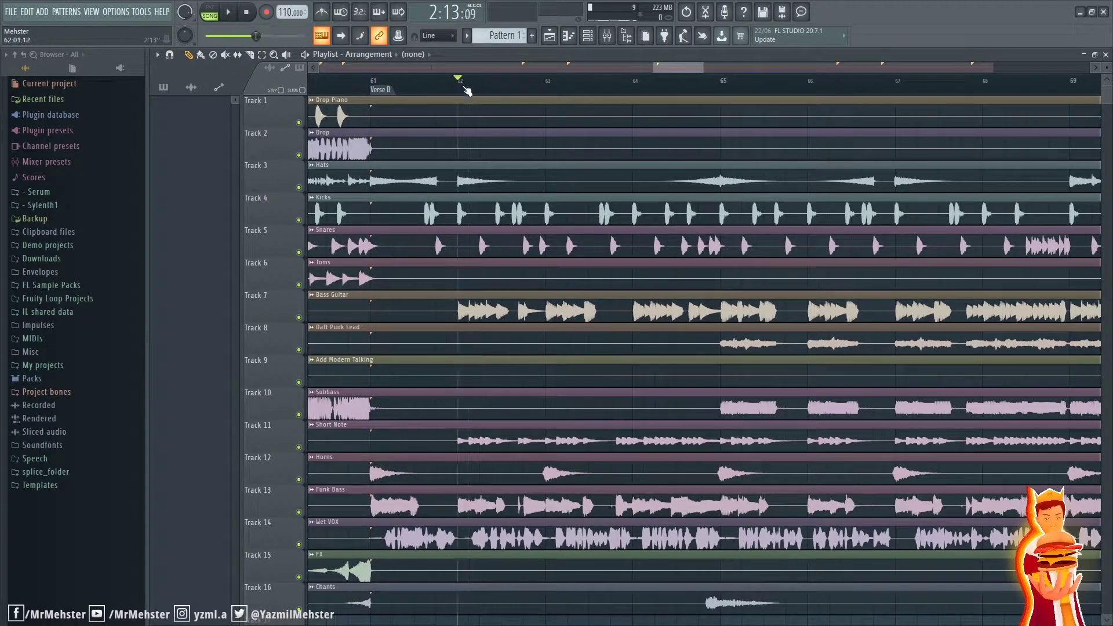
scroll(622, 197, down, 2)
drag(778, 309, 582, 266)
scroll(582, 266, down, 5)
drag(774, 578, 696, 584)
scroll(684, 584, up, 1)
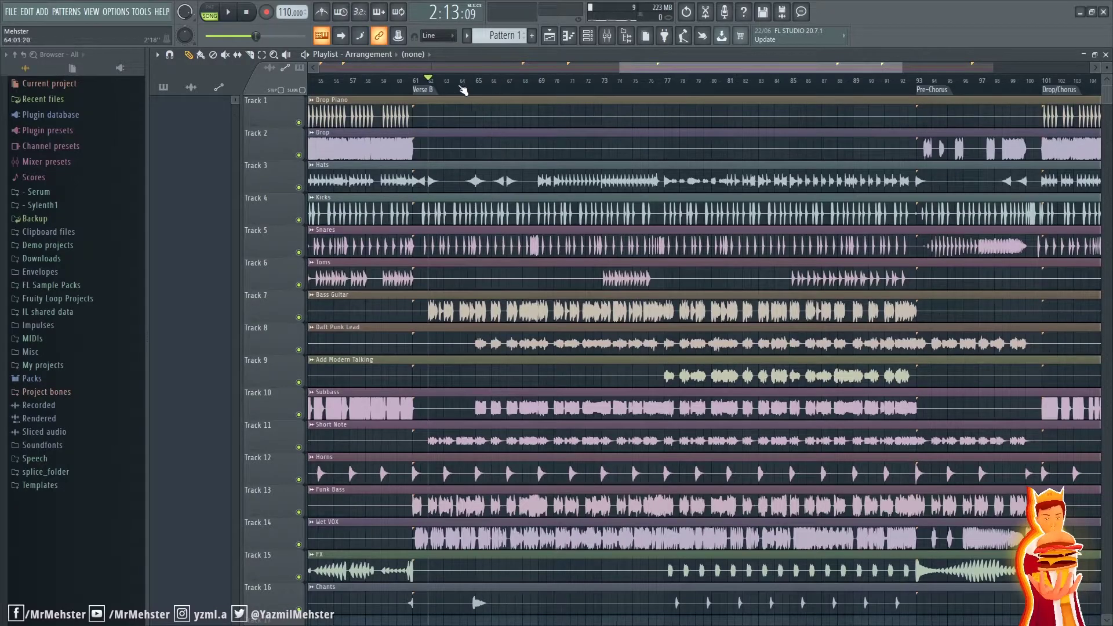
Step: Place the playhead at bar 77 and examine the stems in the second part of Verse B up to the Pre-Chorus
scroll(692, 147, up, 3)
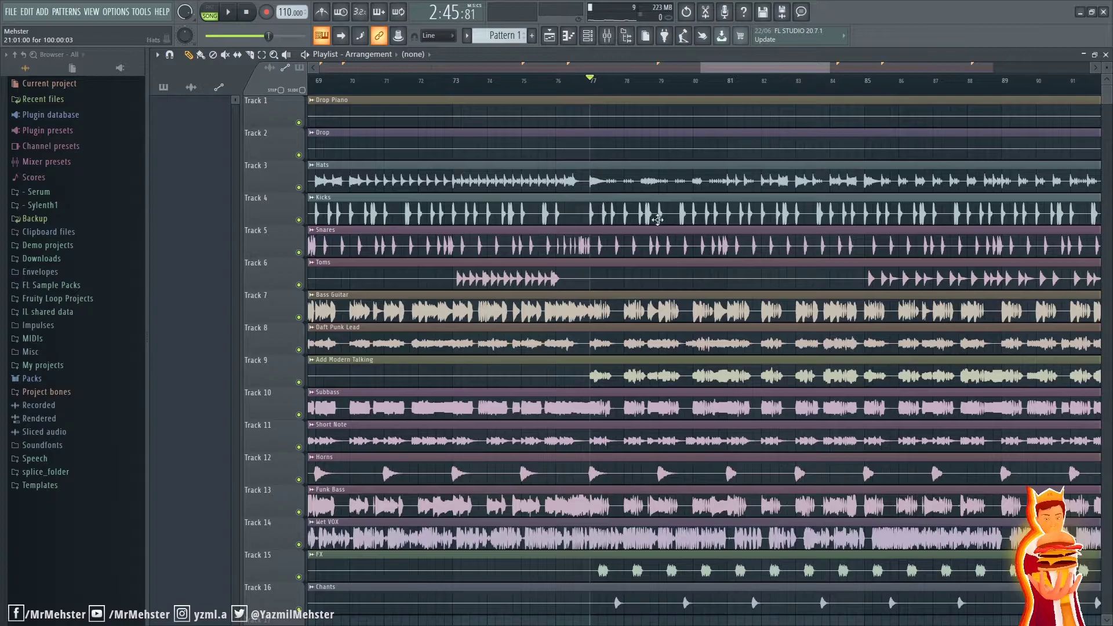
scroll(609, 261, down, 4)
drag(706, 463, 591, 458)
scroll(609, 477, down, 2)
scroll(505, 480, up, 3)
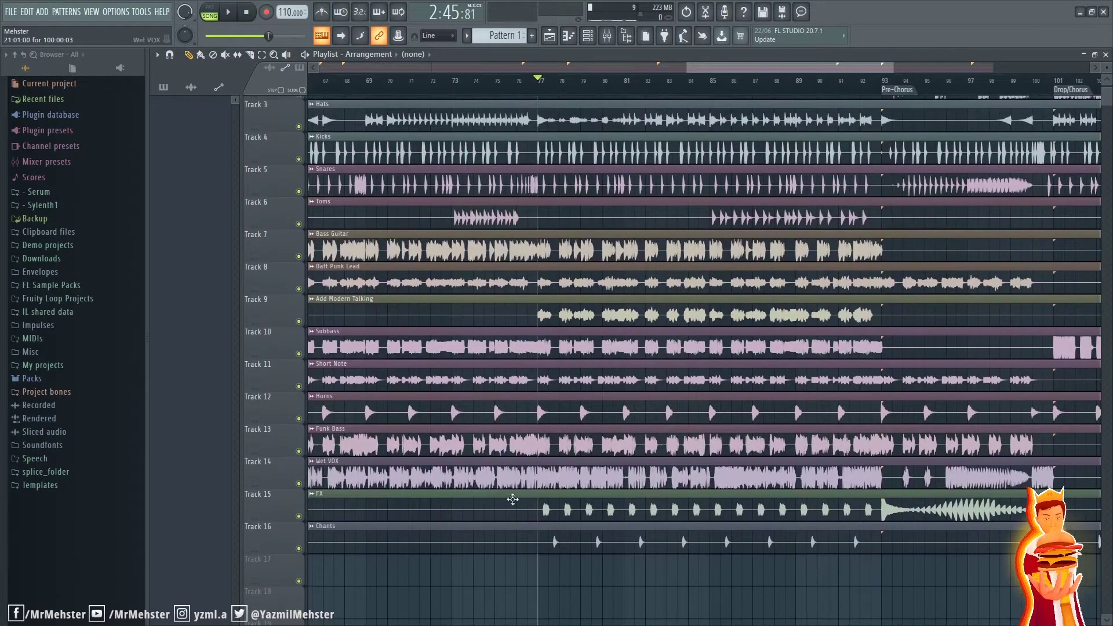
Step: Examine the stem layout of Verse B's second part from bar 77 up to the Pre-Chorus
scroll(586, 494, up, 2)
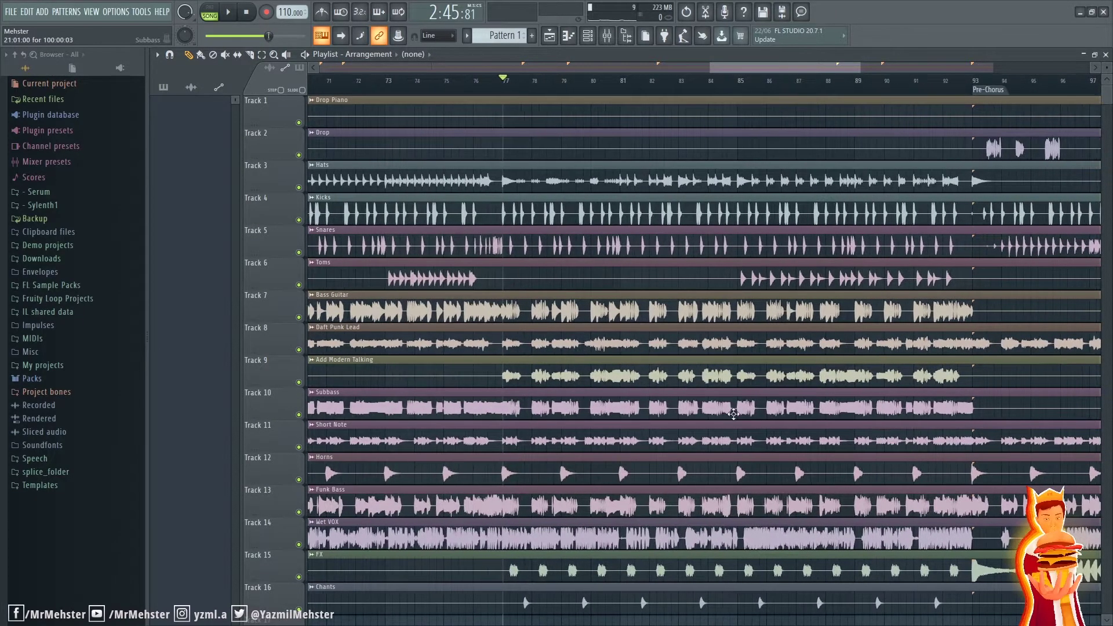
scroll(796, 283, up, 2)
scroll(732, 396, up, 2)
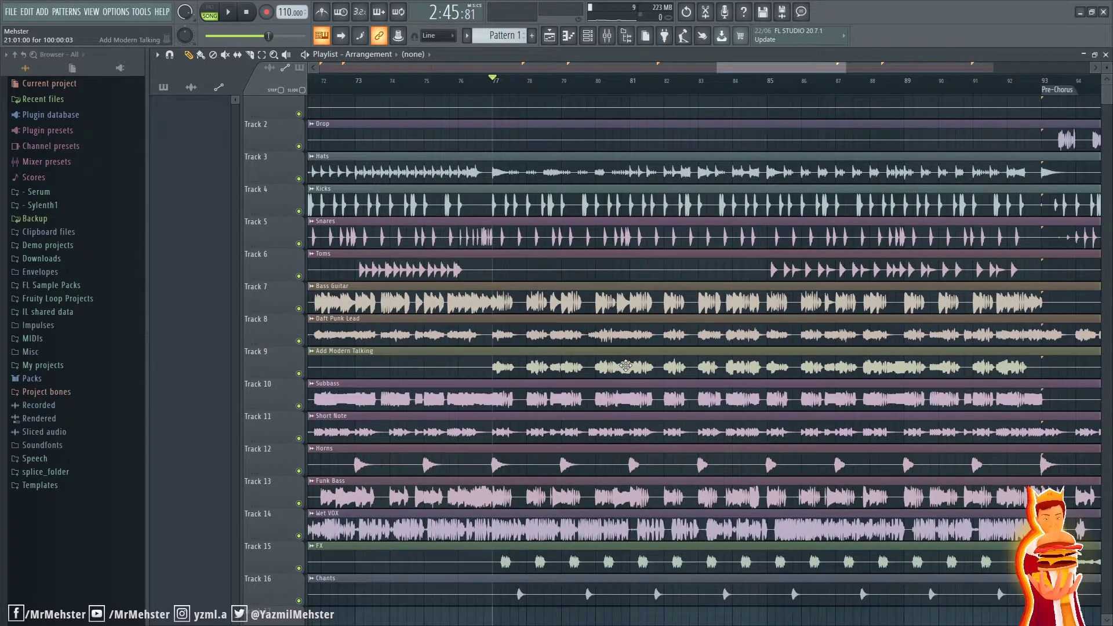
scroll(685, 178, down, 3)
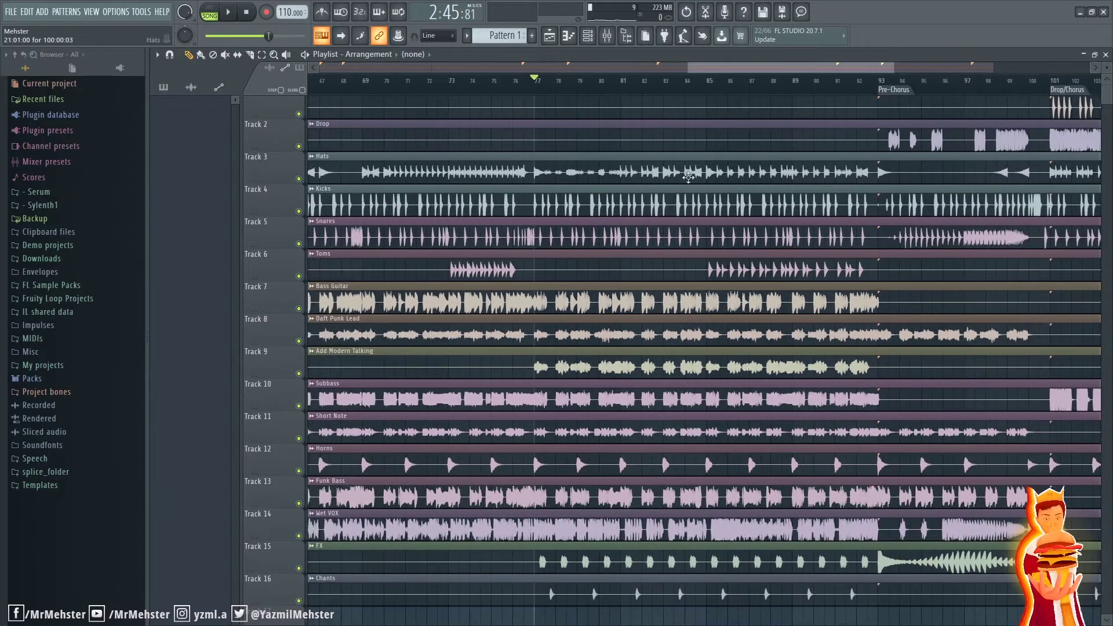
drag(750, 258, 625, 215)
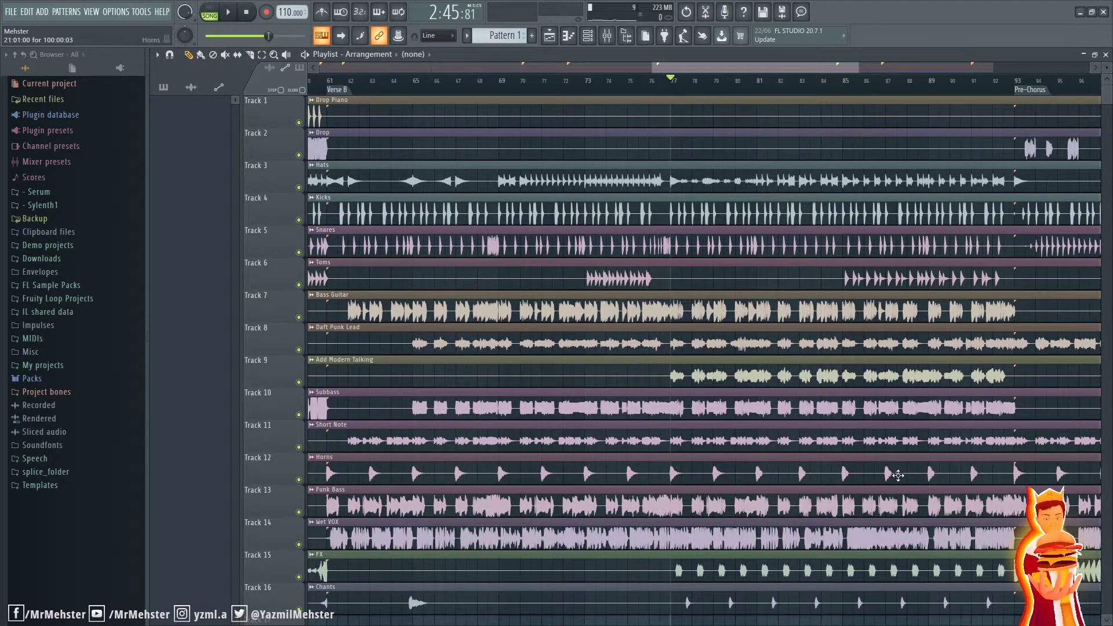
Step: Play Verse B's second part from bar 76 up to the Pre-Chorus and stop playback
scroll(887, 452, right, 1)
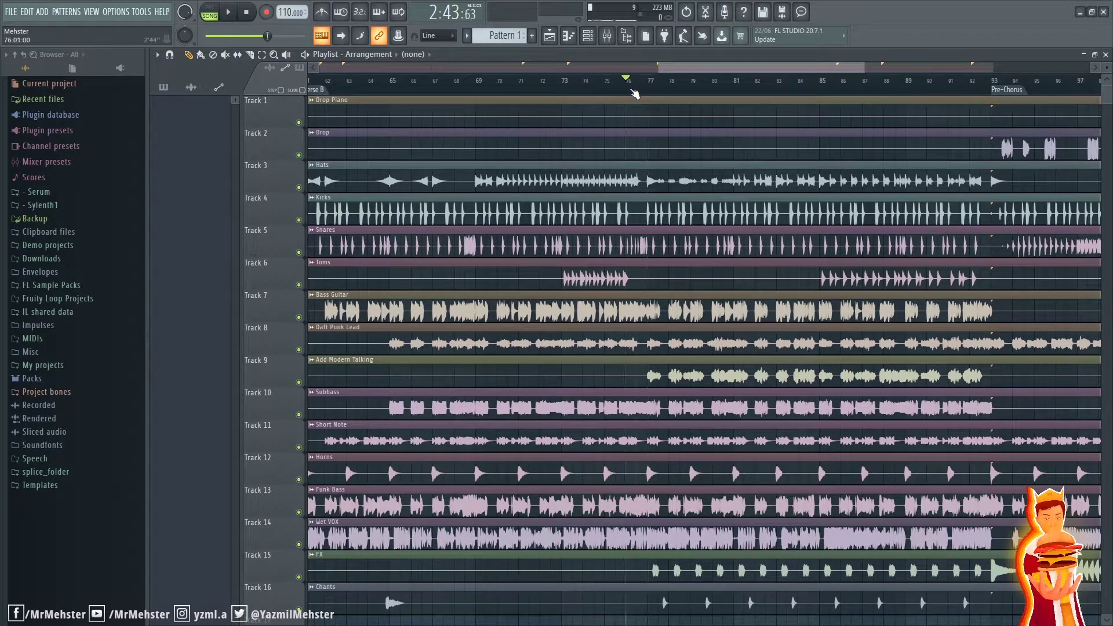
key(space)
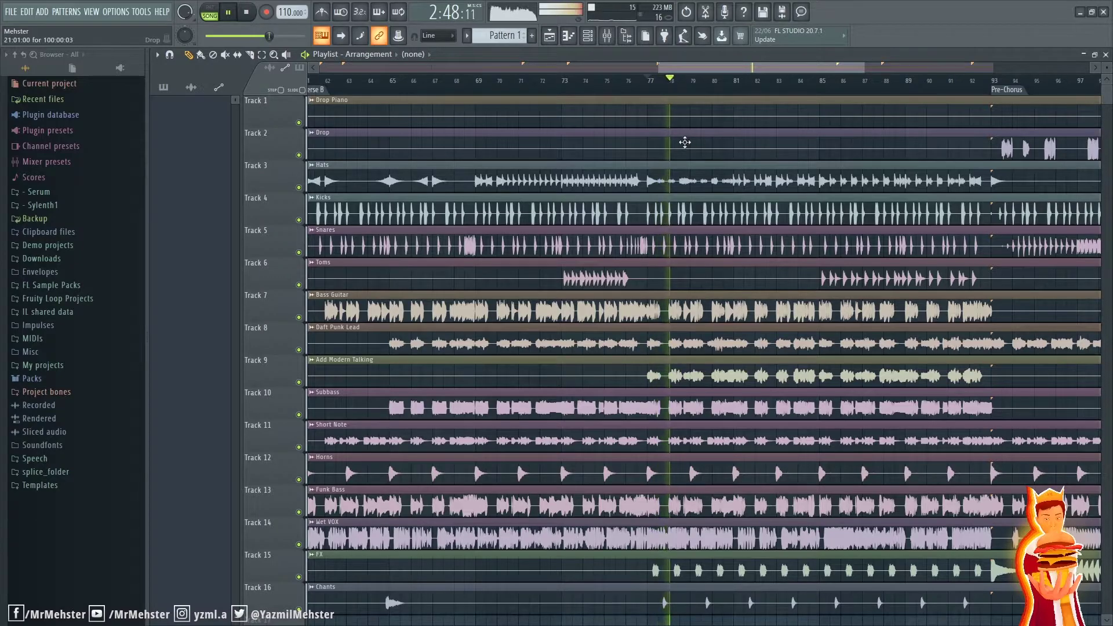
drag(998, 206, 943, 217)
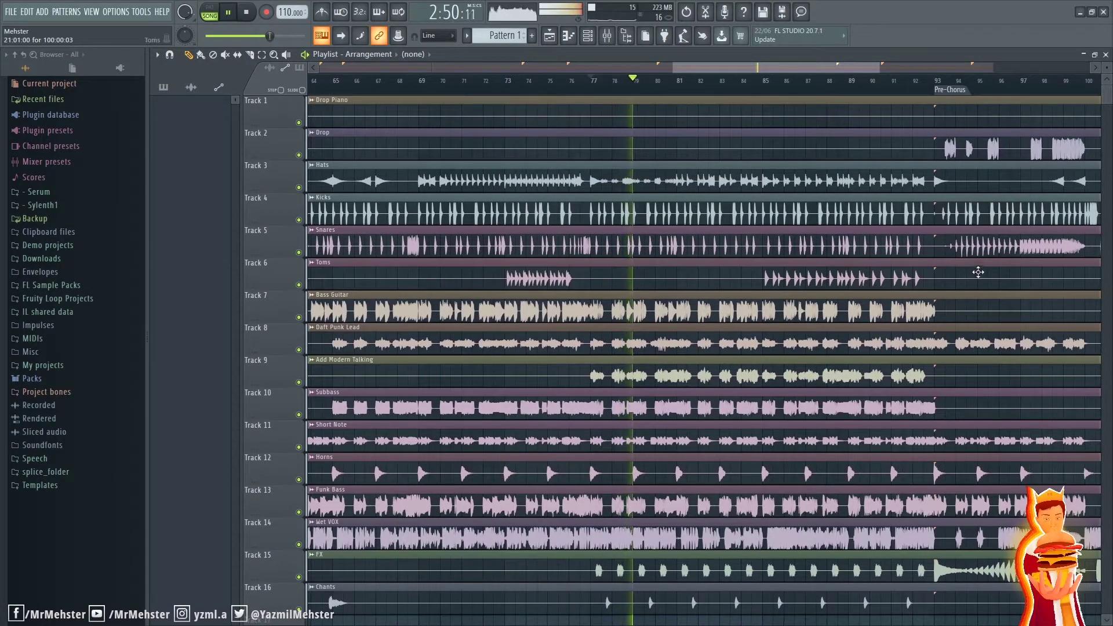
scroll(981, 265, right, 1)
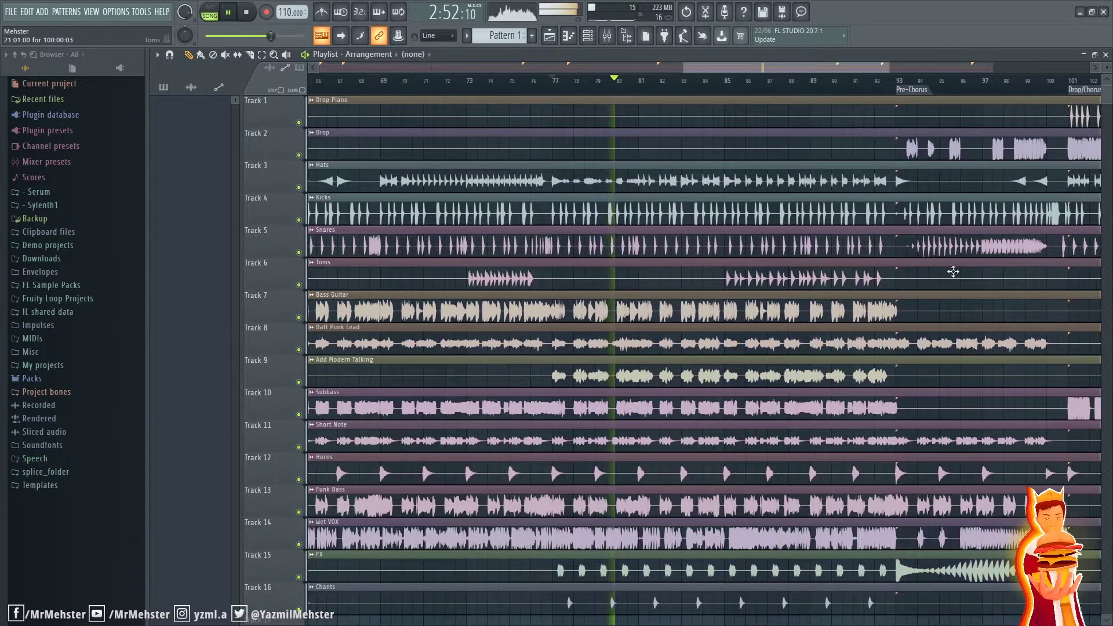
scroll(916, 240, left, 1)
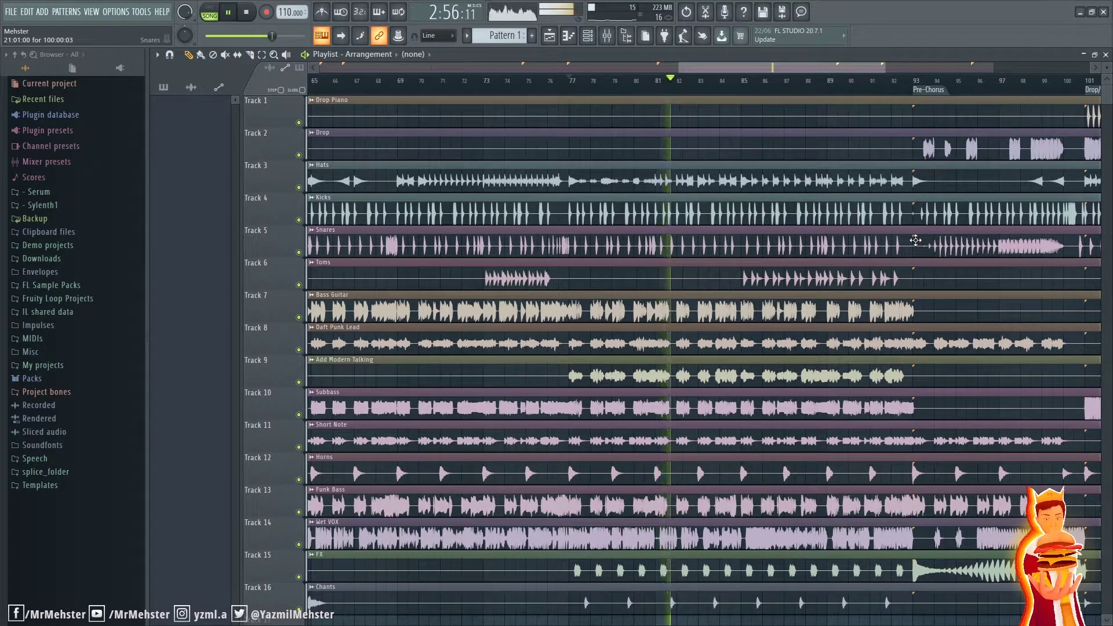
scroll(693, 344, up, 5)
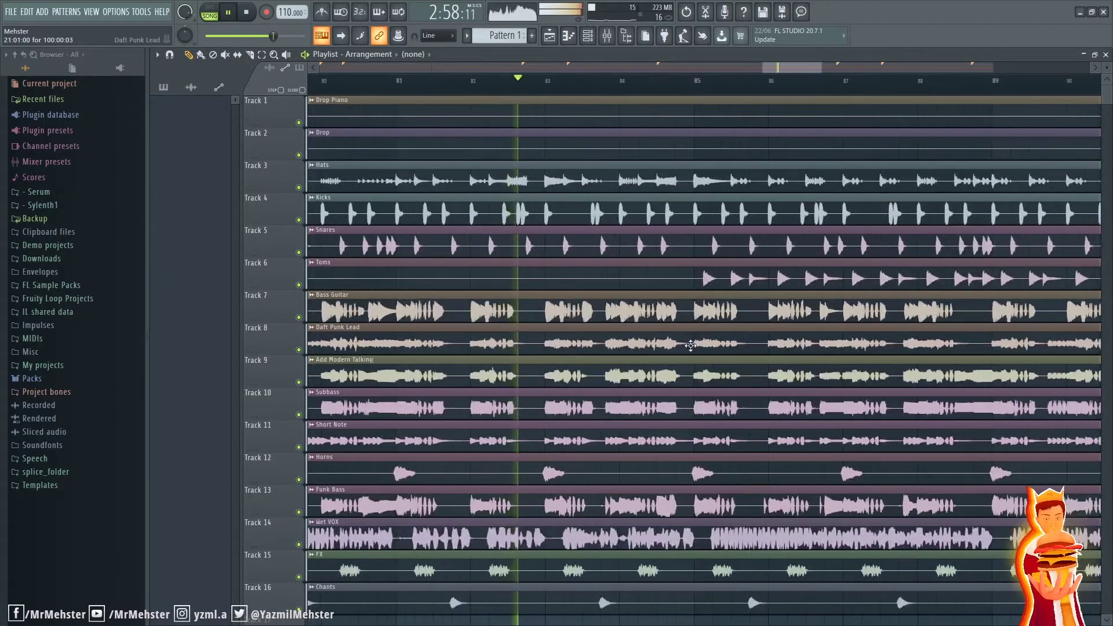
scroll(693, 345, down, 1)
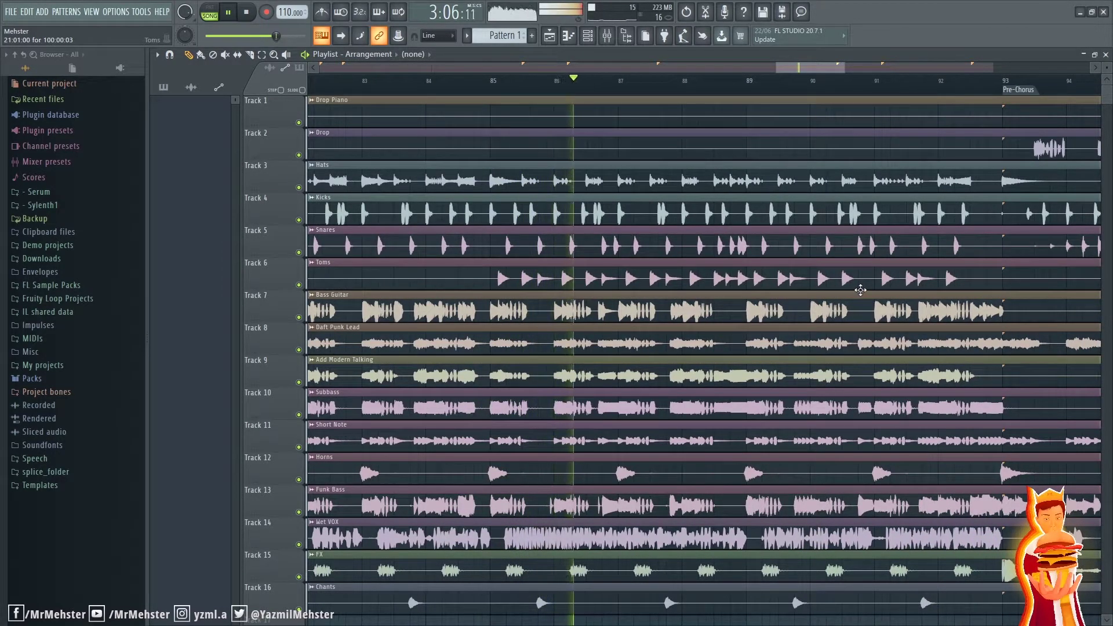
scroll(861, 290, down, 3)
scroll(860, 290, up, 3)
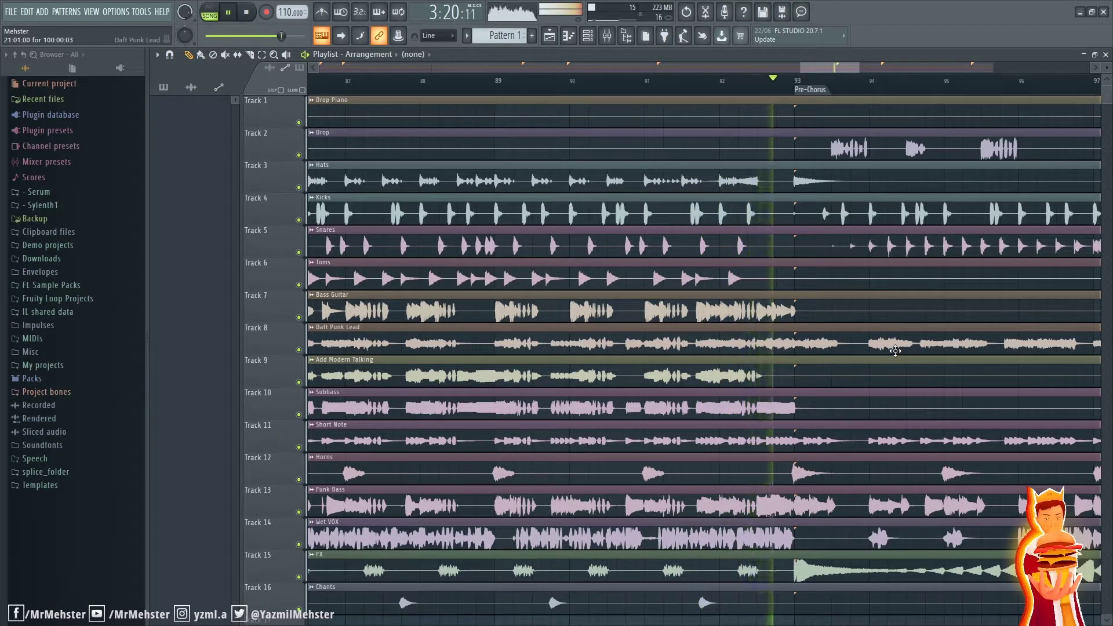
scroll(887, 365, down, 2)
scroll(877, 376, up, 1)
key(space)
Step: Examine how the stems change from Verse B's second part through the Pre-Chorus to the second Drop/Chorus
scroll(752, 360, down, 3)
scroll(777, 374, up, 1)
scroll(777, 374, down, 2)
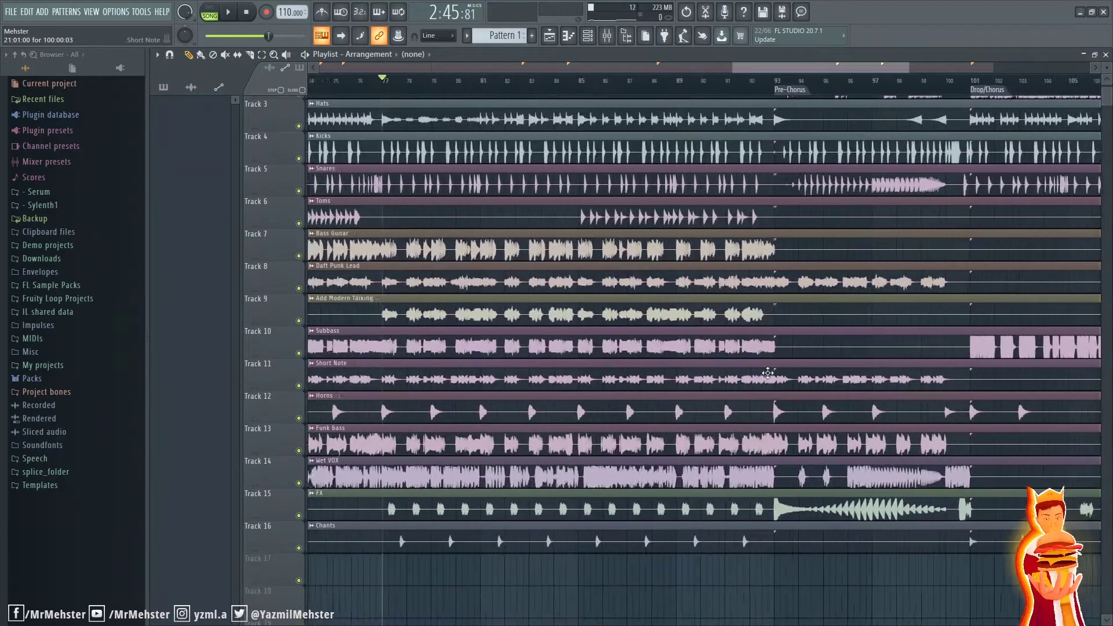
scroll(777, 374, left, 1)
scroll(793, 369, up, 2)
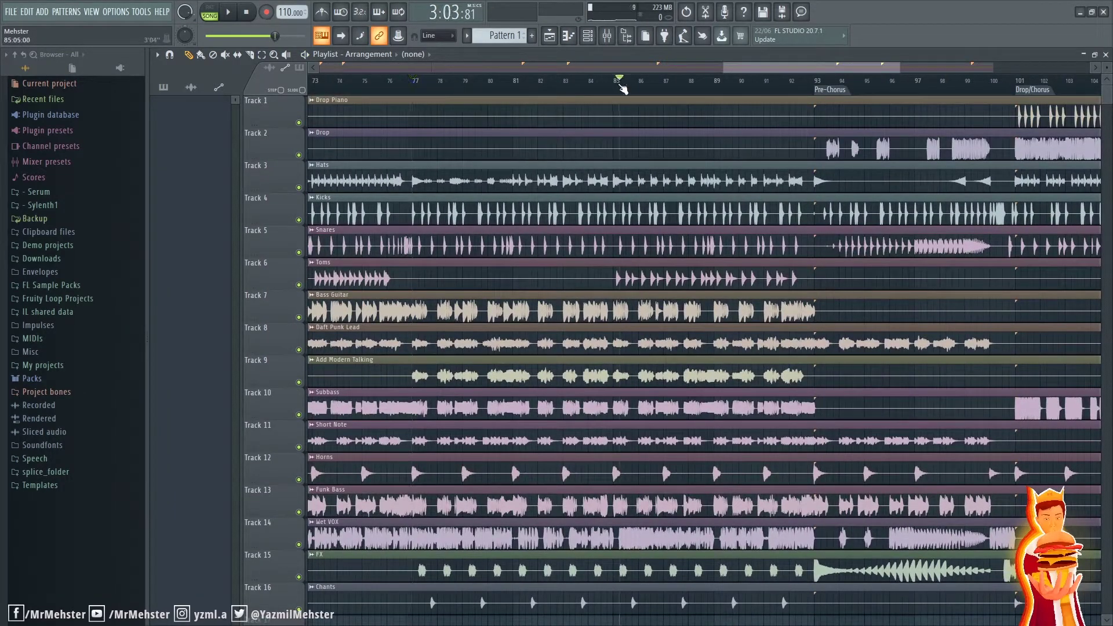
scroll(666, 169, left, 2)
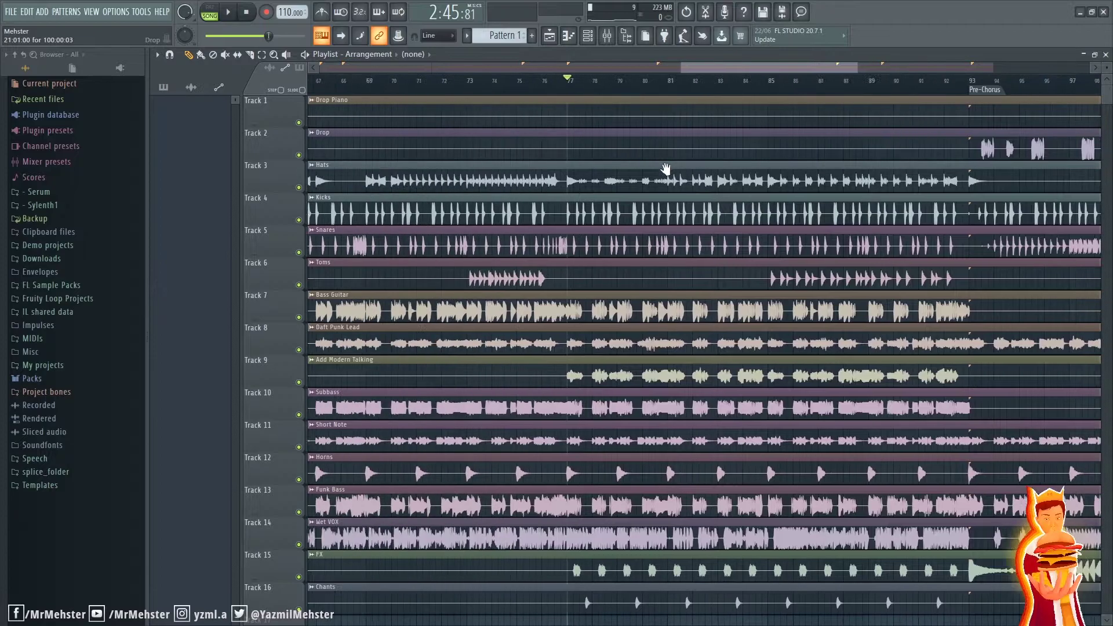
Step: Play Verse B from around bar 73, and move the playhead to just before bar 77
key(space)
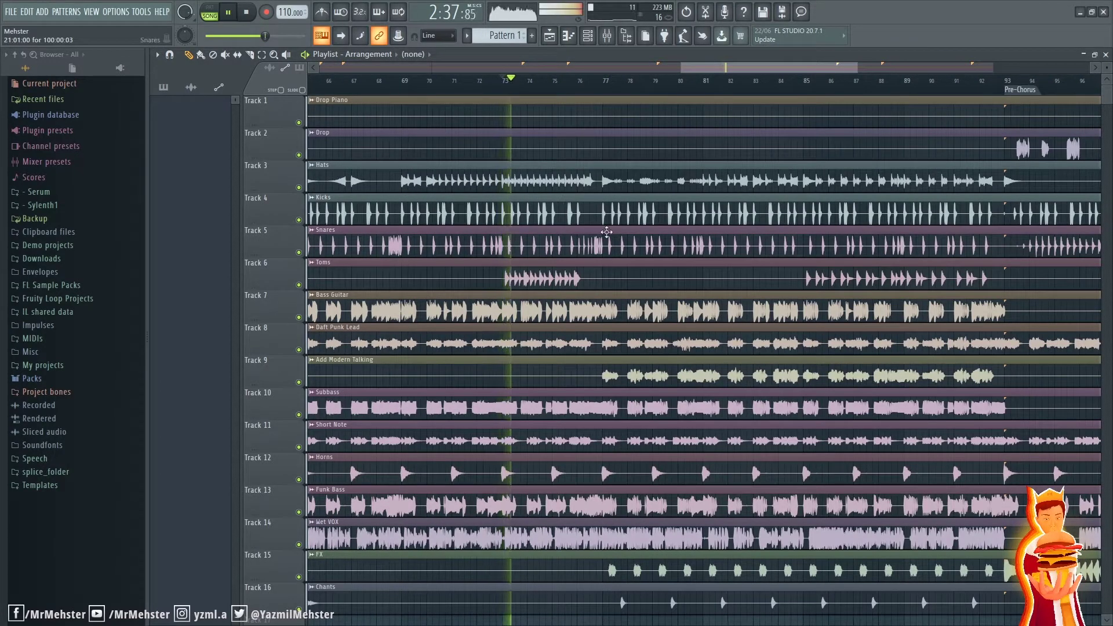
click(597, 83)
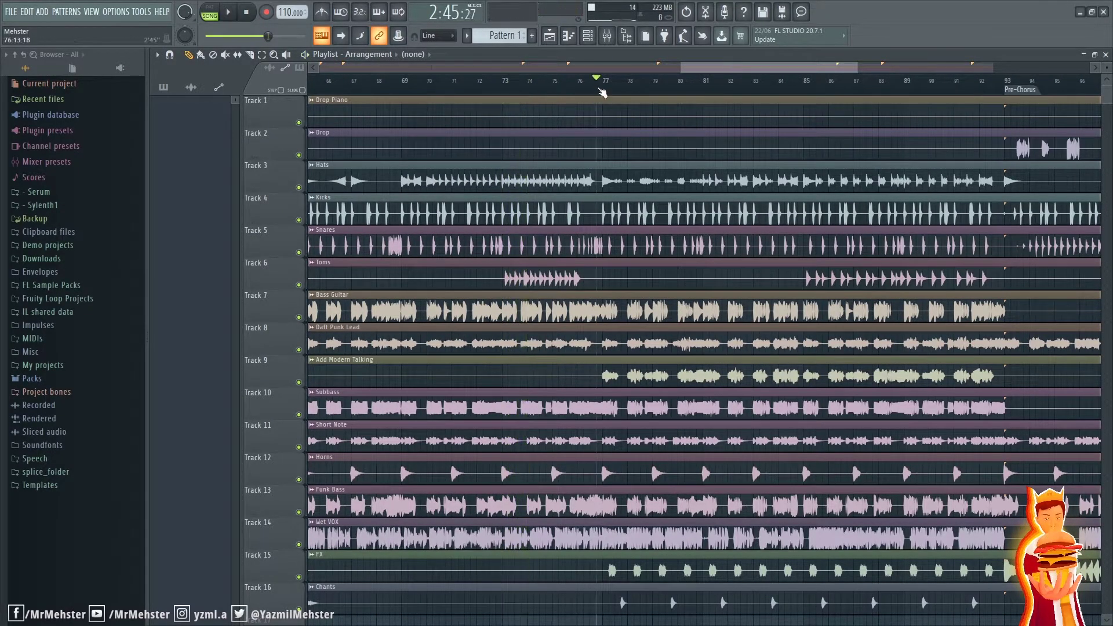
scroll(754, 301, up, 2)
drag(671, 263, 711, 262)
key(space)
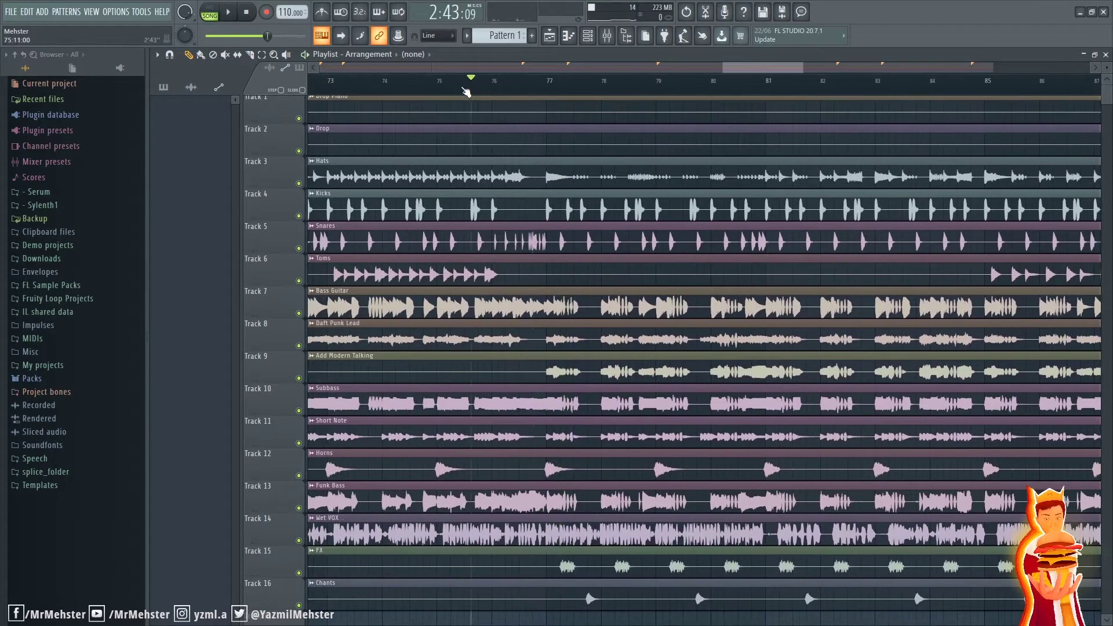
Step: Play the transition into Verse B's second part at bar 77 from around bar 75 and stop playback
key(space)
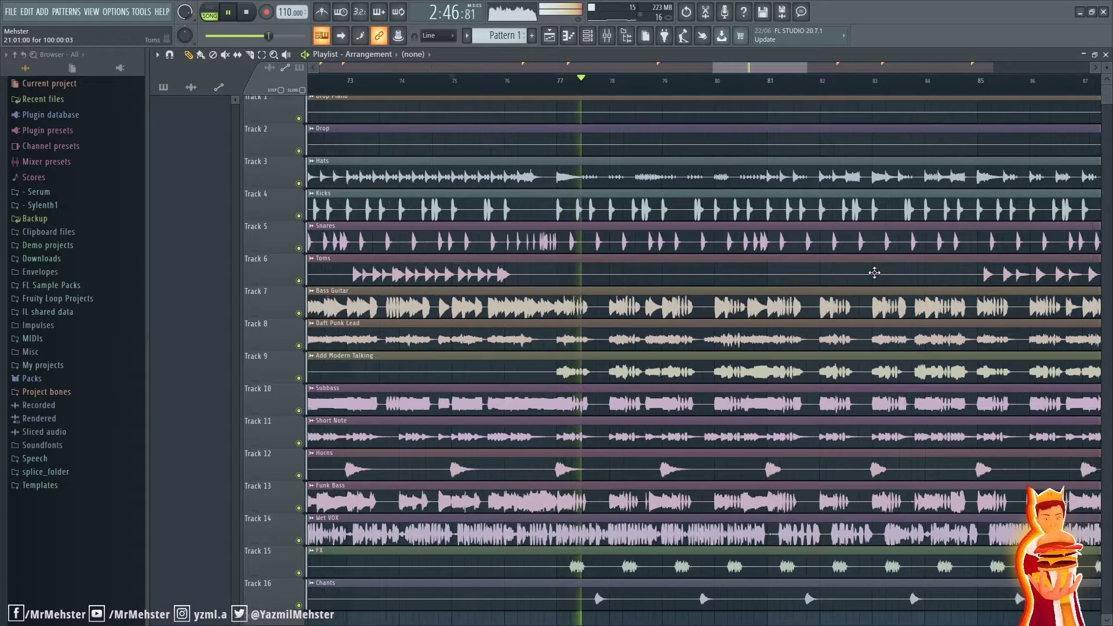
scroll(881, 272, down, 2)
scroll(886, 273, right, 3)
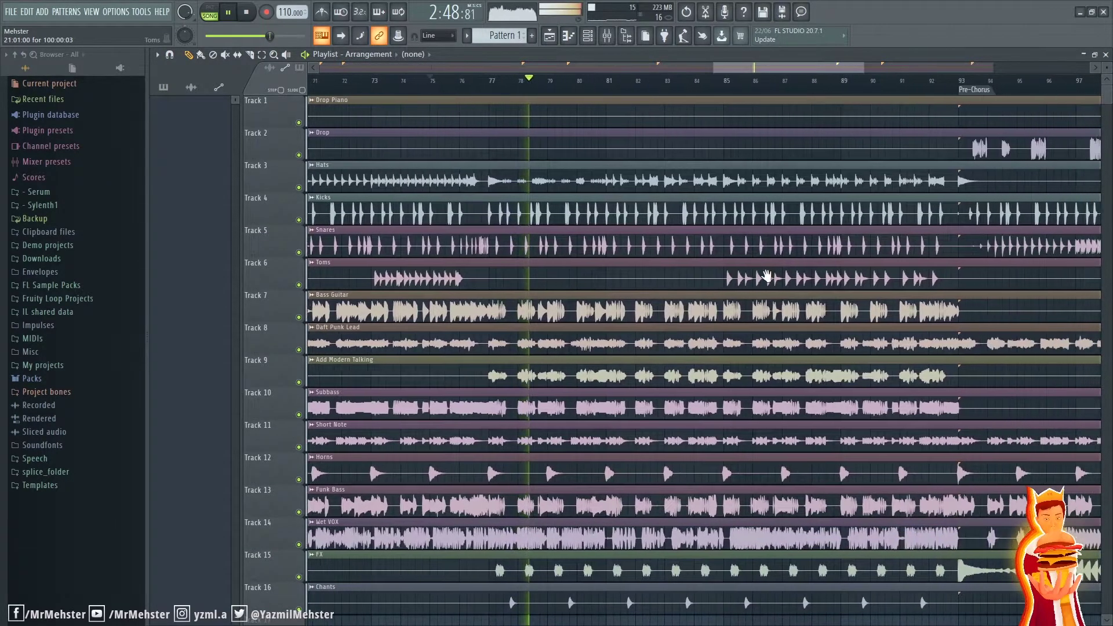
key(space)
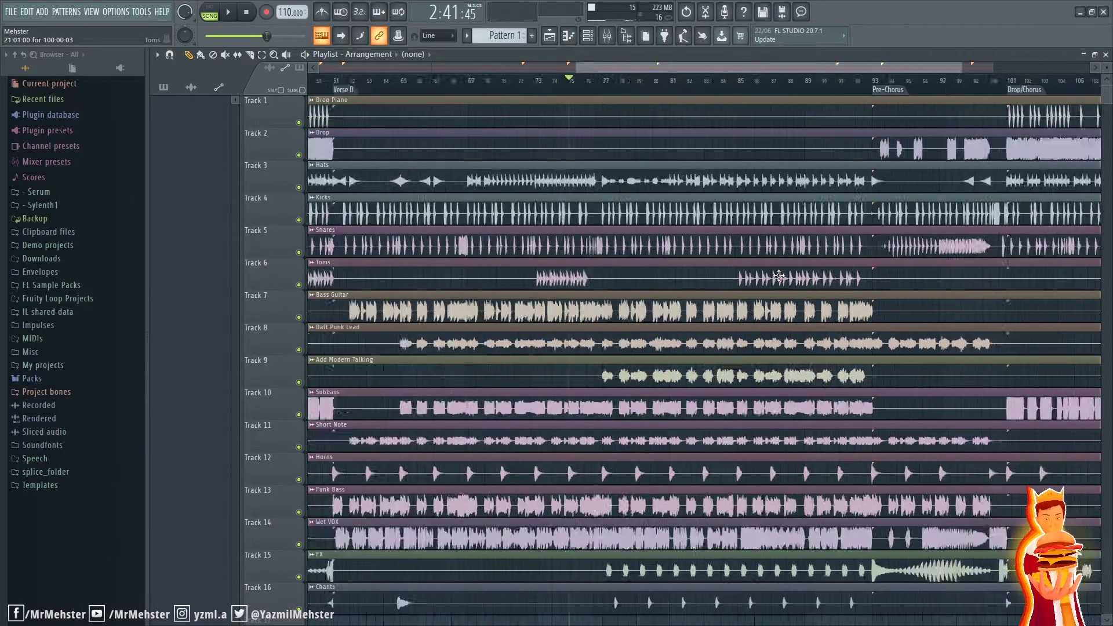
Step: Examine the stems from the Pre-Chorus at bar 93 through the second Drop/Chorus to the End marker
scroll(779, 284, down, 3)
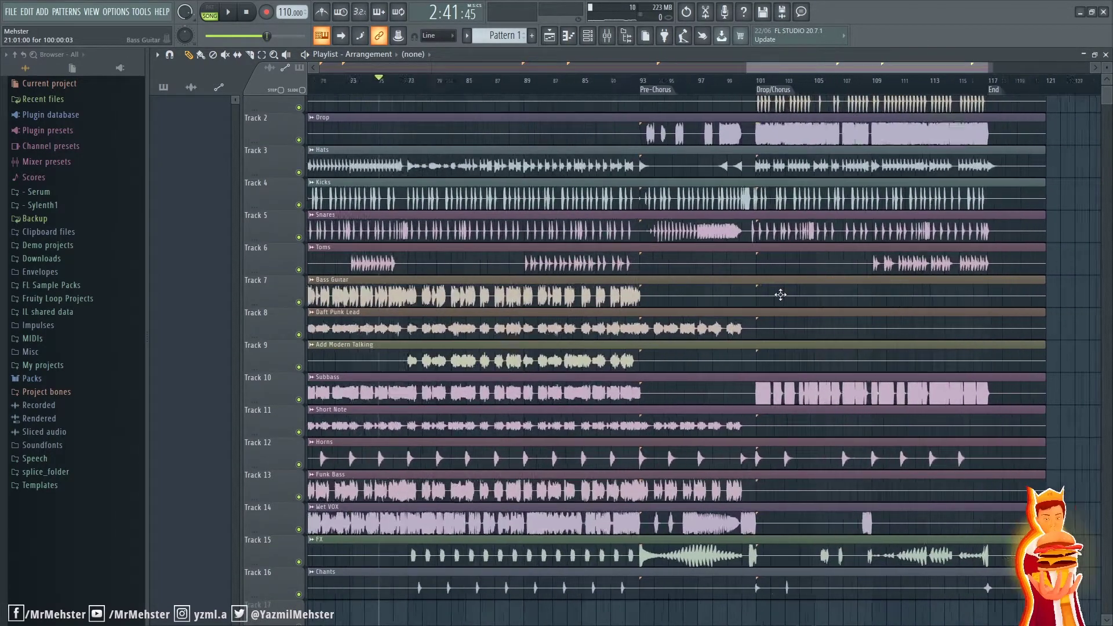
scroll(781, 294, up, 2)
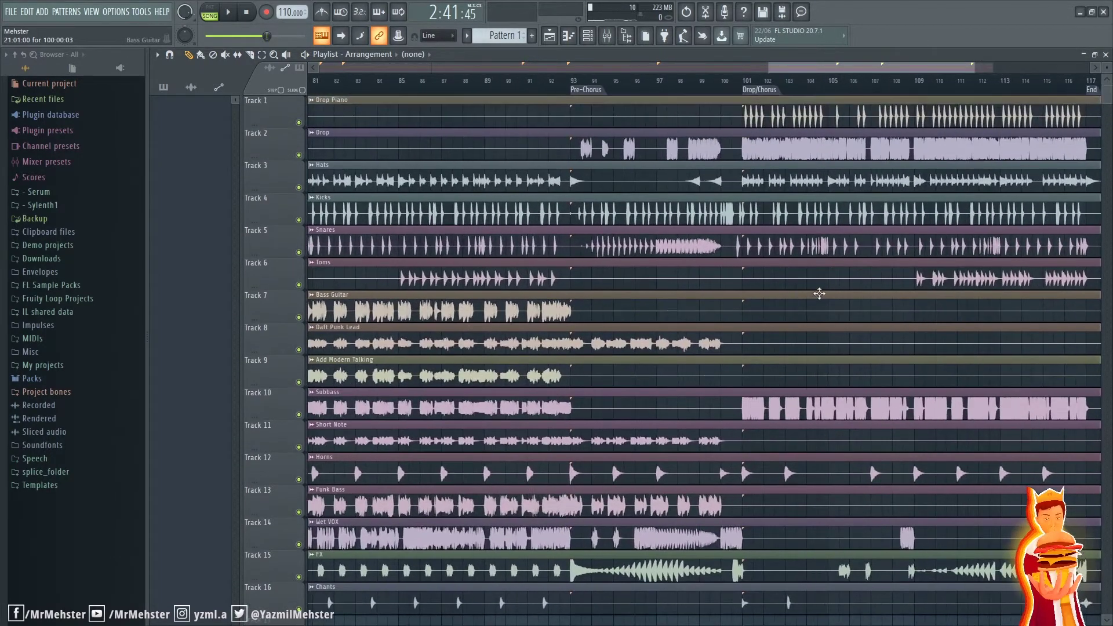
scroll(706, 340, down, 3)
scroll(702, 323, up, 2)
scroll(729, 326, up, 3)
Step: Play the transition from Verse B into the Pre-Chorus starting at bar 91 and stop playback
scroll(833, 314, right, 2)
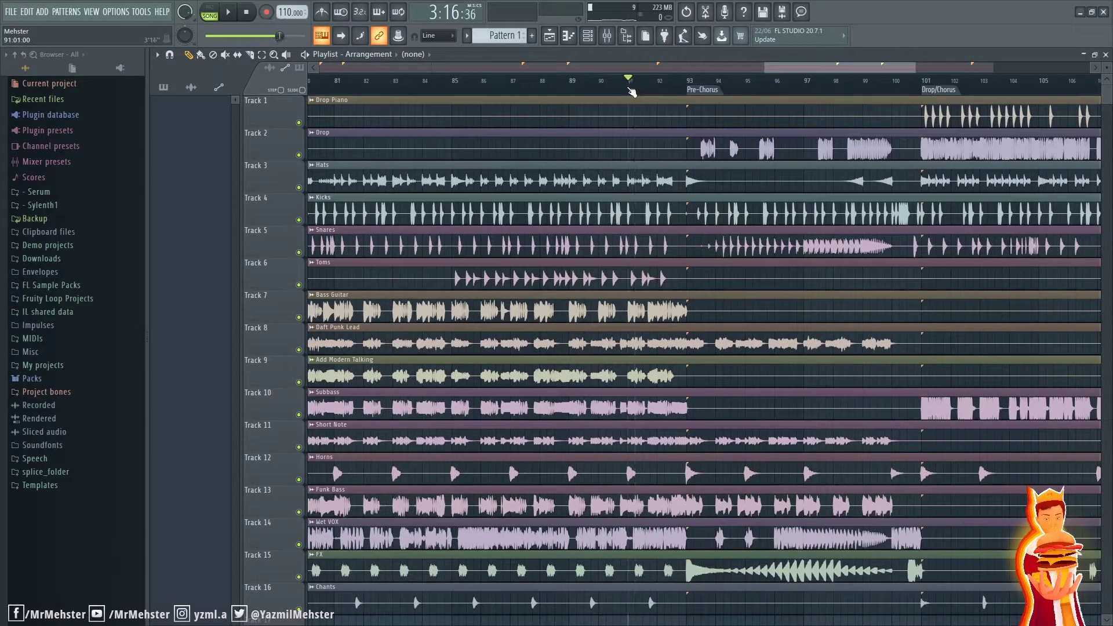
key(space)
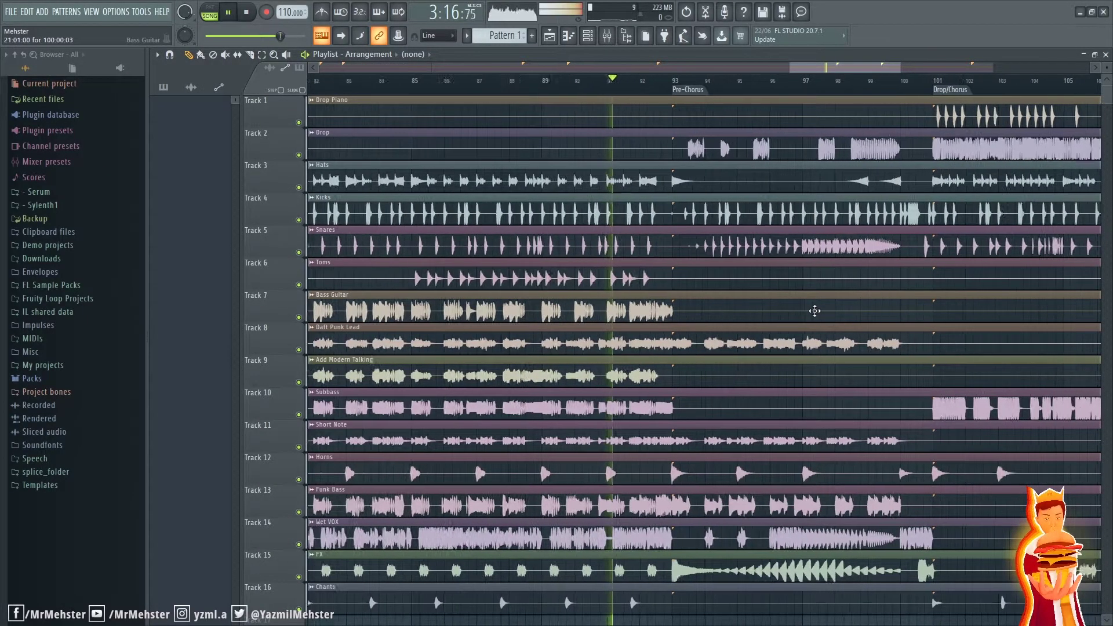
scroll(766, 294, up, 2)
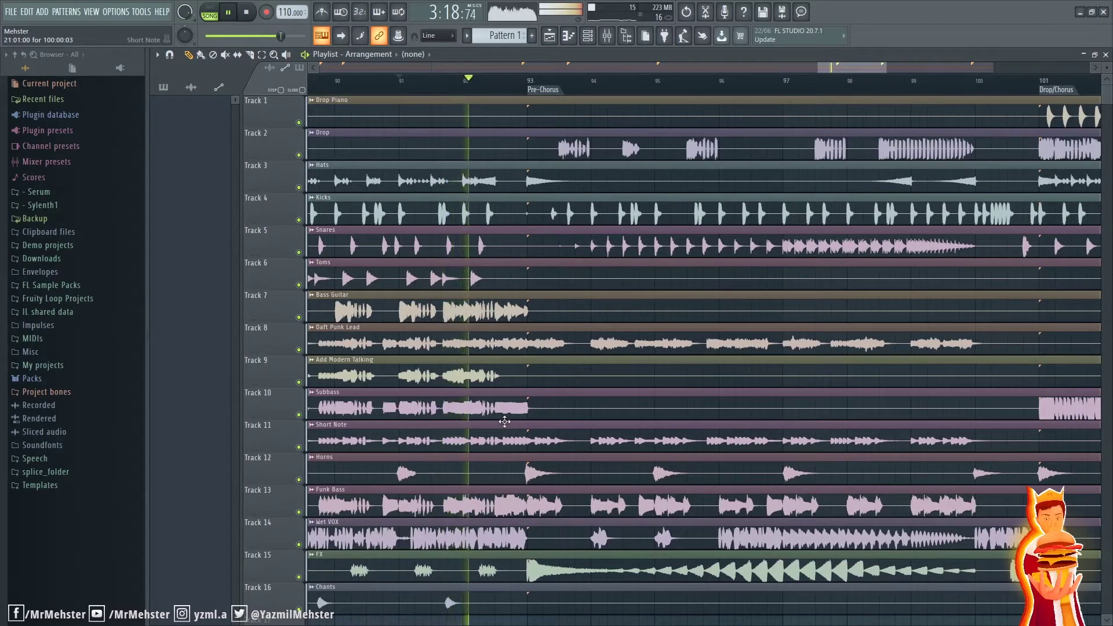
scroll(539, 412, up, 3)
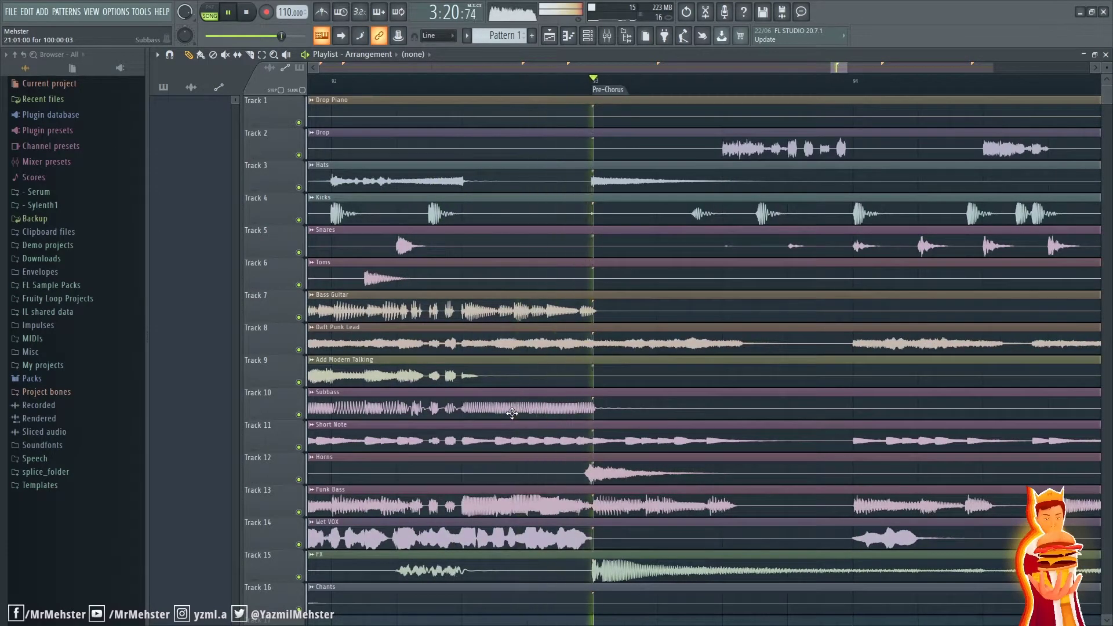
scroll(511, 413, down, 2)
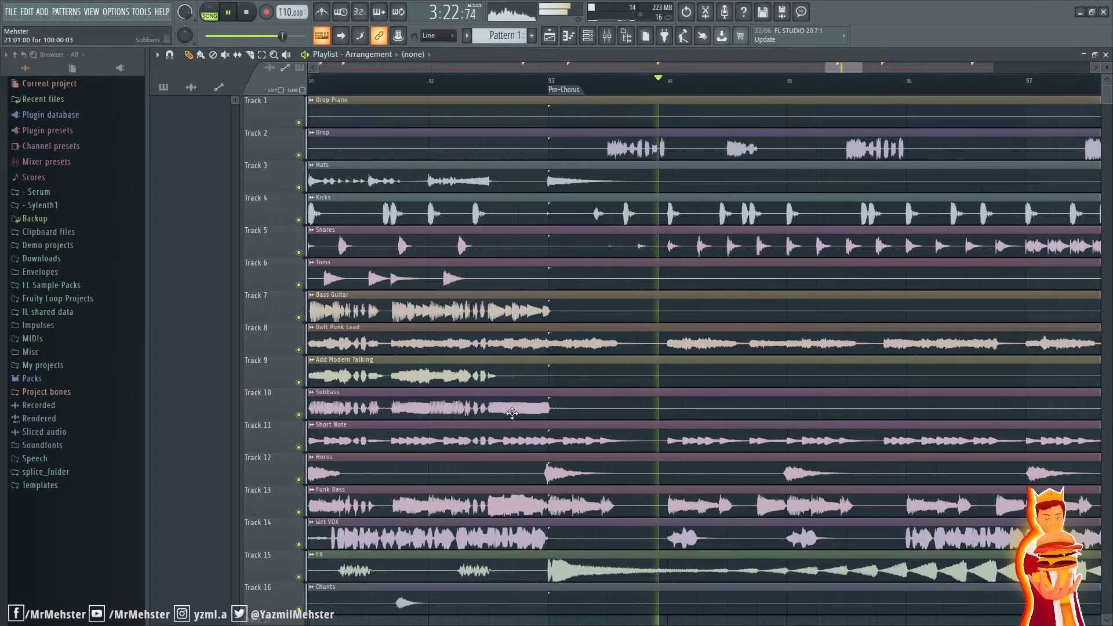
key(space)
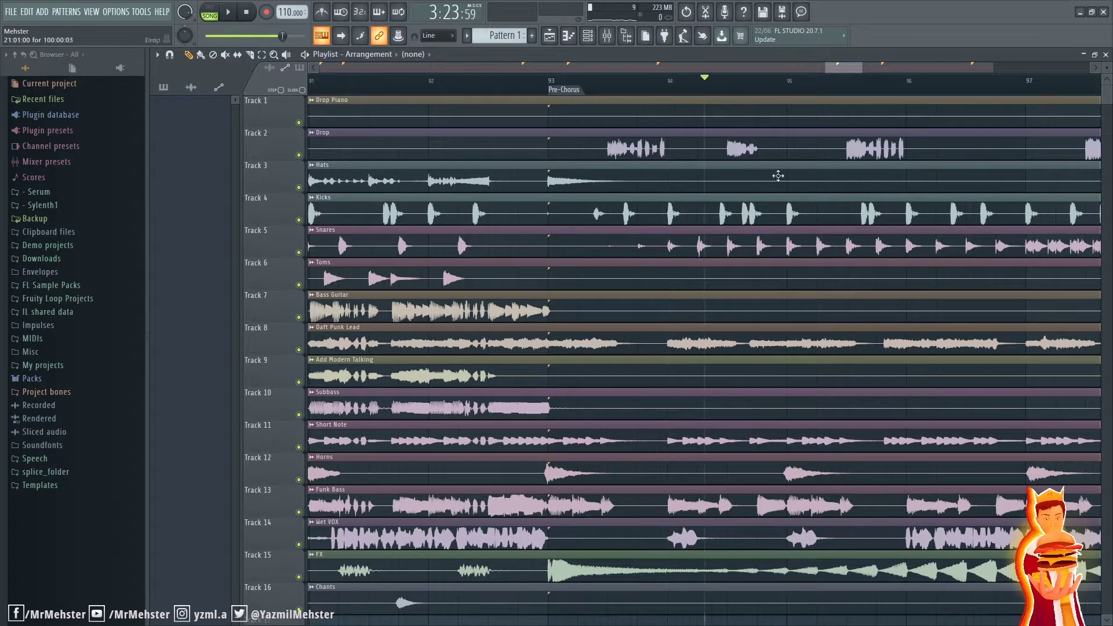
Step: Move the playhead to bar 92 and examine the Pre-Chorus stems up to the Drop/Chorus at bar 101
drag(843, 210, 824, 211)
scroll(446, 141, down, 3)
drag(445, 141, 573, 128)
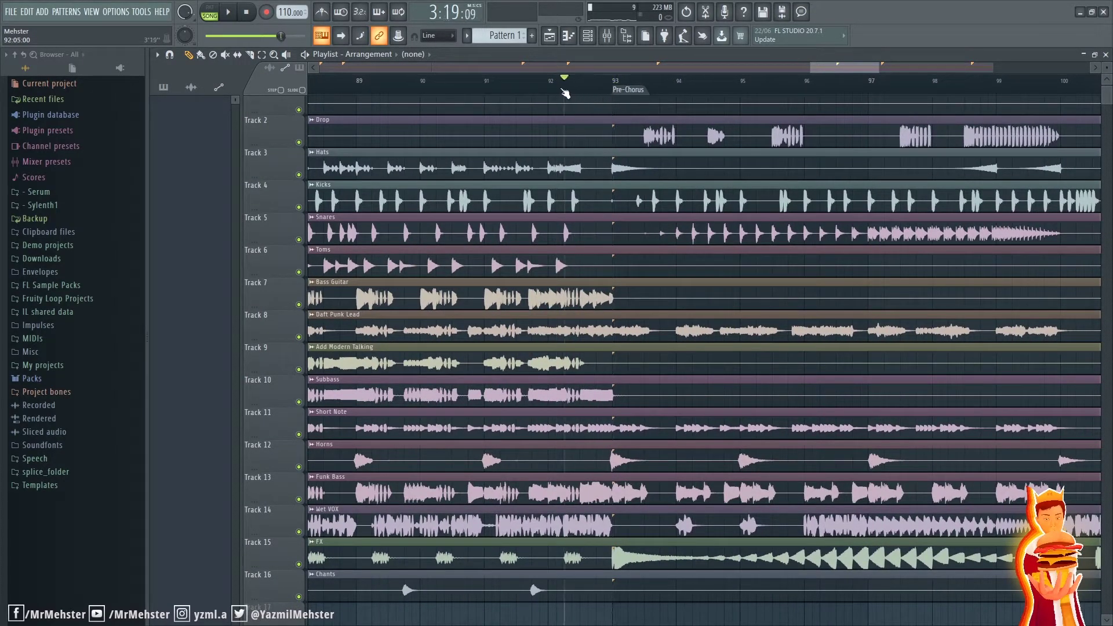
drag(852, 189, 533, 202)
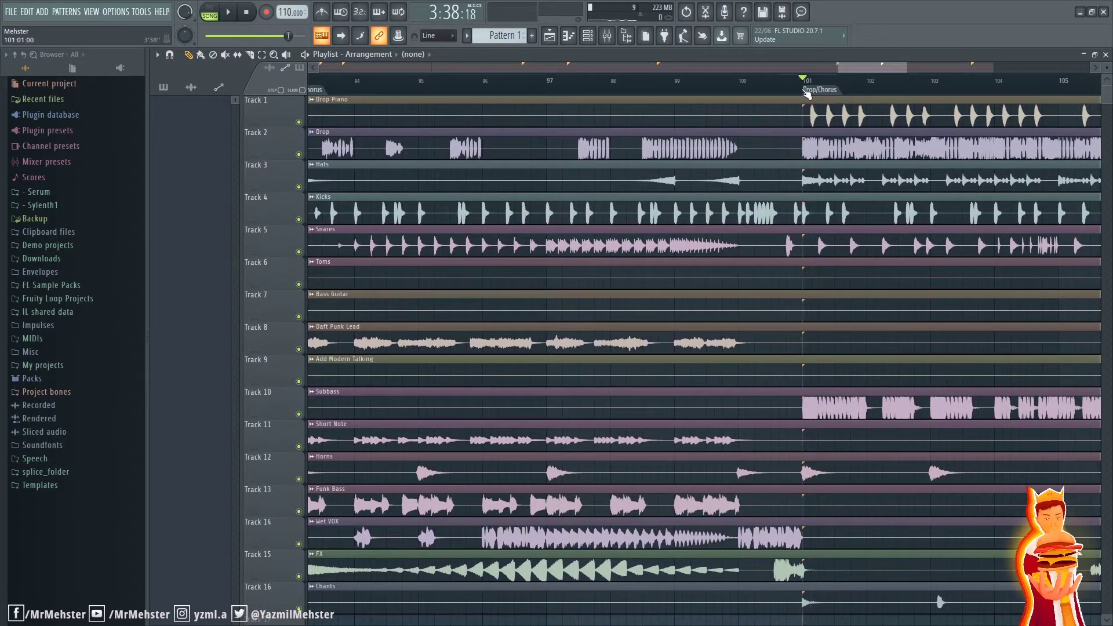
Step: Play the Pre-Chorus build-up into the second Drop/Chorus and follow its stems towards the End marker
key(space)
ctrl+scroll(701, 273, down, 2)
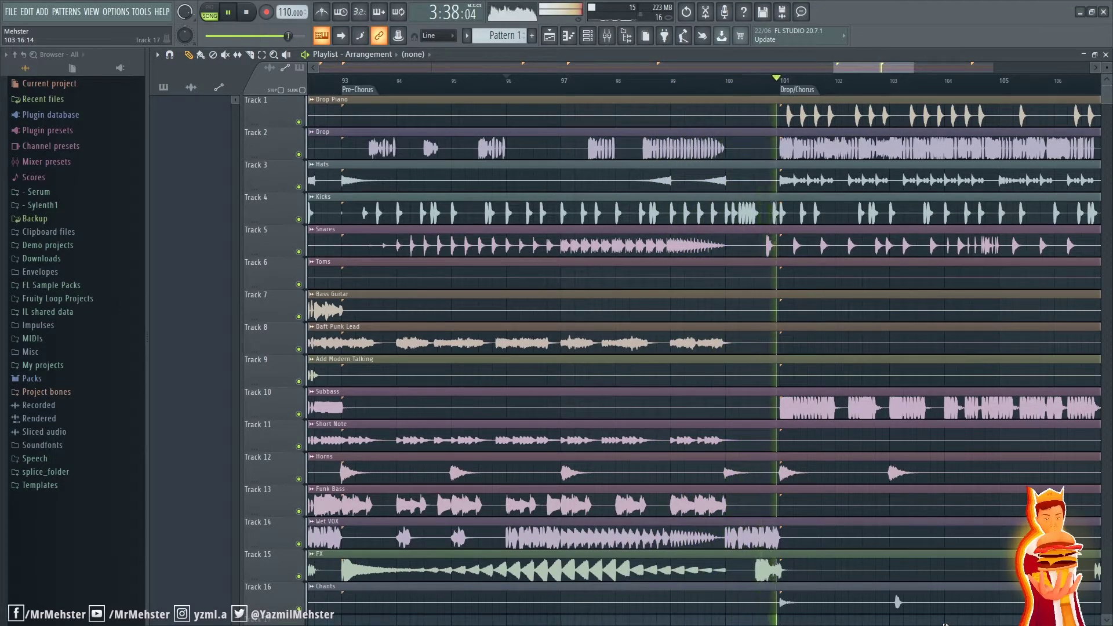
drag(801, 483, 751, 473)
scroll(866, 446, down, 1)
scroll(815, 472, down, 1)
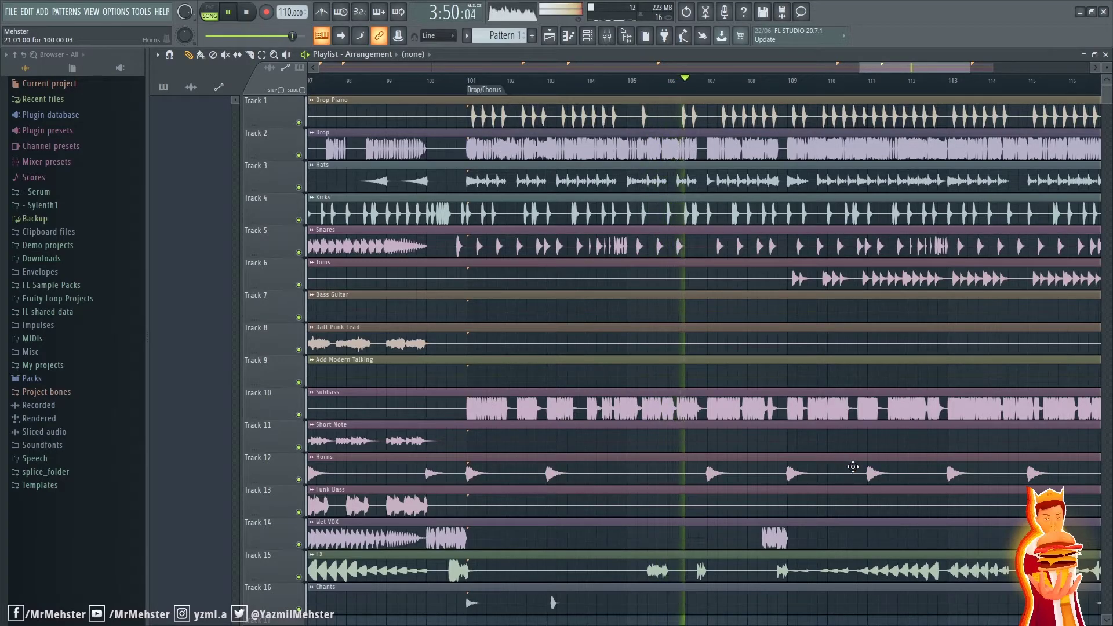
scroll(864, 465, up, 2)
scroll(888, 471, down, 1)
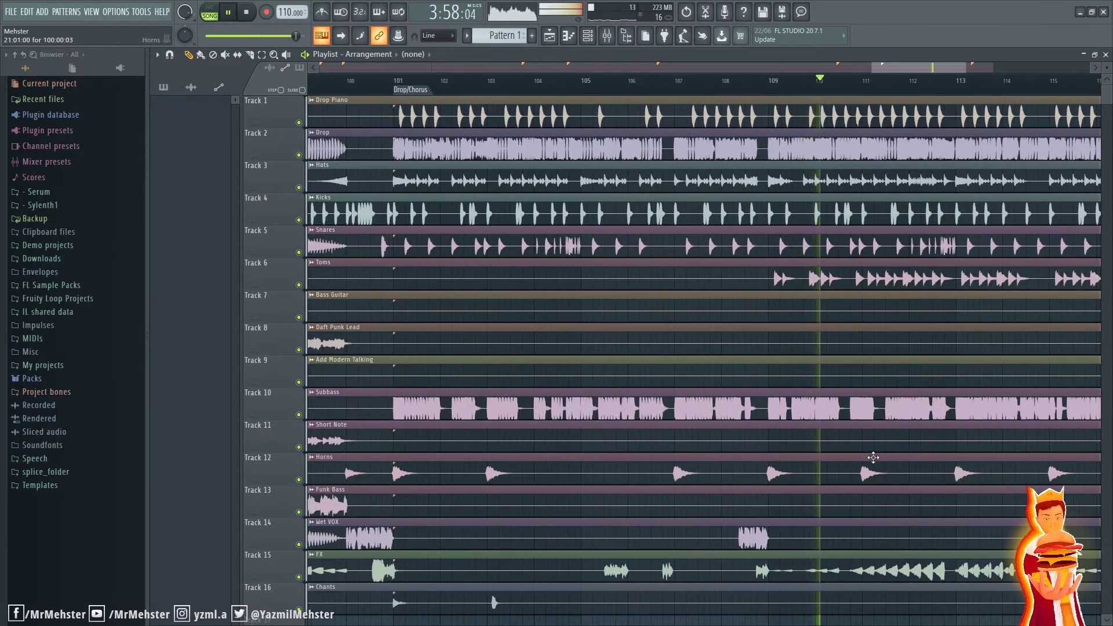
scroll(858, 452, down, 1)
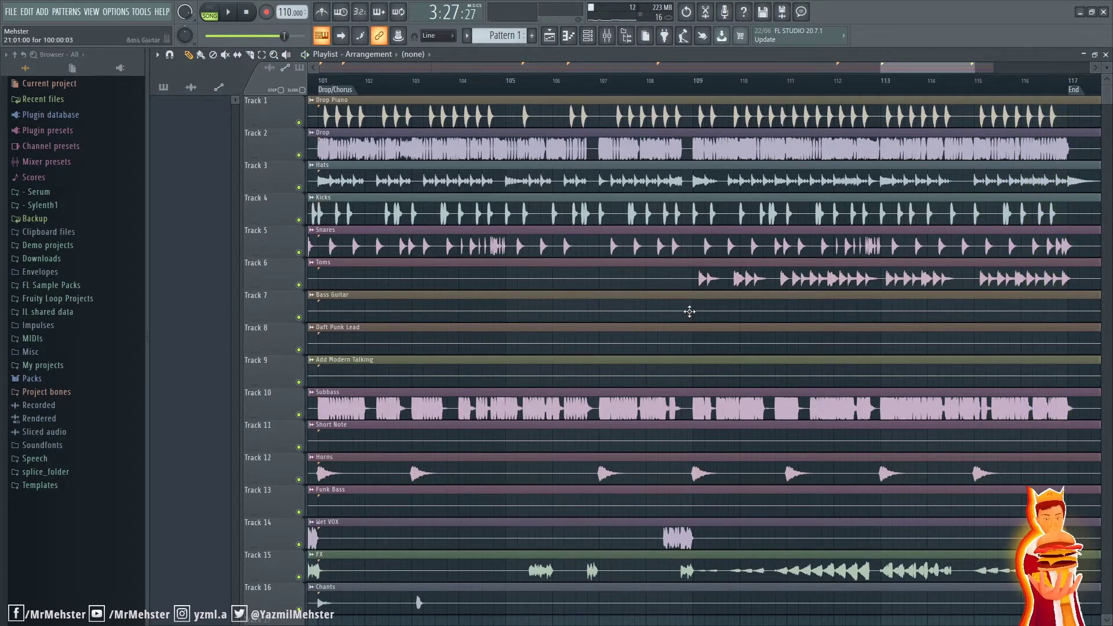
Step: Examine the stems of the second Drop/Chorus from bar 101 to the End marker and compare them with the first Drop/Chorus
scroll(692, 316, down, 4)
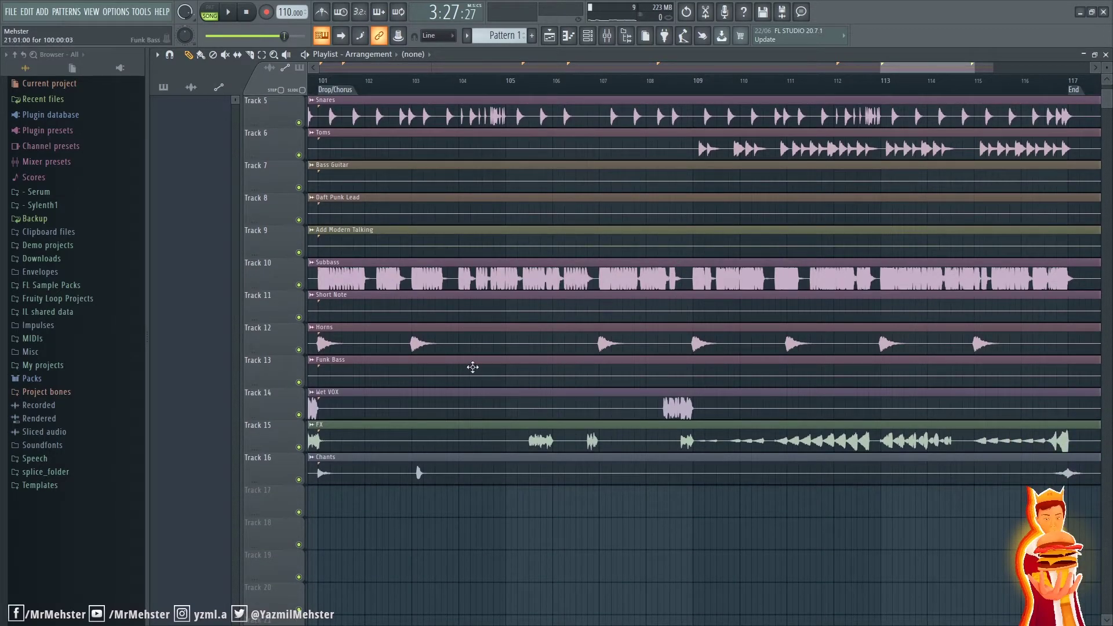
scroll(468, 364, up, 4)
scroll(464, 346, up, 3)
scroll(622, 398, down, 1)
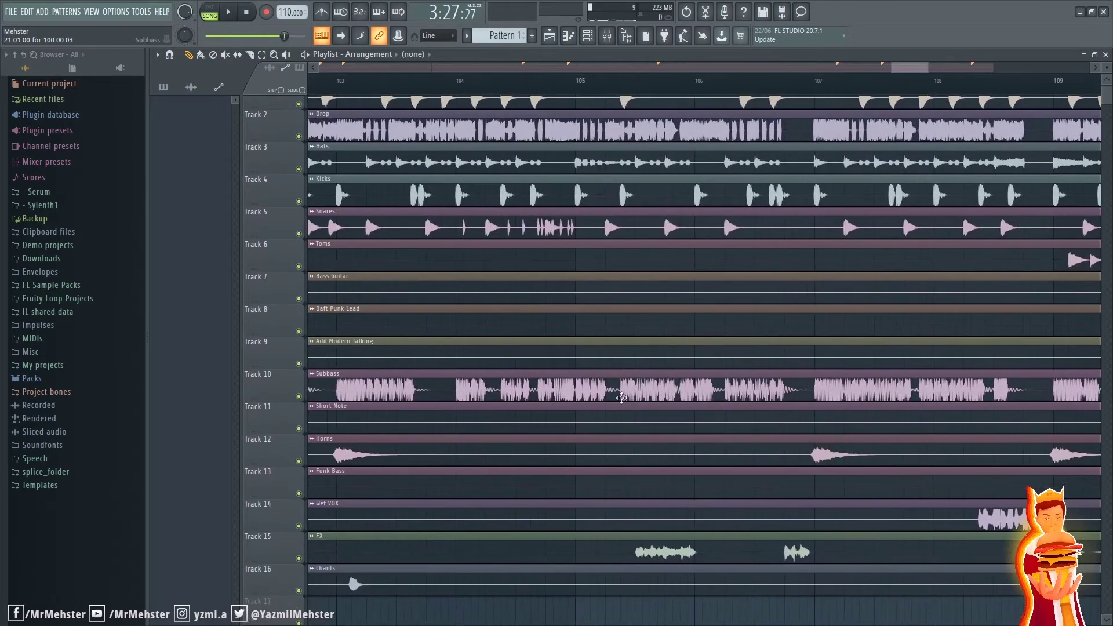
scroll(621, 398, down, 8)
drag(519, 326, 840, 358)
scroll(840, 358, down, 5)
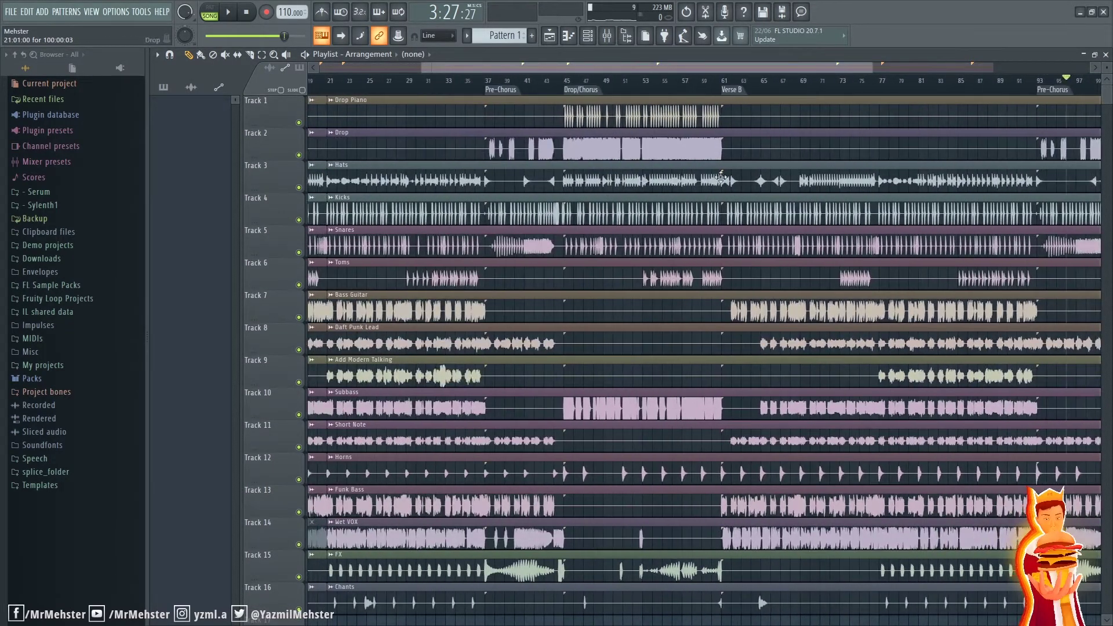
scroll(725, 323, up, 8)
scroll(642, 332, up, 5)
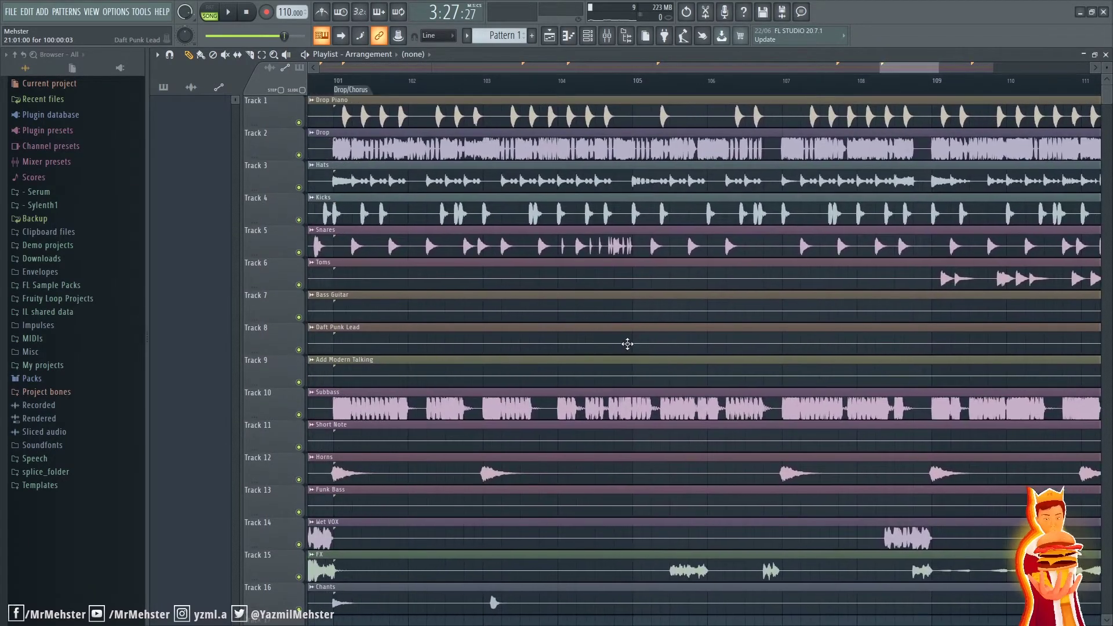
scroll(716, 363, up, 3)
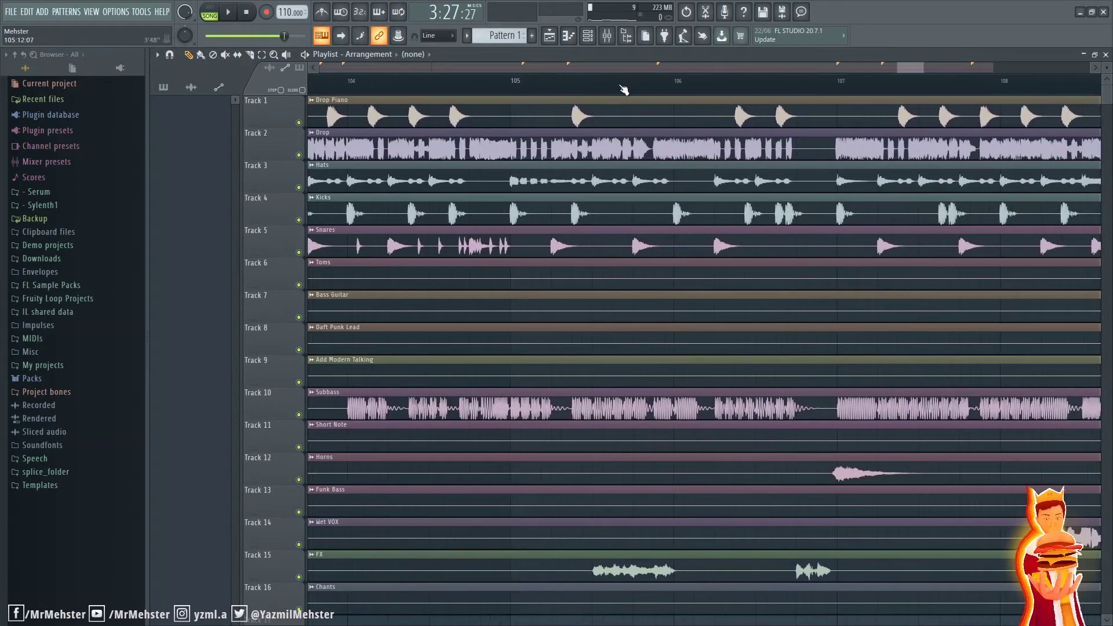
Step: Play the soloed Drop track together with the FX track from bar 105, and audition the FX track alone
ctrl+click(299, 155)
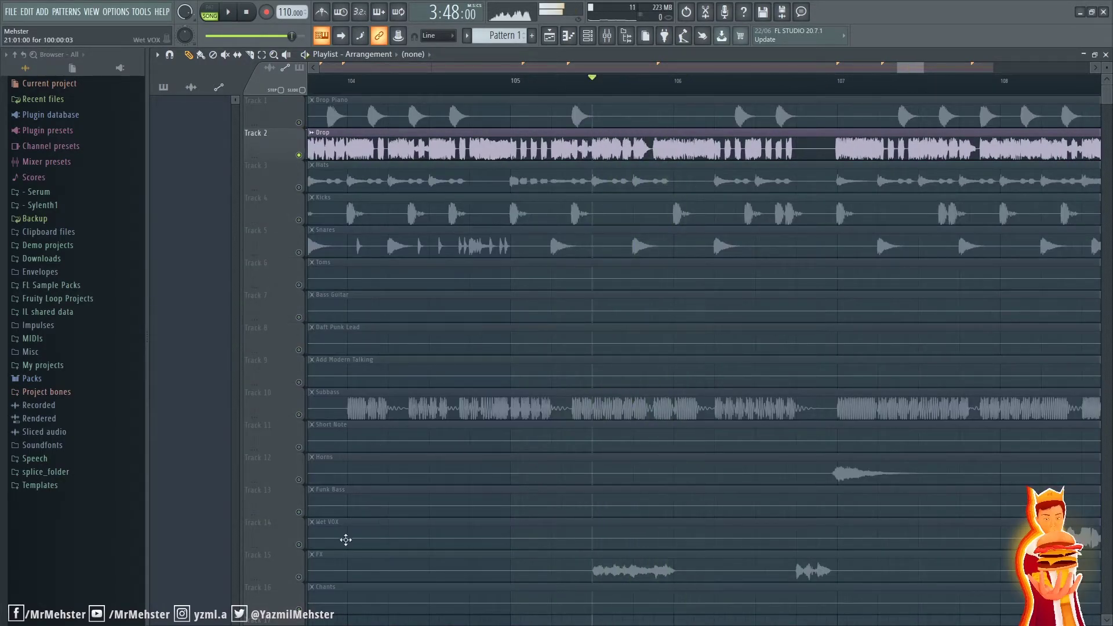
click(299, 576)
scroll(629, 515, up, 2)
key(space)
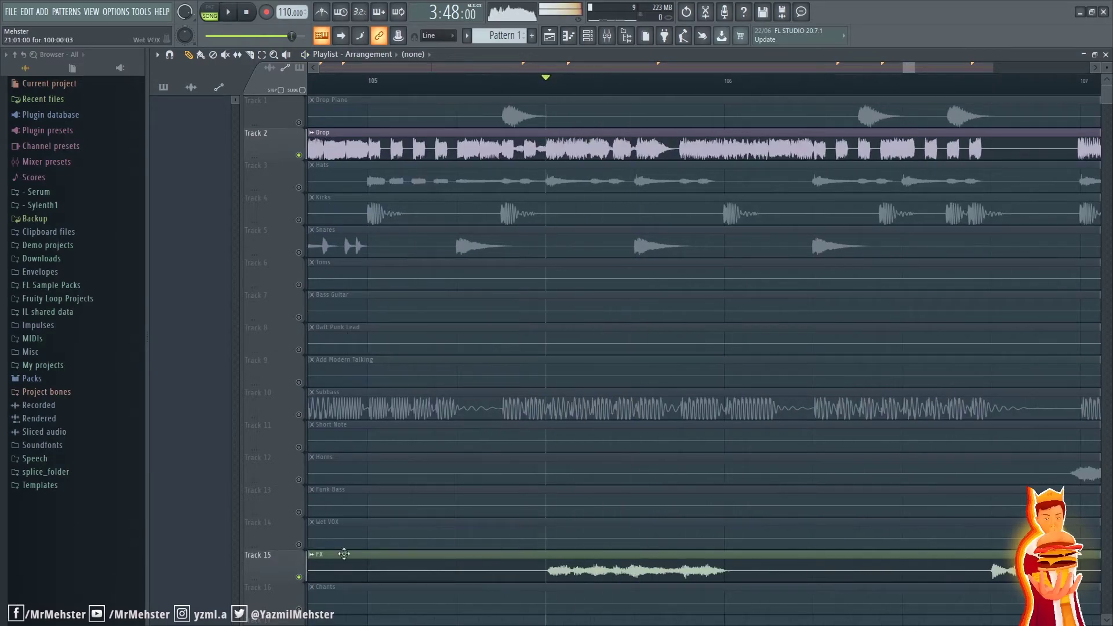
ctrl+click(299, 577)
key(space)
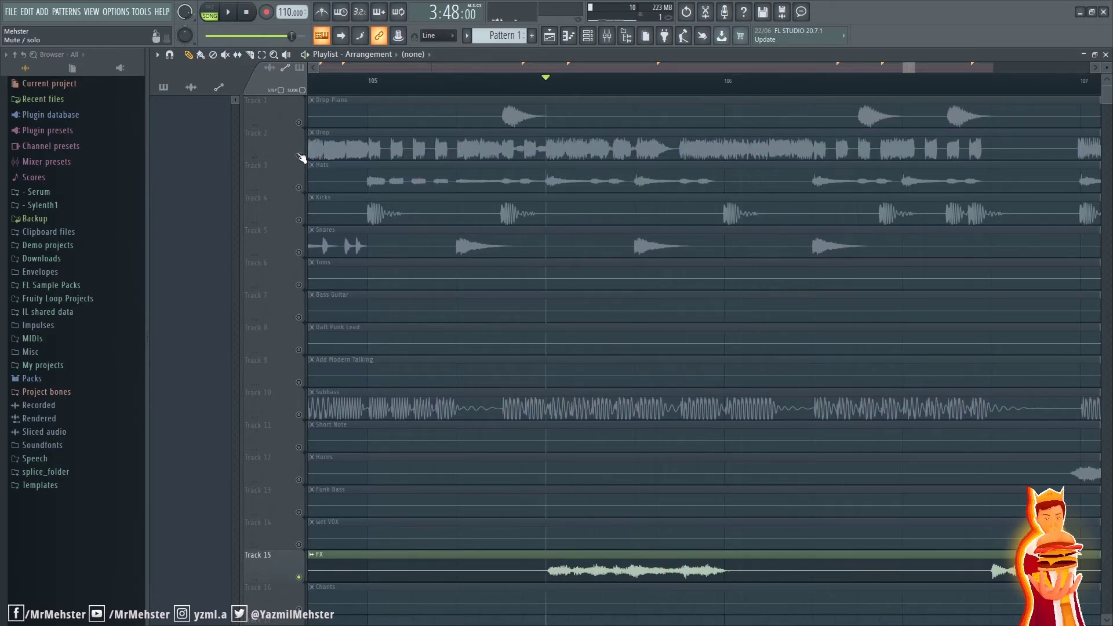
Step: Unmute the Drop track alongside the FX track, play both from bar 105 and stop playback
click(299, 155)
key(space)
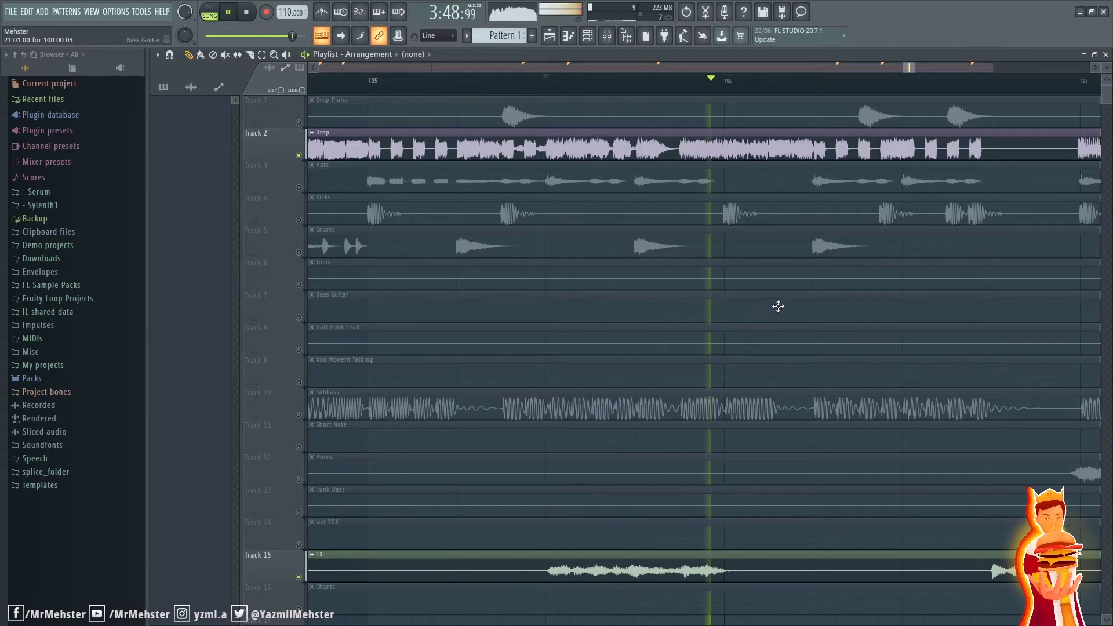
scroll(777, 301, down, 3)
key(space)
scroll(771, 233, up, 3)
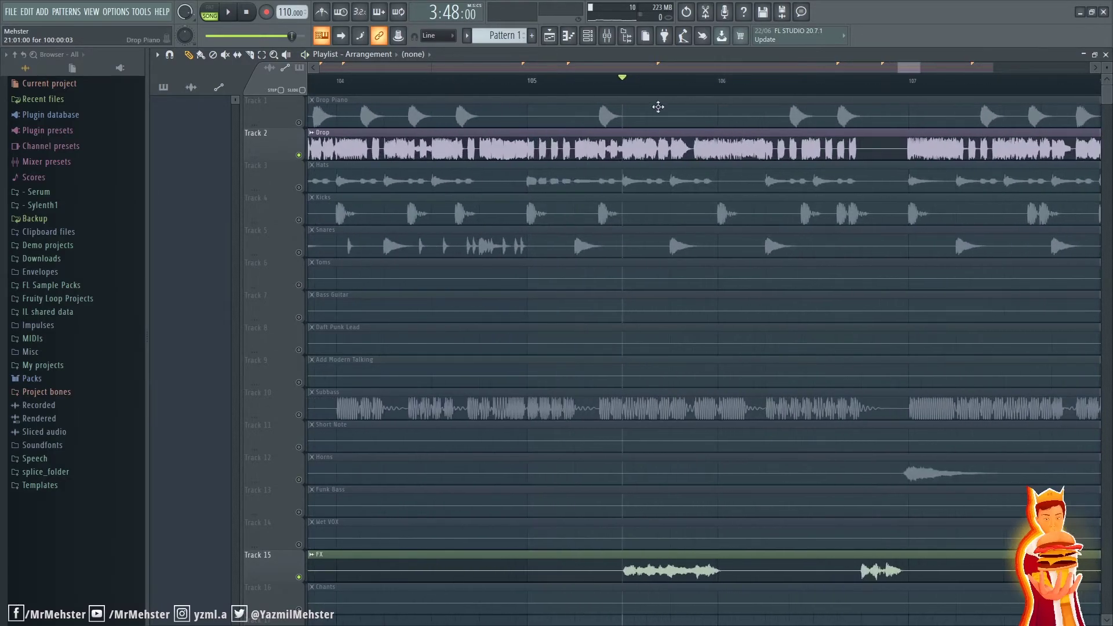
Step: Unmute all tracks and move the playhead to the second Drop/Chorus marker at bar 101
scroll(559, 240, down, 4)
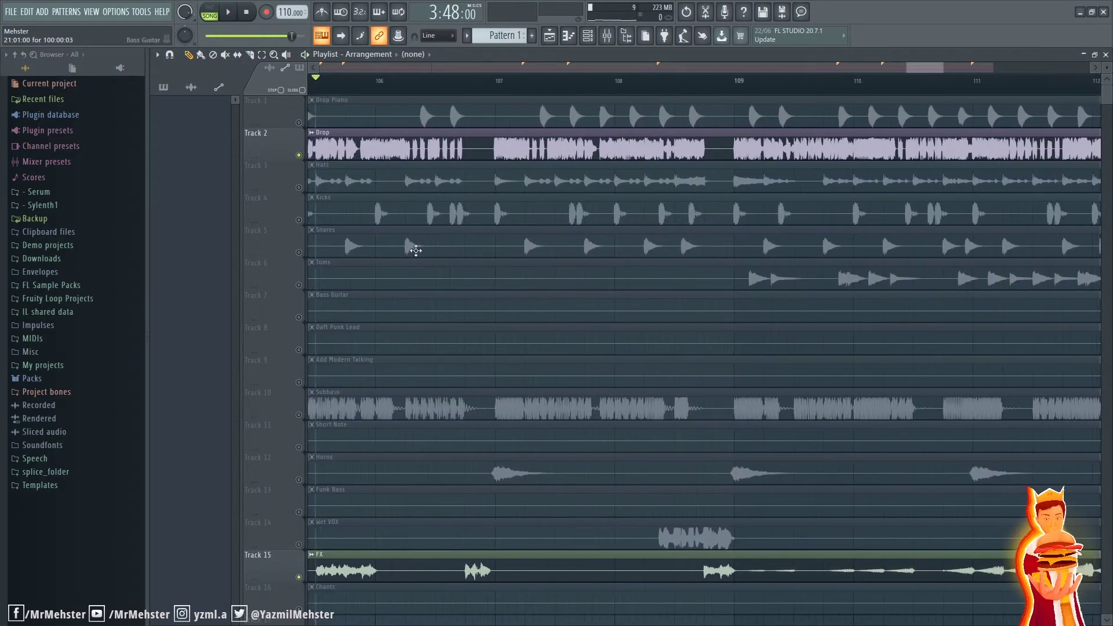
right_click(299, 155)
right_click(298, 156)
scroll(733, 273, down, 2)
drag(589, 266, 644, 279)
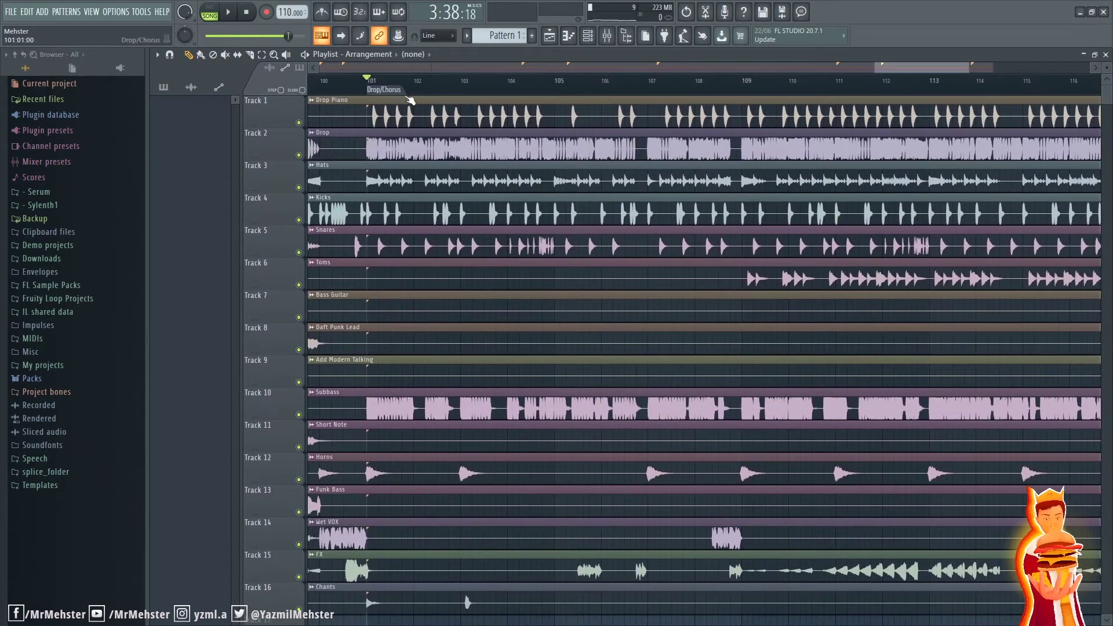
Step: Play the full second Drop/Chorus from bar 101 until just before the End marker and stop playback
key(space)
scroll(410, 104, up, 3)
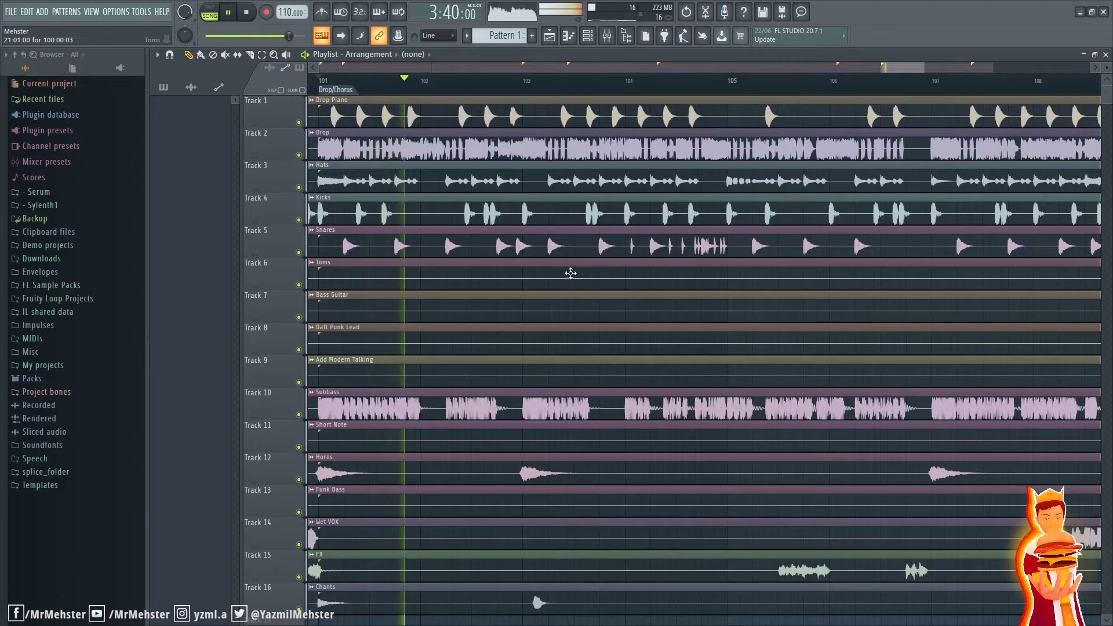
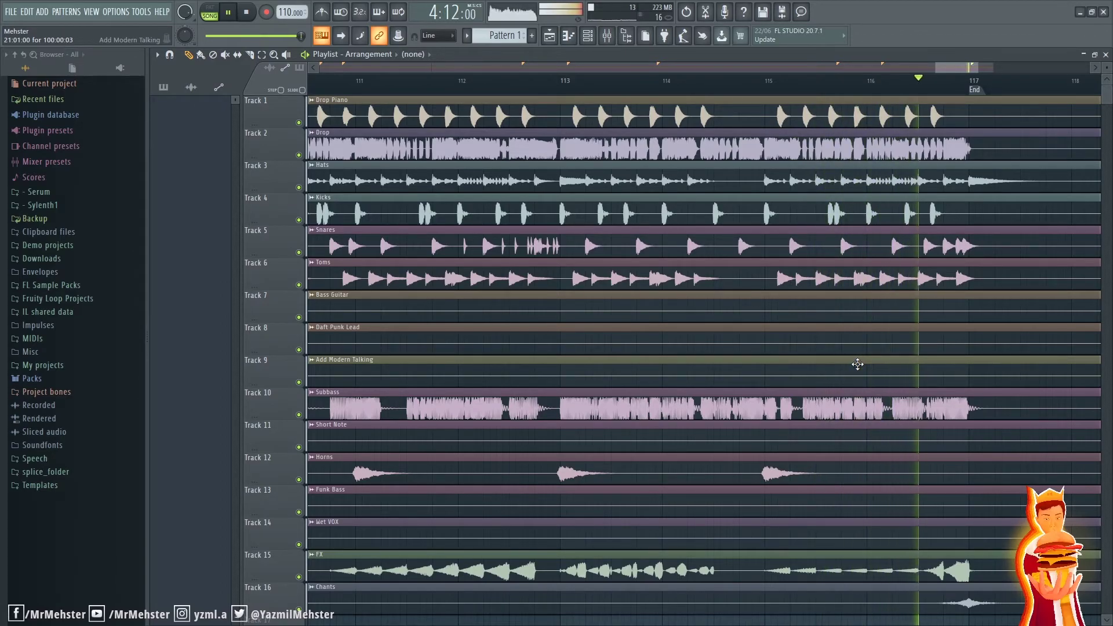
key(space)
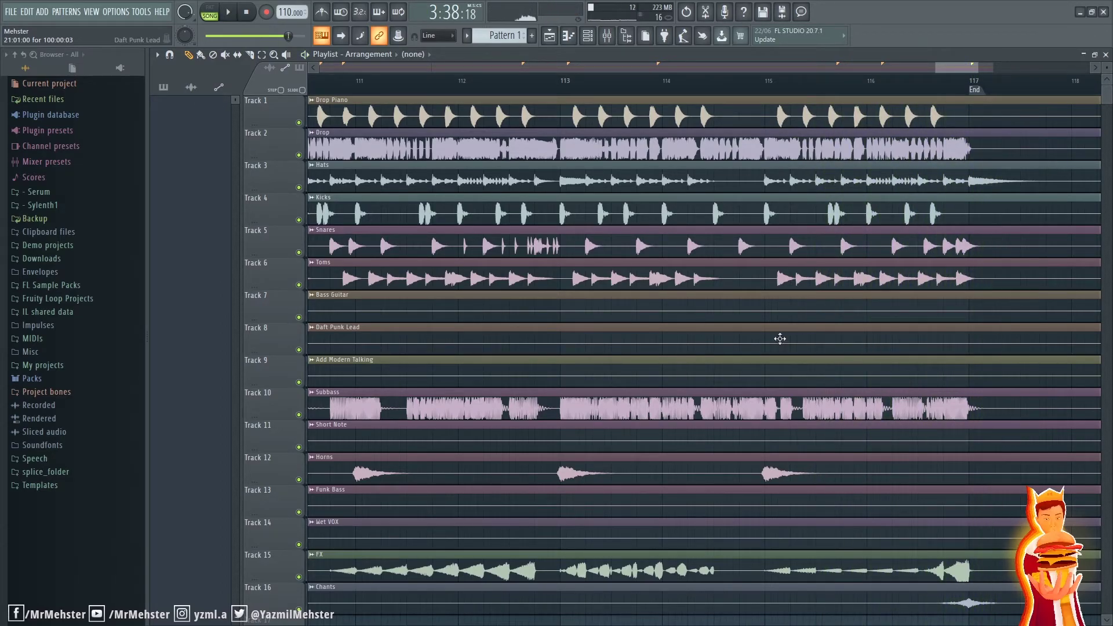
Step: Examine how the second Drop/Chorus stems compare with Verse B and the Pre-Chorus, and where they finish at the End marker
scroll(677, 339, down, 5)
scroll(676, 338, up, 5)
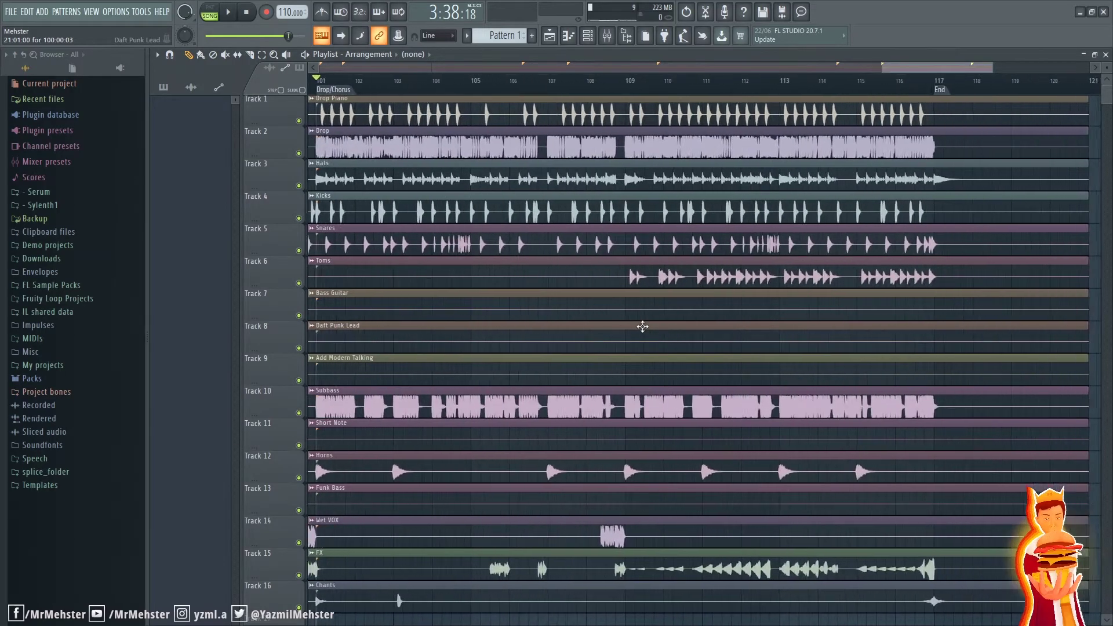
scroll(677, 329, down, 6)
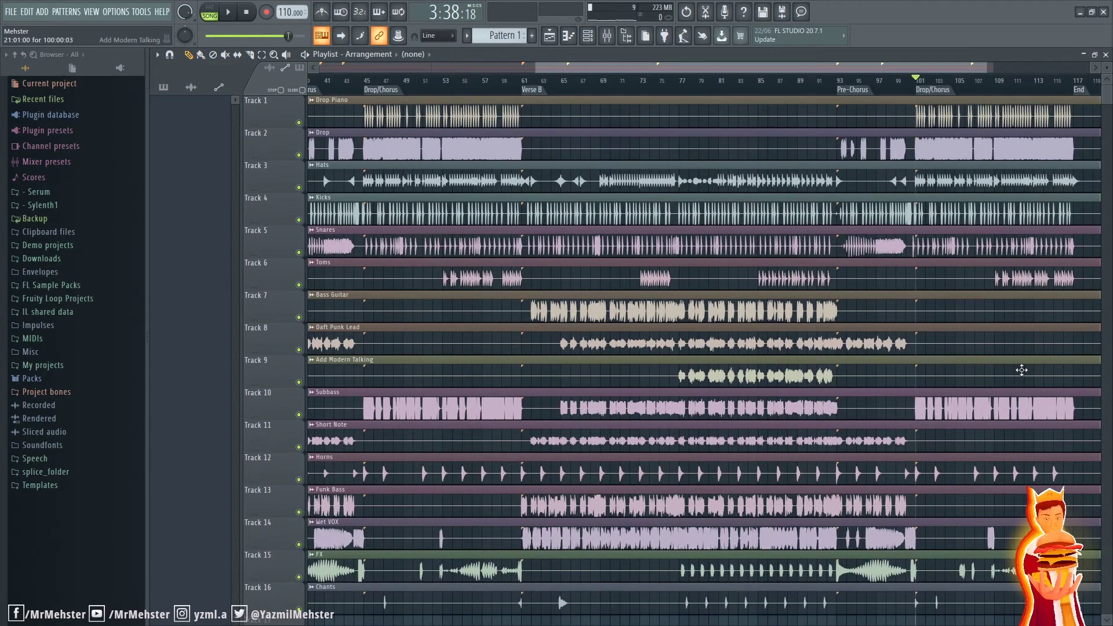
scroll(1019, 368, up, 6)
scroll(763, 333, down, 2)
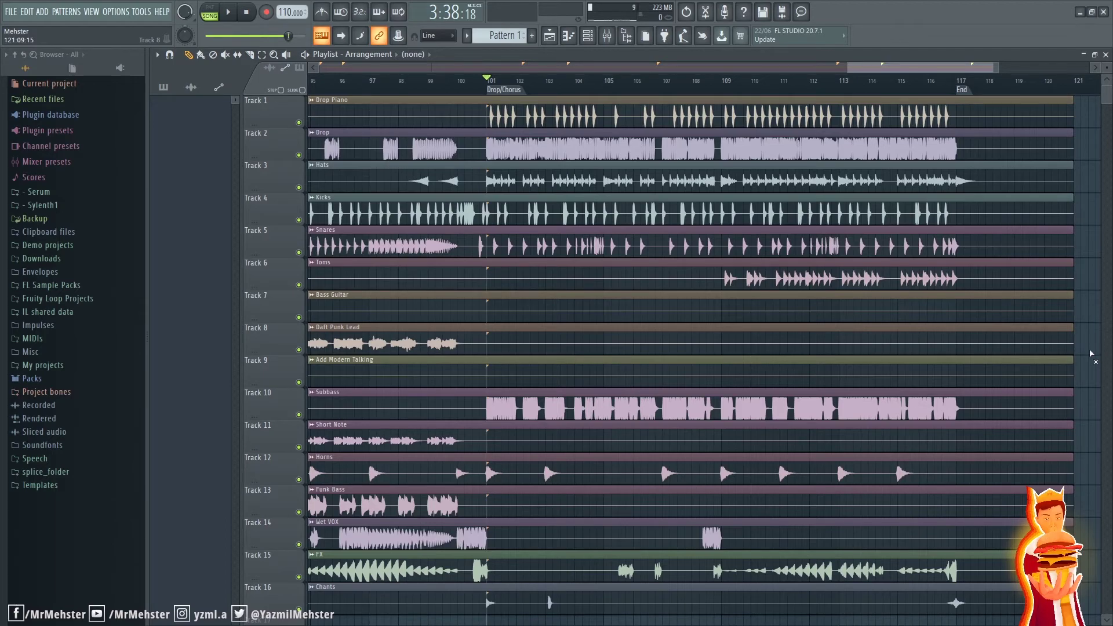
scroll(1093, 354, down, 4)
scroll(1093, 355, up, 4)
scroll(674, 312, down, 6)
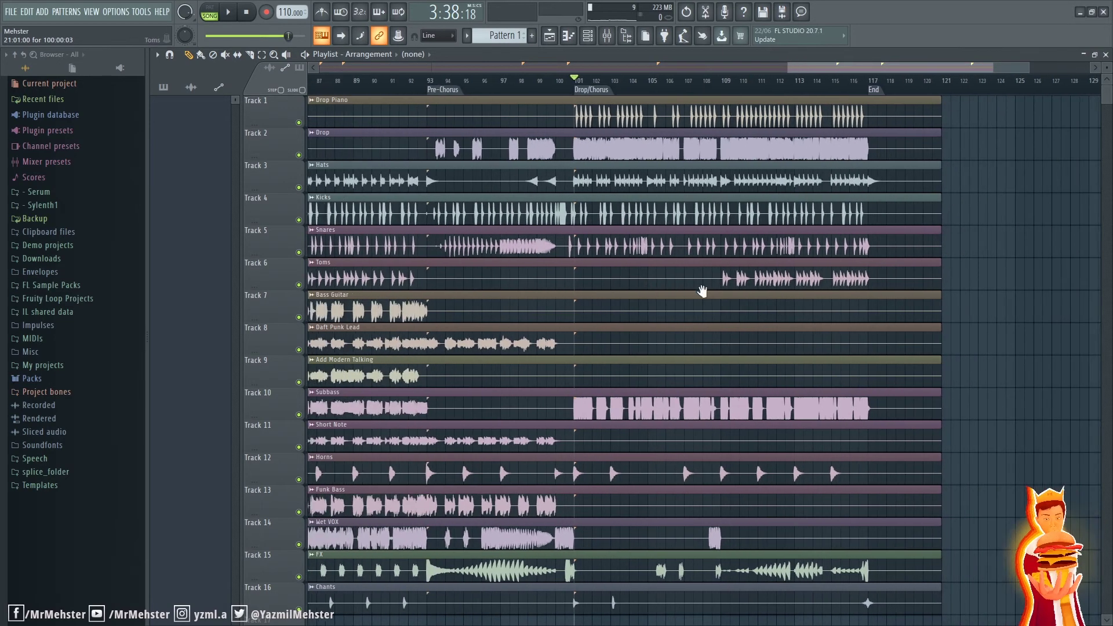
Step: Review the complete stem arrangement from the Intro marker through both Drop/Chorus sections to the End marker
scroll(1074, 323, down, 1)
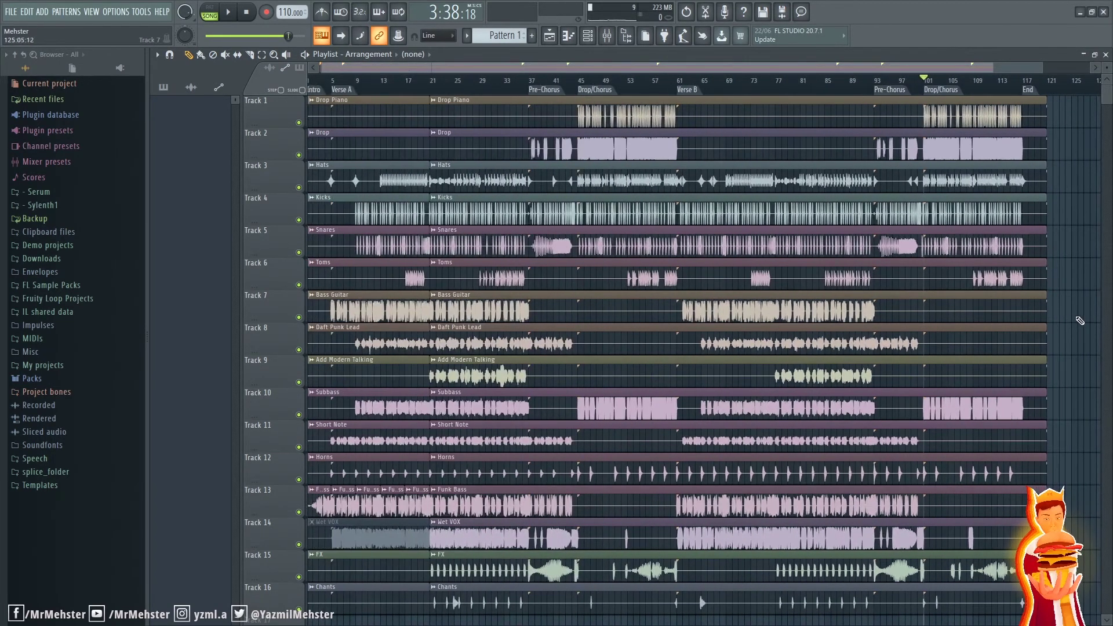
scroll(736, 320, up, 1)
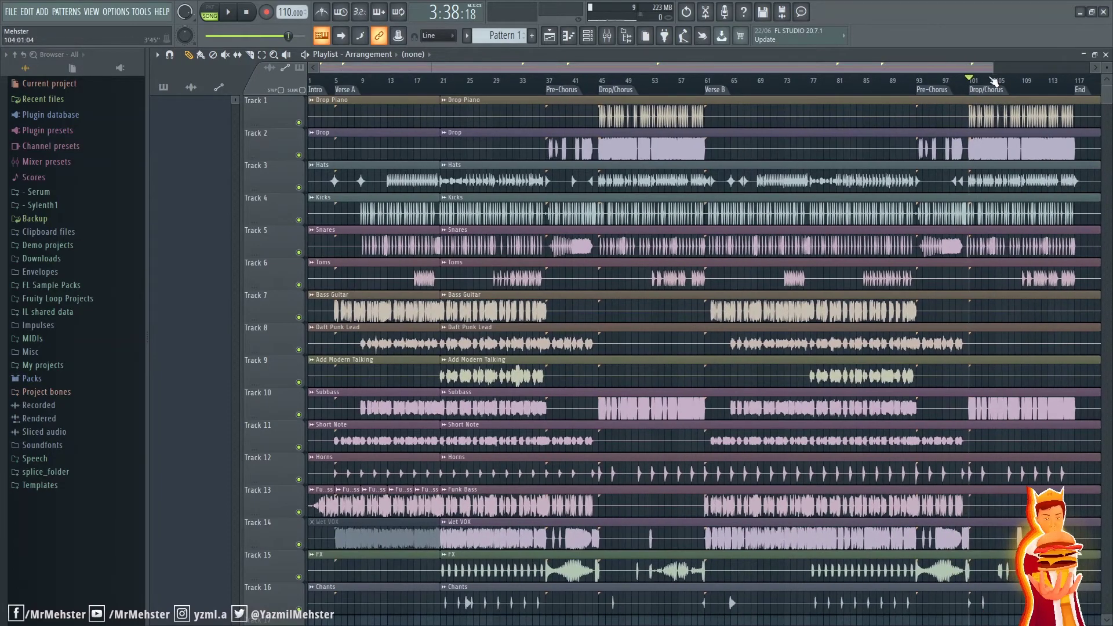
scroll(990, 231, down, 2)
scroll(990, 230, up, 2)
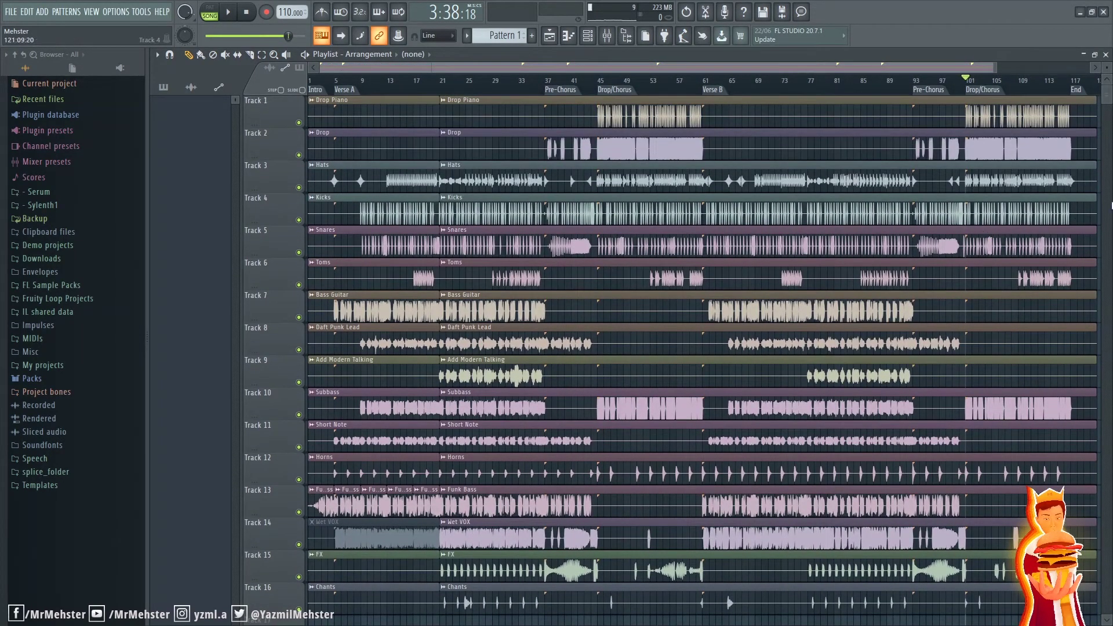
drag(995, 68, 993, 69)
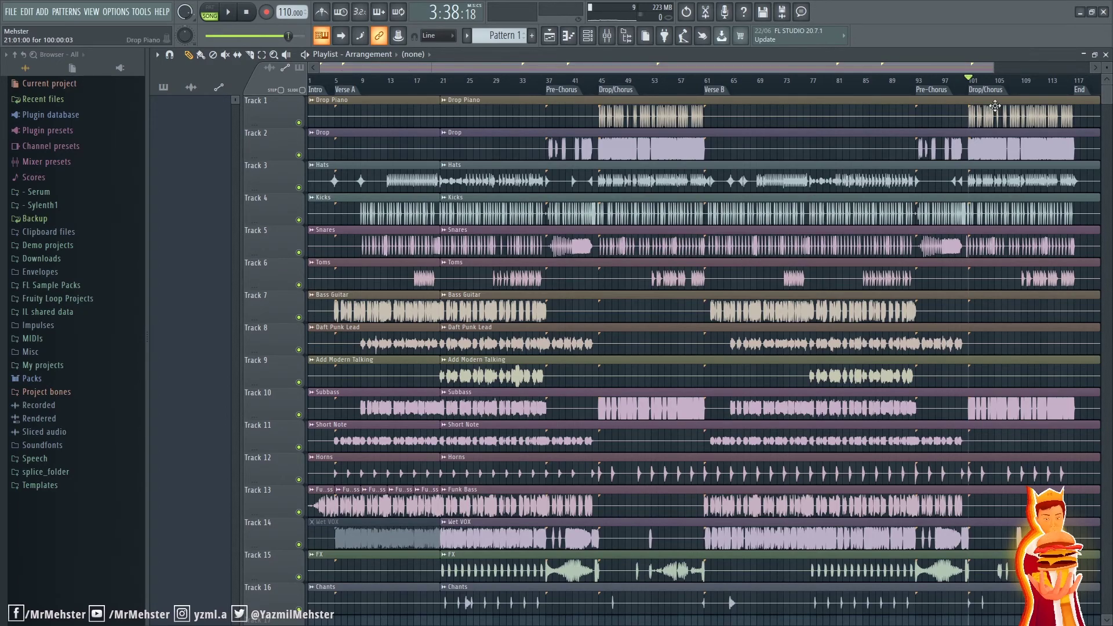
drag(993, 69, 995, 69)
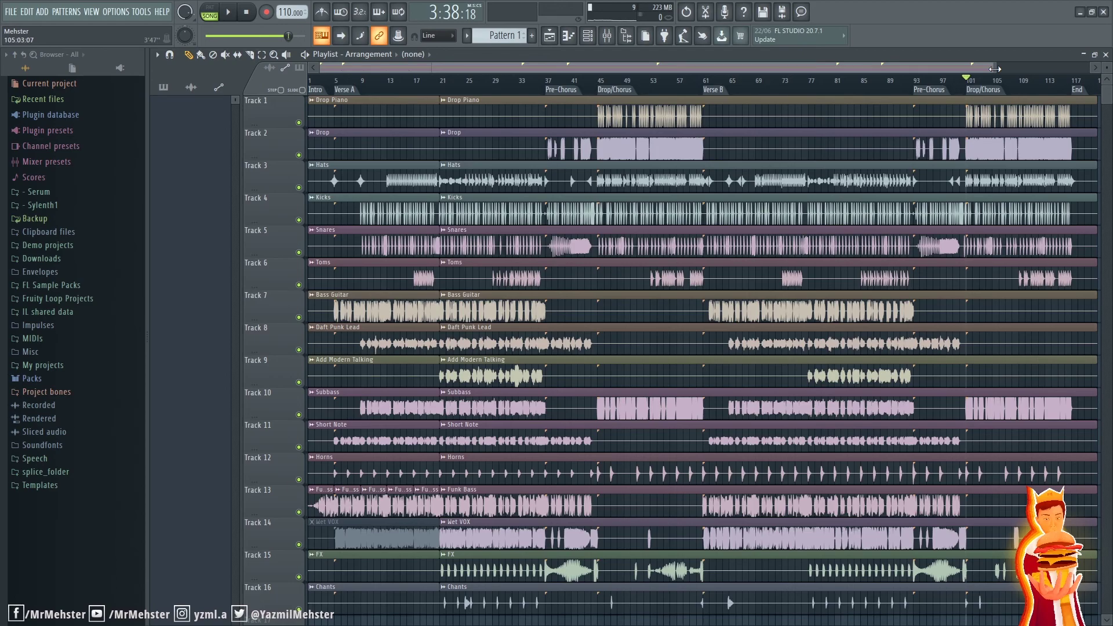
scroll(1015, 196, down, 8)
scroll(1016, 196, up, 8)
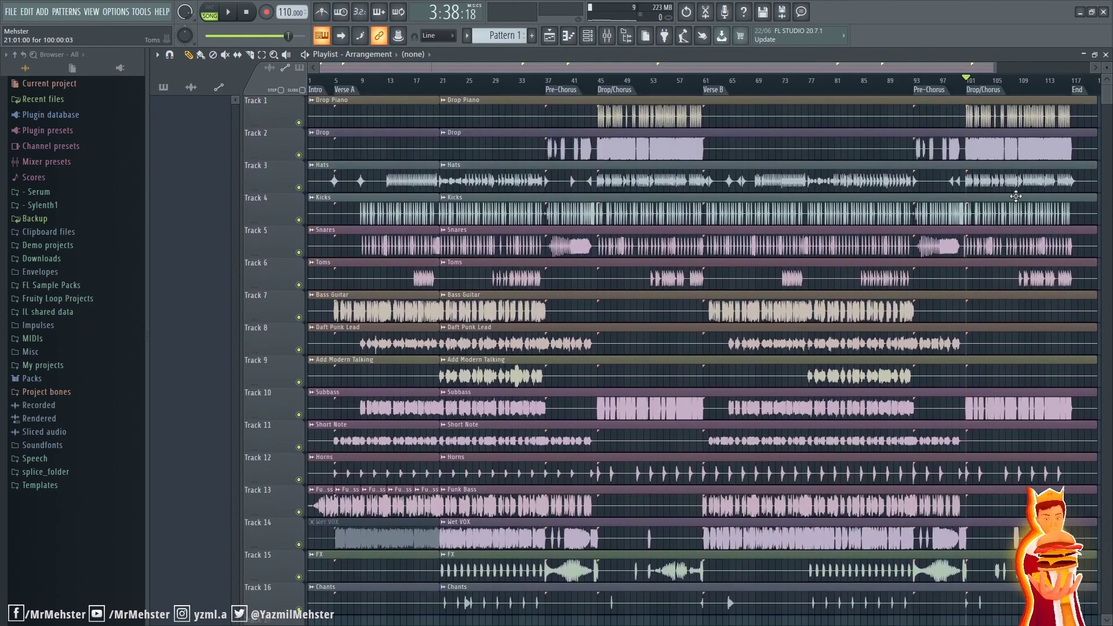